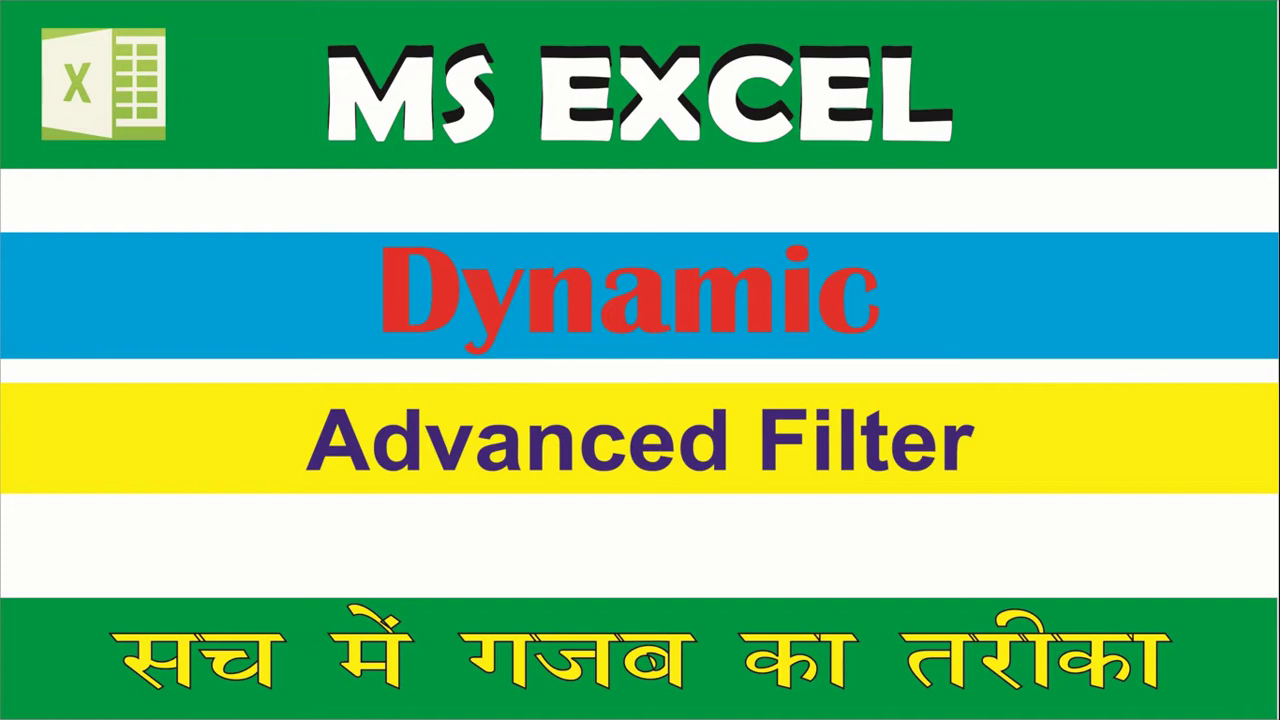
# - Switch to the DynamicFilter workbook, showing Sheet2 (2) with Stream set to IT
pyautogui.hotkey('alt', 'Tab')
pyautogui.hotkey('alt', 'Tab')
pyautogui.hotkey('alt', 'Tab')
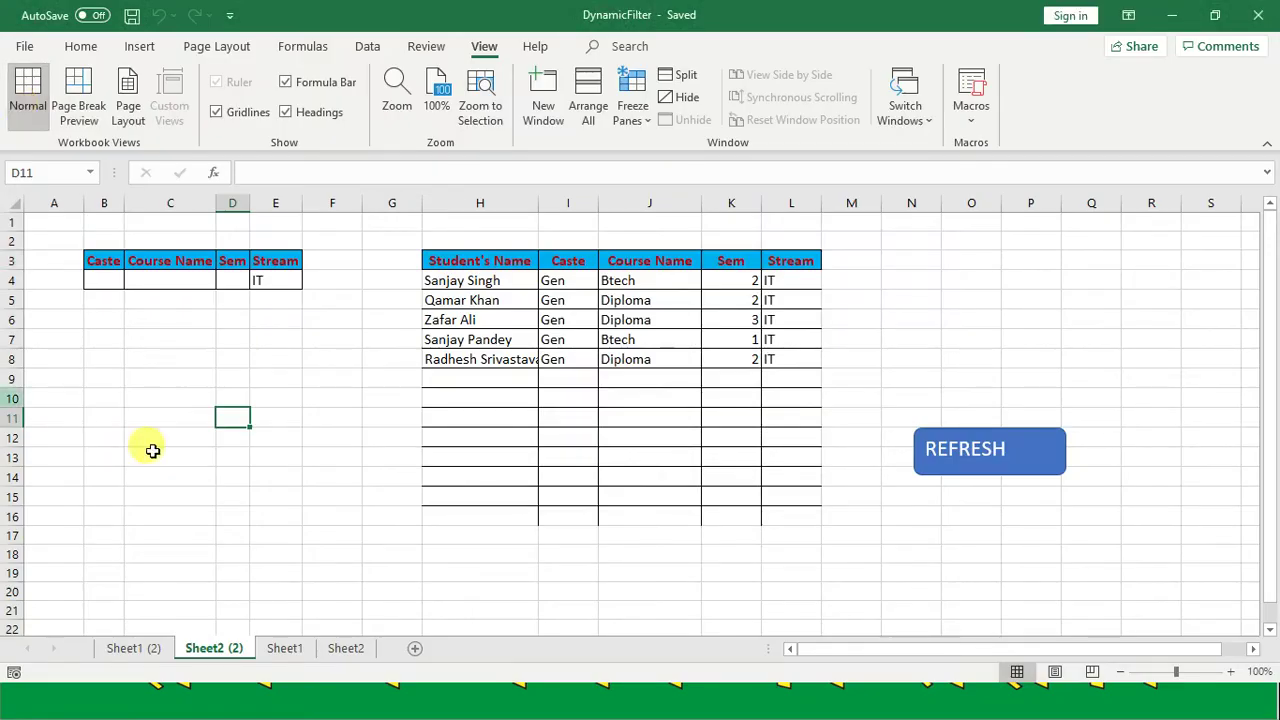
# - On Sheet1 (2), choose Diploma from the Course Name dropdown in K3
pyautogui.click(141, 649)
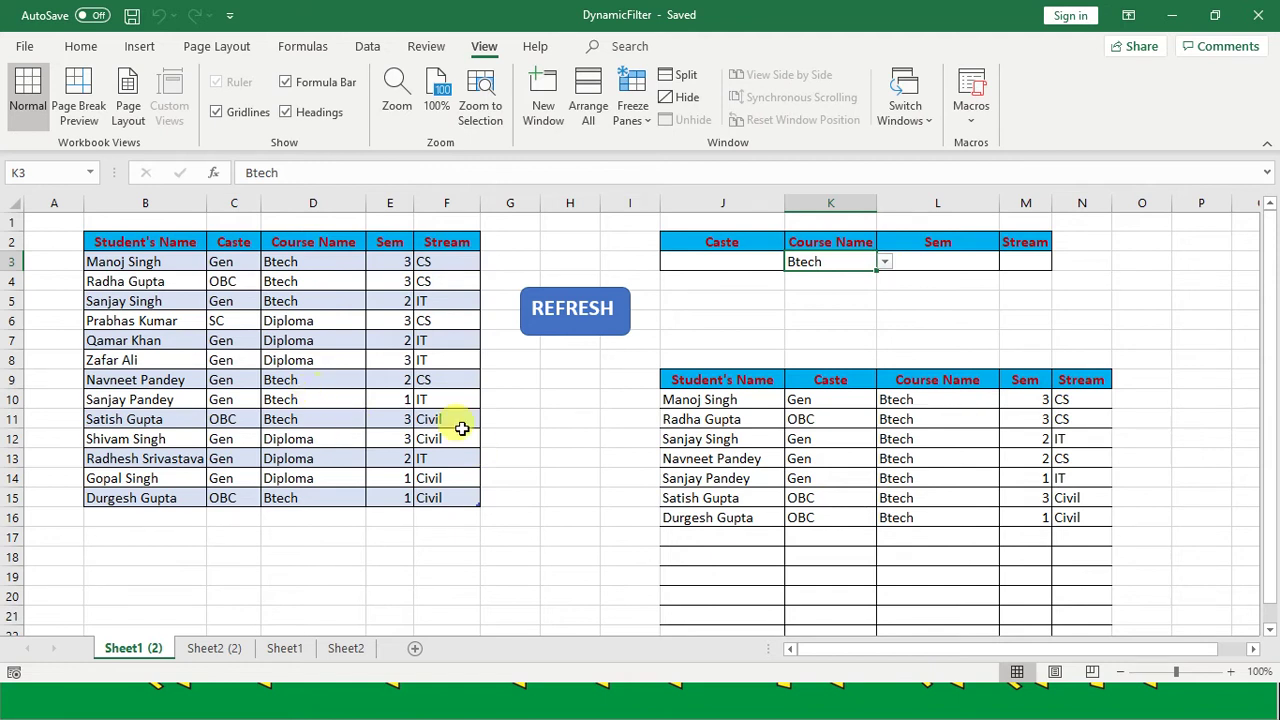
pyautogui.click(884, 262)
pyautogui.click(828, 286)
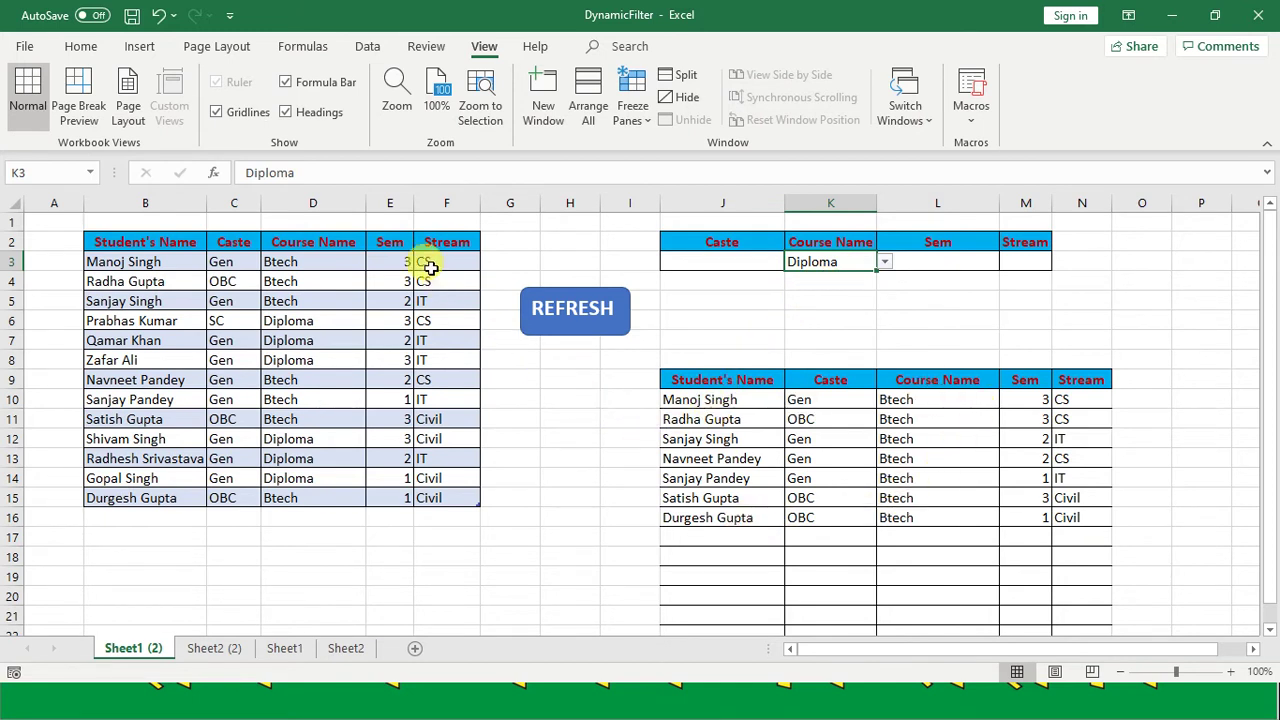
# - Review the Advanced Filter settings and cancel without changes
pyautogui.click(366, 47)
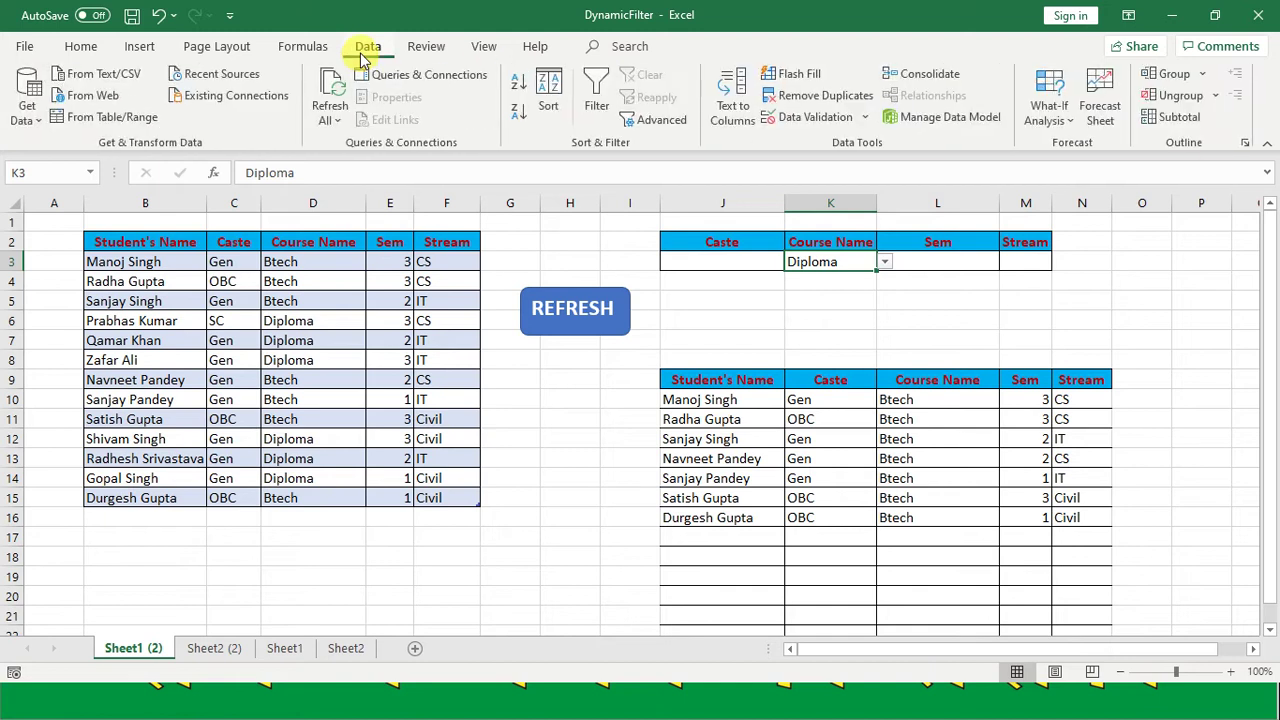
pyautogui.click(660, 120)
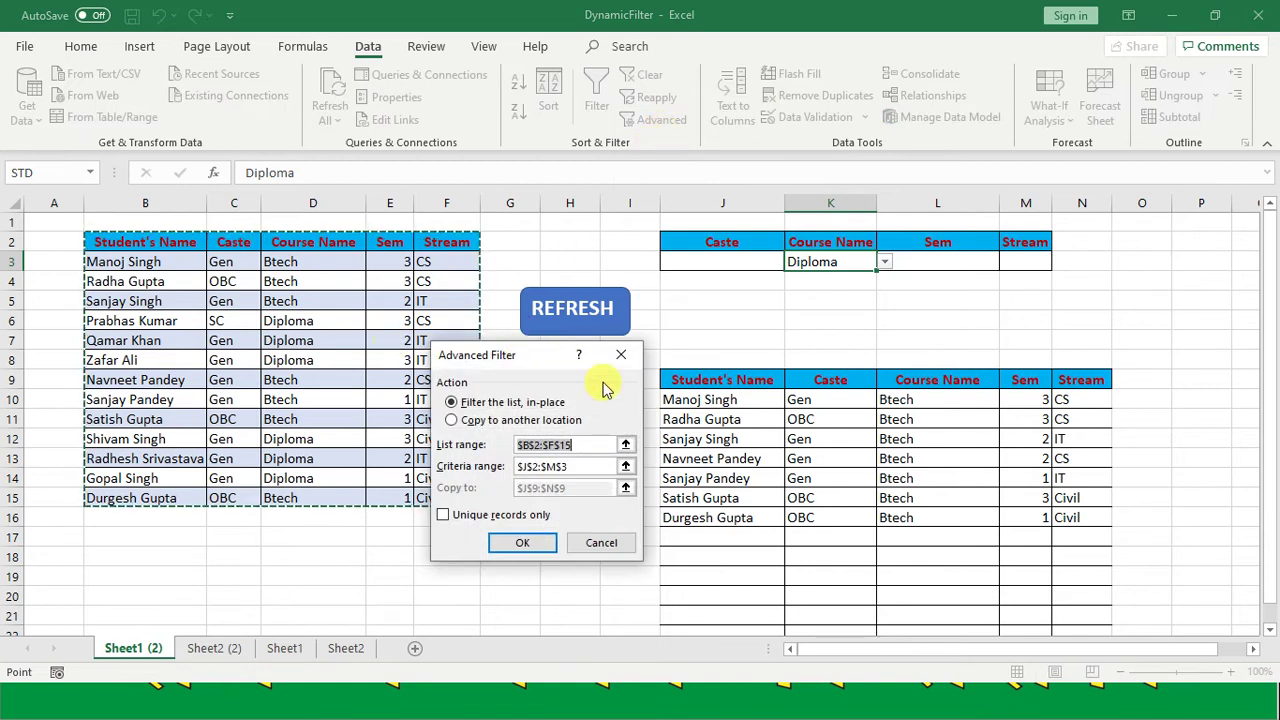
pyautogui.click(585, 548)
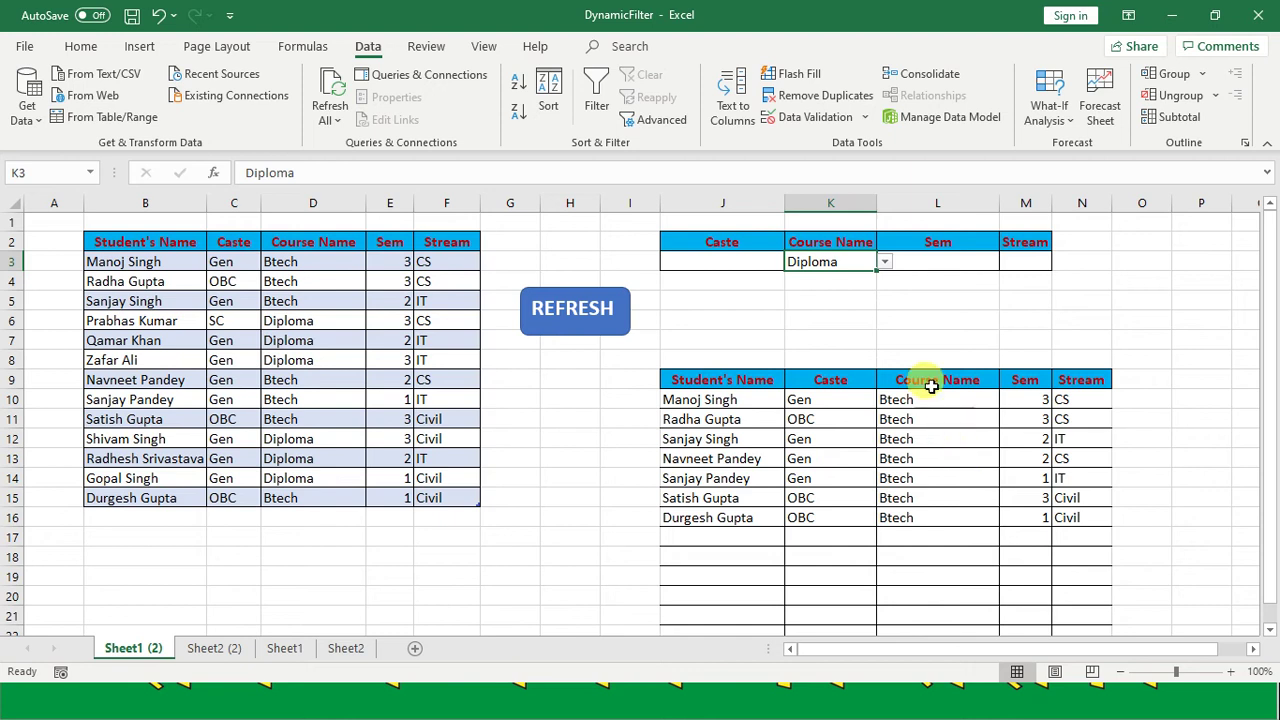
# - Check the Sem choices in L3 and rerun REFRESH for the Diploma students
pyautogui.click(925, 260)
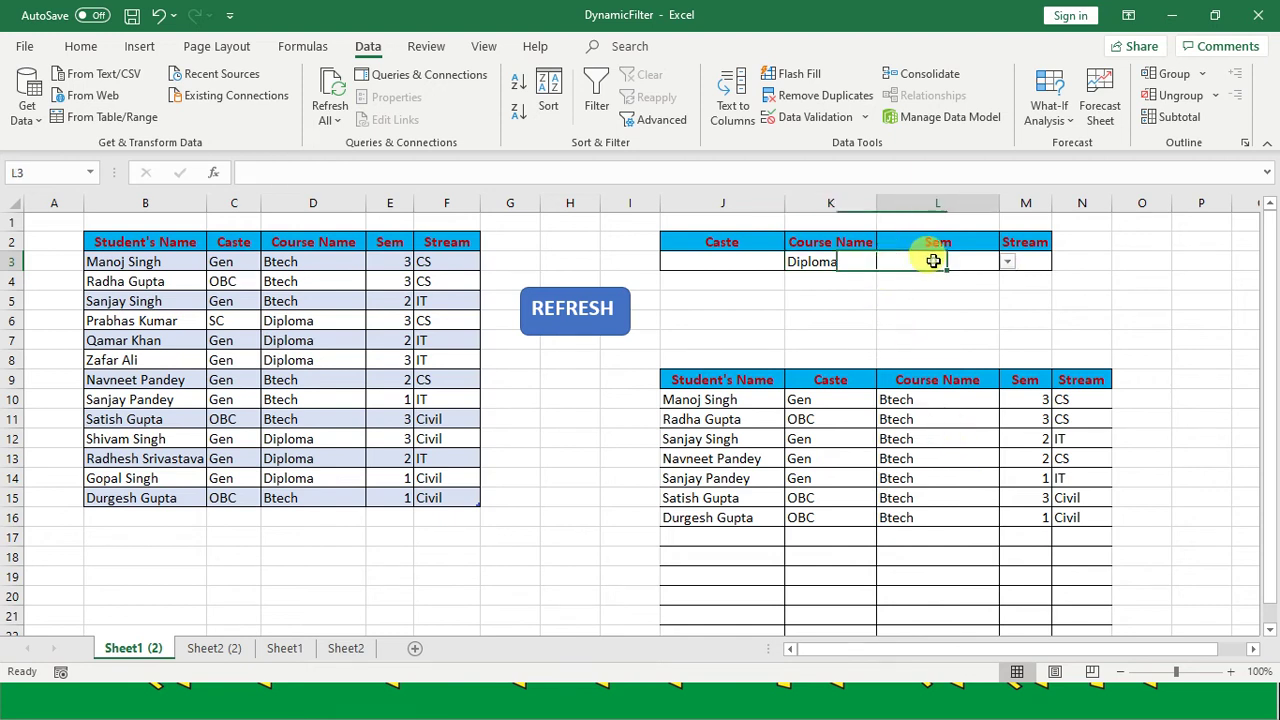
pyautogui.click(1007, 261)
pyautogui.click(960, 278)
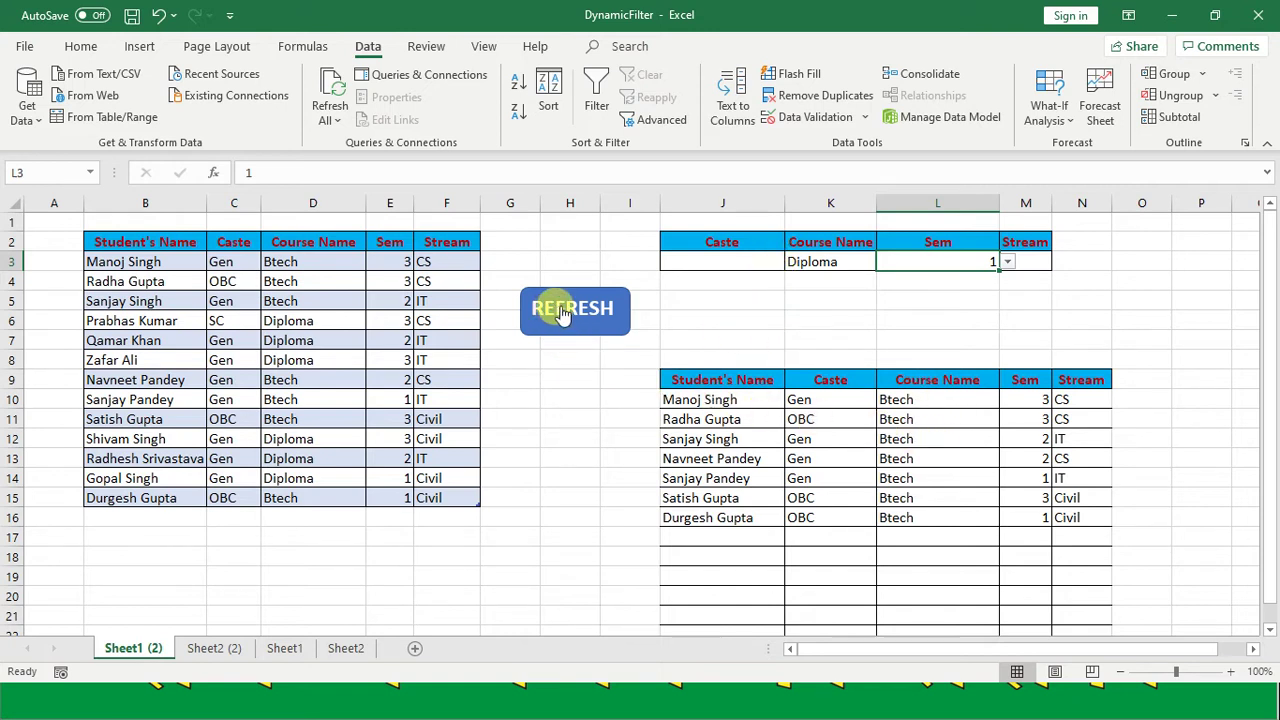
pyautogui.click(595, 316)
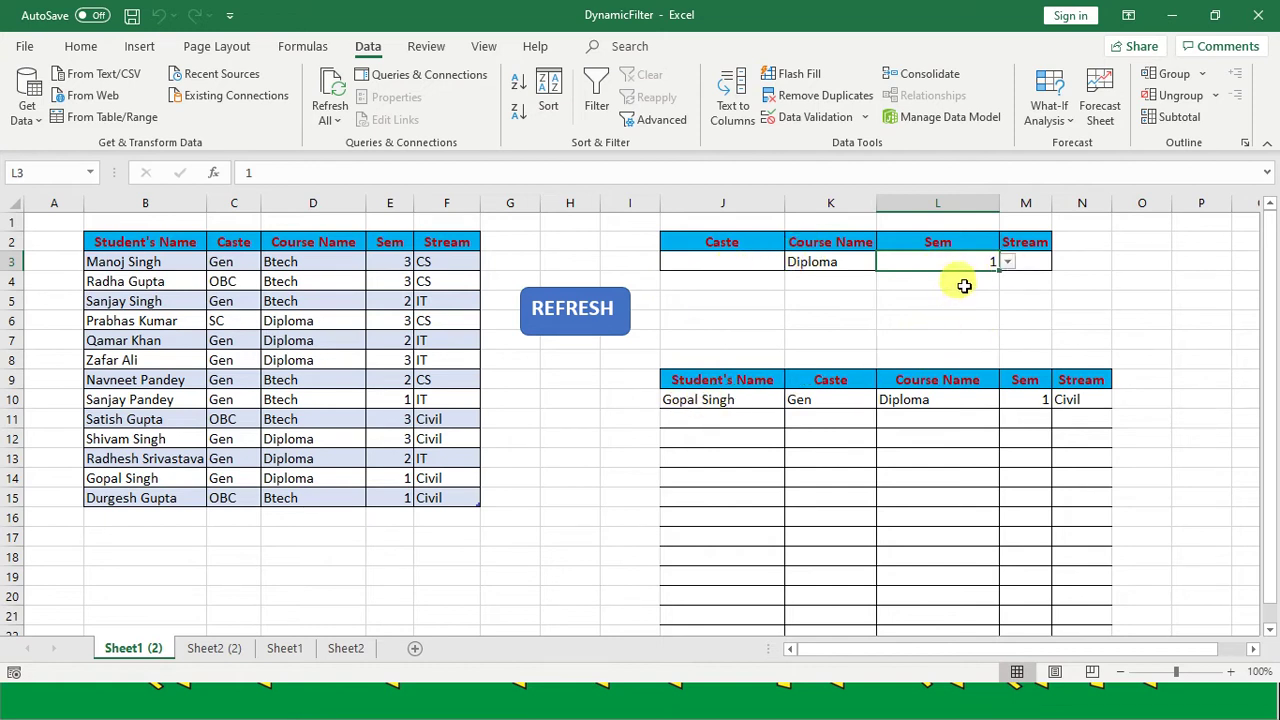
pyautogui.click(606, 318)
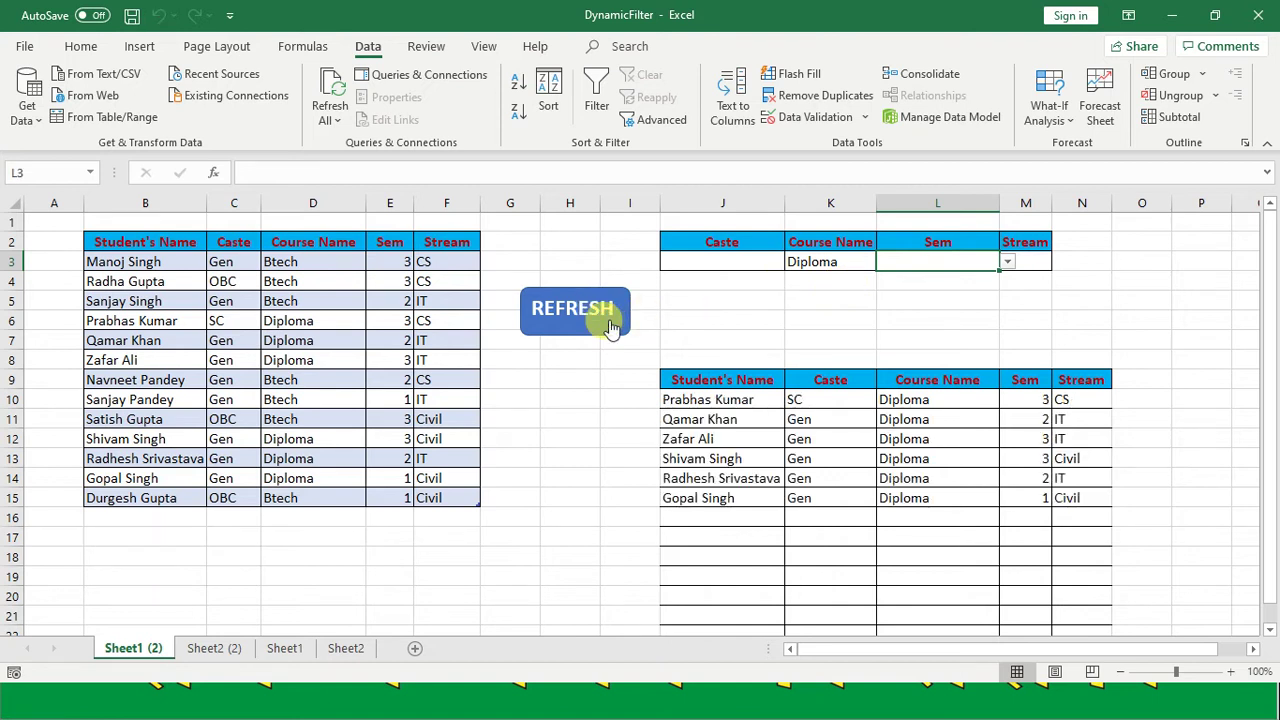
# - Clear the Course Name criterion, set Stream in M3 to Civil, and run REFRESH
pyautogui.click(851, 261)
pyautogui.press('Delete')
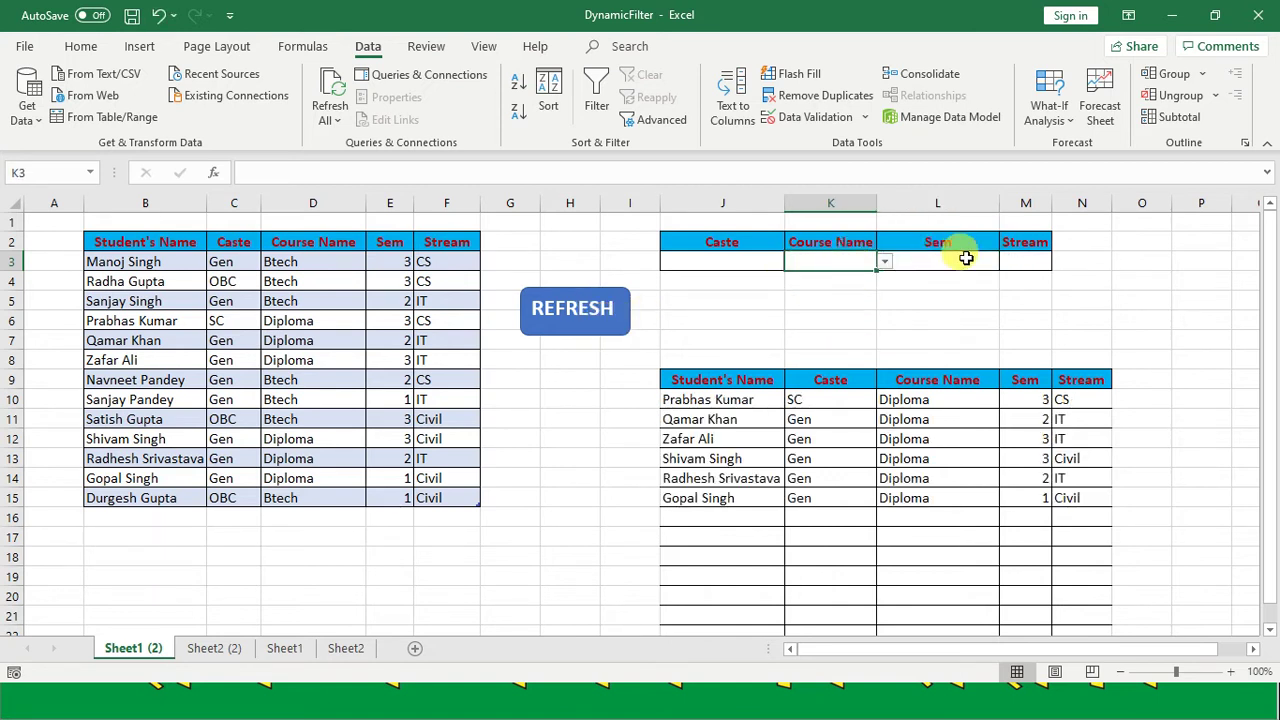
pyautogui.click(966, 259)
pyautogui.click(1026, 261)
pyautogui.click(1059, 262)
pyautogui.click(1019, 303)
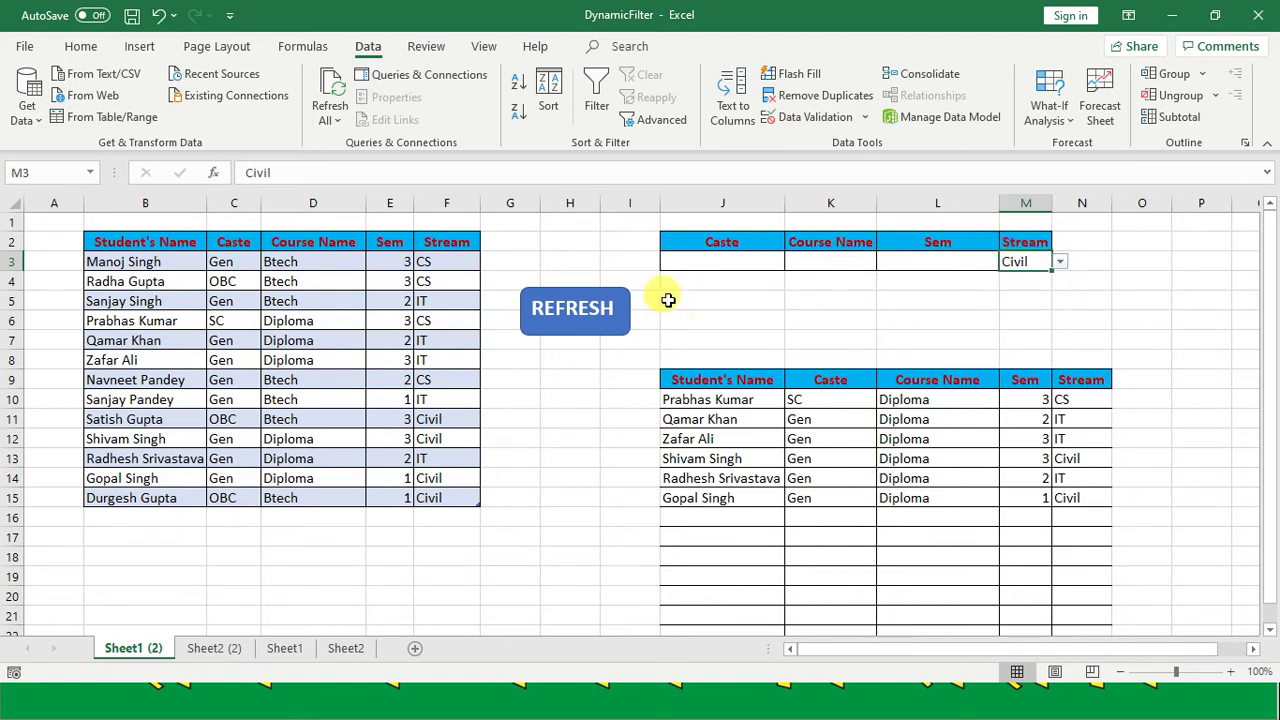
pyautogui.click(605, 316)
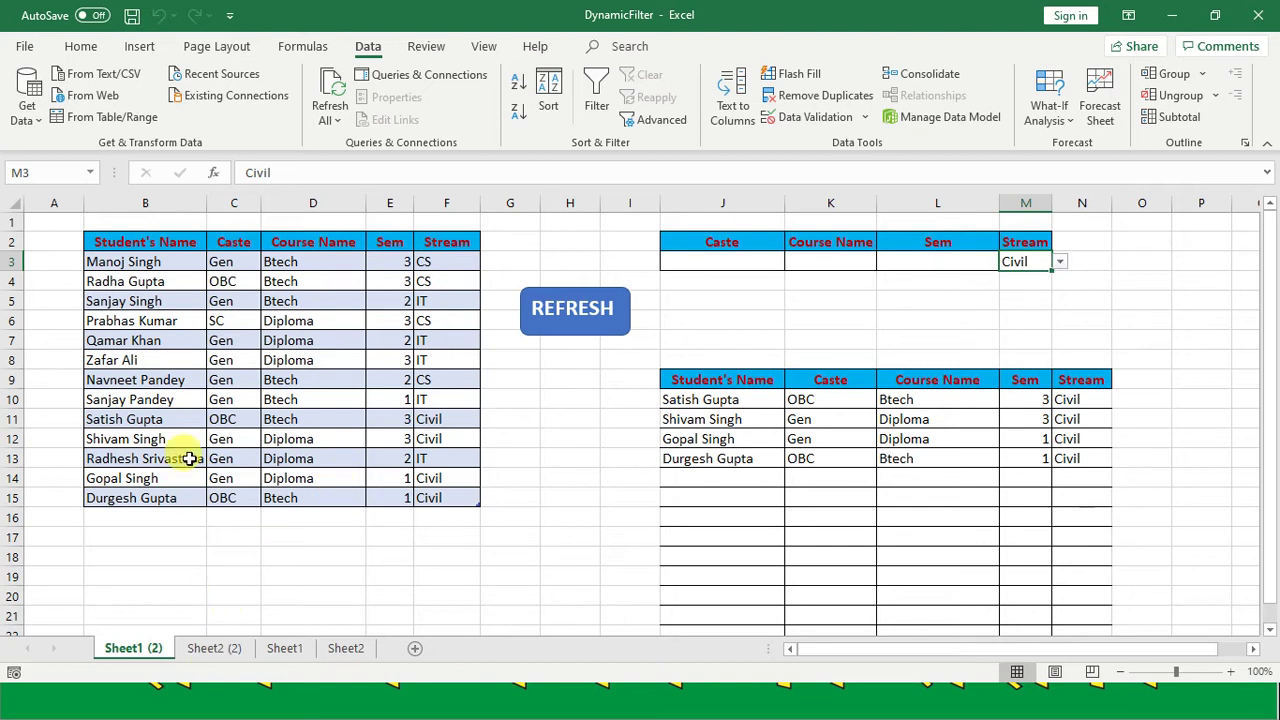
# - On Sheet2 (2), set Stream in E4 to CS, then Civil, running REFRESH after each
pyautogui.click(214, 648)
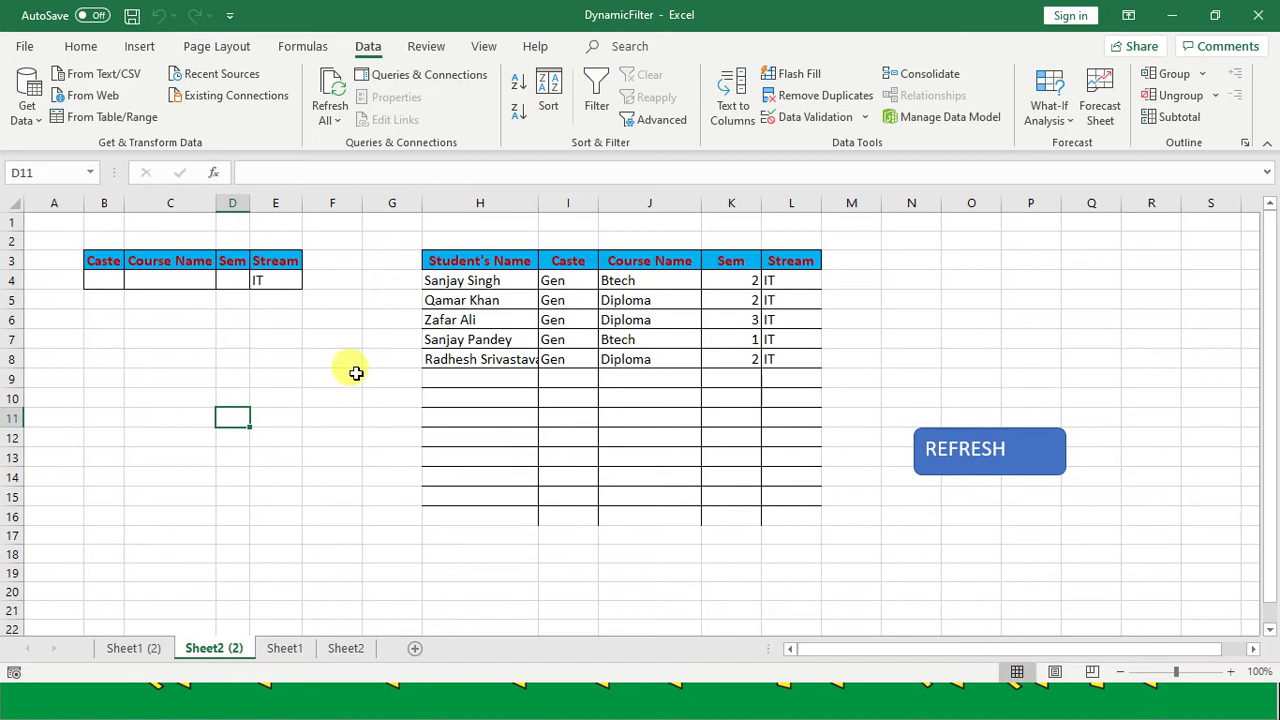
pyautogui.click(289, 283)
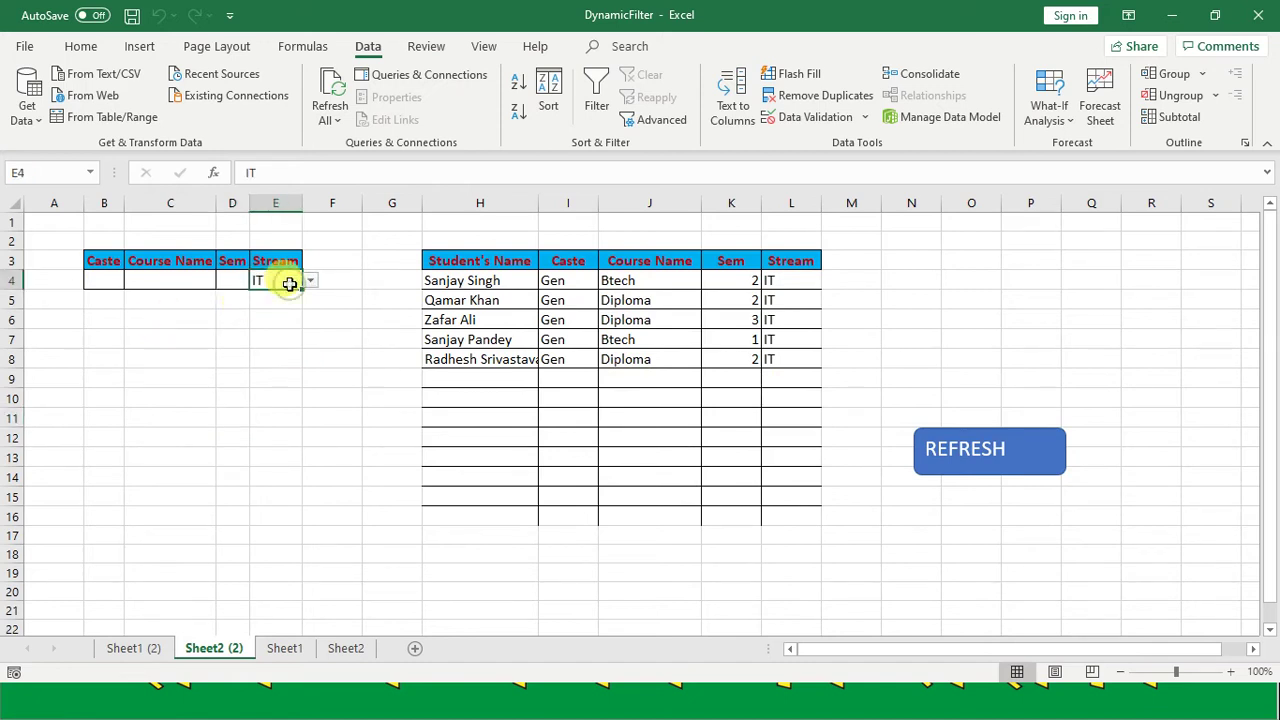
pyautogui.click(311, 281)
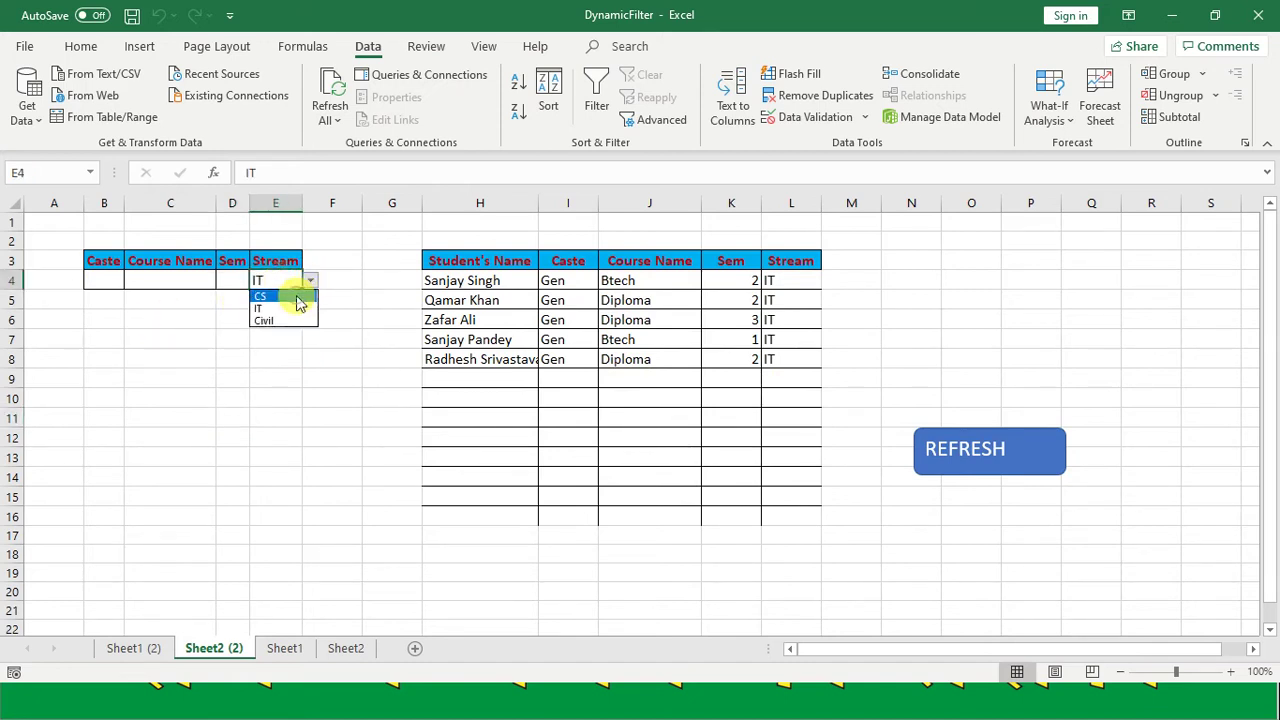
pyautogui.click(297, 298)
pyautogui.click(951, 462)
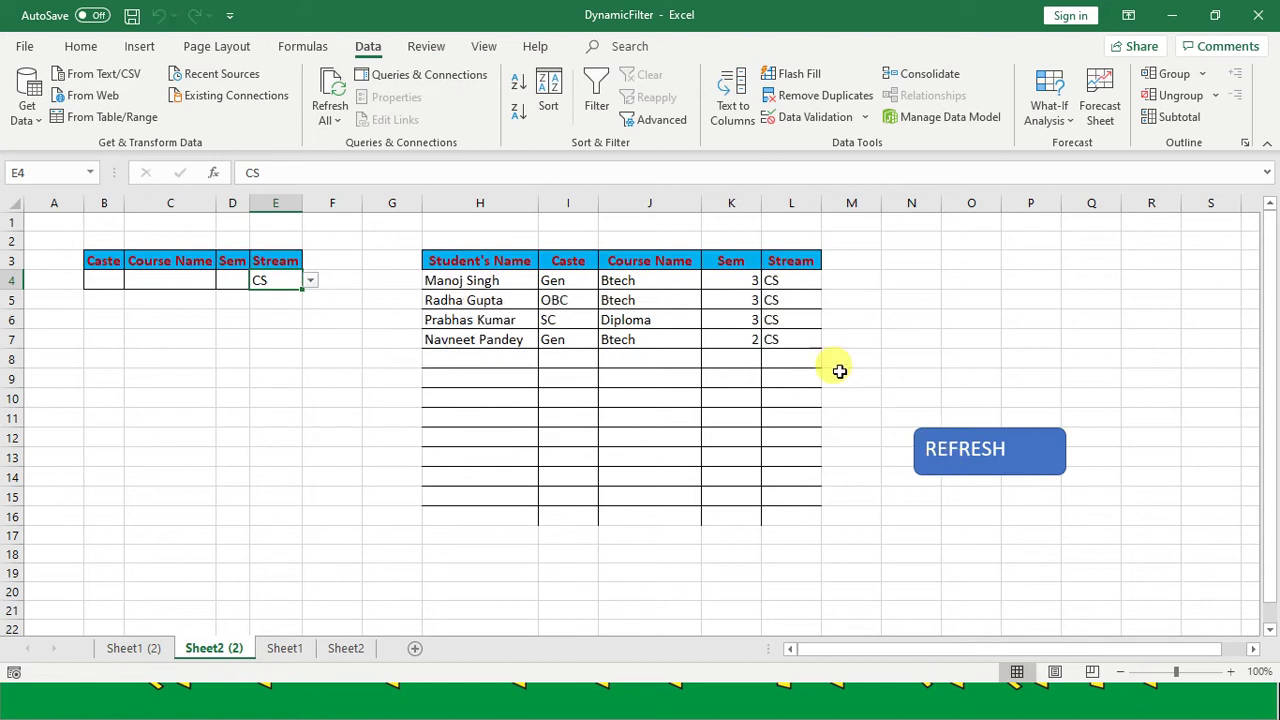
pyautogui.click(312, 283)
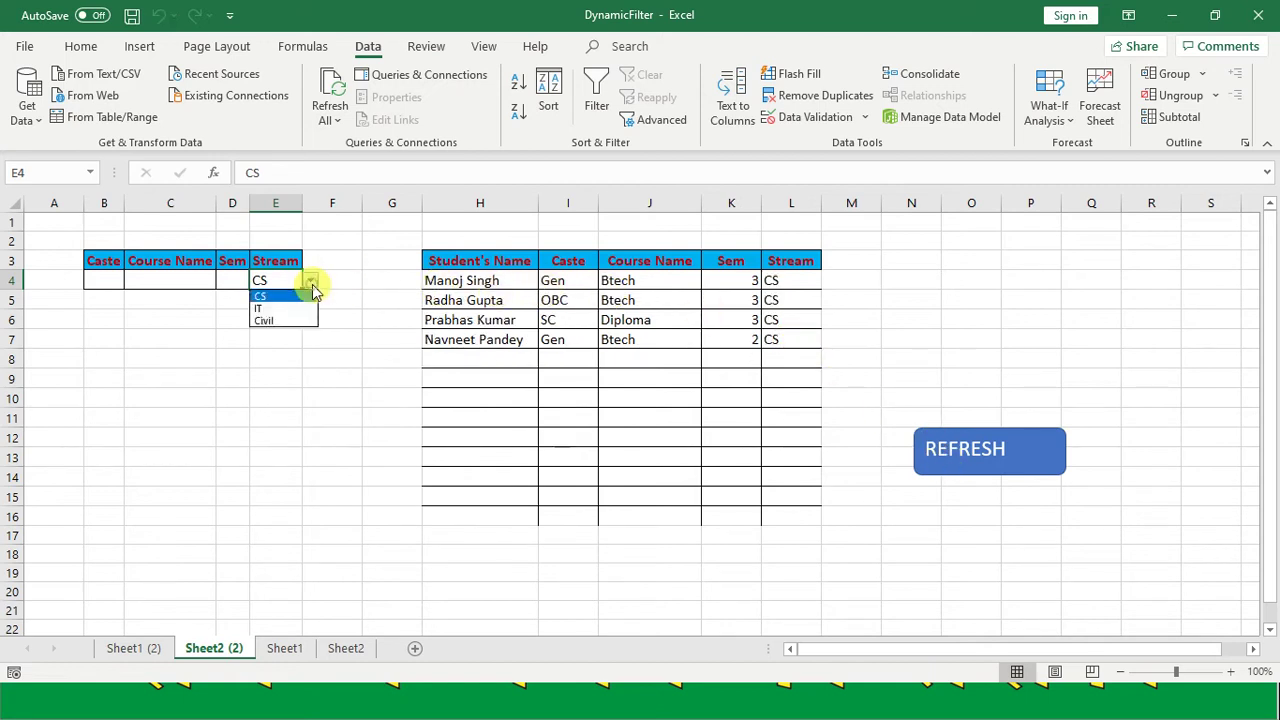
pyautogui.click(300, 320)
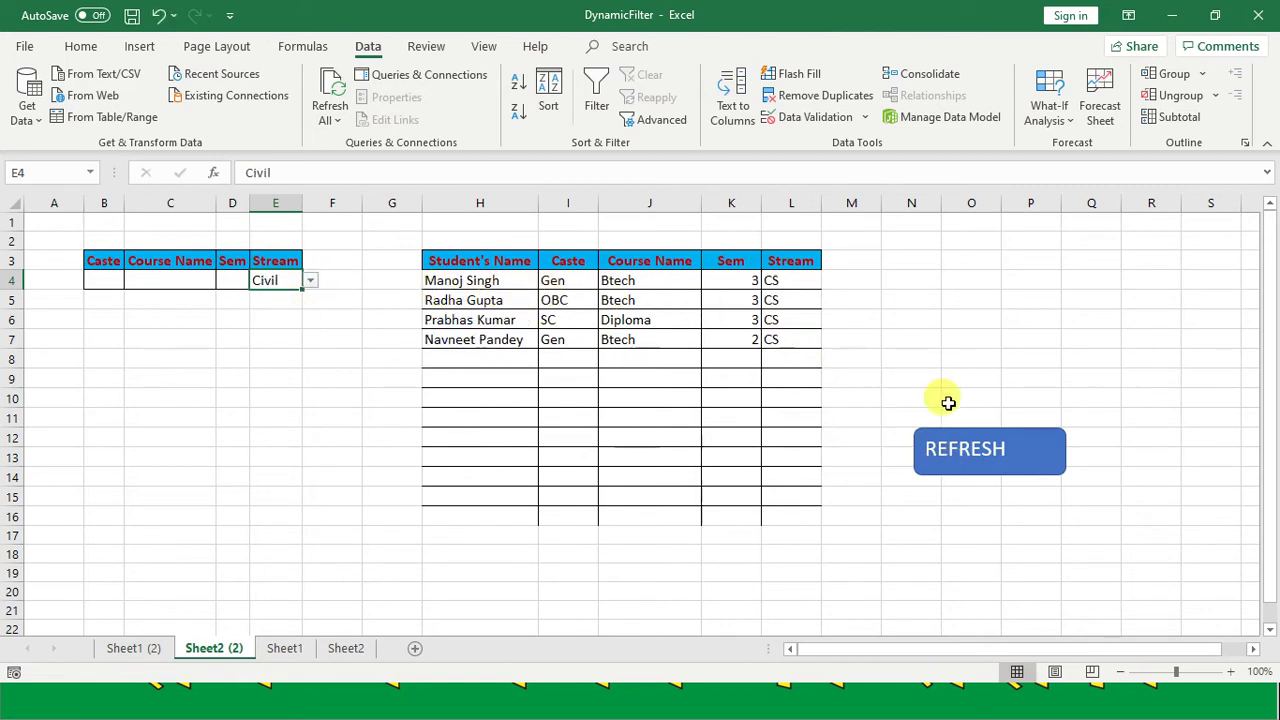
pyautogui.click(966, 450)
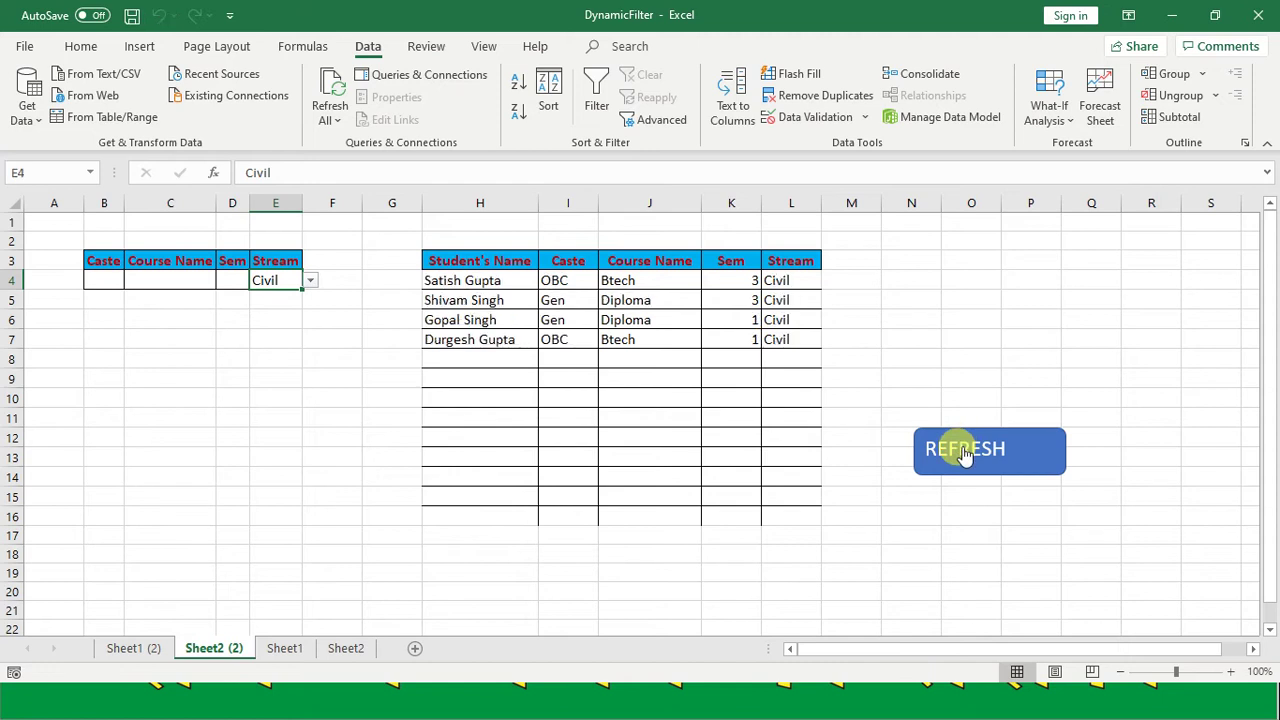
# - Set Course Name in C4 to Diploma, run REFRESH, then compare with Sheet1 (2)
pyautogui.click(200, 282)
pyautogui.click(223, 282)
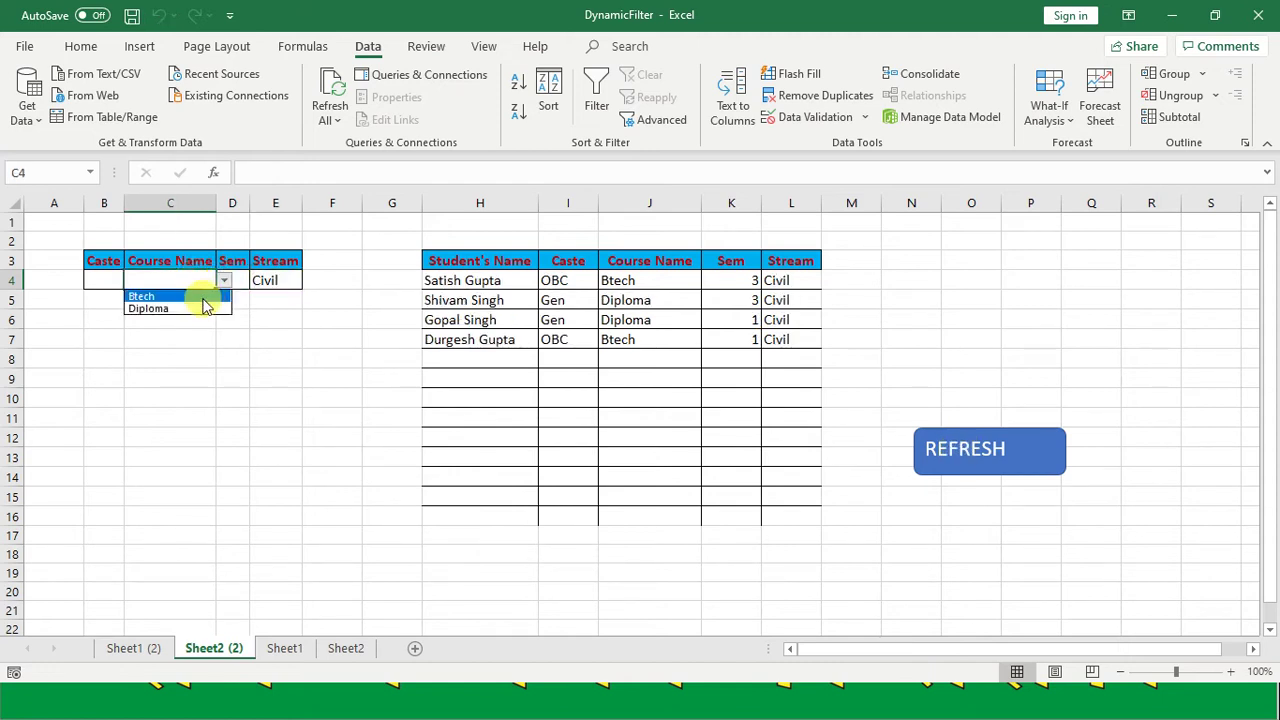
pyautogui.click(200, 308)
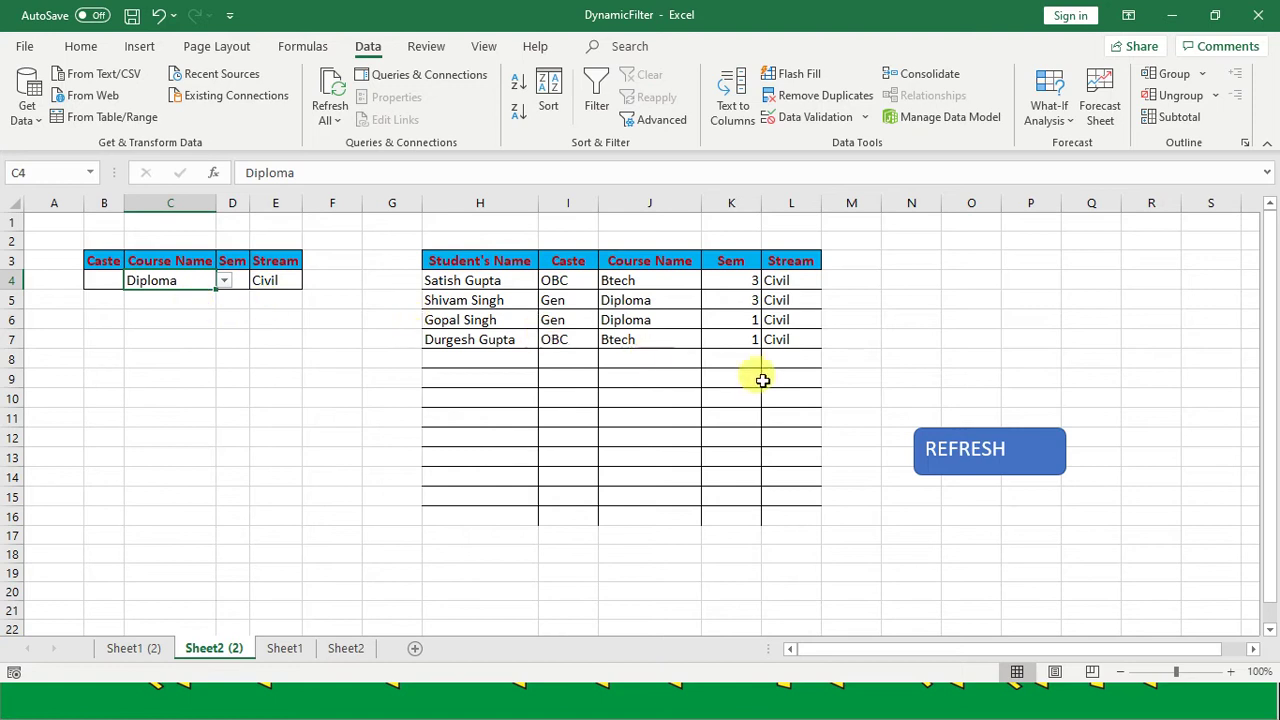
pyautogui.click(963, 462)
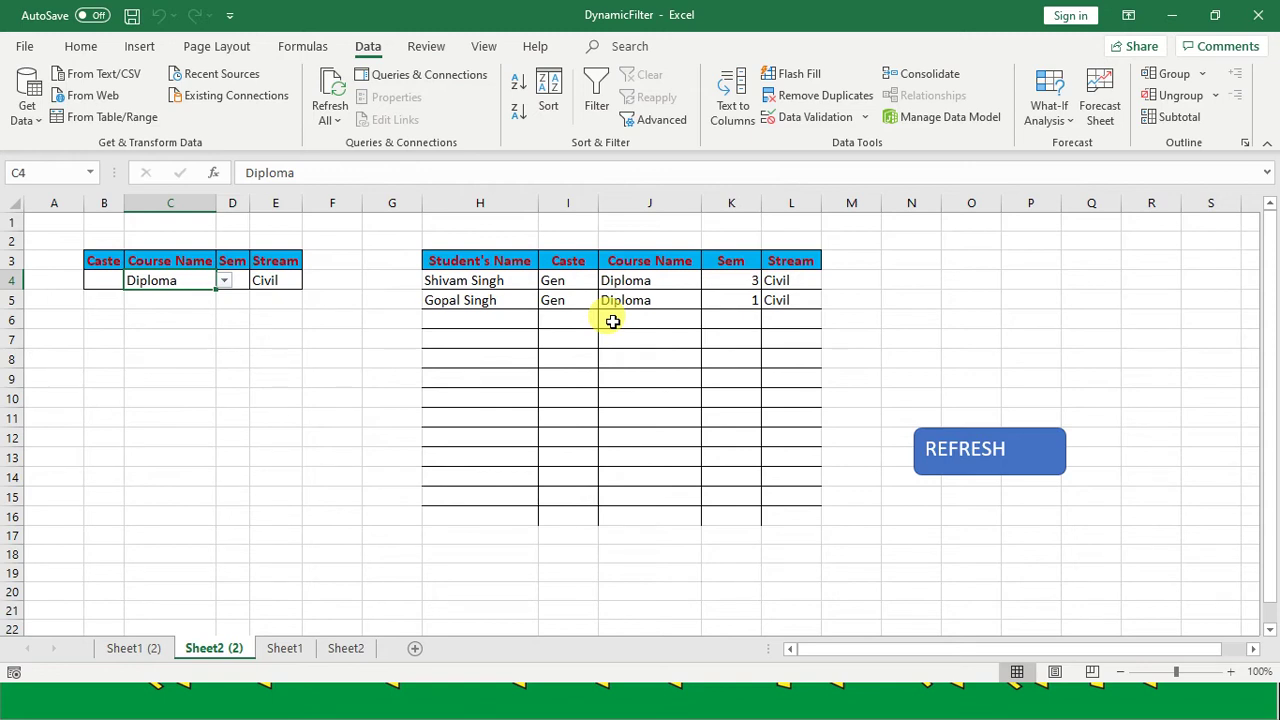
pyautogui.click(127, 648)
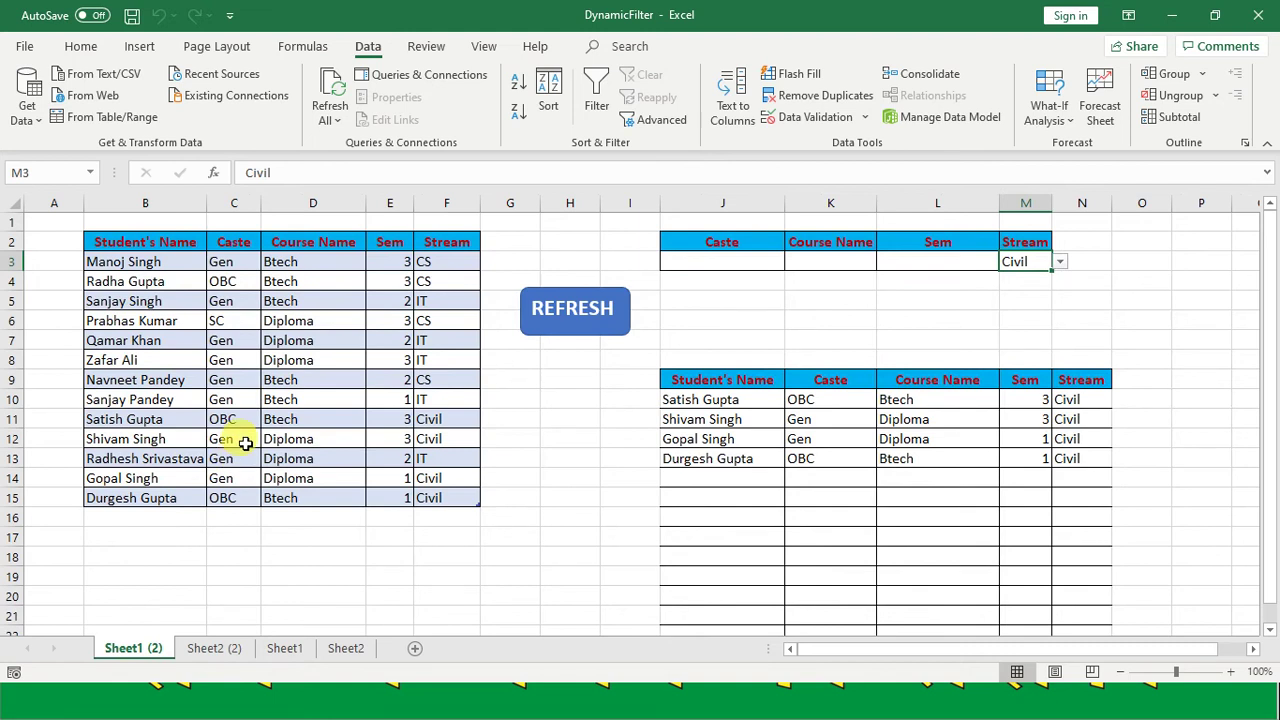
pyautogui.click(208, 650)
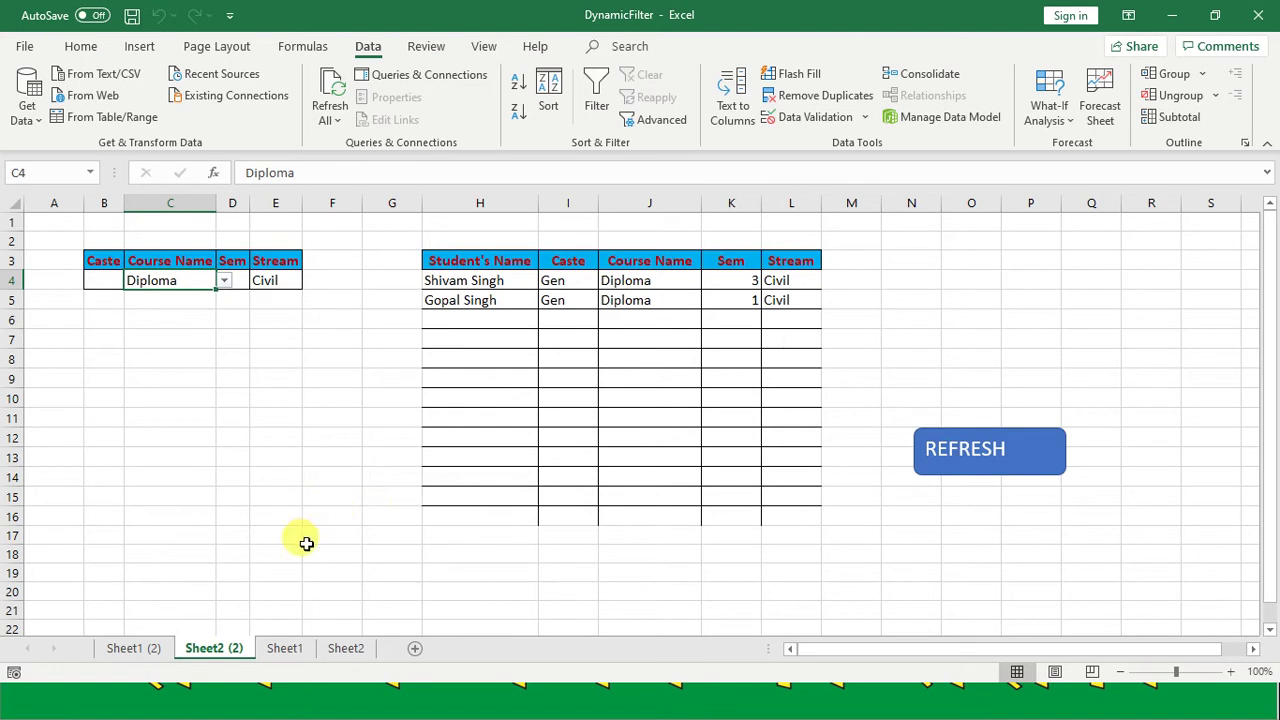
# - On Sheet1, view the Gen/OBC/SC pick-list for the Caste cell C4
pyautogui.click(285, 649)
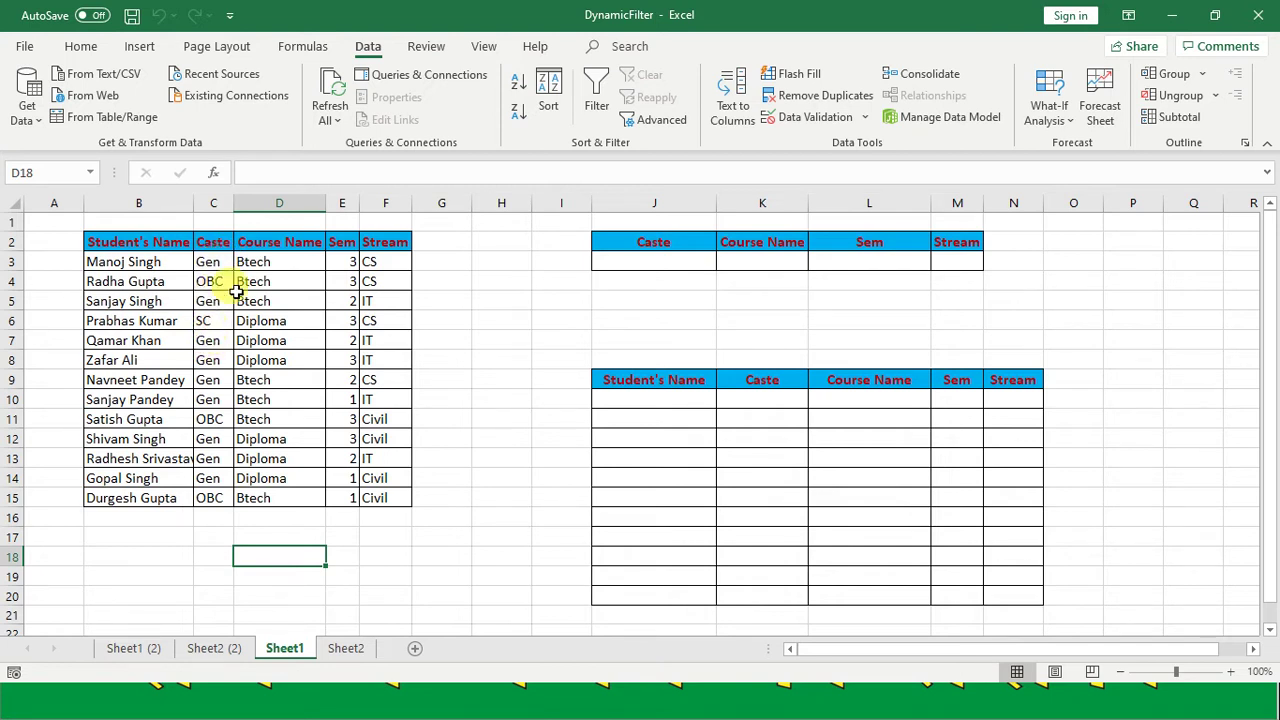
pyautogui.click(218, 280)
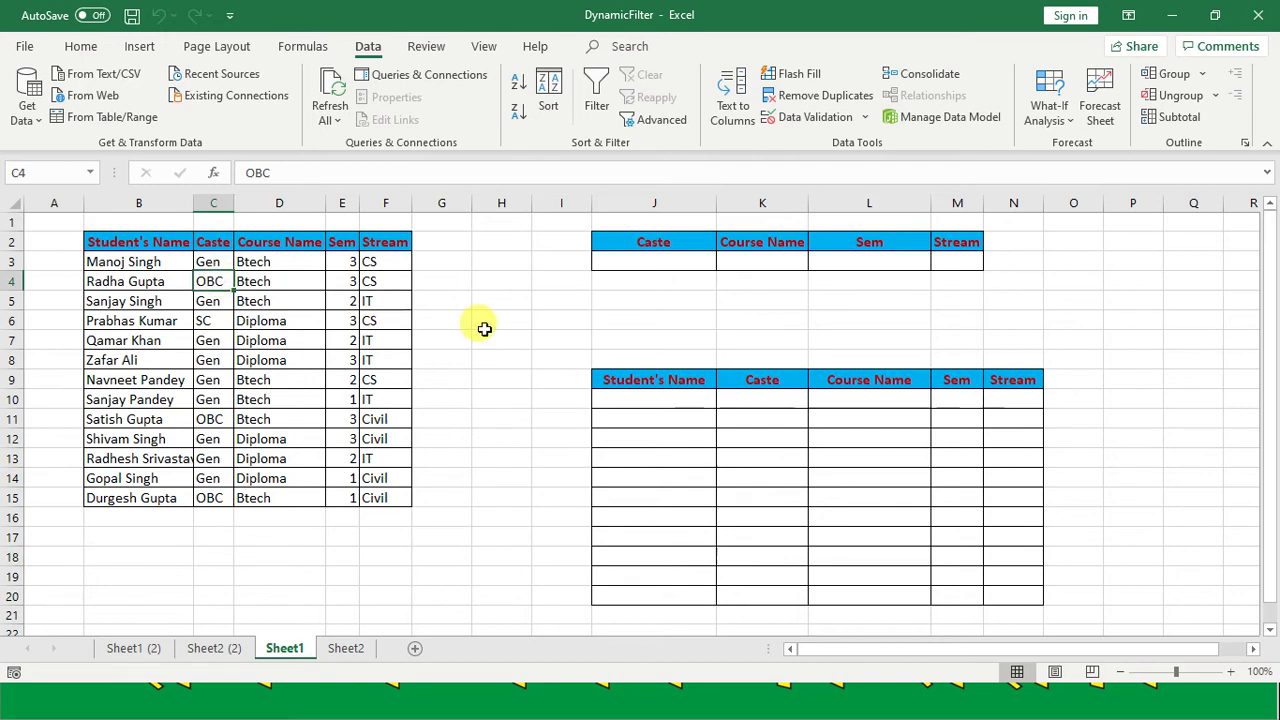
pyautogui.hotkey('alt', 'Down')
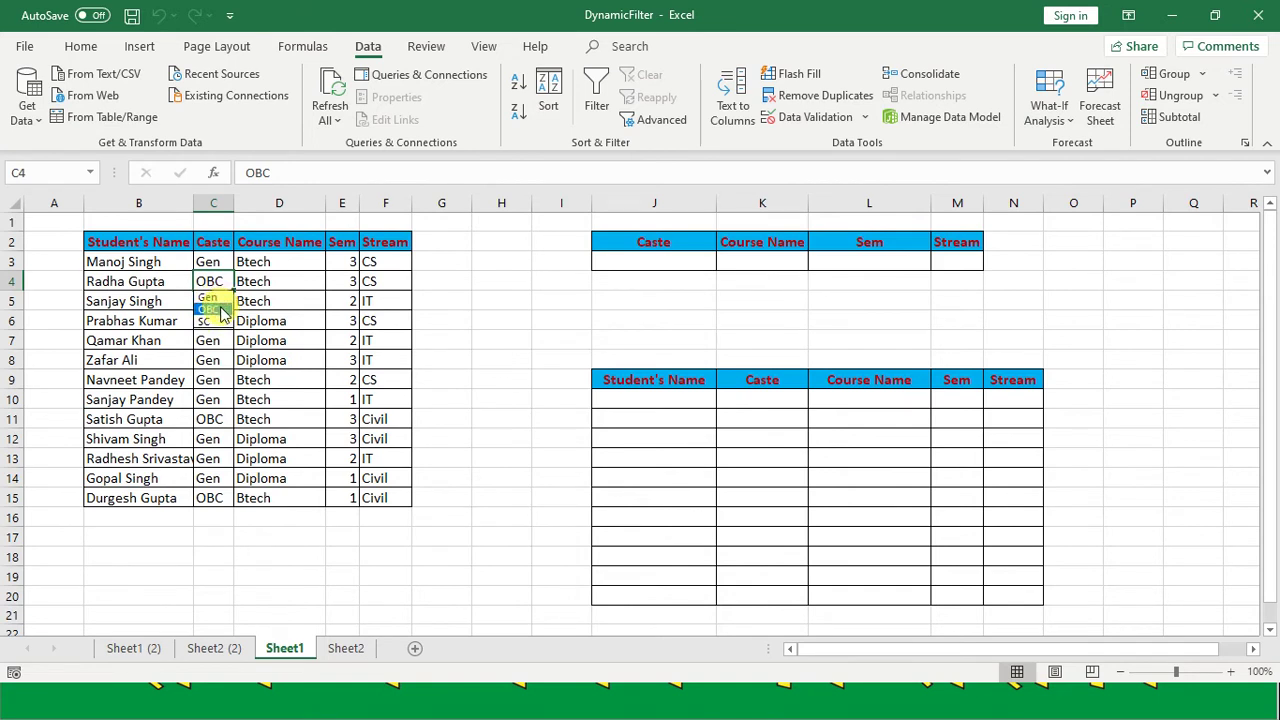
# - Copy the Caste values C3:C15 and paste them into column Q starting at Q3
pyautogui.press('Escape')
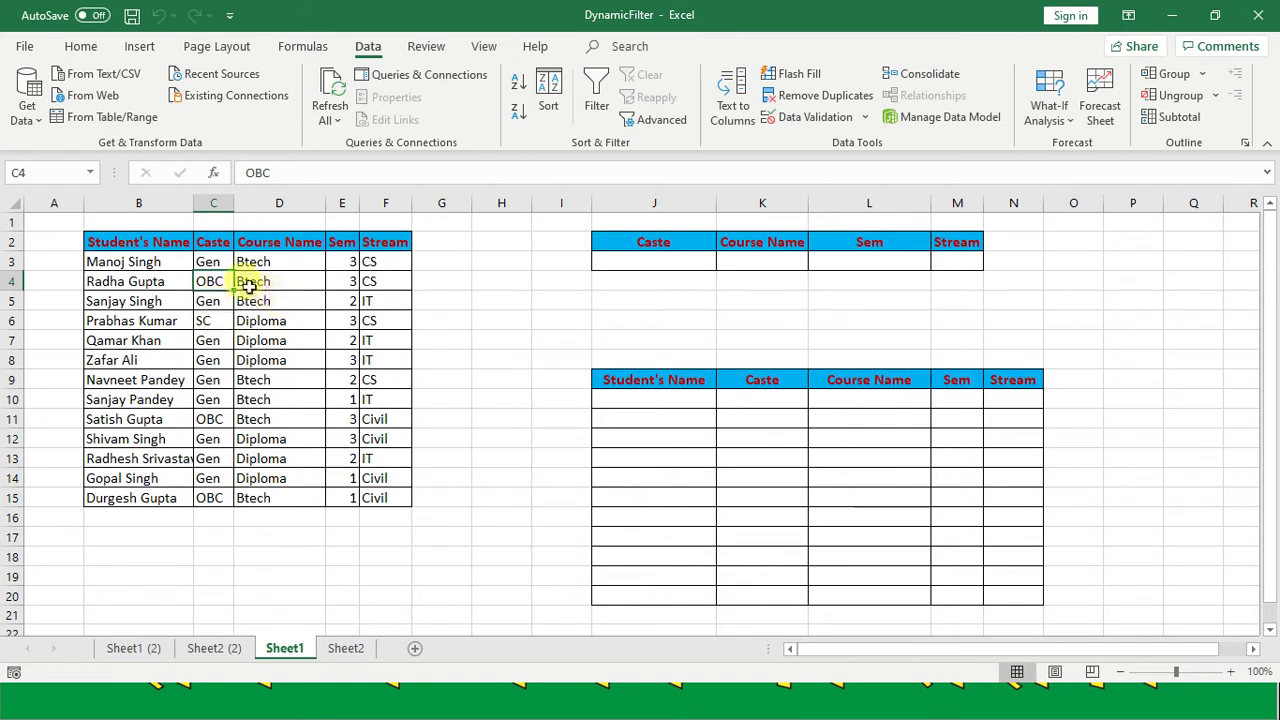
pyautogui.click(224, 264)
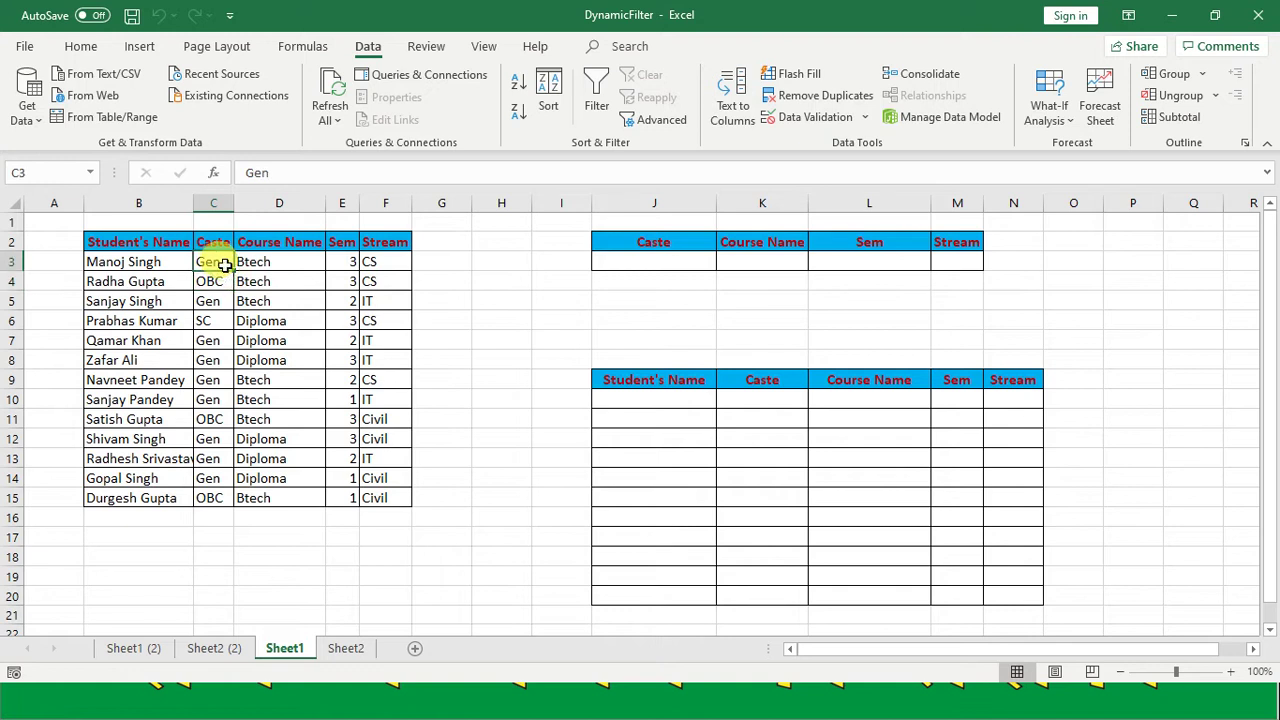
pyautogui.hotkey('shift', 'Down')
pyautogui.hotkey('shift', 'Down')
pyautogui.hotkey('shift', 'Down')
pyautogui.hotkey('shift', 'Down')
pyautogui.hotkey('shift', 'Down')
pyautogui.hotkey('shift', 'Down')
pyautogui.hotkey('shift', 'Down')
pyautogui.hotkey('ctrl', 'c')
pyautogui.click(1165, 262)
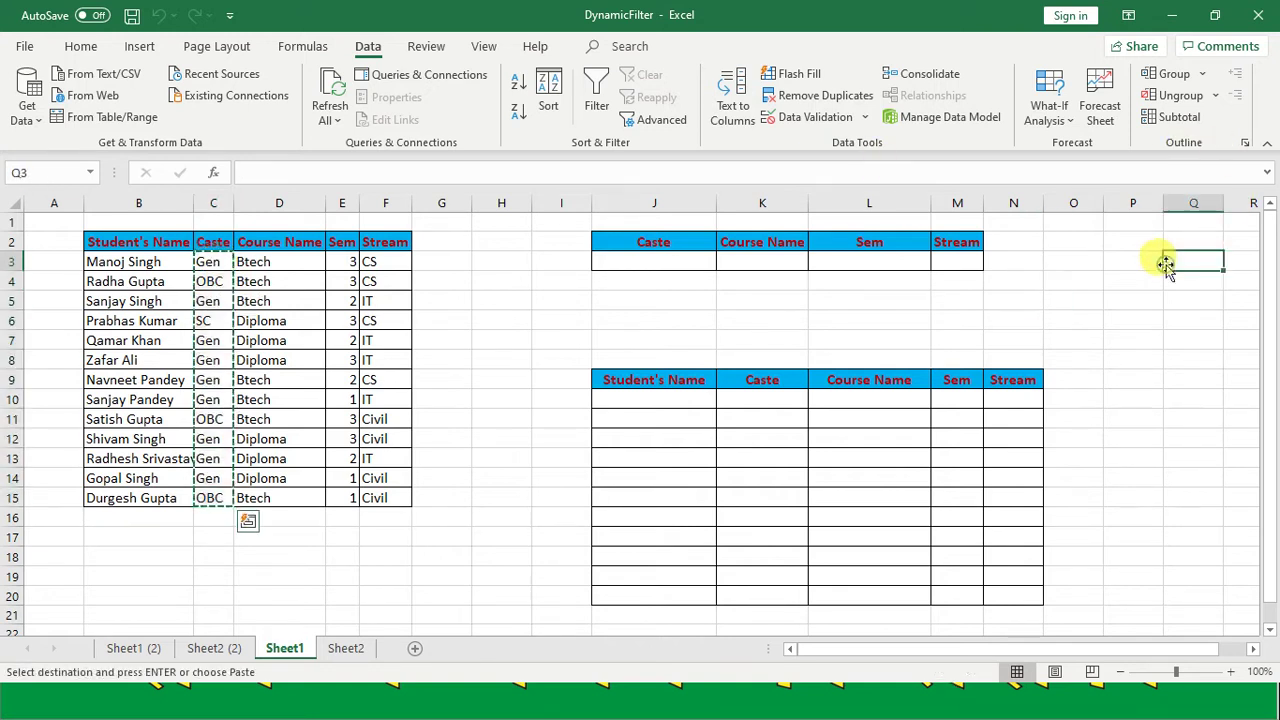
pyautogui.hotkey('shift', 'Down')
pyautogui.hotkey('shift', 'Down')
pyautogui.hotkey('shift', 'Down')
pyautogui.hotkey('ctrl', 'v')
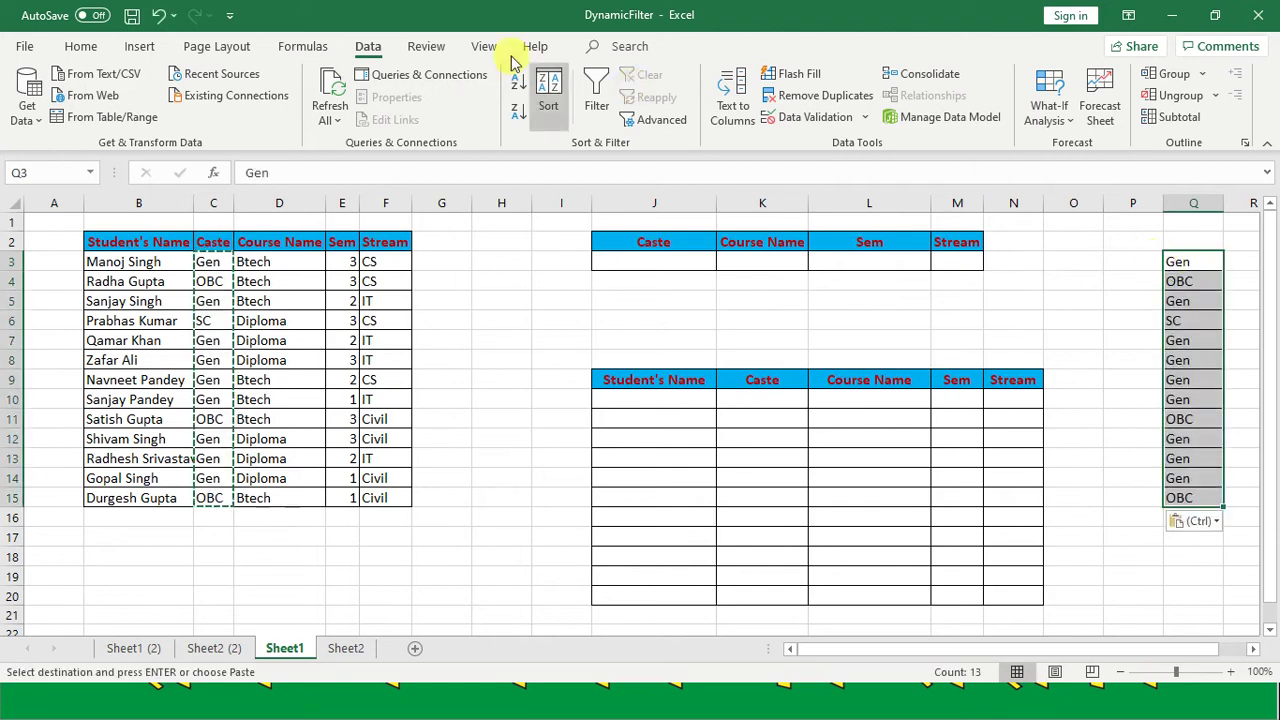
# - Remove duplicates from column Q, leaving Gen, OBC, SC, then delete Q3:Q5
pyautogui.click(827, 96)
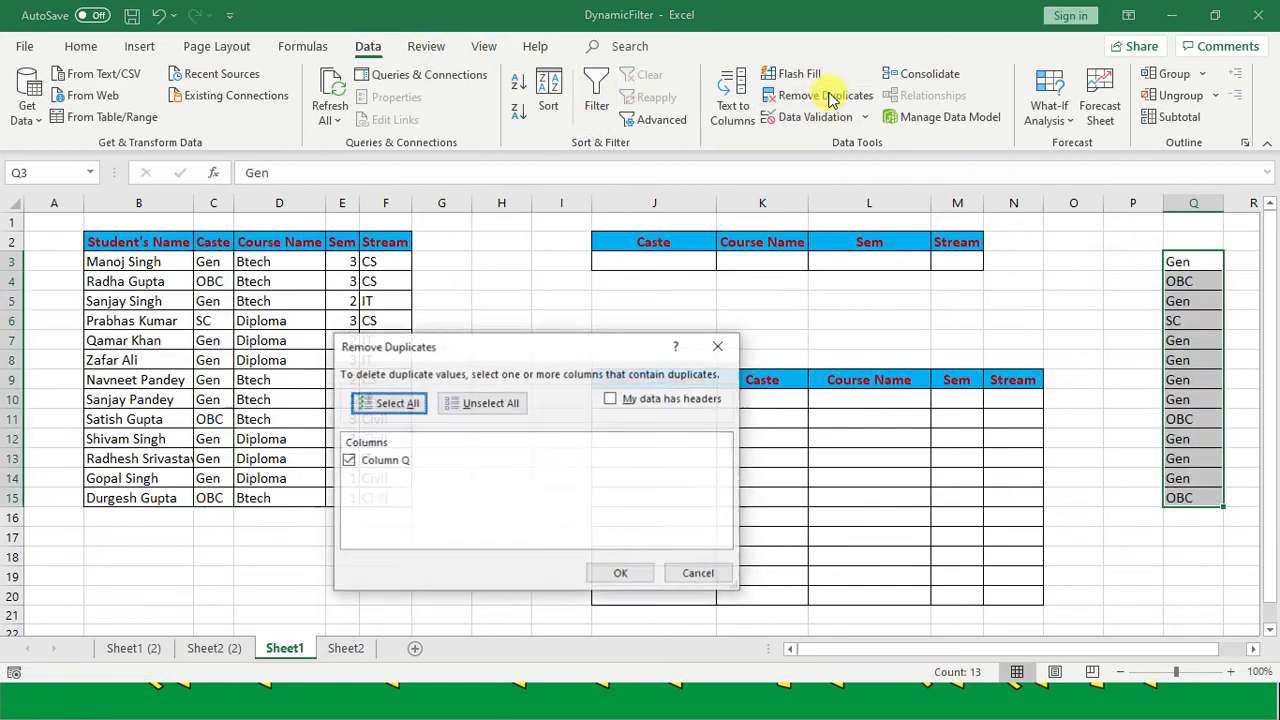
pyautogui.click(621, 572)
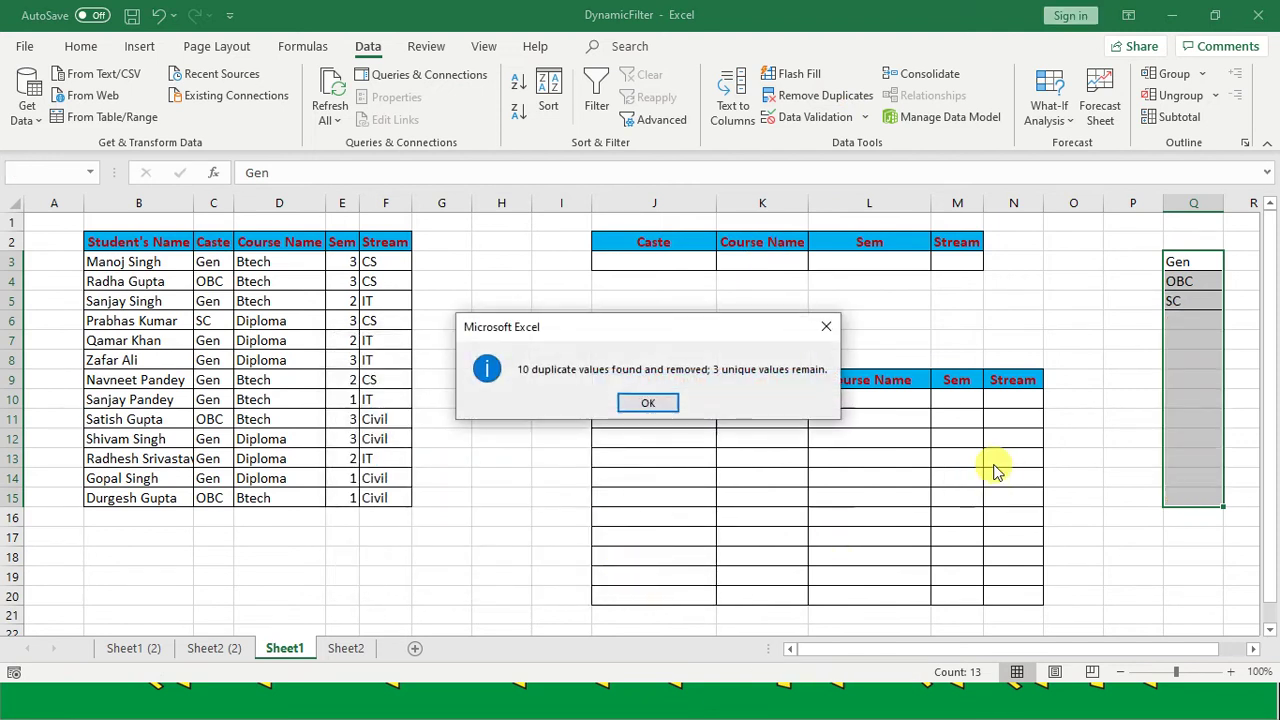
pyautogui.click(636, 410)
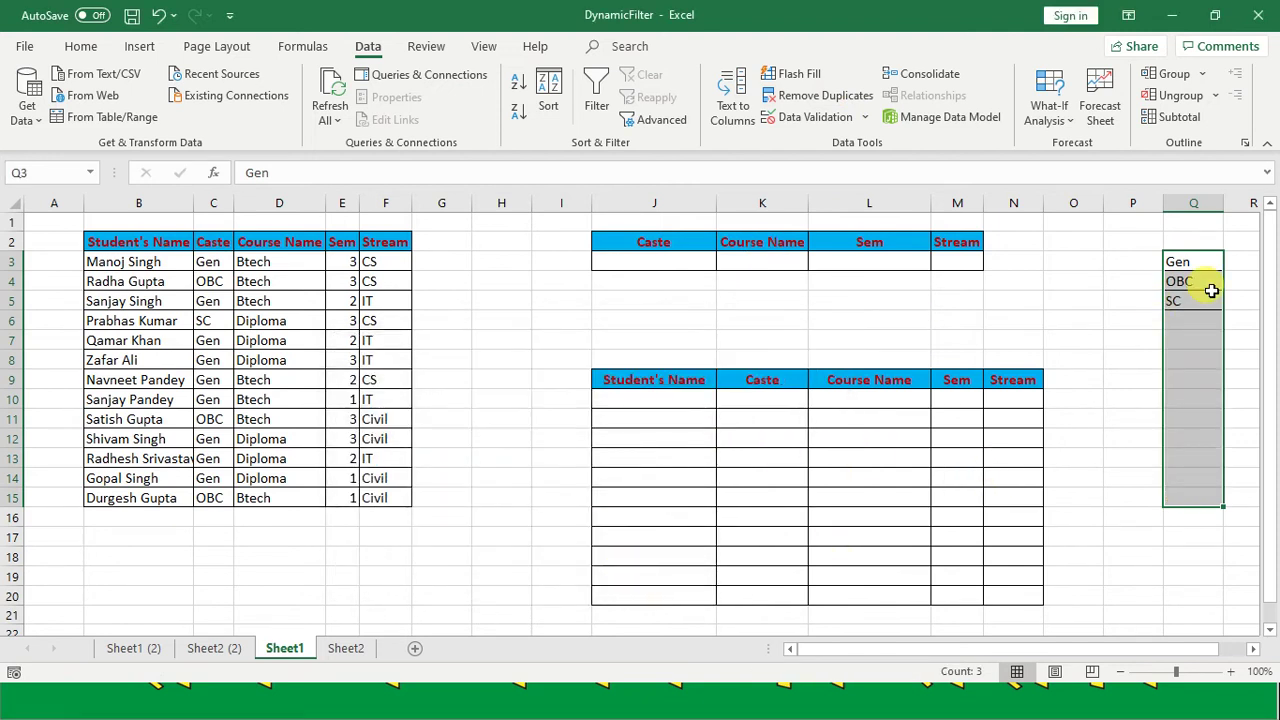
pyautogui.click(1202, 261)
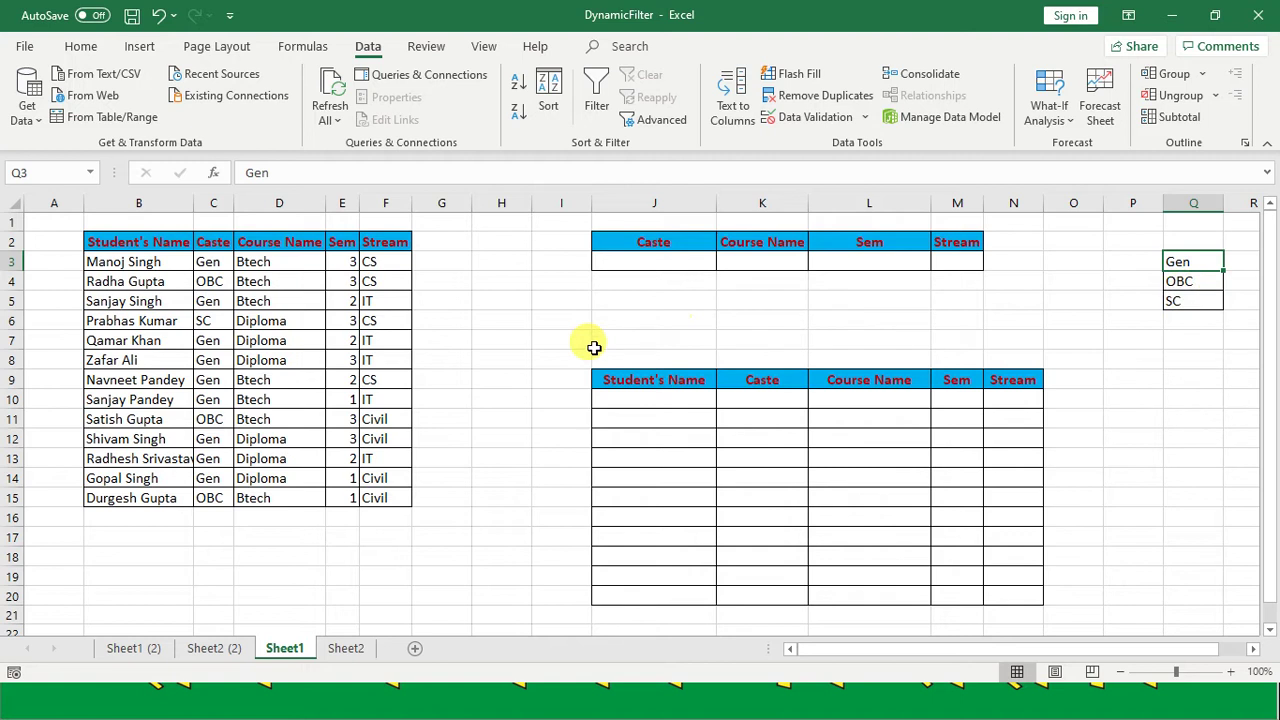
pyautogui.hotkey('shift', 'Down')
pyautogui.hotkey('shift', 'Down')
pyautogui.press('Delete')
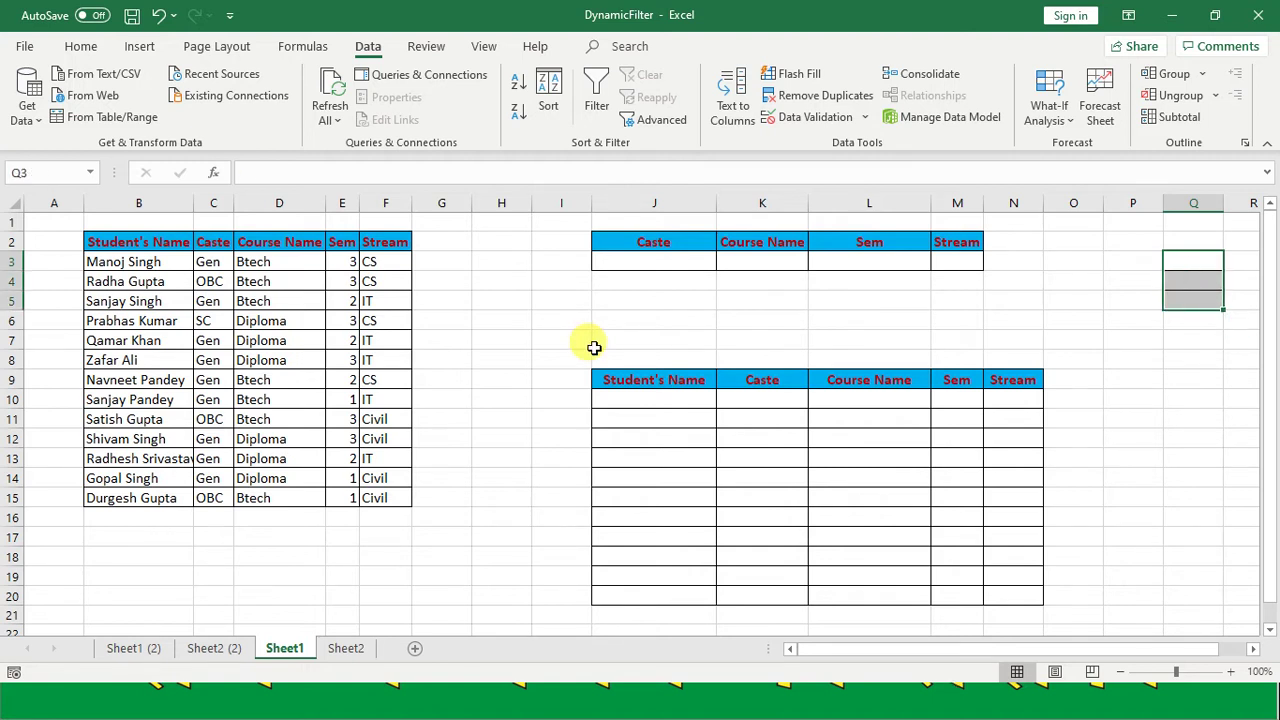
pyautogui.click(680, 316)
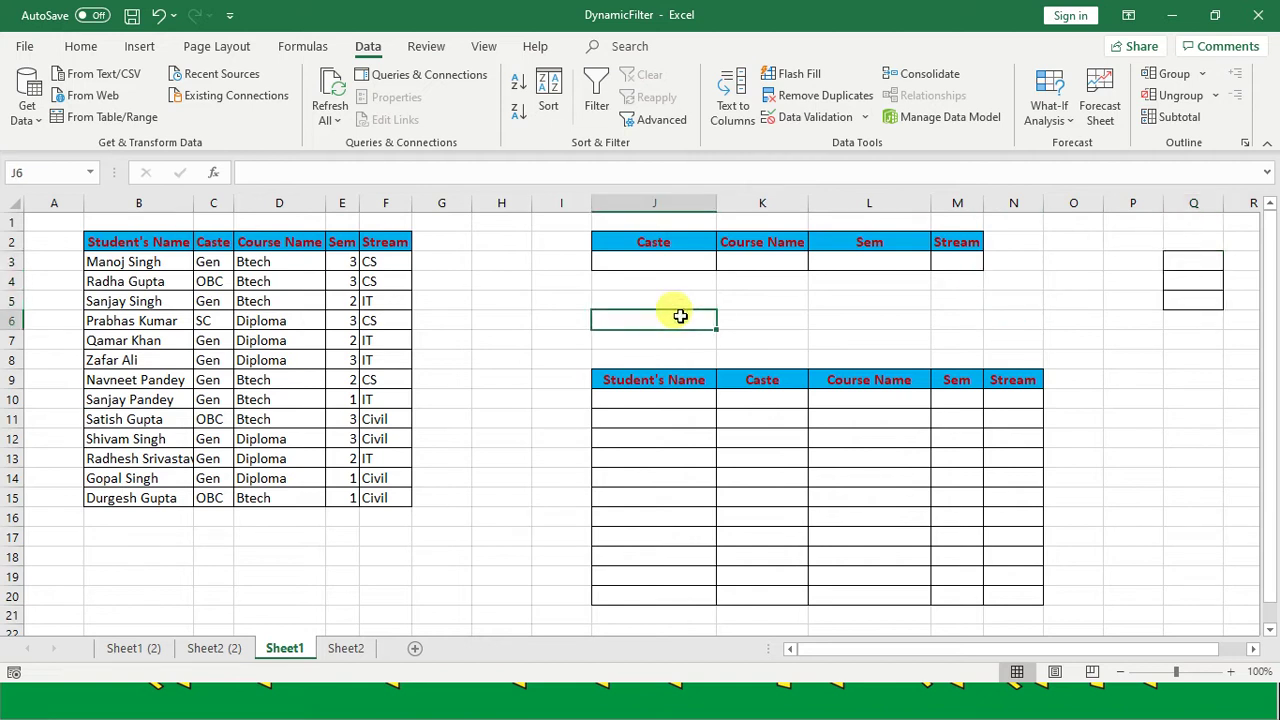
# - Give the Caste criteria cell J3 list validation with source Gen, OBC, SC
pyautogui.click(703, 261)
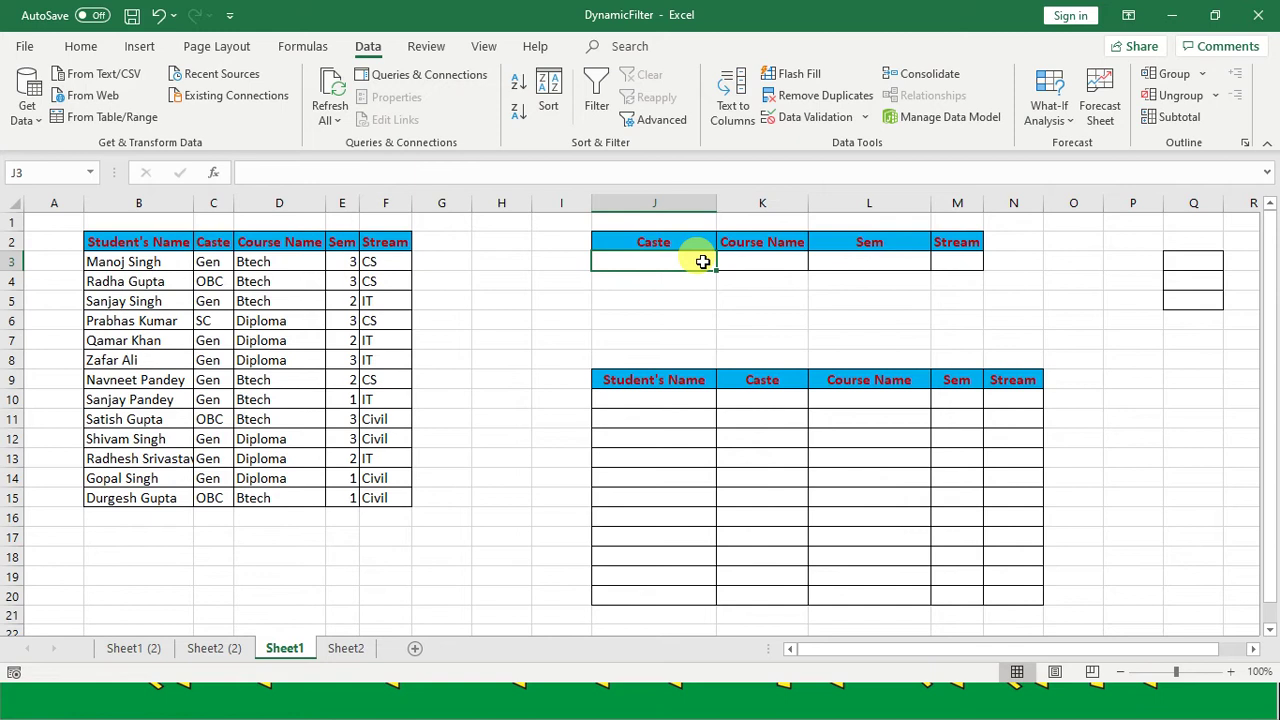
pyautogui.hotkey('alt', 'Tab')
pyautogui.hotkey('alt', 'Tab')
pyautogui.hotkey('alt', 'Tab')
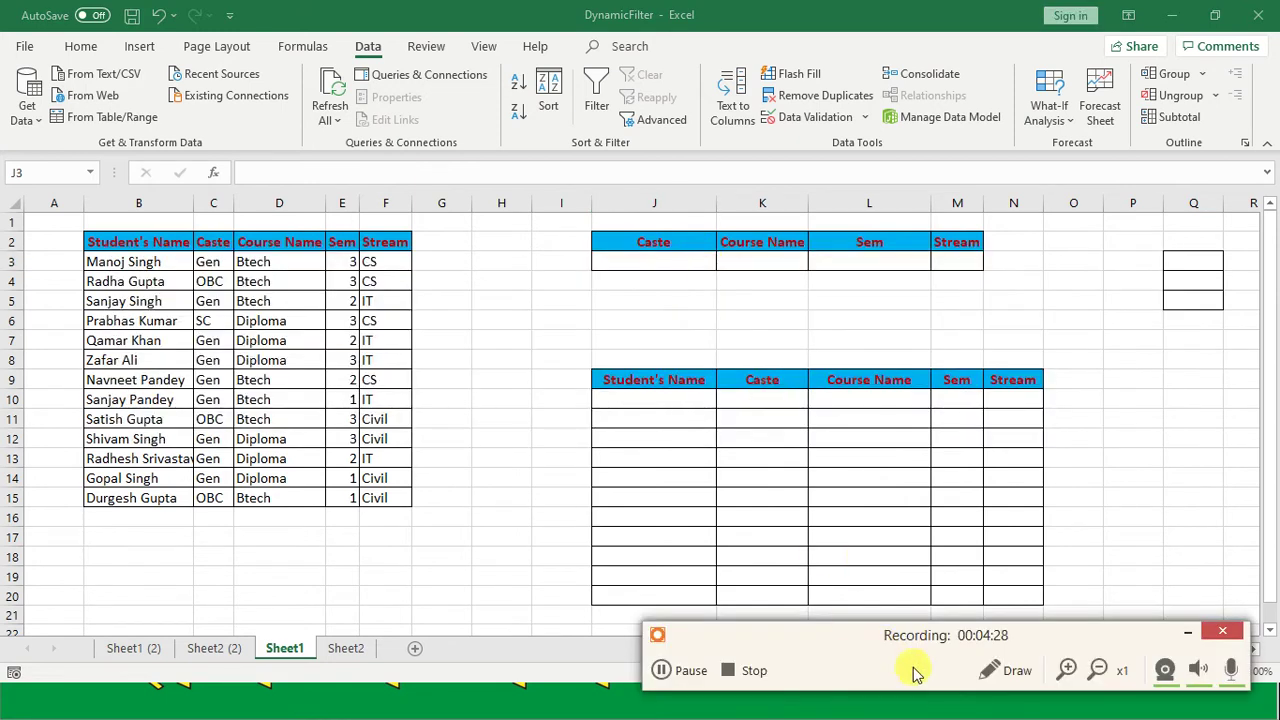
pyautogui.click(1066, 672)
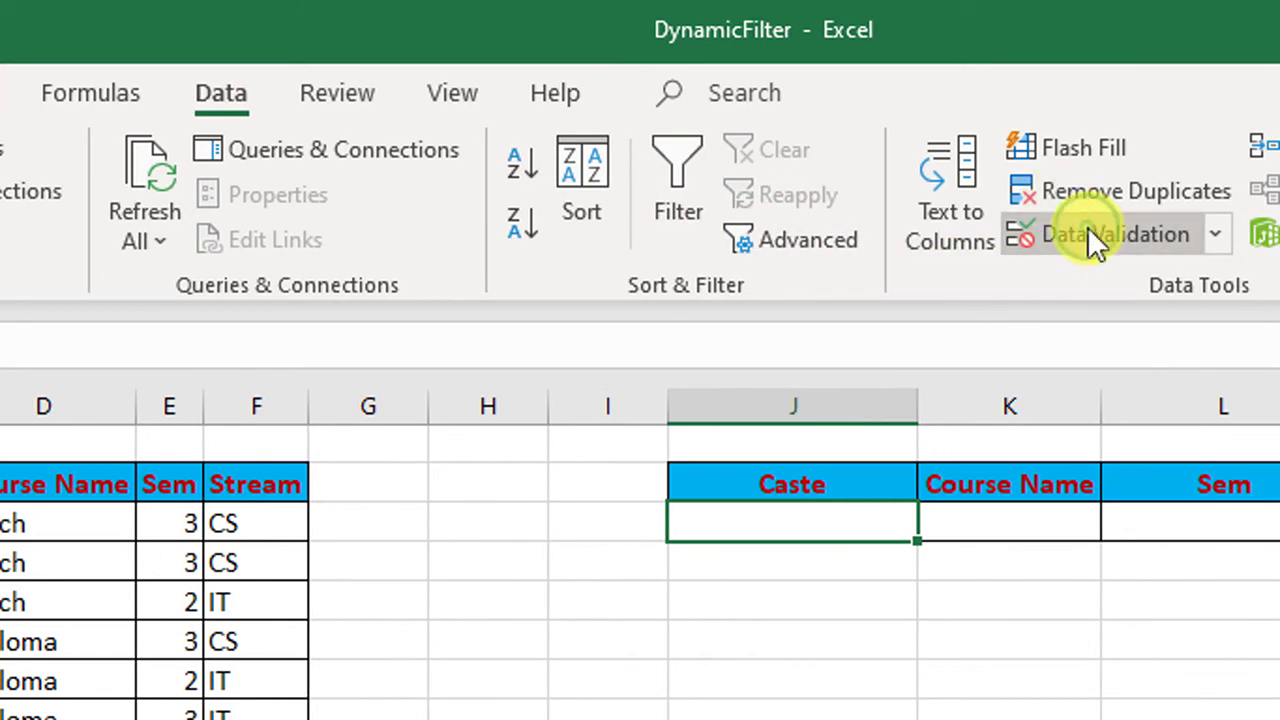
pyautogui.click(1092, 232)
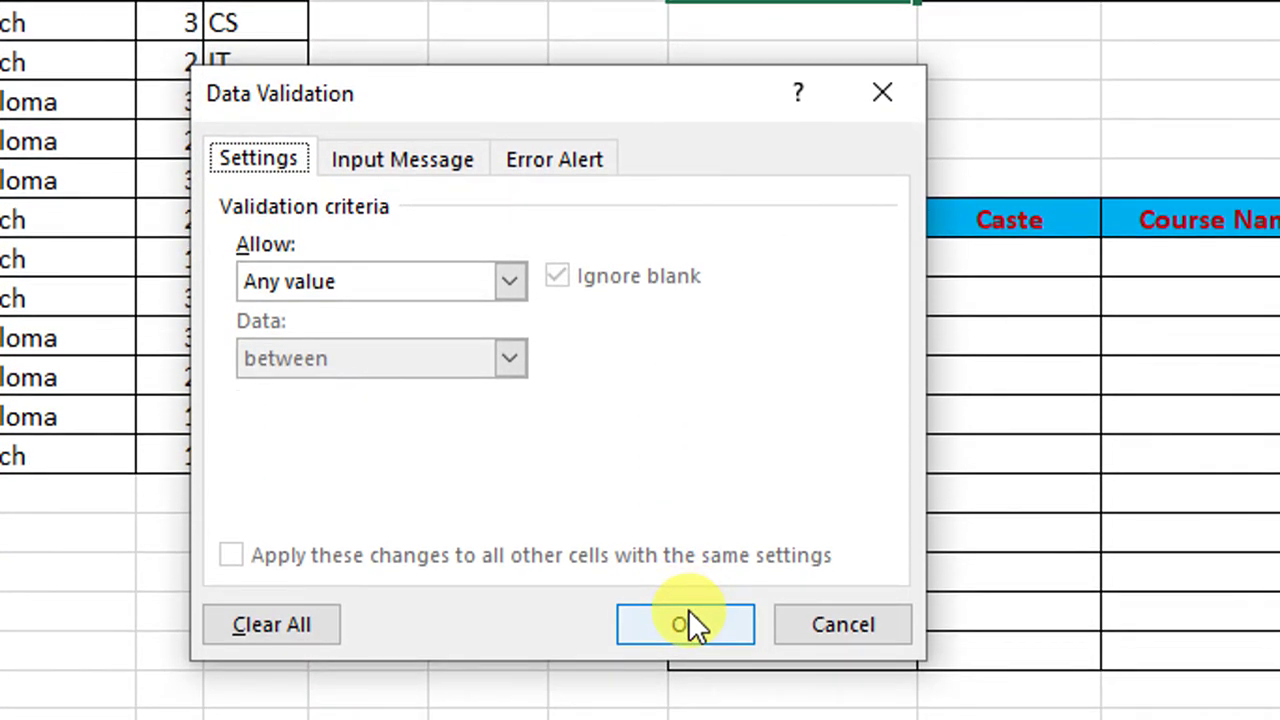
pyautogui.click(480, 285)
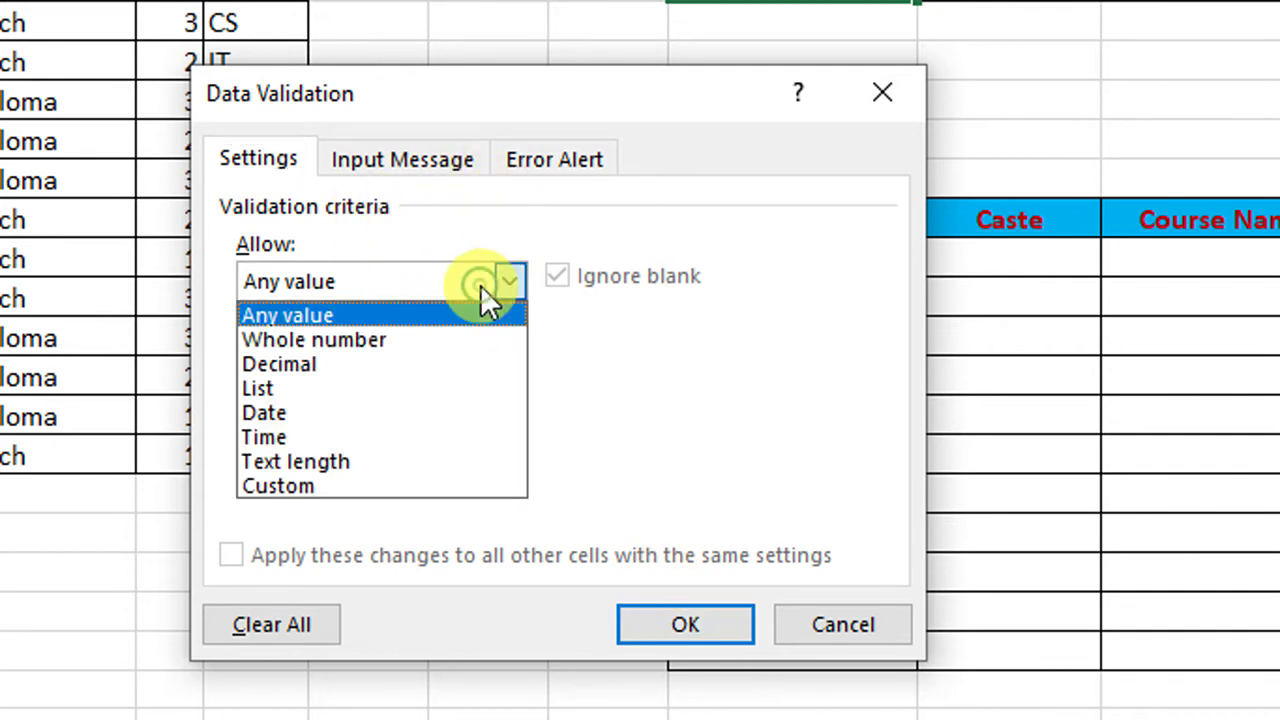
pyautogui.click(352, 390)
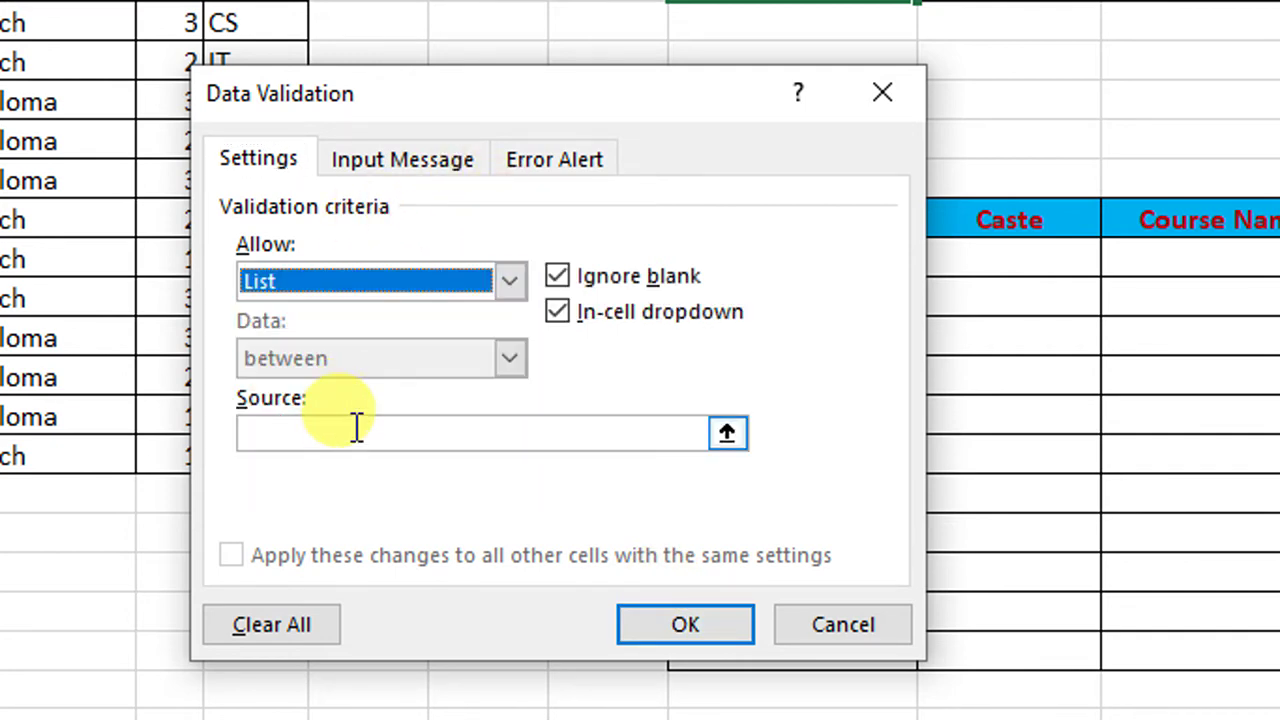
pyautogui.click(358, 433)
pyautogui.write('Gen, OBC, SC')
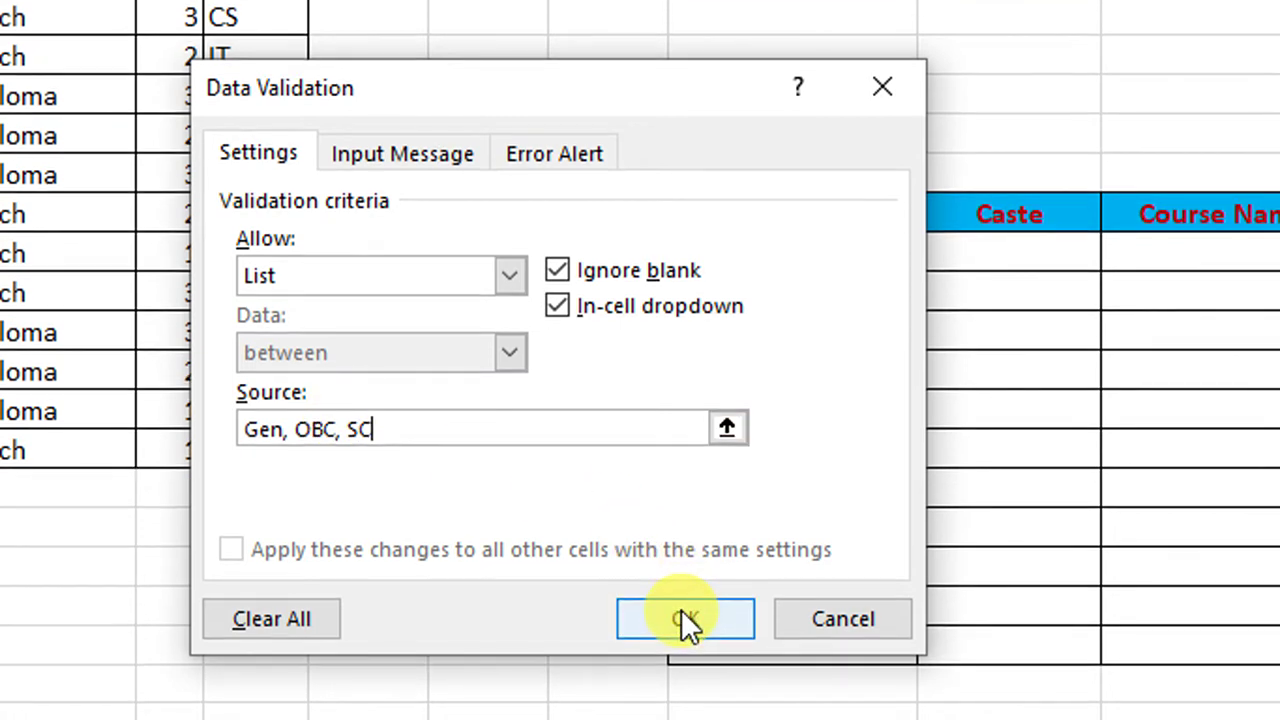
pyautogui.click(681, 609)
pyautogui.scroll(2, 925, 170)
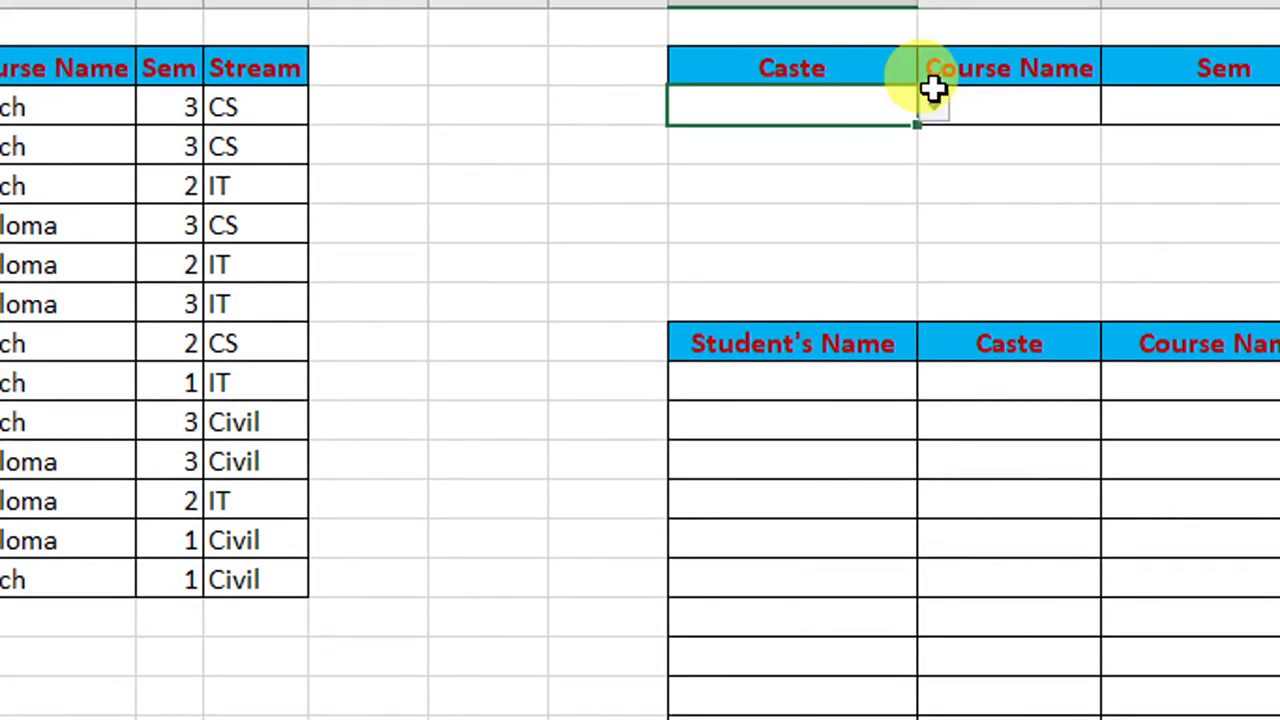
# - Test the new Caste dropdown and review the existing Stream entries with Alt+Down
pyautogui.click(936, 157)
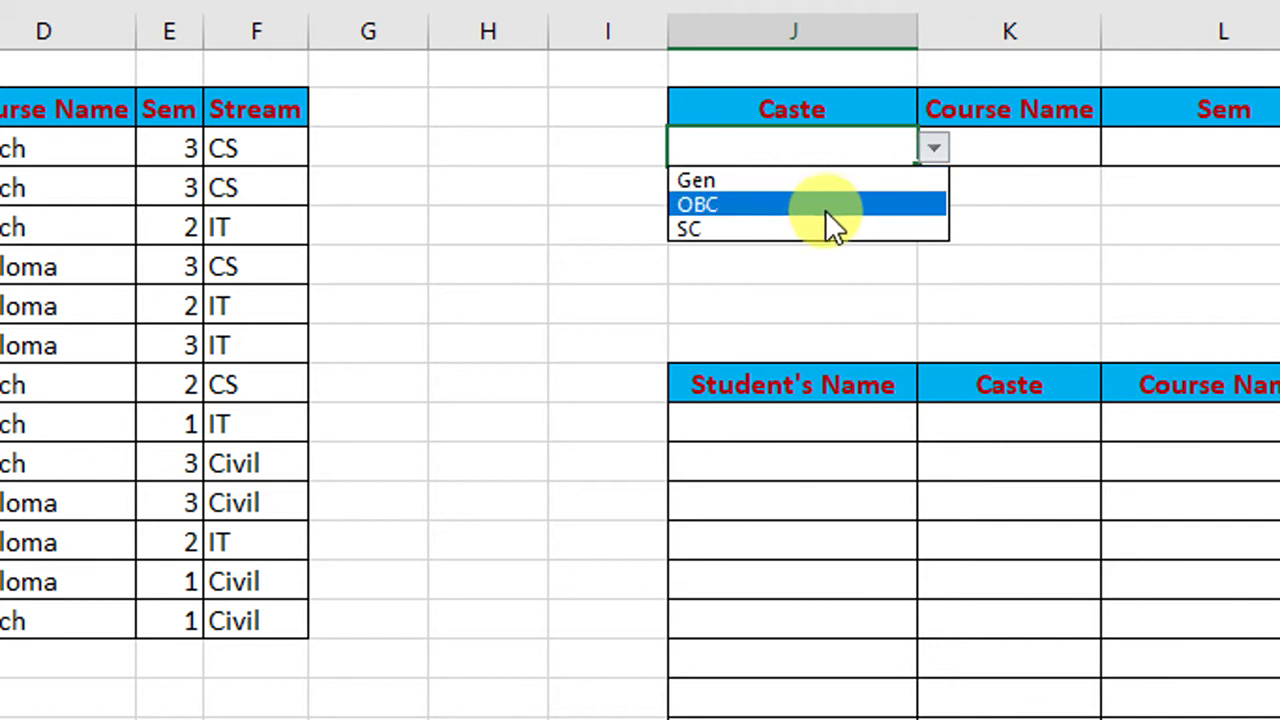
pyautogui.click(1046, 145)
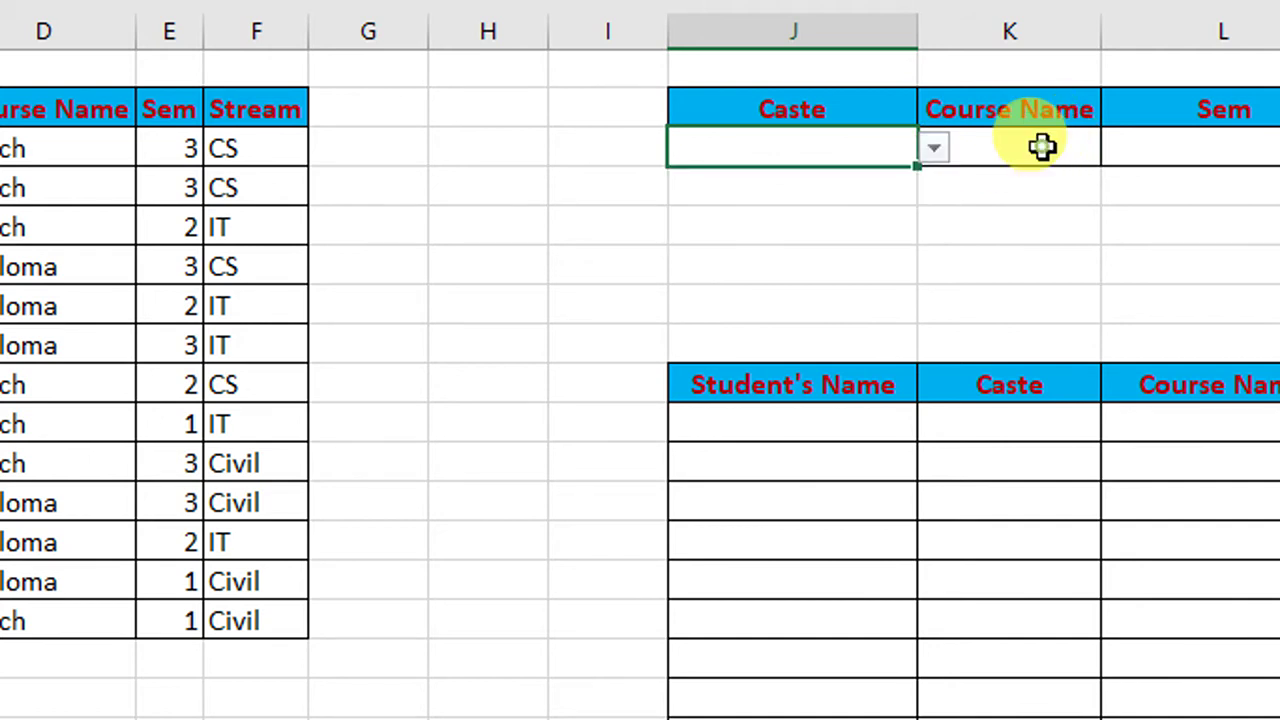
pyautogui.click(1043, 146)
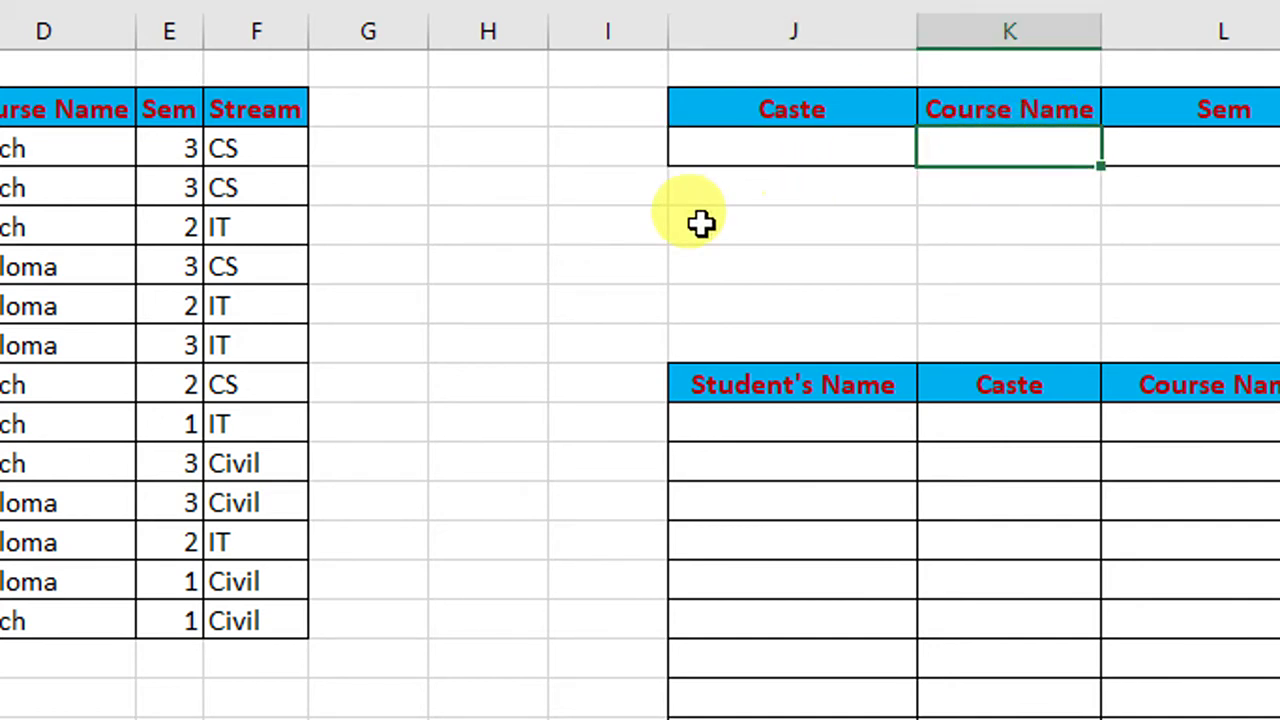
pyautogui.click(277, 152)
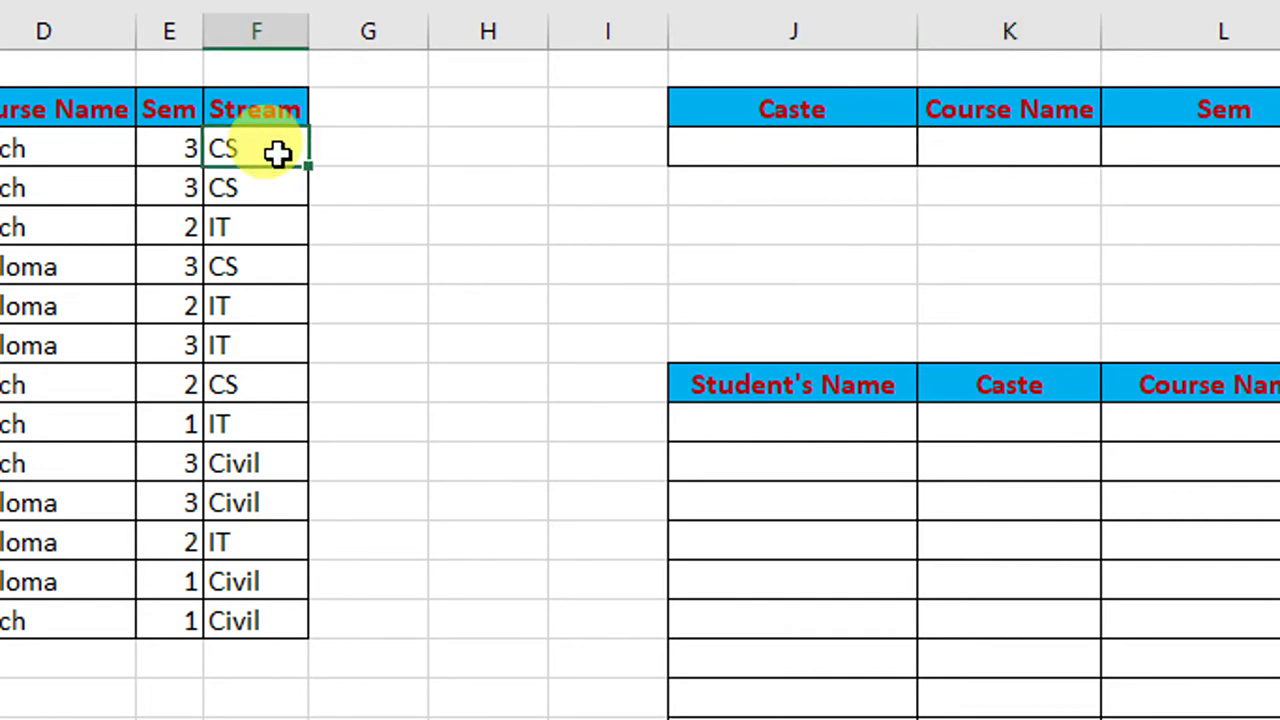
pyautogui.hotkey('alt', 'Down')
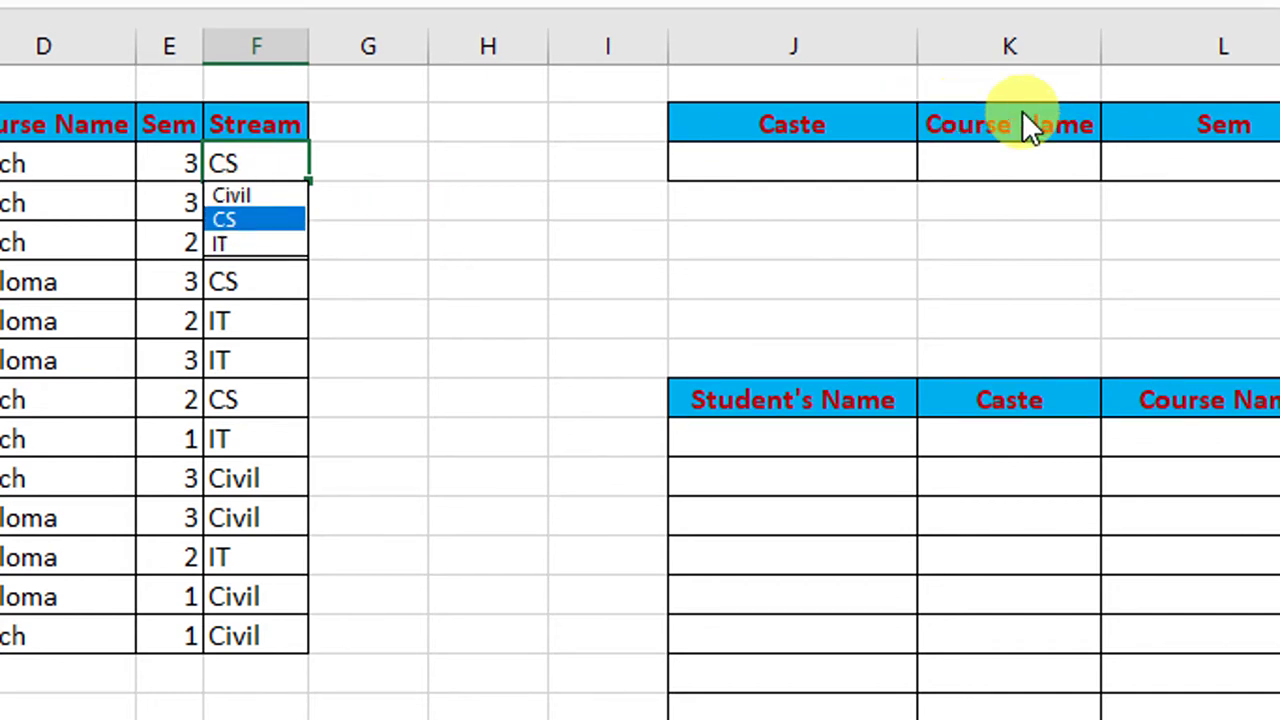
pyautogui.click(1022, 165)
pyautogui.click(1021, 163)
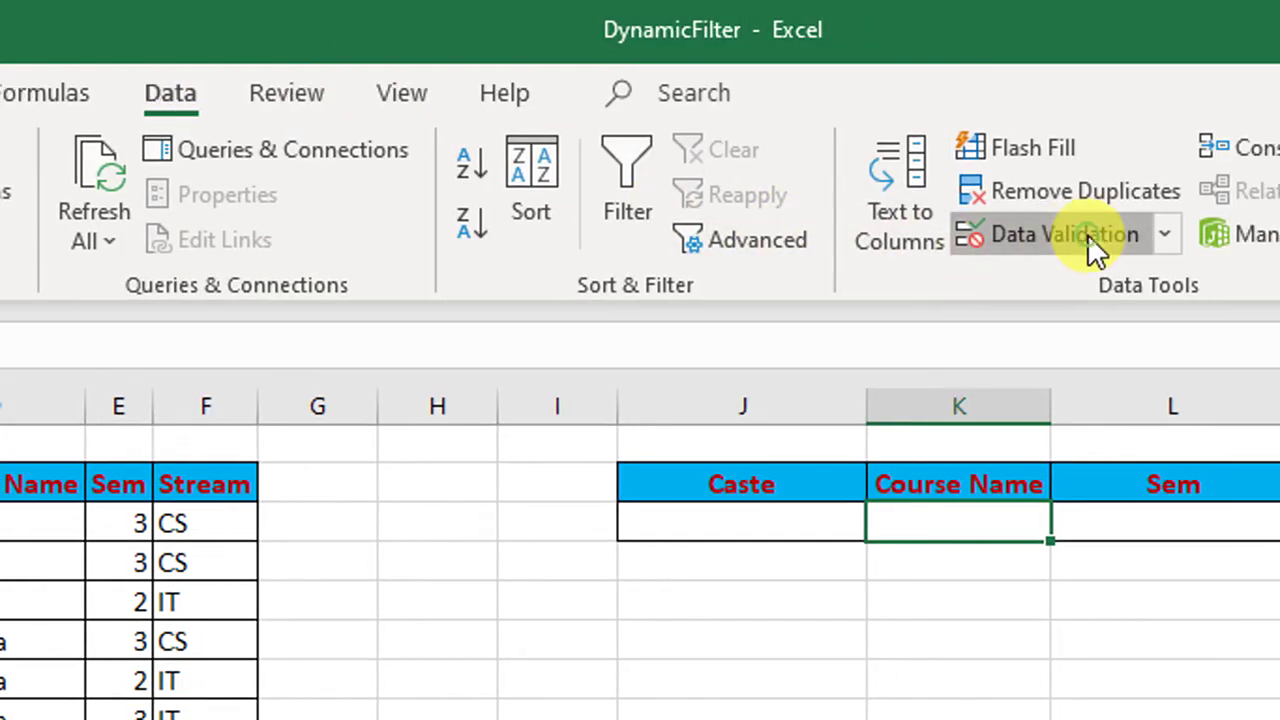
pyautogui.click(1087, 234)
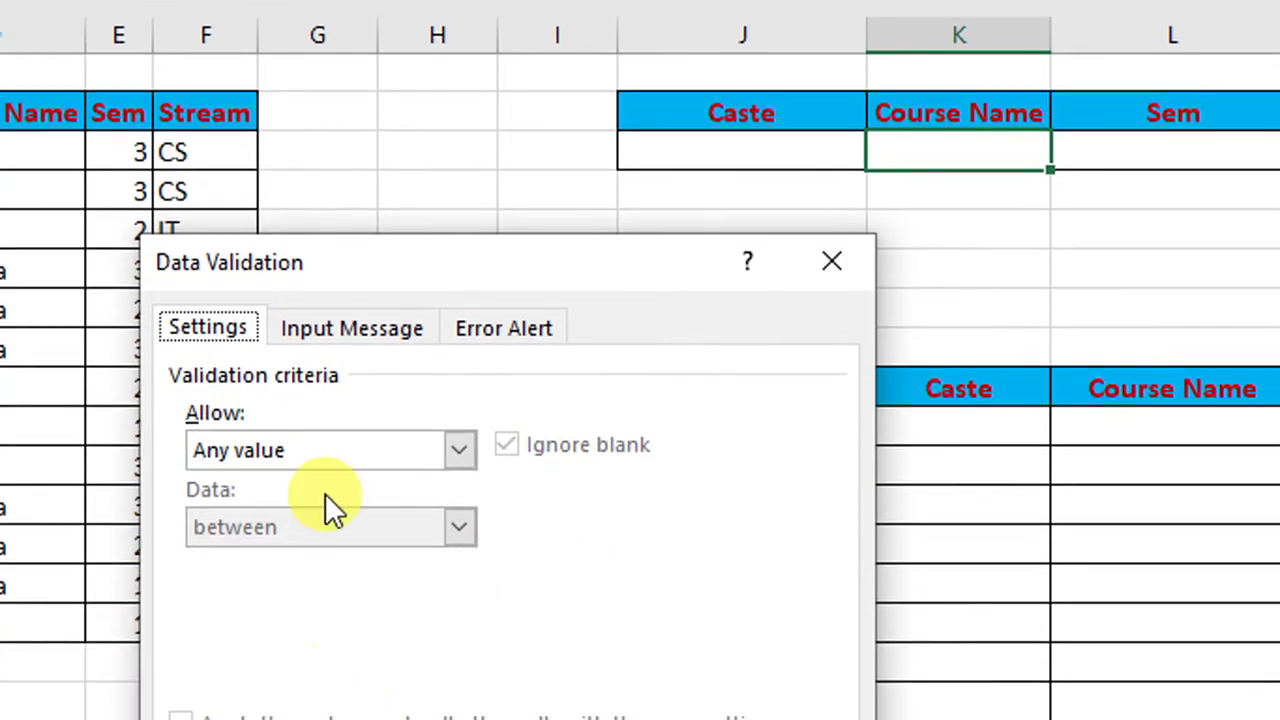
pyautogui.click(336, 450)
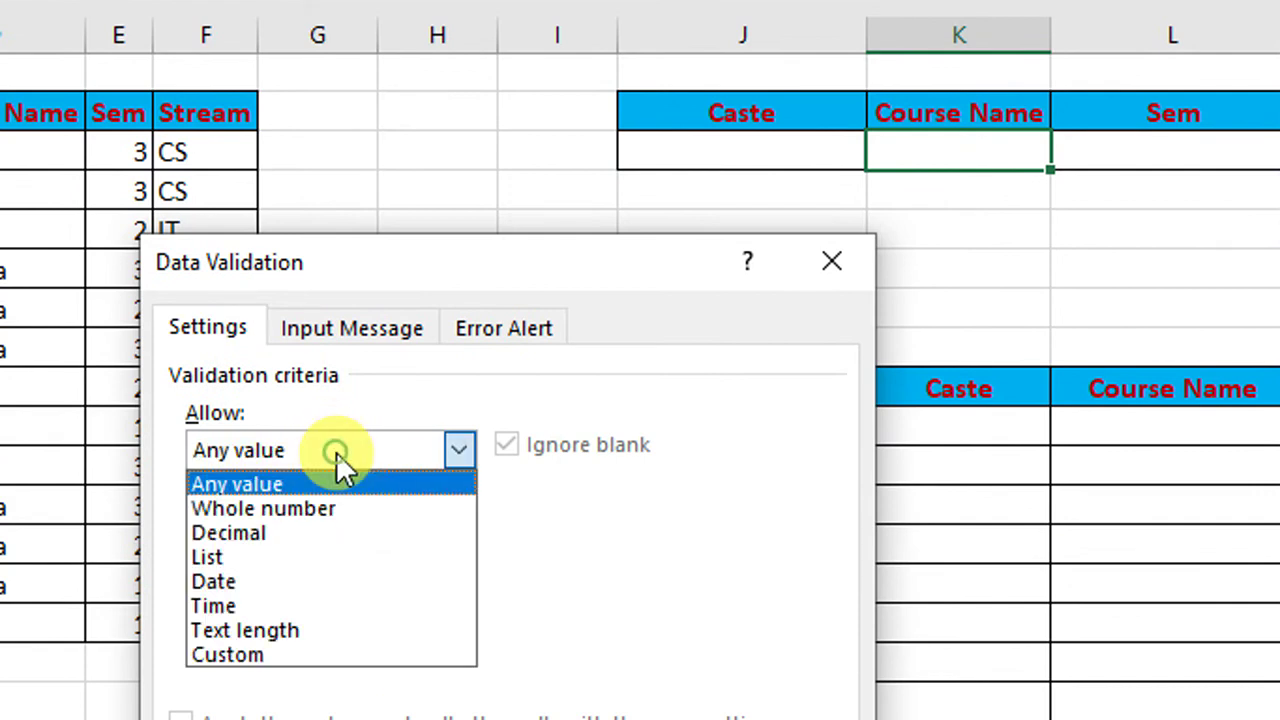
pyautogui.click(270, 555)
pyautogui.click(255, 603)
pyautogui.write('Btech, Diploma')
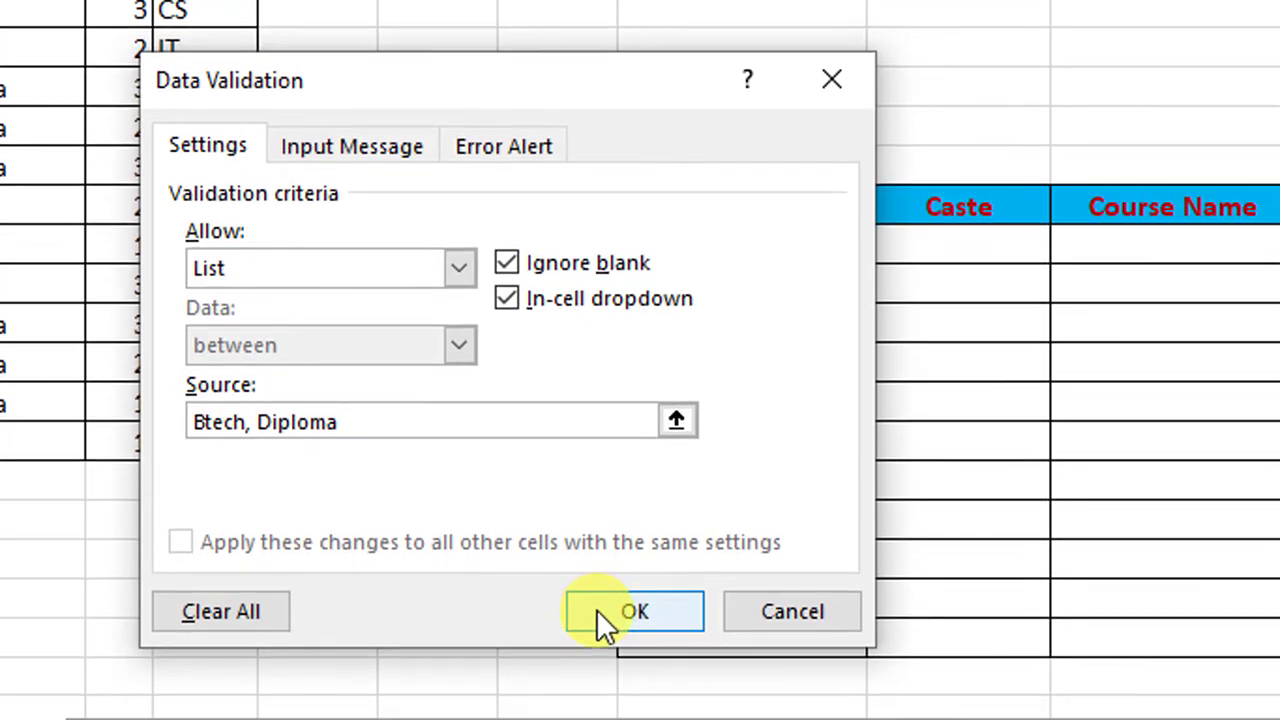
pyautogui.click(600, 612)
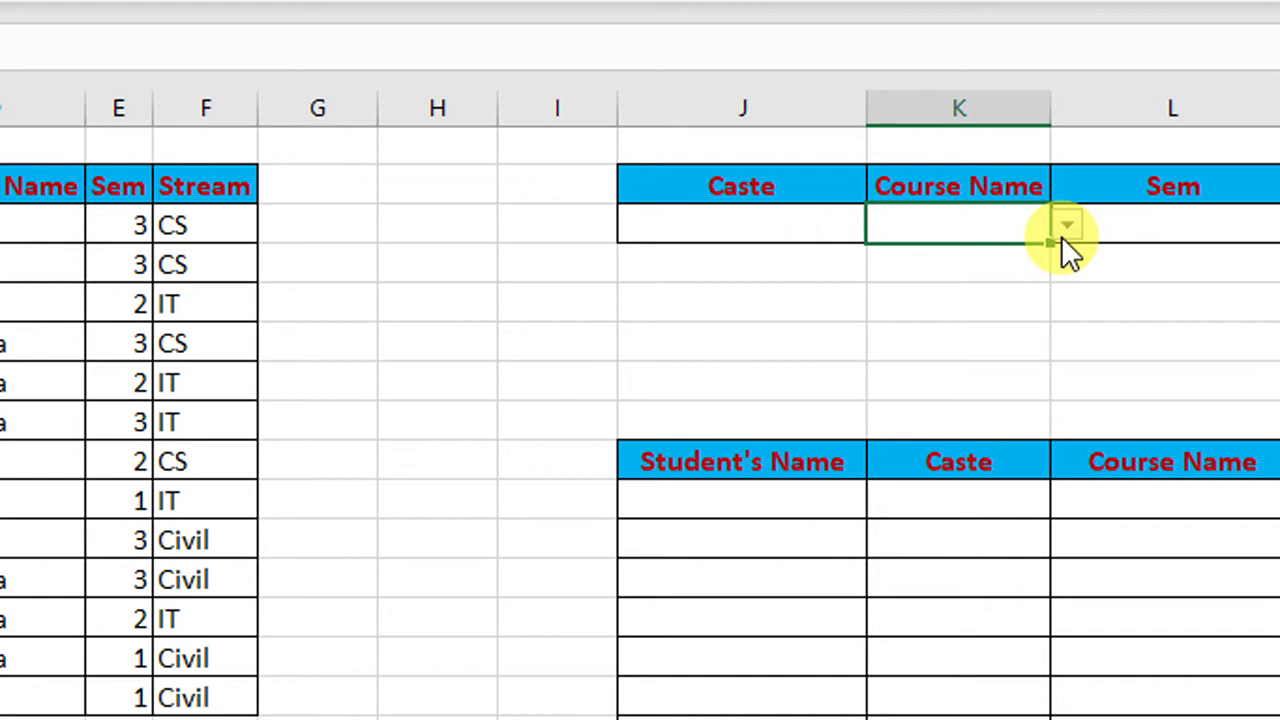
pyautogui.click(1064, 236)
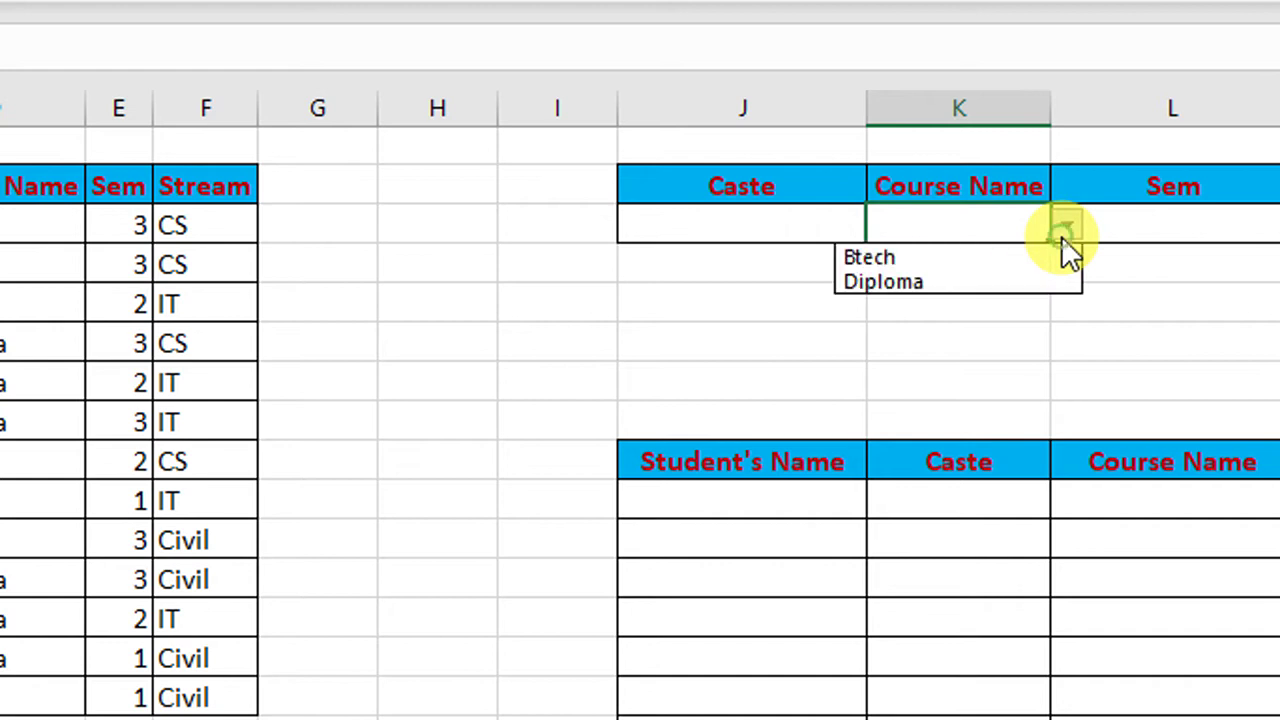
pyautogui.click(1087, 221)
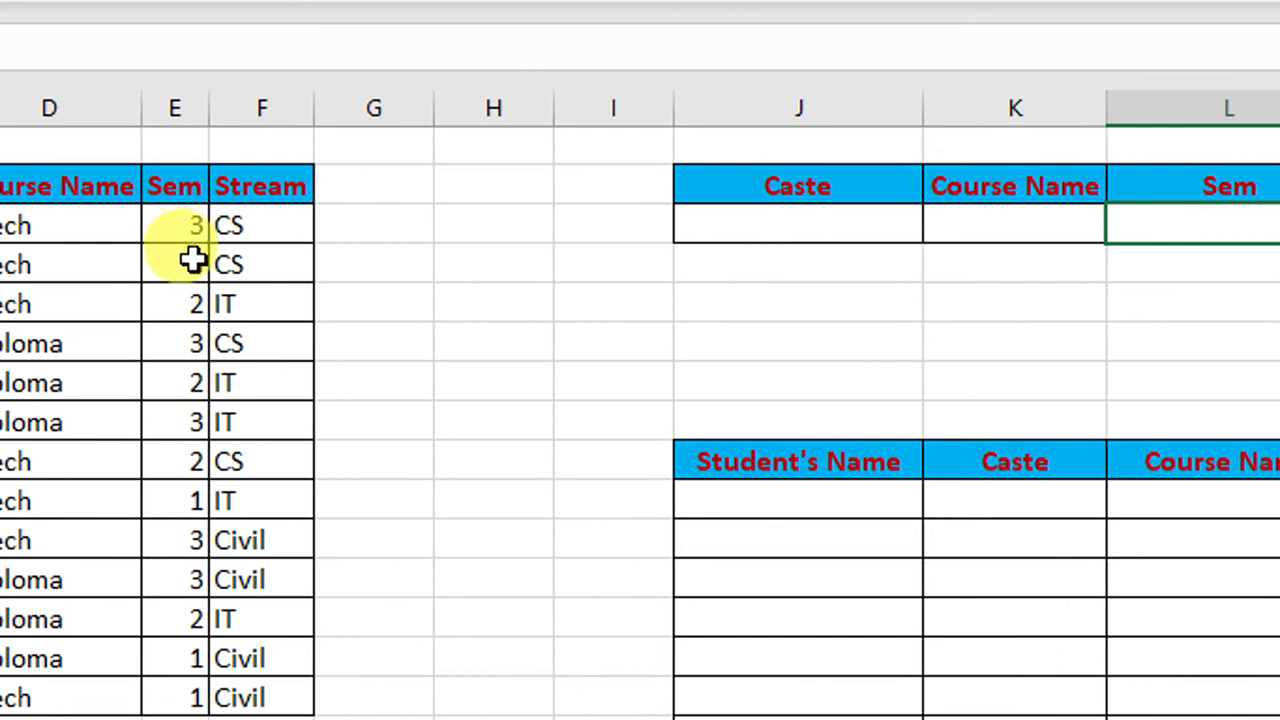
# - Check the Sem values, then give the Sem criteria cell a list validation of 1,2,3
pyautogui.click(192, 260)
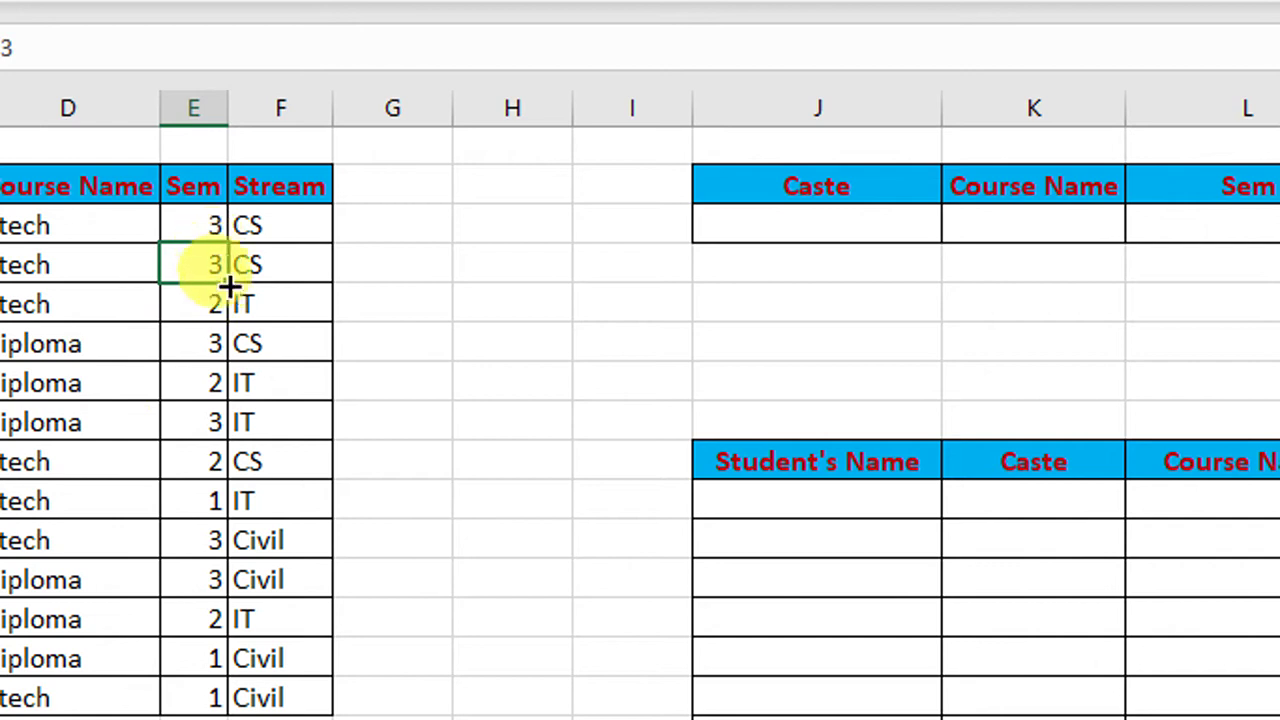
pyautogui.click(206, 352)
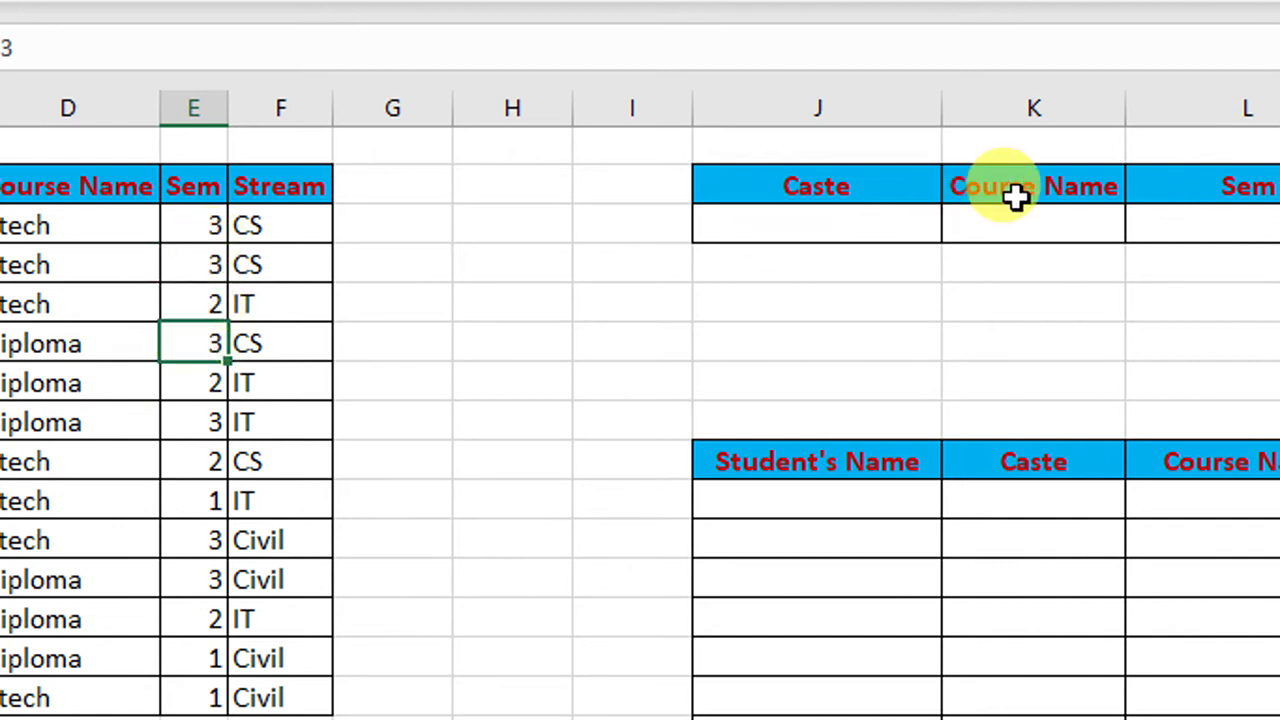
pyautogui.click(203, 227)
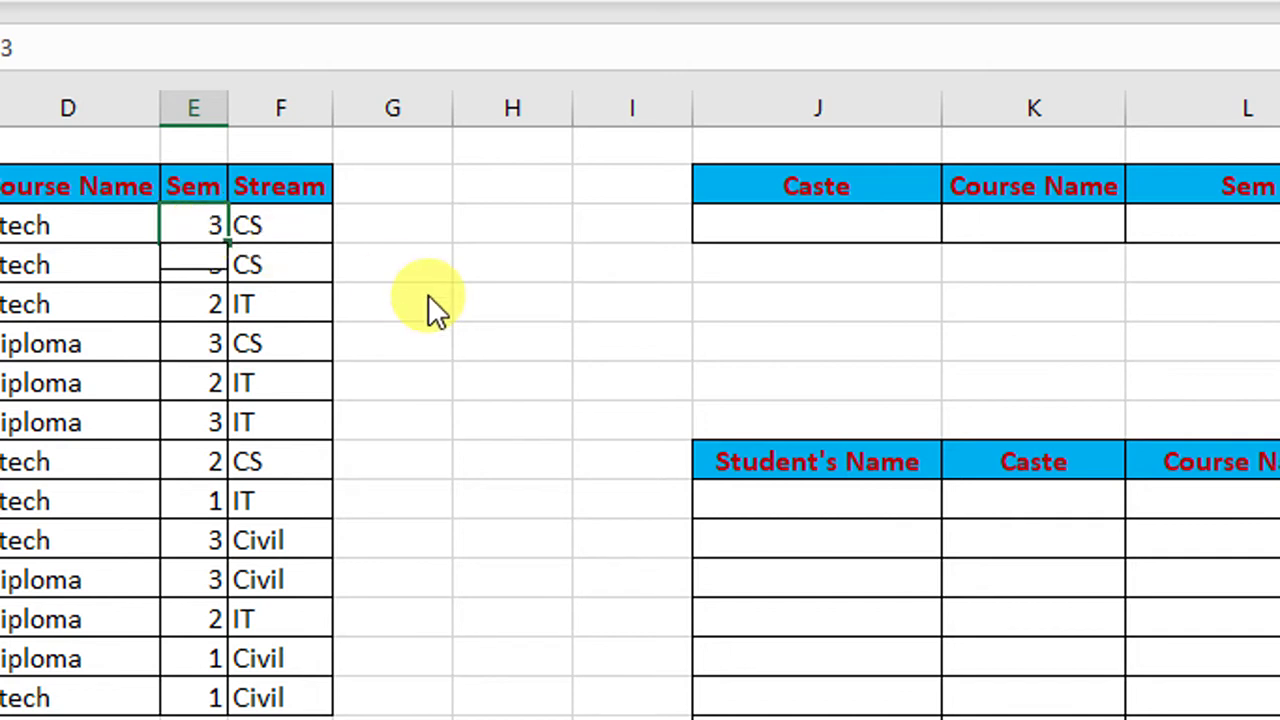
pyautogui.hscroll(3, 1103, 249)
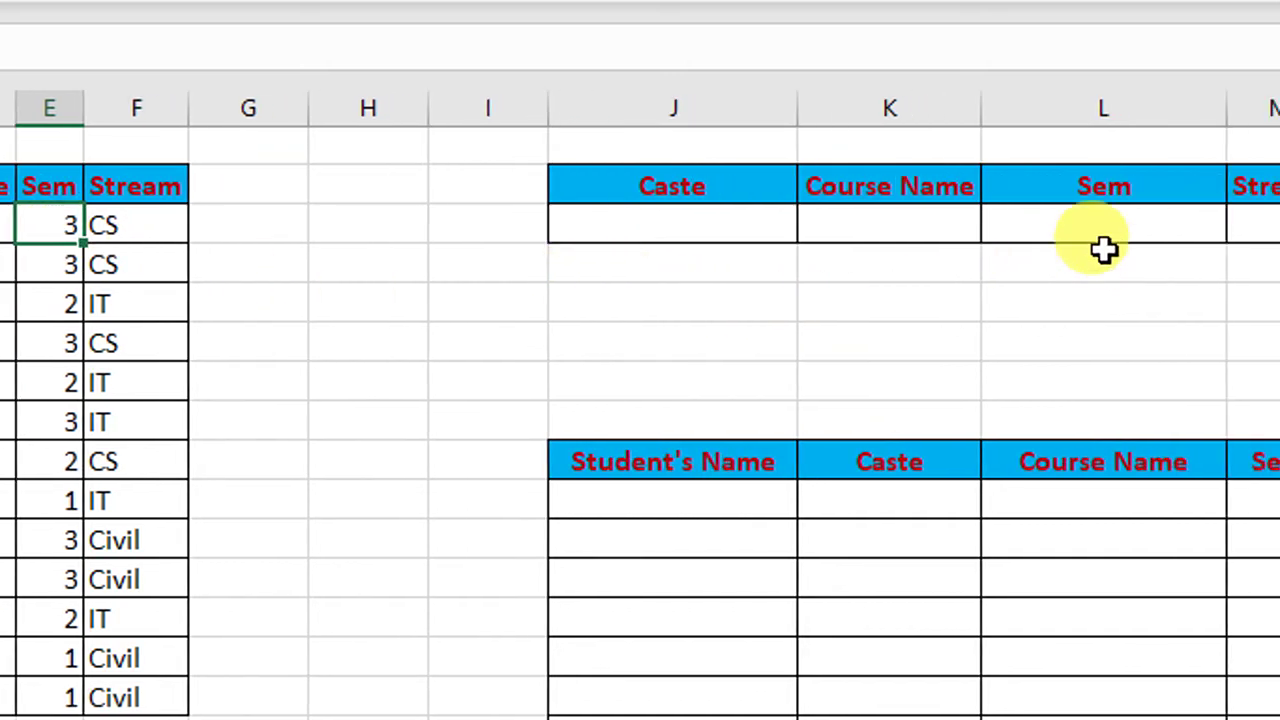
pyautogui.click(1088, 232)
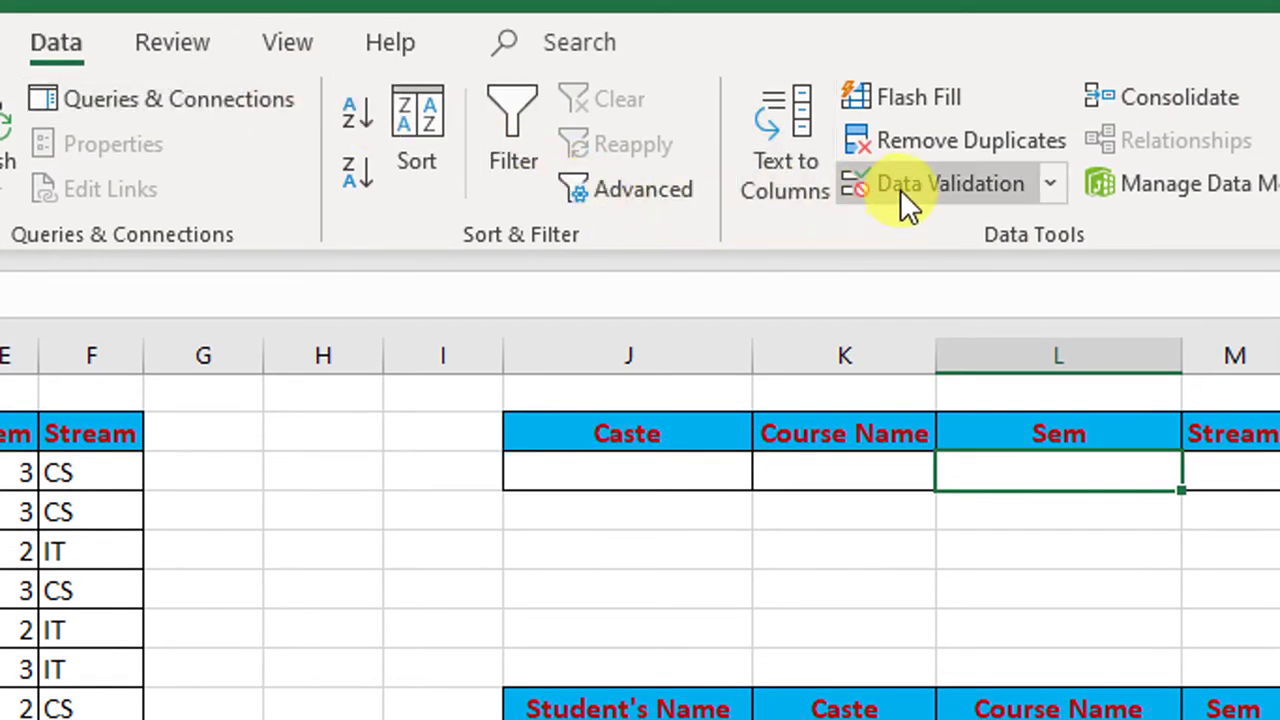
pyautogui.click(911, 185)
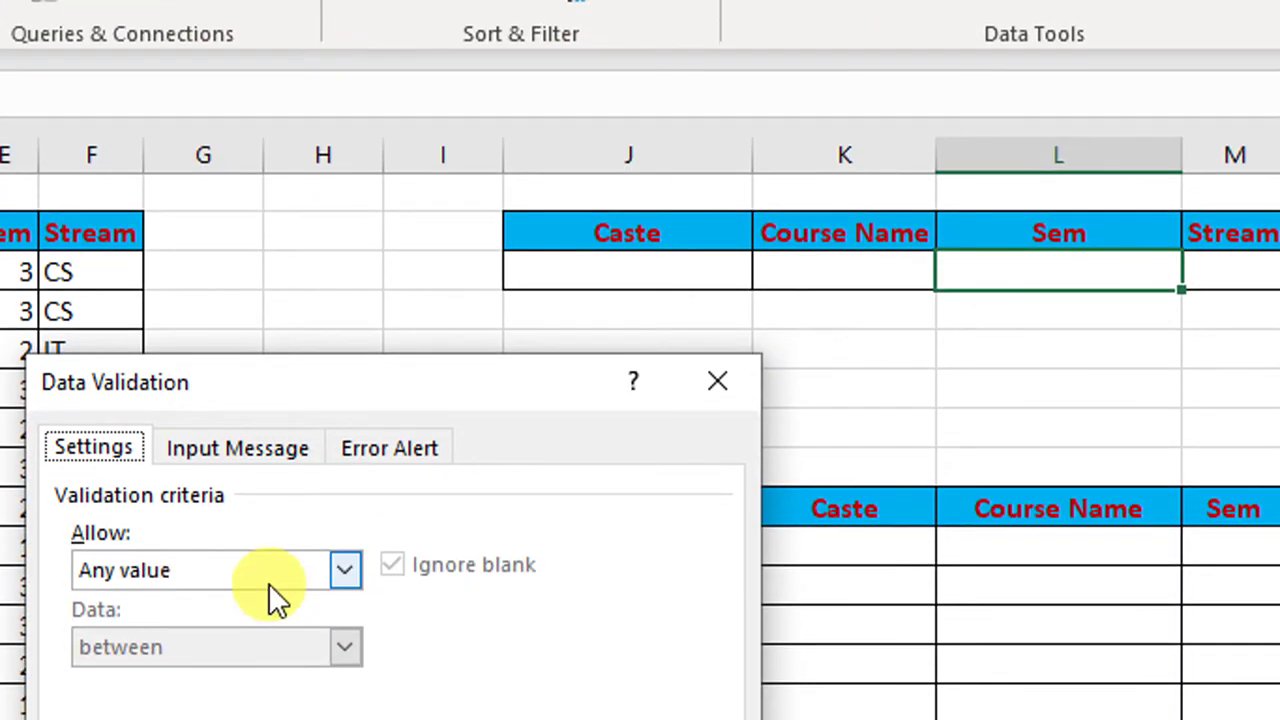
pyautogui.click(263, 574)
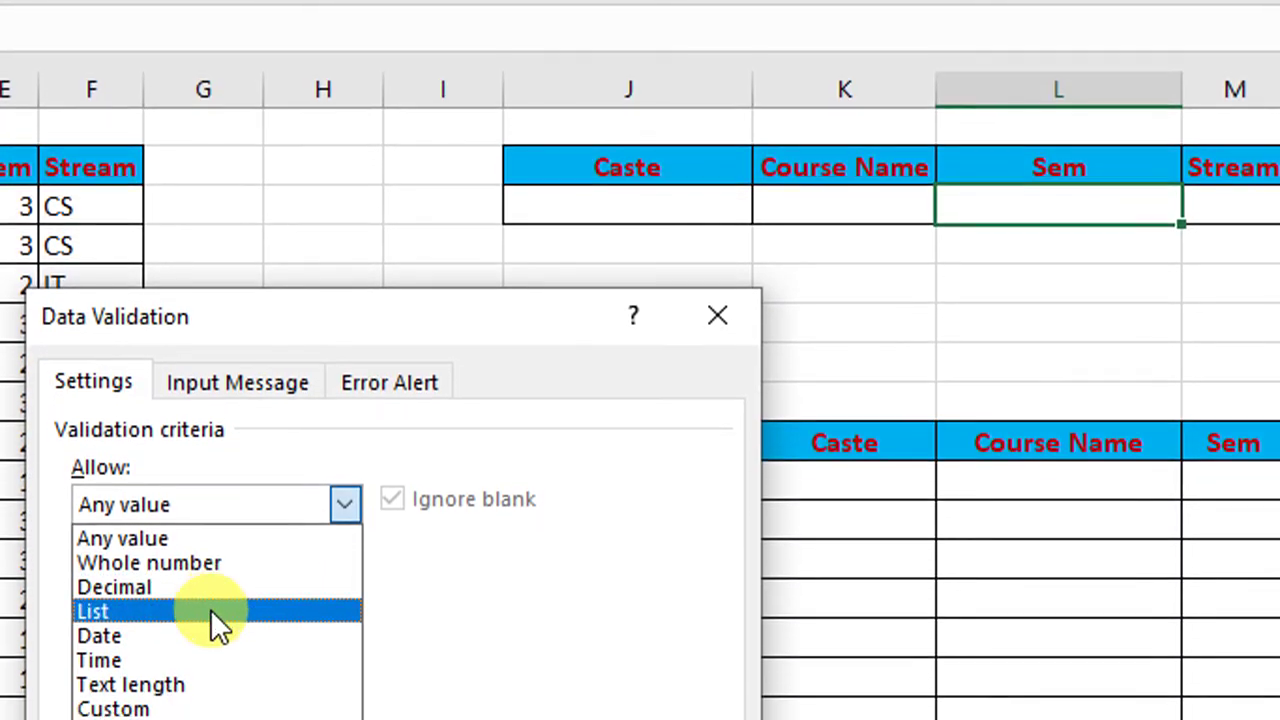
pyautogui.click(210, 609)
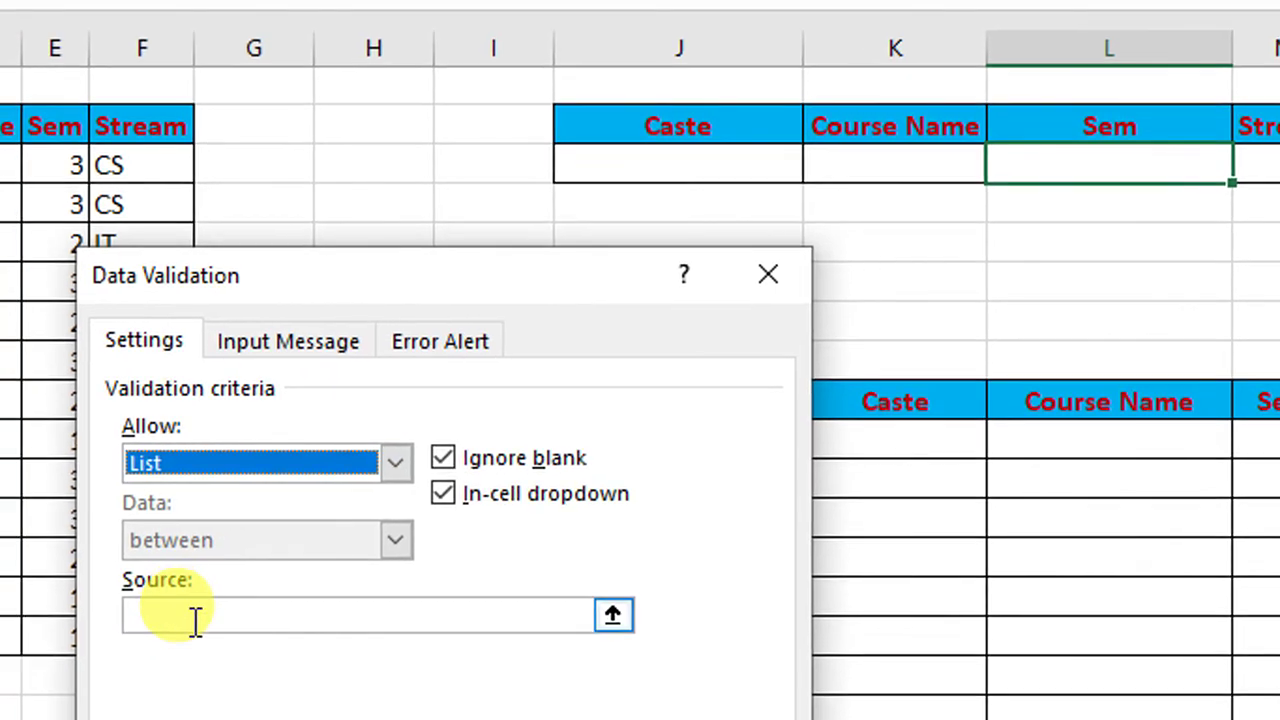
pyautogui.click(197, 605)
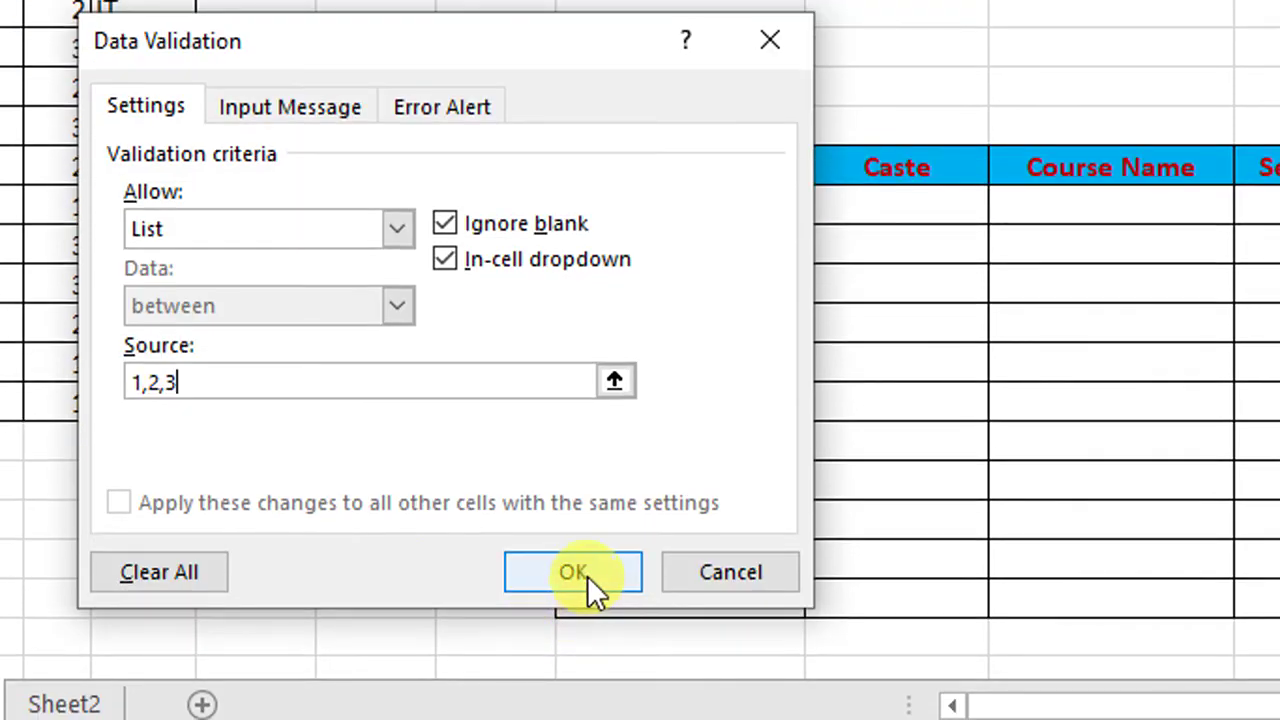
pyautogui.click(587, 578)
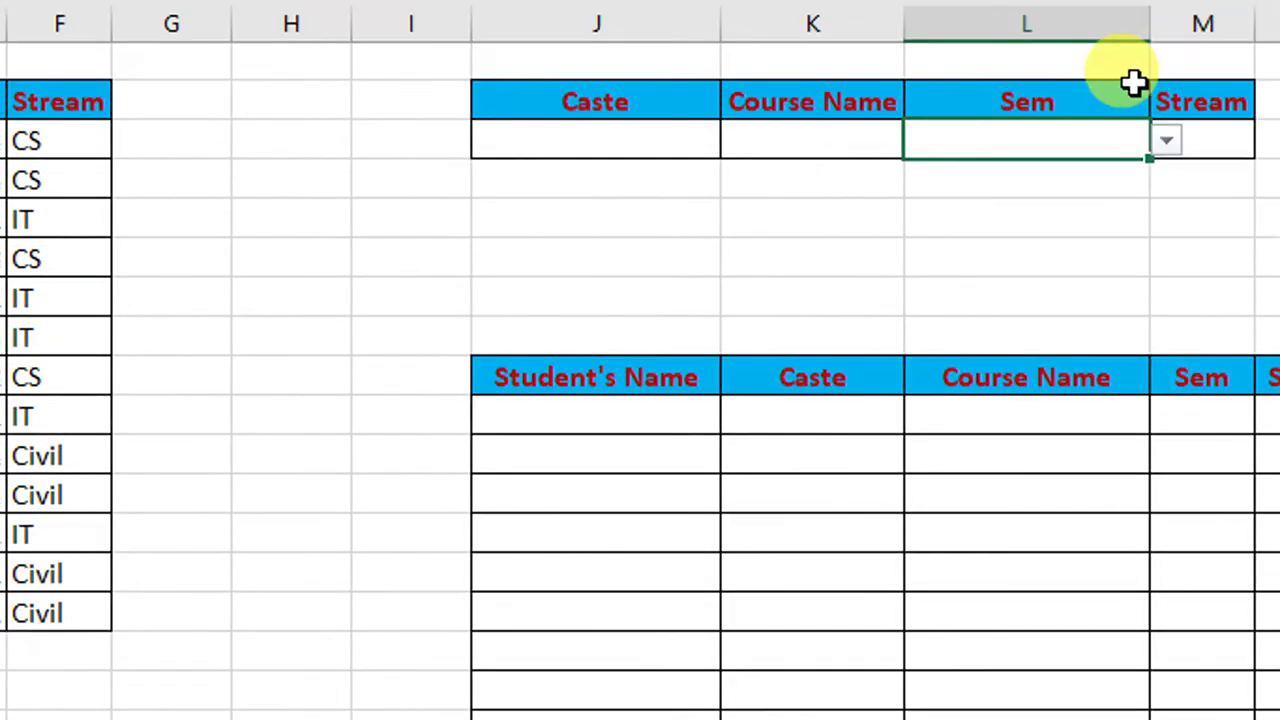
# - Review the existing Stream values in the student list with Alt+Down
pyautogui.click(1212, 140)
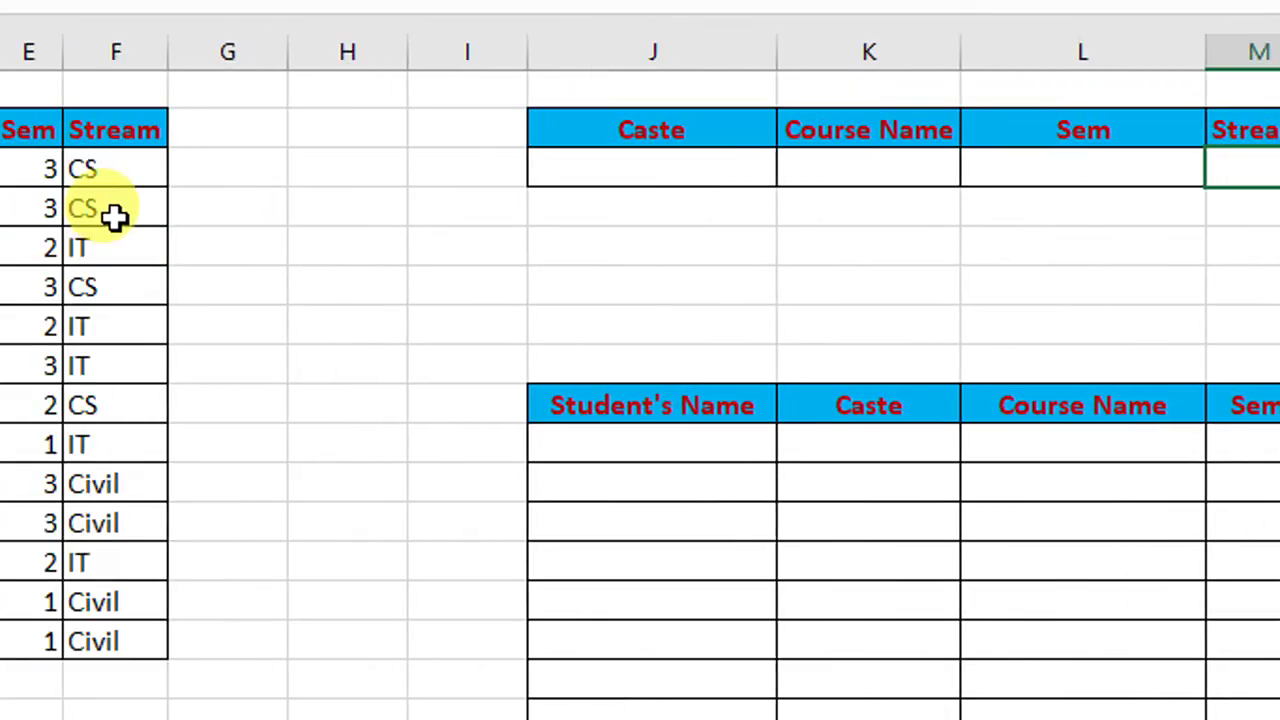
pyautogui.click(253, 197)
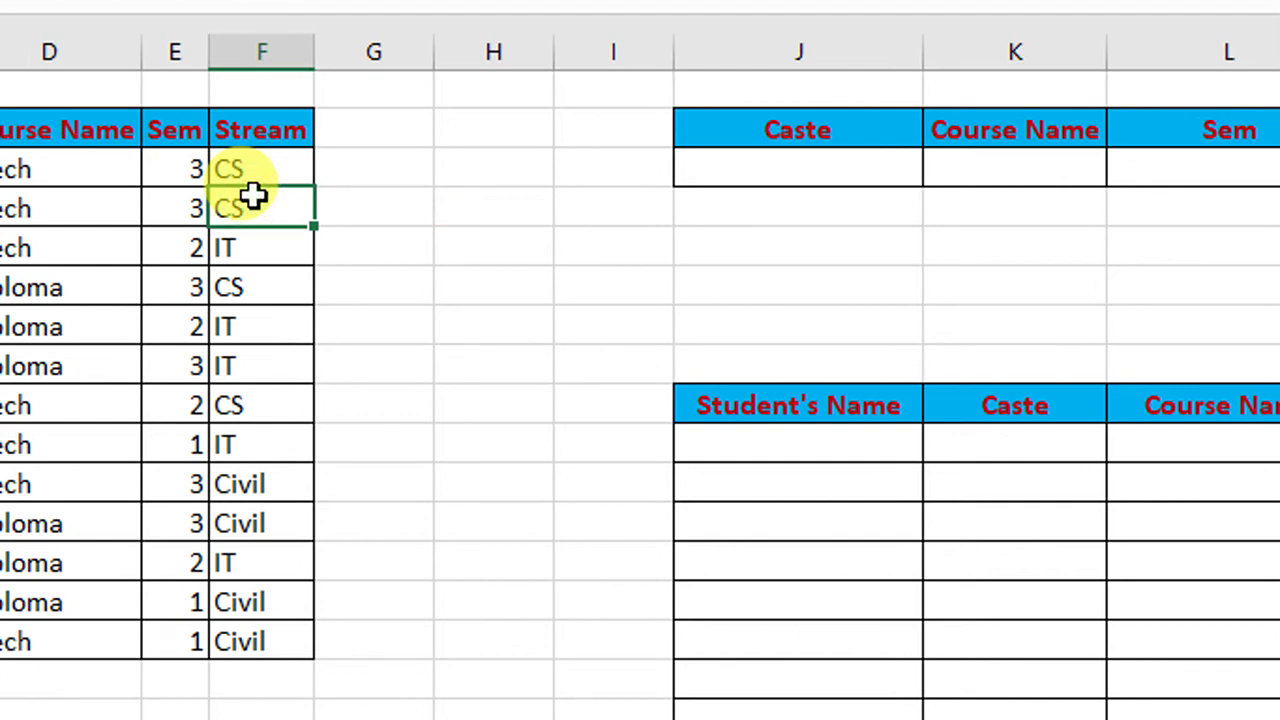
pyautogui.hotkey('alt', 'Down')
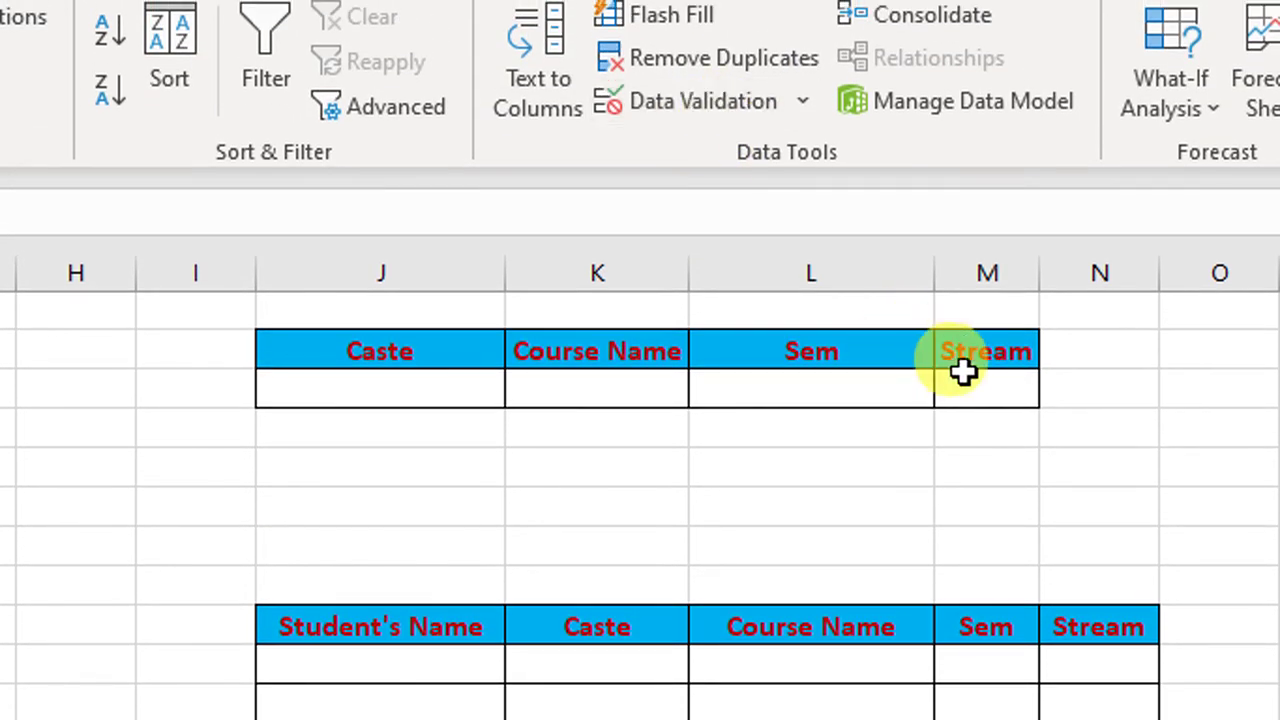
# - Add list validation to the Stream criteria cell with source CS, IT, Civil
pyautogui.click(966, 378)
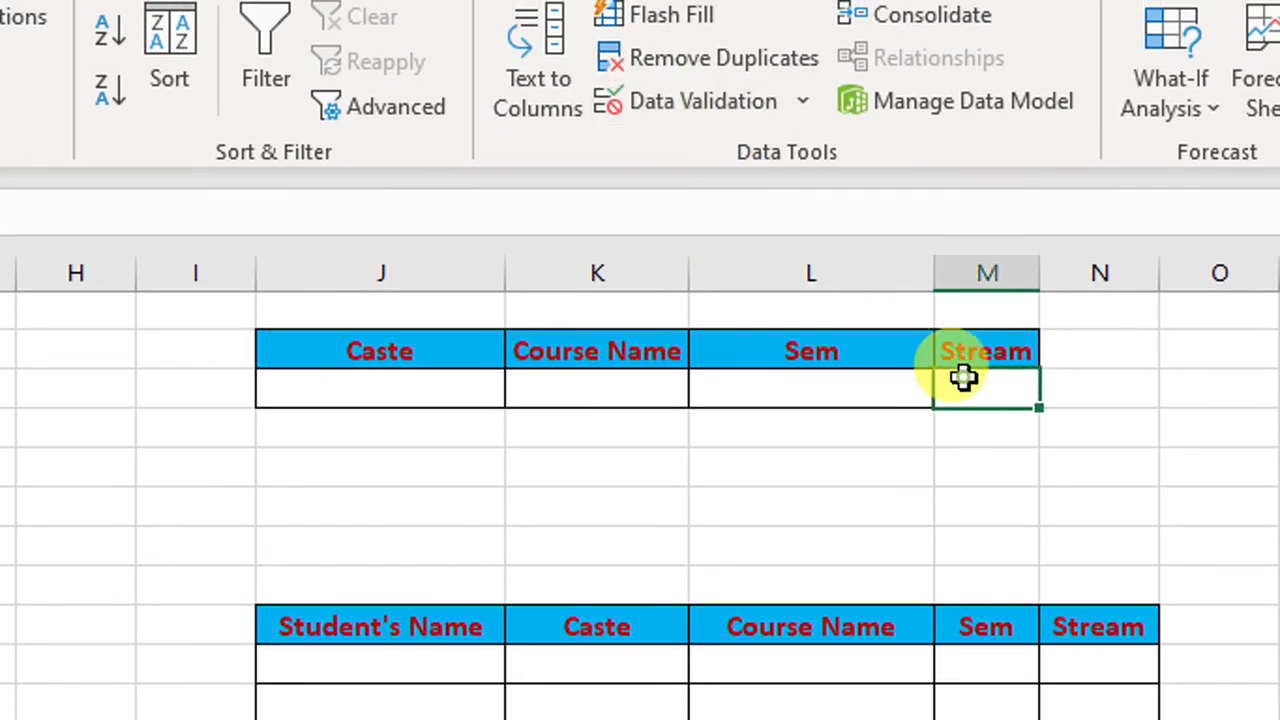
pyautogui.click(703, 103)
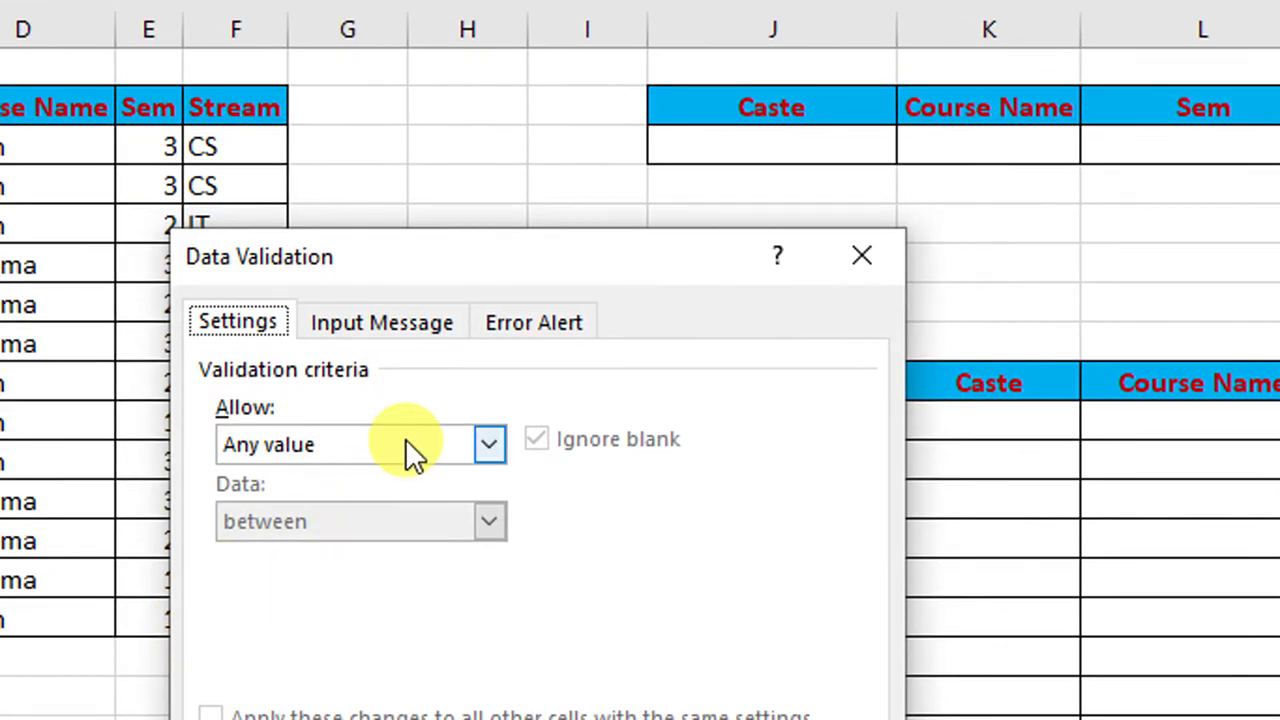
pyautogui.click(405, 442)
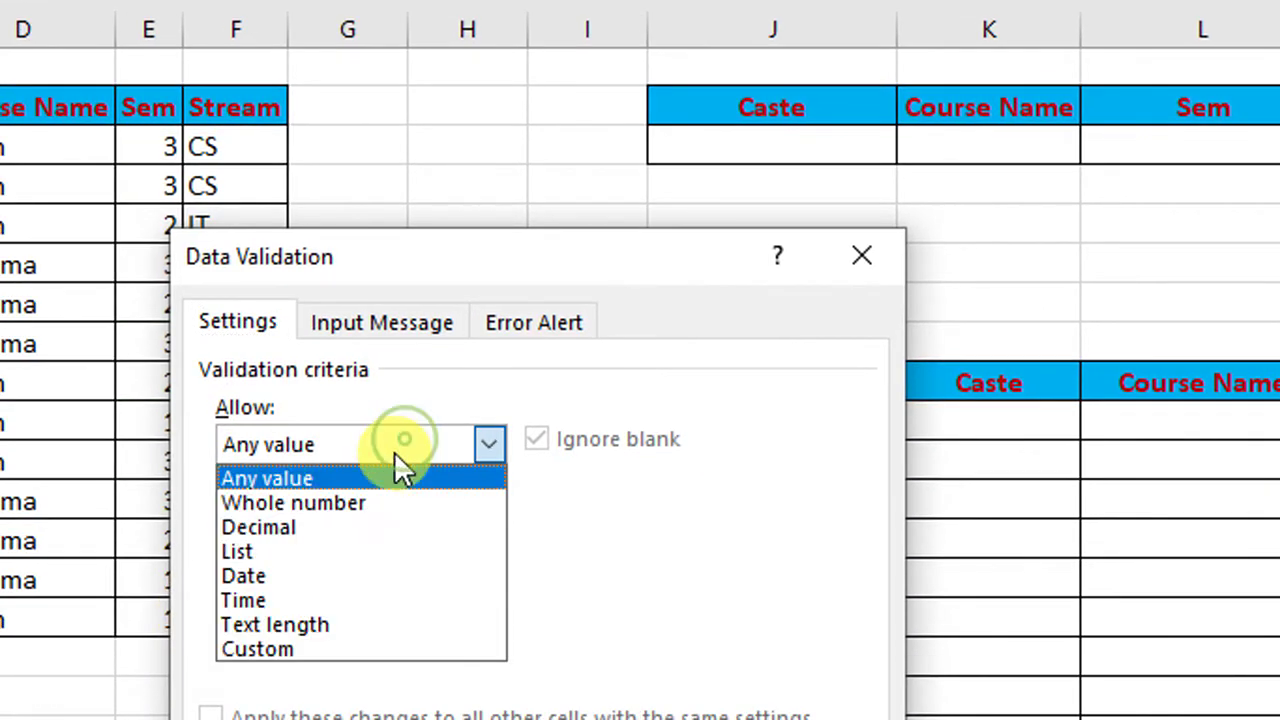
pyautogui.click(287, 551)
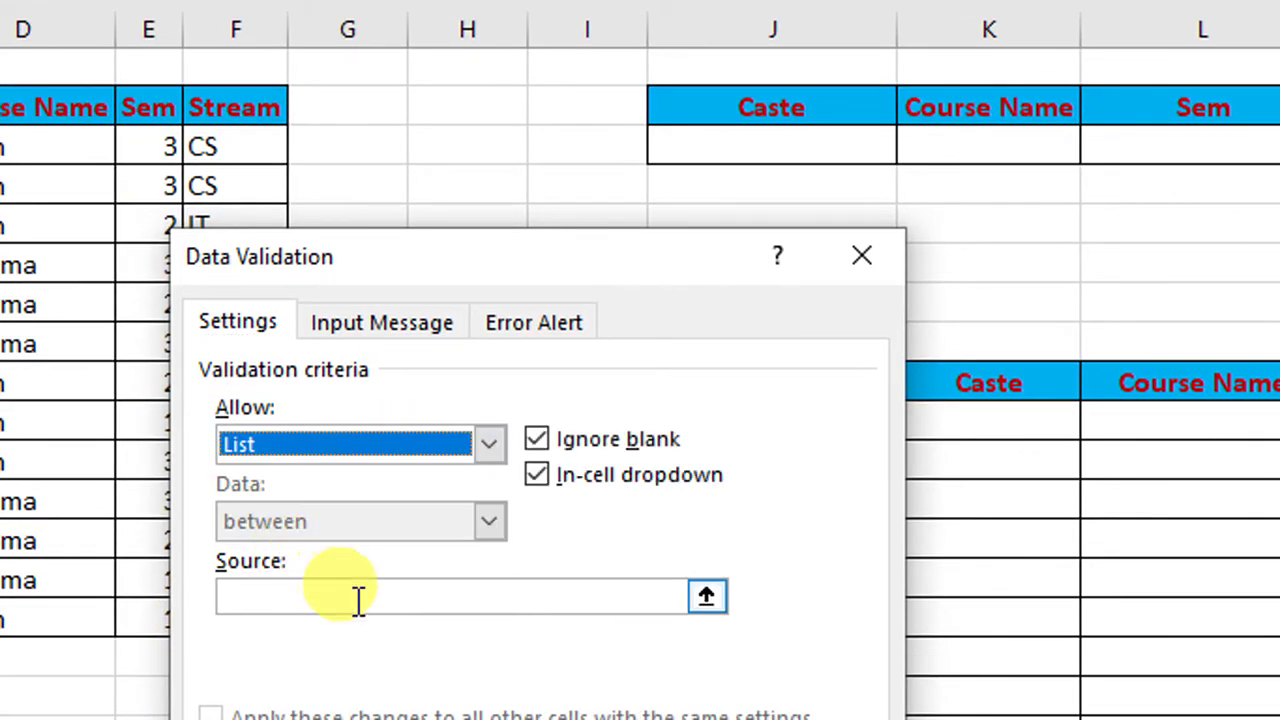
pyautogui.click(357, 597)
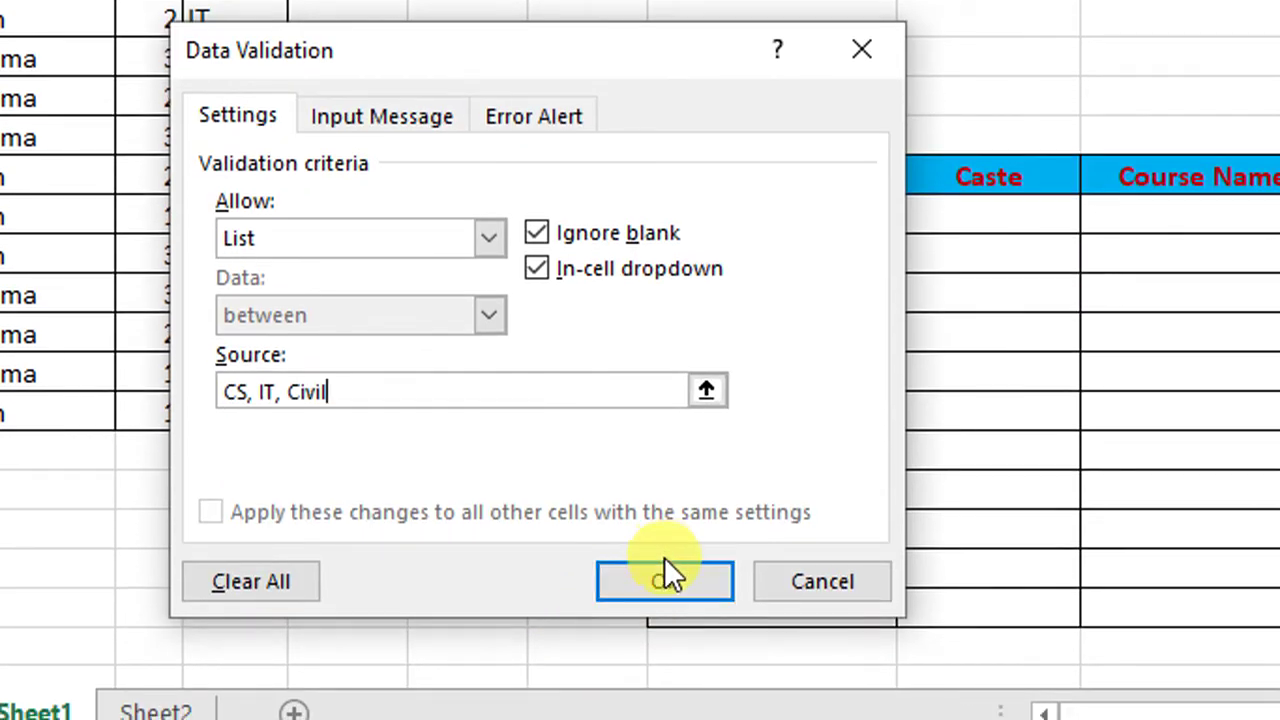
pyautogui.click(664, 574)
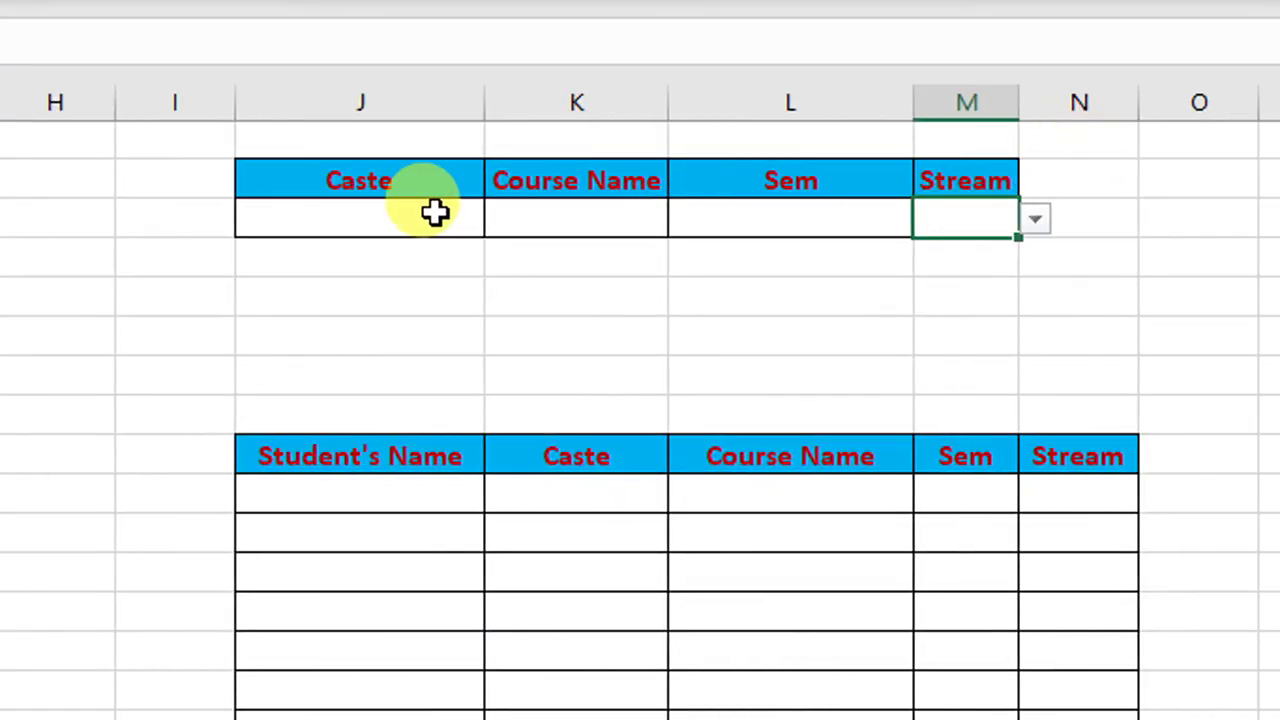
# - Check the Caste, Course Name, Sem and Stream dropdowns without choosing anything
pyautogui.click(434, 212)
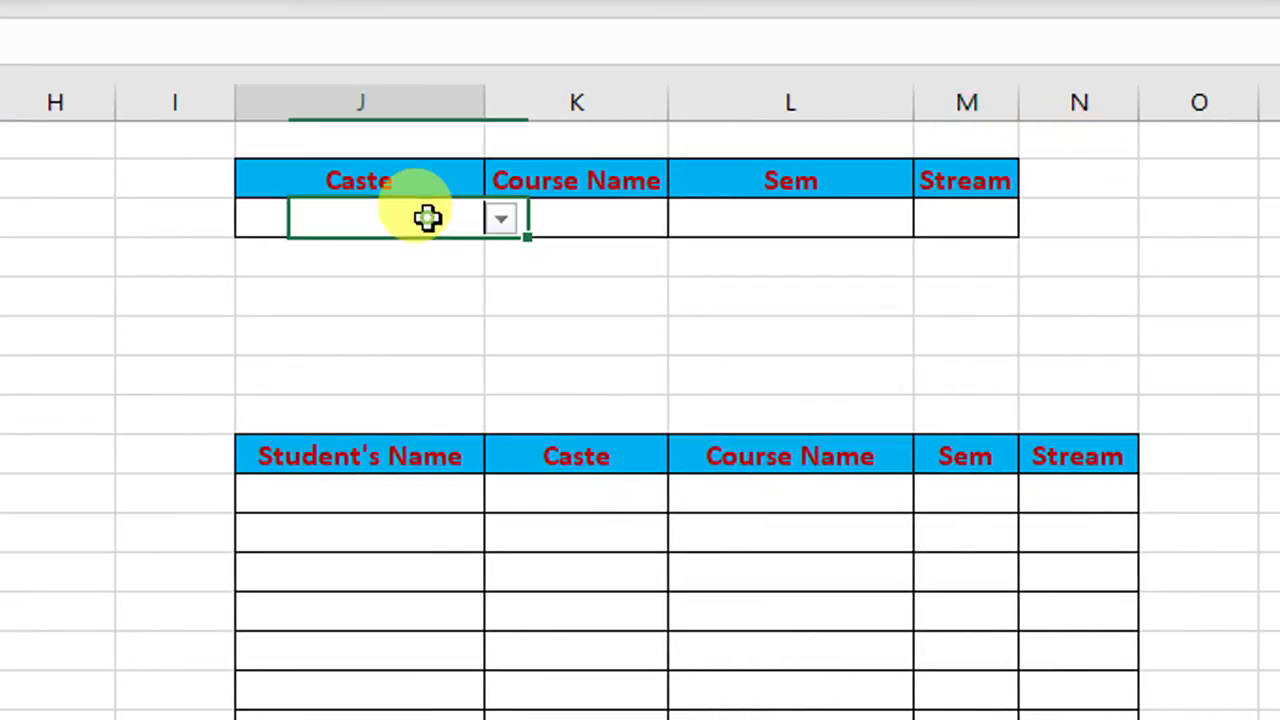
pyautogui.click(497, 228)
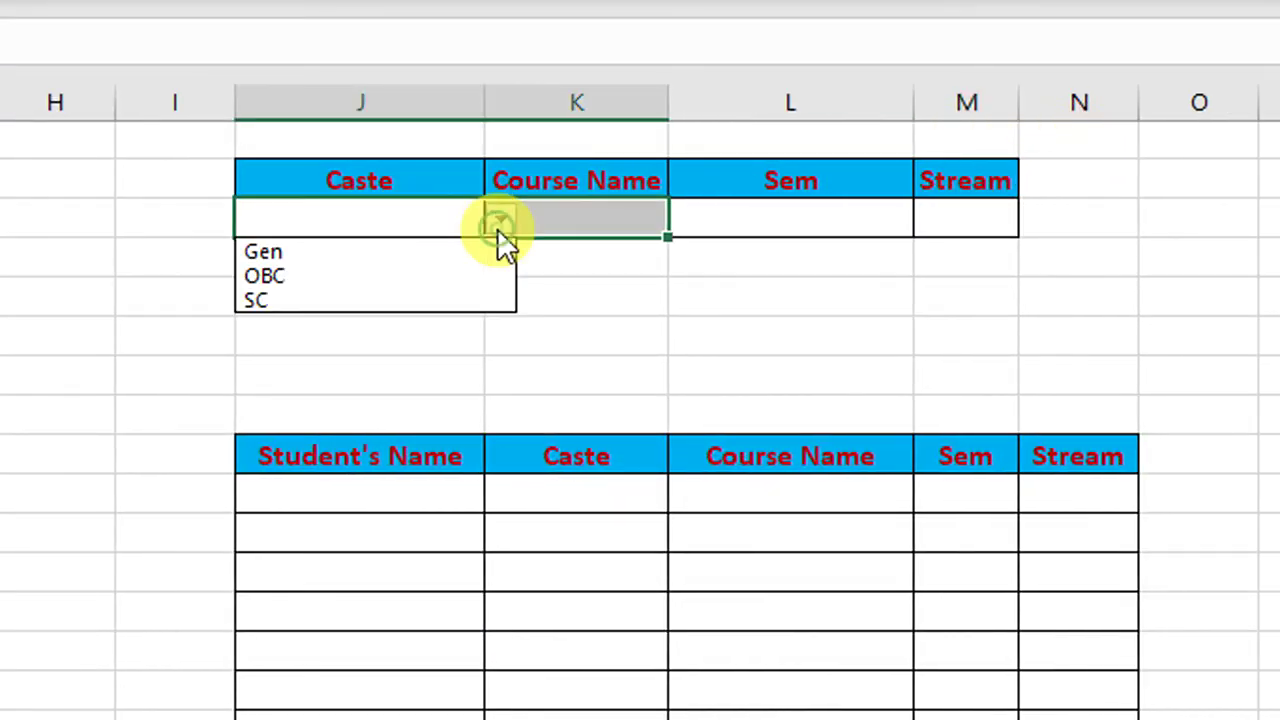
pyautogui.click(552, 227)
pyautogui.click(604, 218)
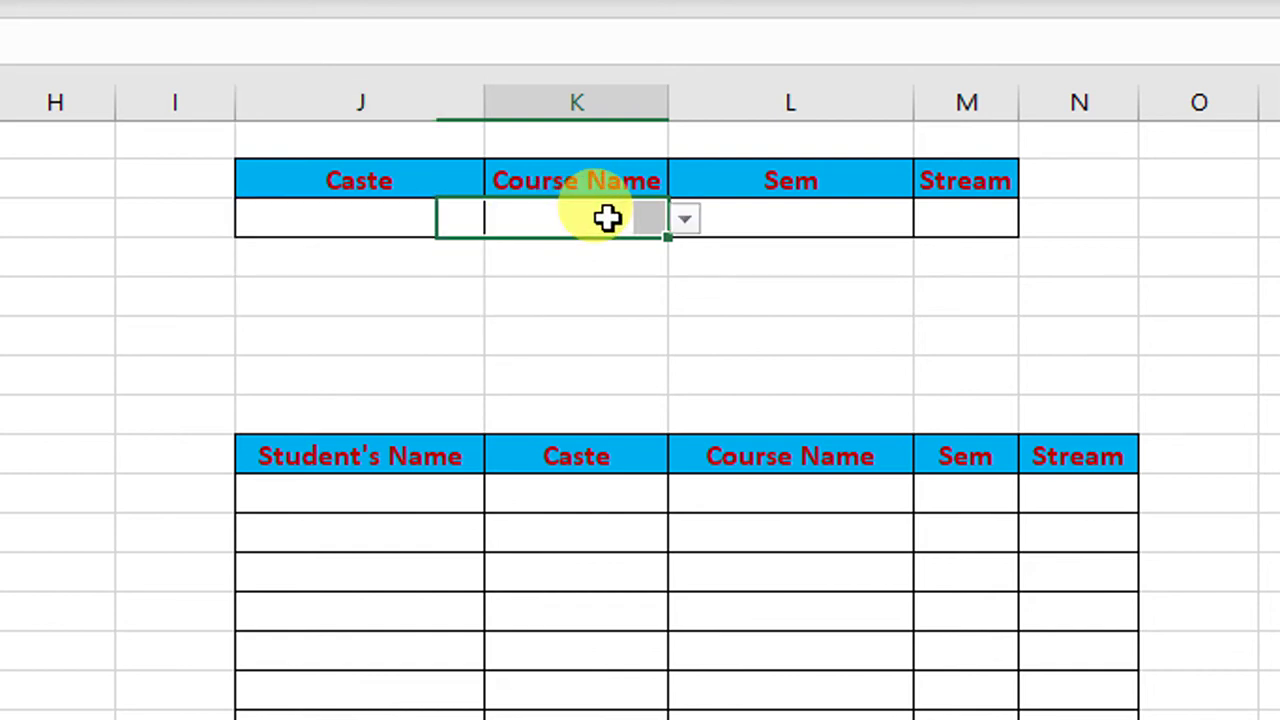
pyautogui.click(685, 219)
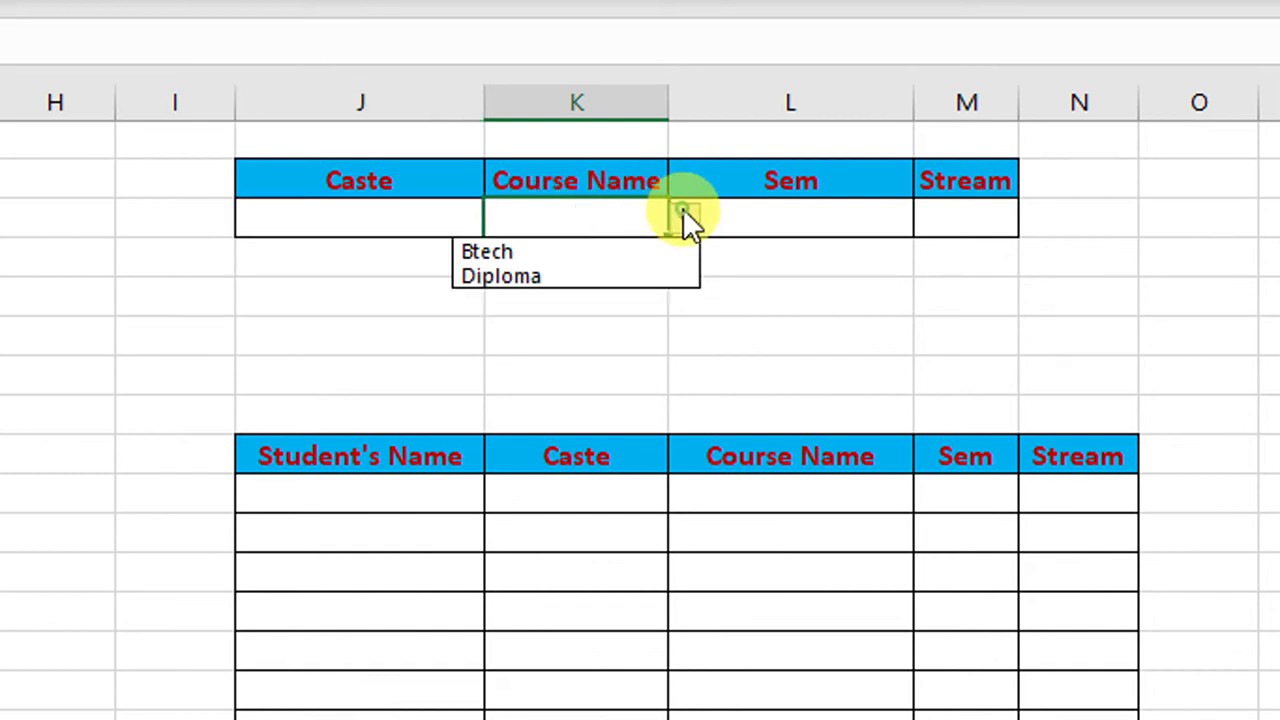
pyautogui.click(795, 222)
pyautogui.click(890, 215)
pyautogui.click(930, 220)
pyautogui.click(979, 235)
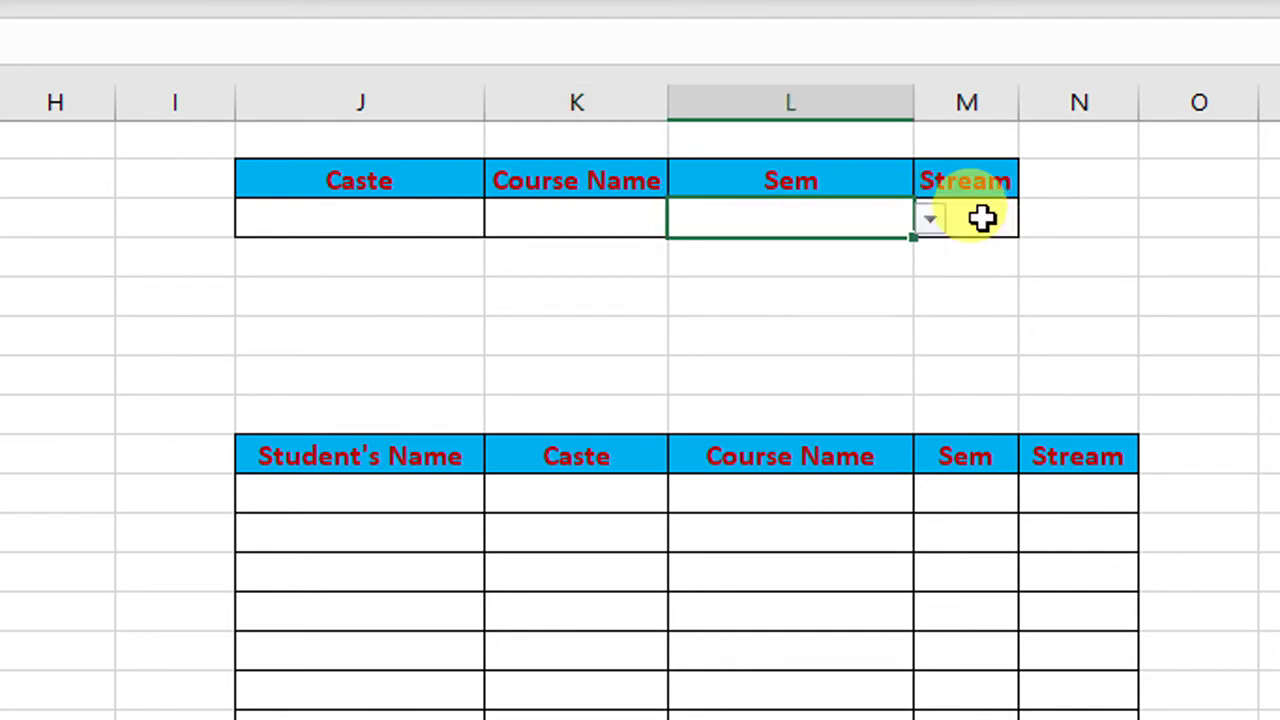
pyautogui.click(980, 217)
pyautogui.click(1036, 220)
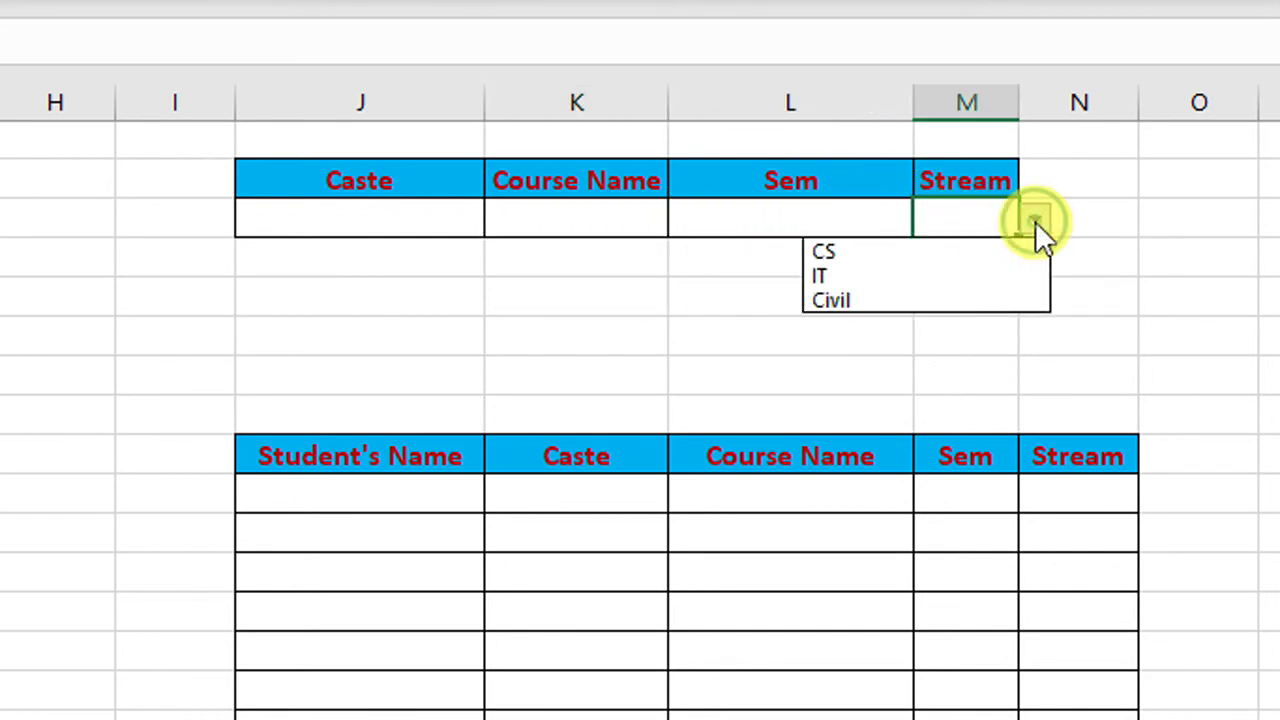
pyautogui.click(735, 222)
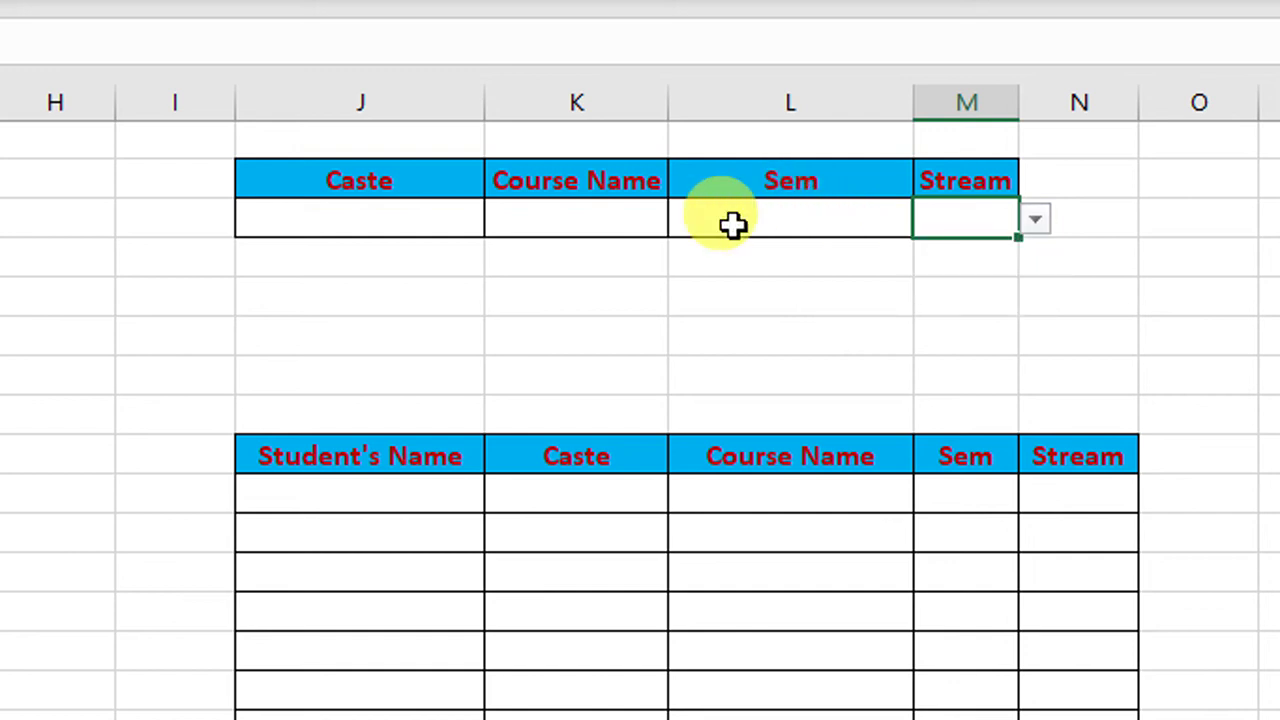
# - Choose Diploma from the Course Name criteria dropdown
pyautogui.click(591, 220)
pyautogui.click(681, 220)
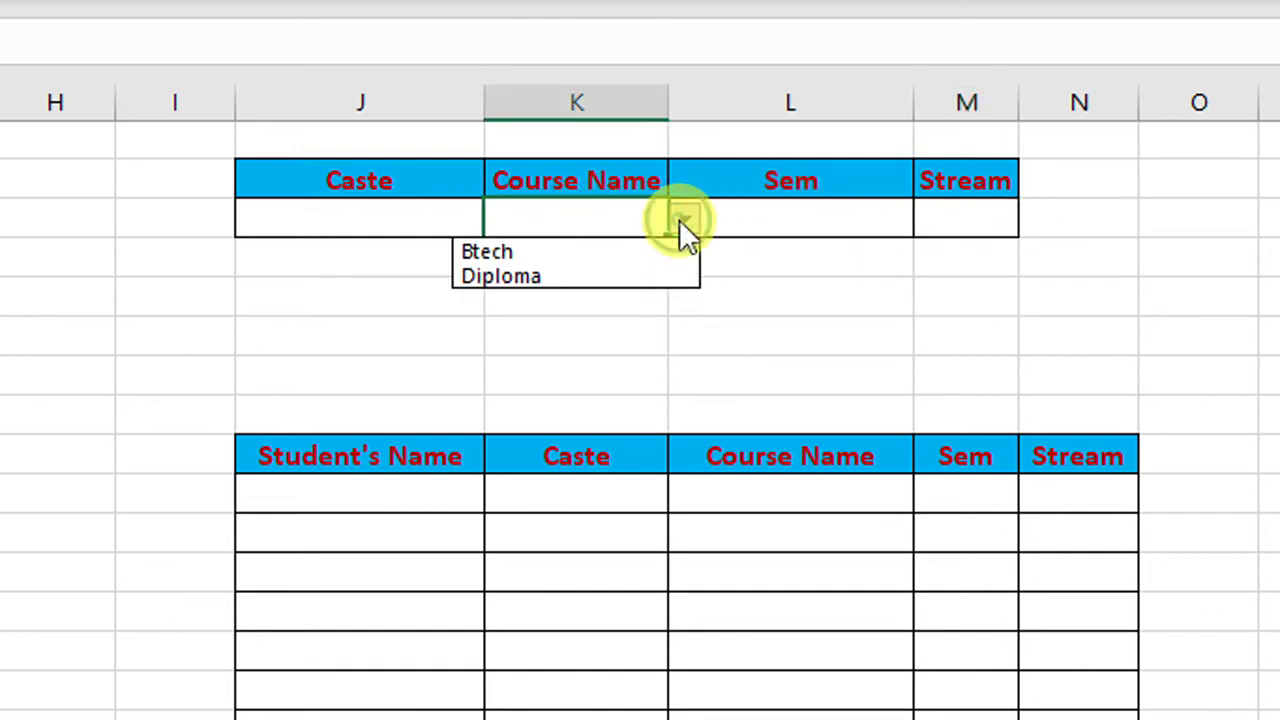
pyautogui.click(615, 269)
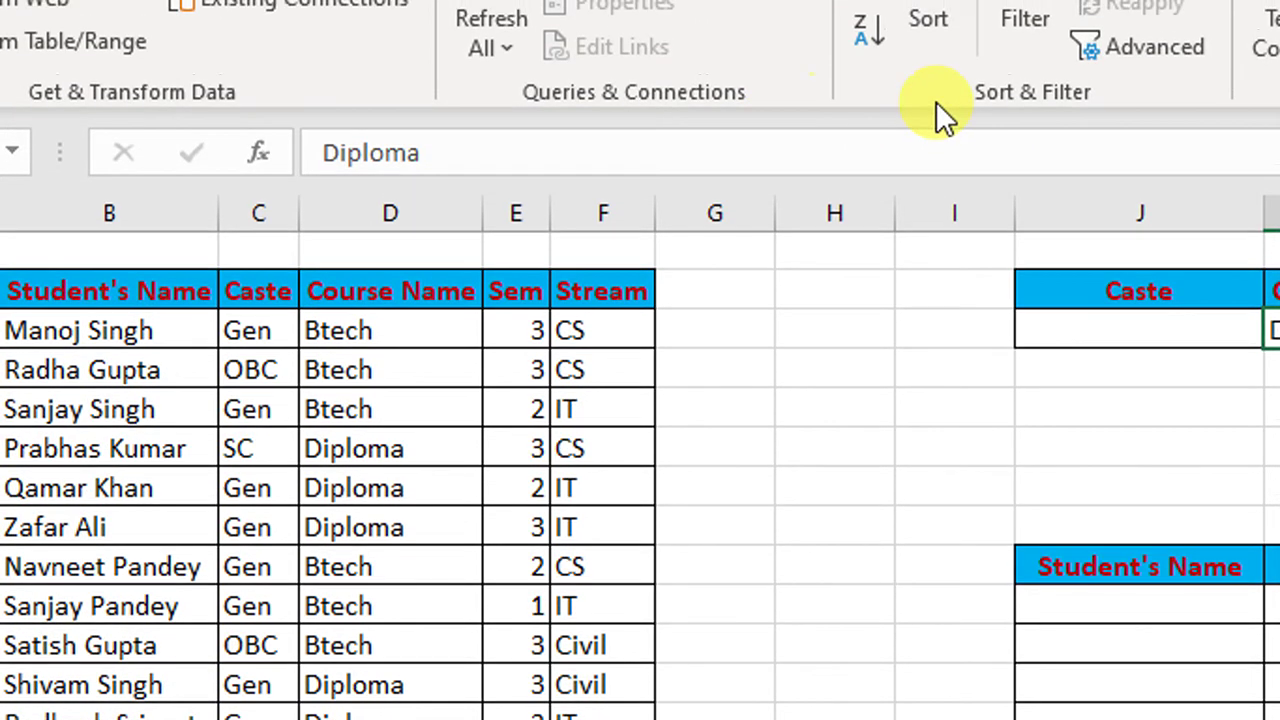
# - Open Advanced Filter and set the list range to the student list B2:F15
pyautogui.click(695, 433)
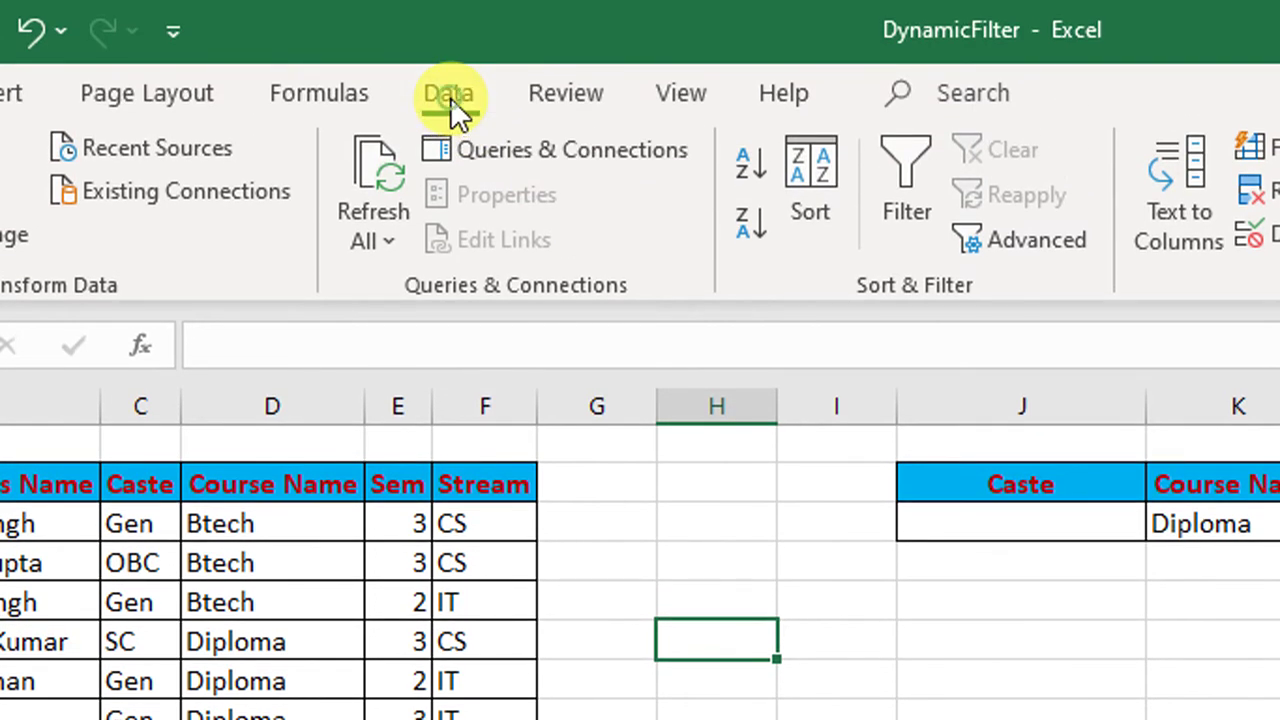
pyautogui.click(1075, 245)
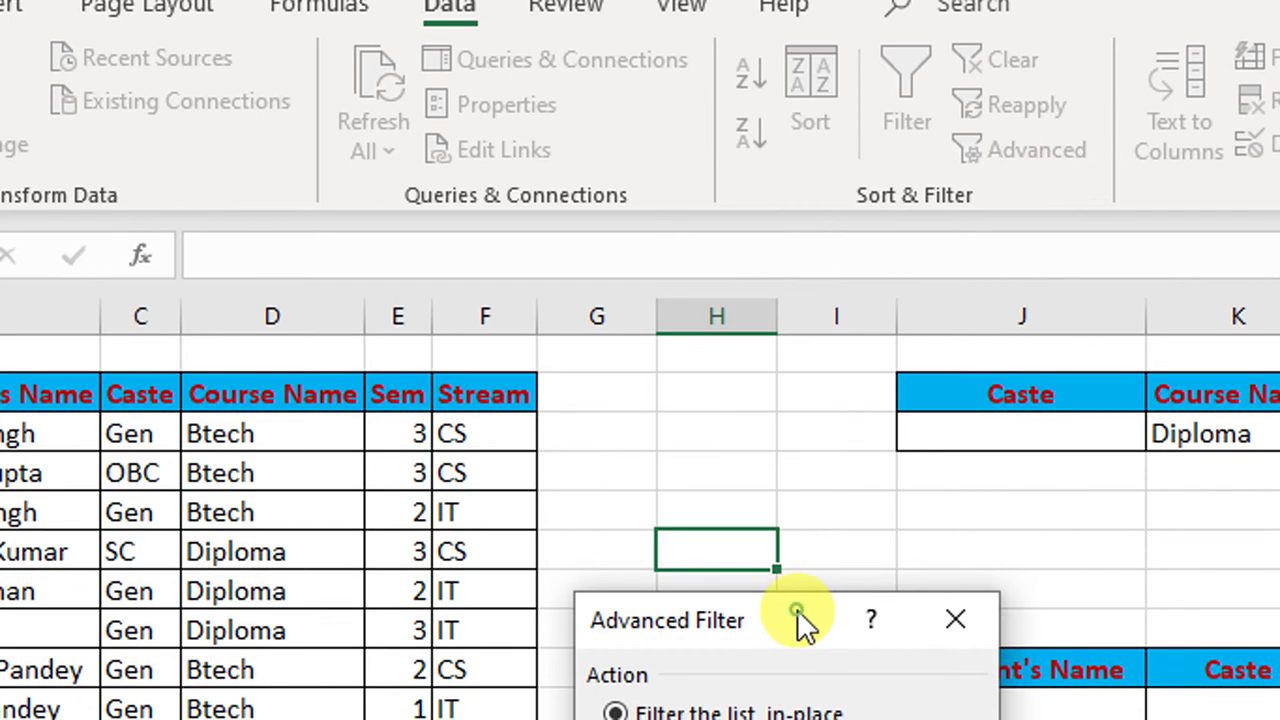
pyautogui.moveTo(800, 617); pyautogui.dragTo(1113, 494)
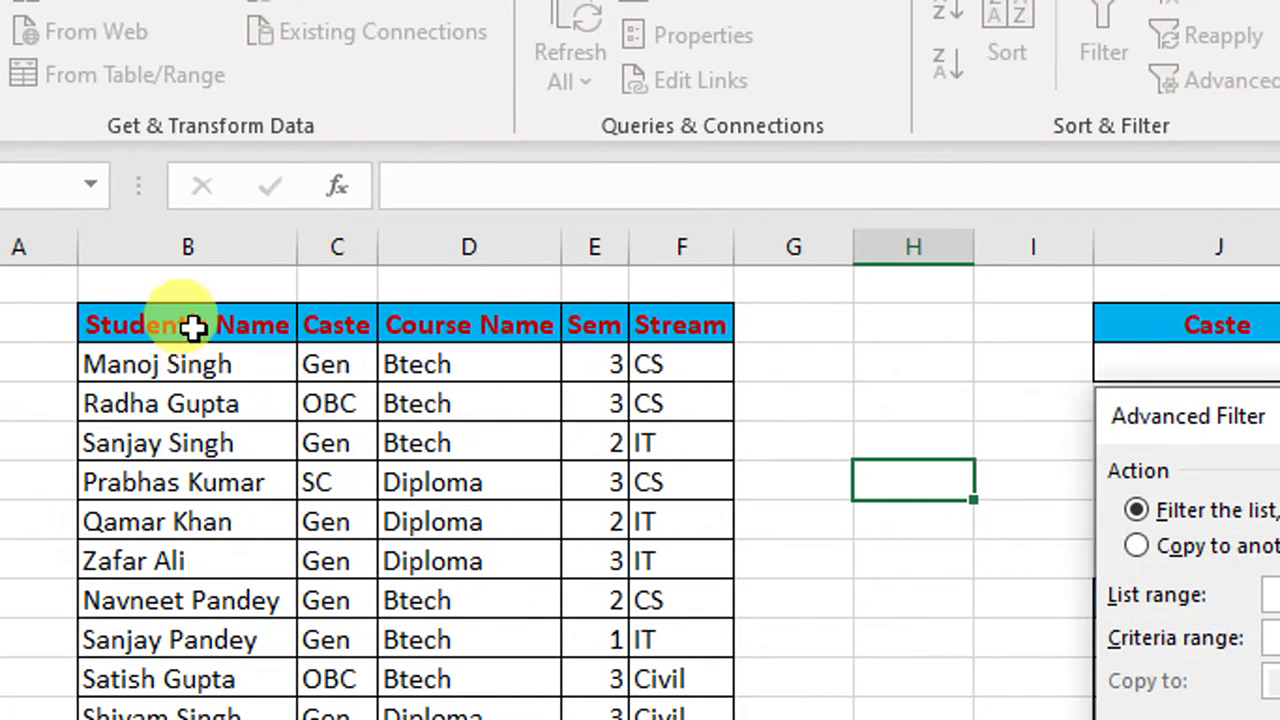
pyautogui.moveTo(193, 326); pyautogui.dragTo(700, 490)
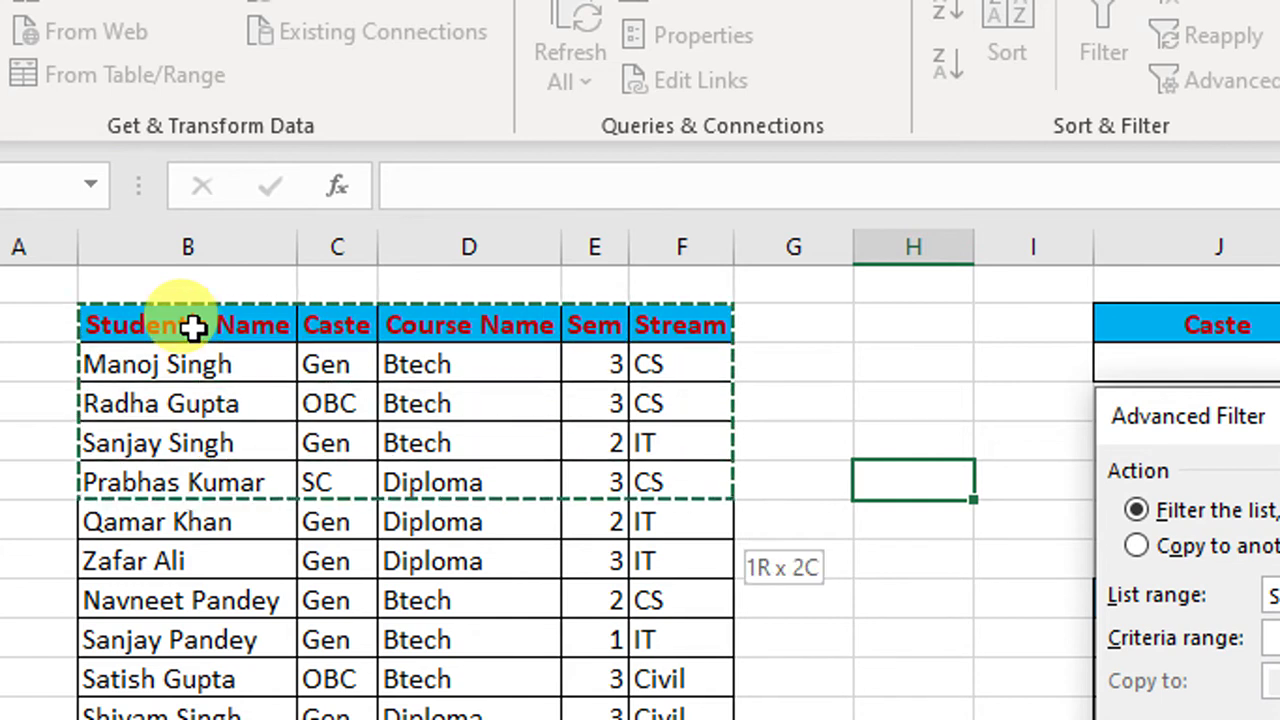
pyautogui.moveTo(193, 326); pyautogui.dragTo(700, 520)
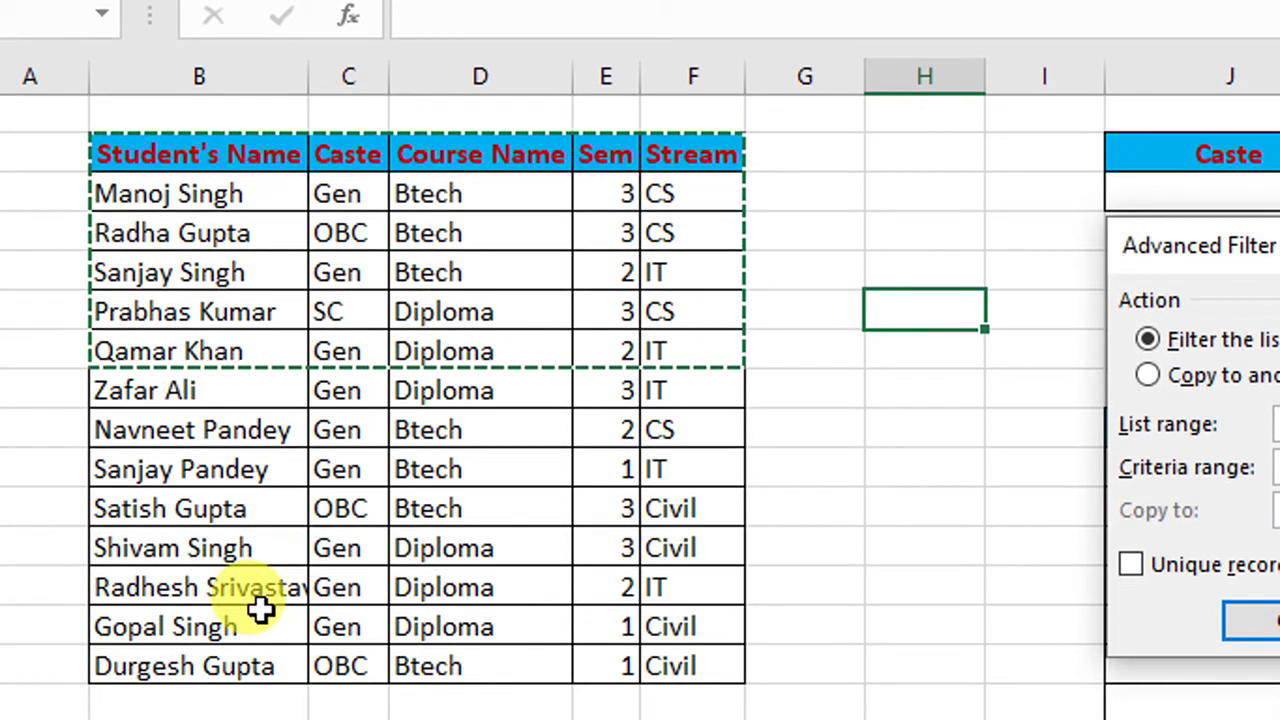
pyautogui.moveTo(260, 610); pyautogui.dragTo(260, 662)
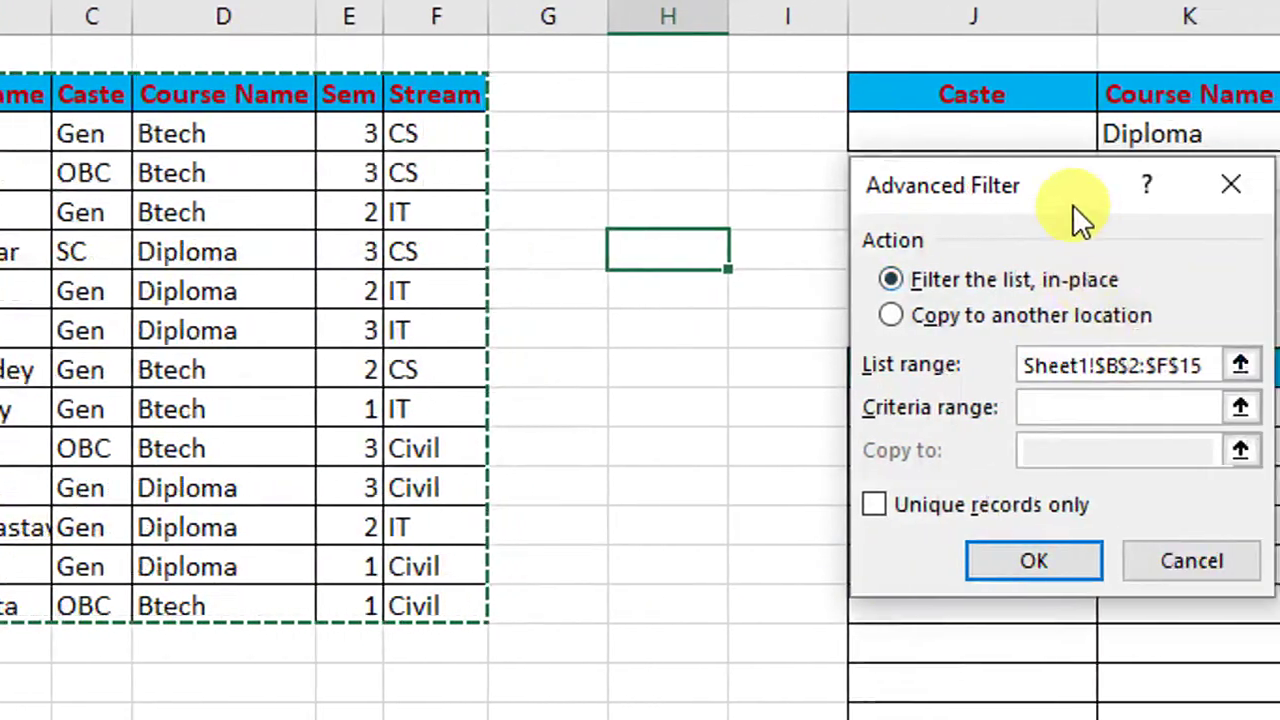
# - Set the advanced filter's criteria range to J2:M3
pyautogui.moveTo(1055, 192); pyautogui.dragTo(702, 244)
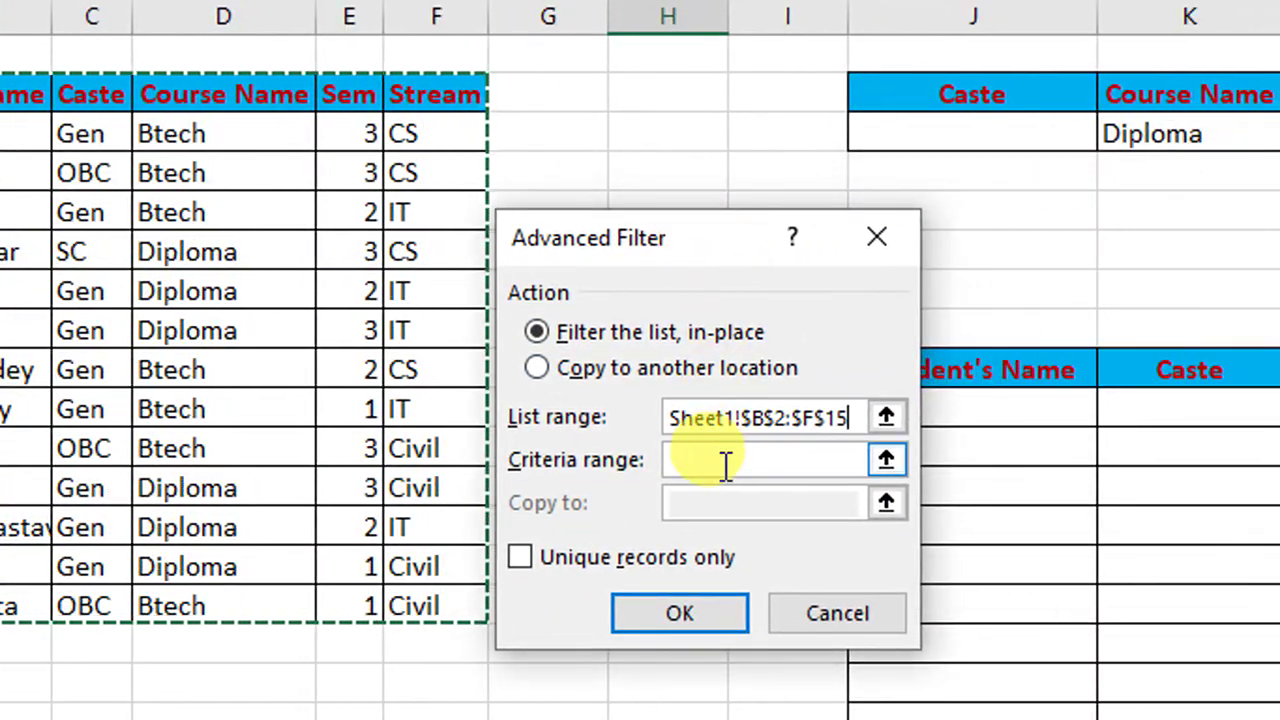
pyautogui.click(725, 462)
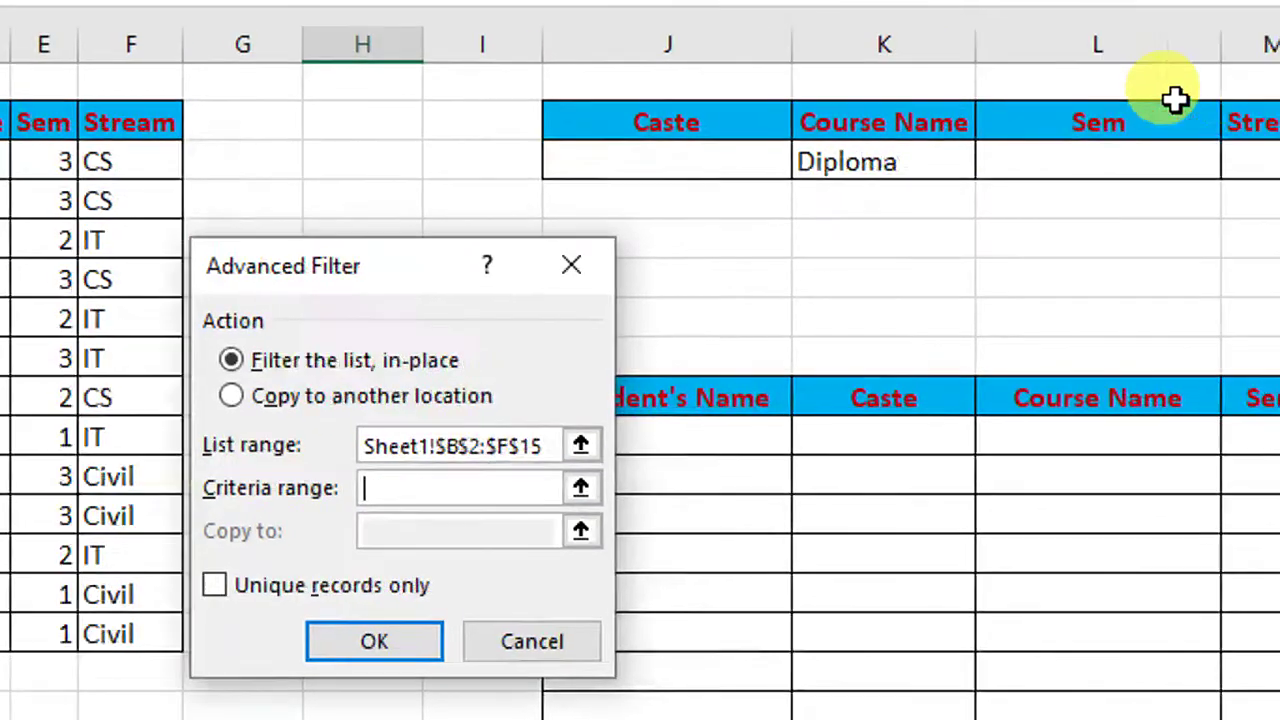
pyautogui.click(739, 169)
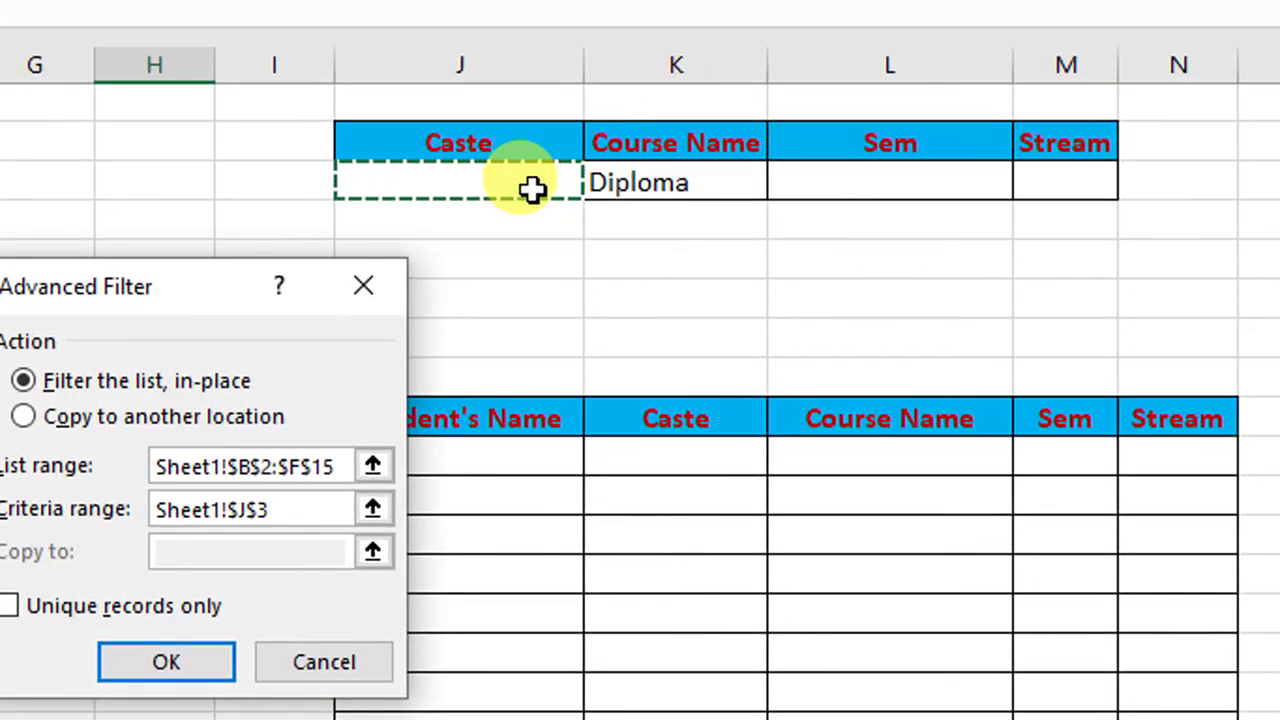
pyautogui.press('Up')
pyautogui.hotkey('shift', 'Right')
pyautogui.hotkey('shift', 'Right')
pyautogui.hotkey('shift', 'Right')
pyautogui.hotkey('shift', 'Down')
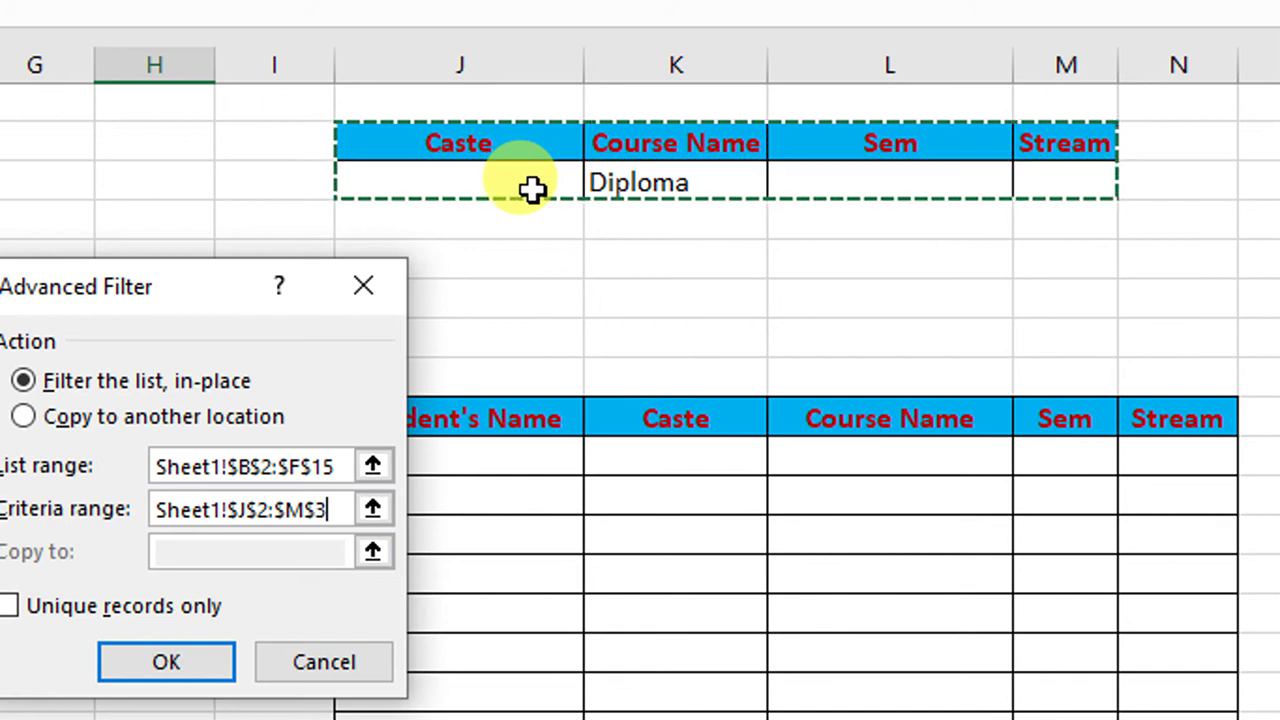
# - Copy the results to J9:N9 and run the filter, listing six Diploma students
pyautogui.click(197, 425)
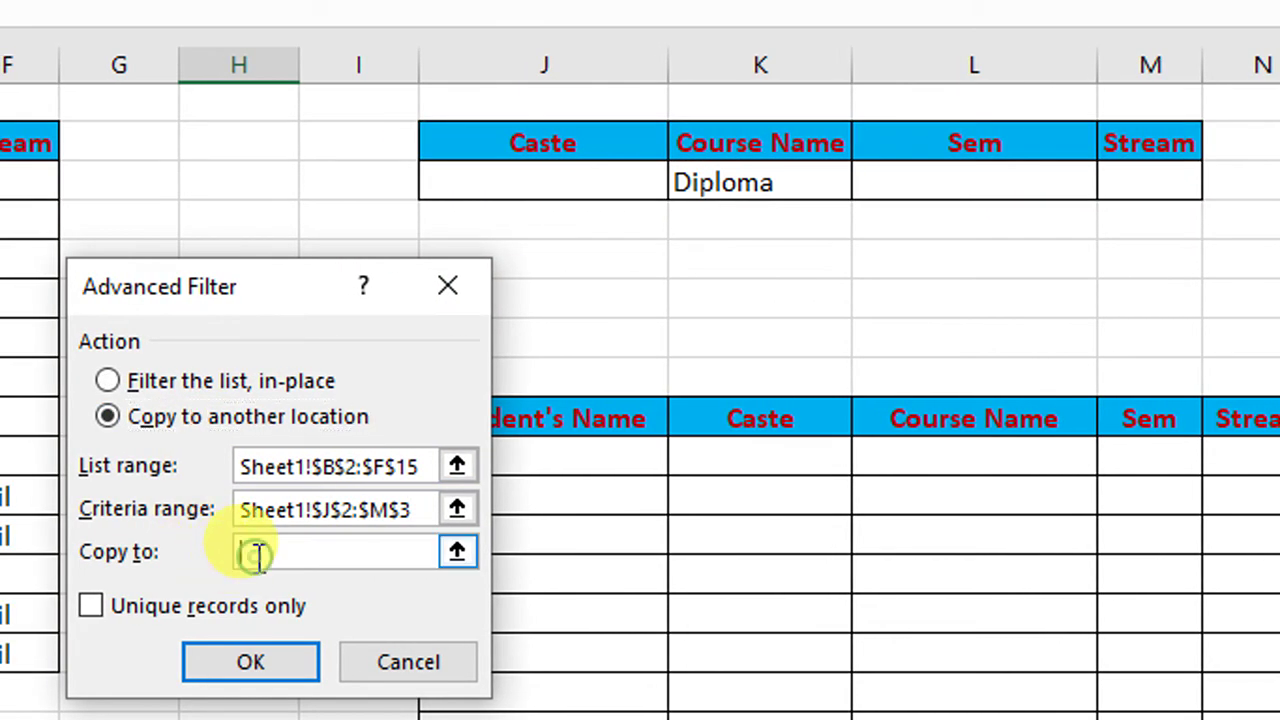
pyautogui.click(611, 415)
pyautogui.hotkey('shift', 'Right')
pyautogui.hotkey('shift', 'Right')
pyautogui.hotkey('shift', 'Right')
pyautogui.hotkey('shift', 'Right')
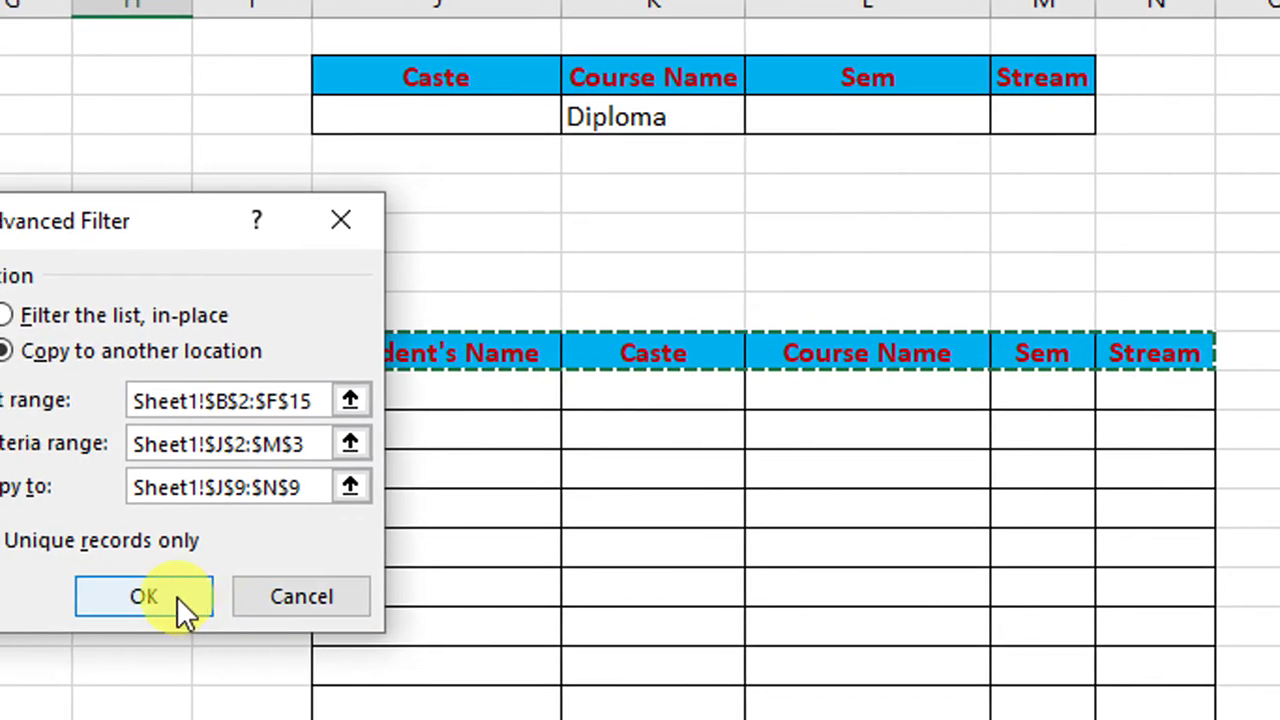
pyautogui.click(135, 668)
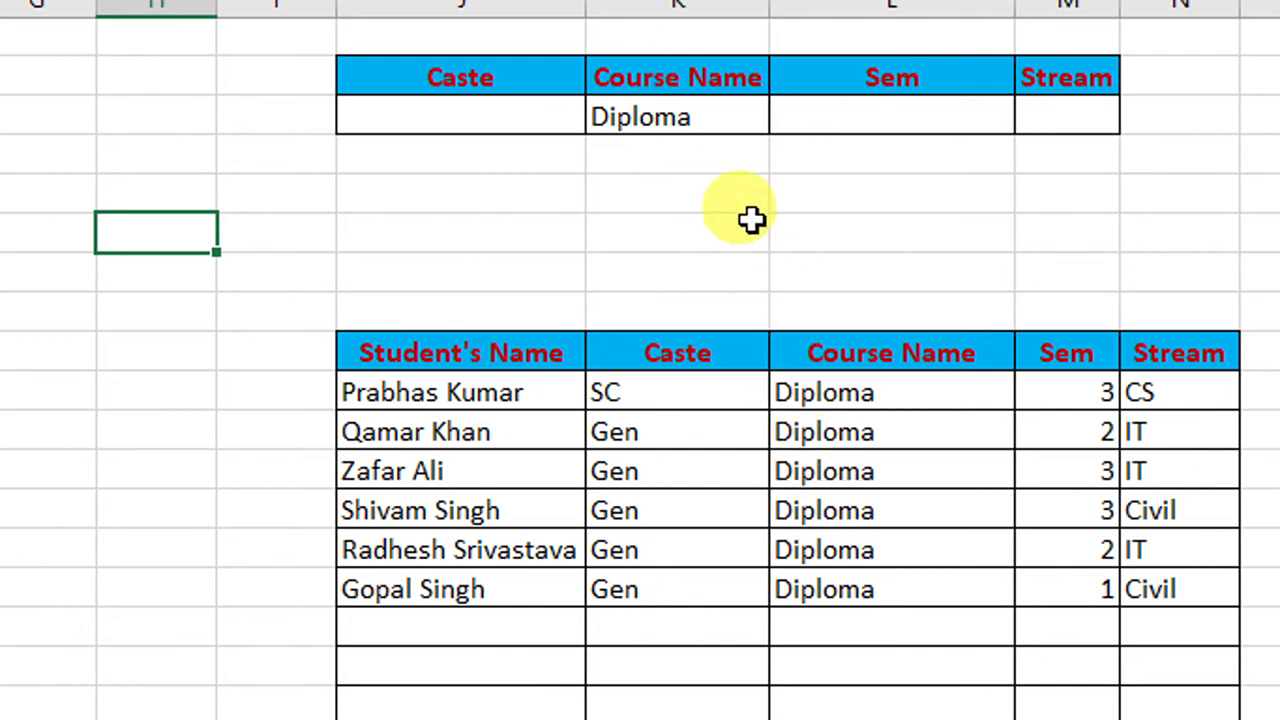
# - Pick Btech from the K3 Course Name dropdown in place of Diploma
pyautogui.click(740, 133)
pyautogui.click(785, 120)
pyautogui.click(730, 152)
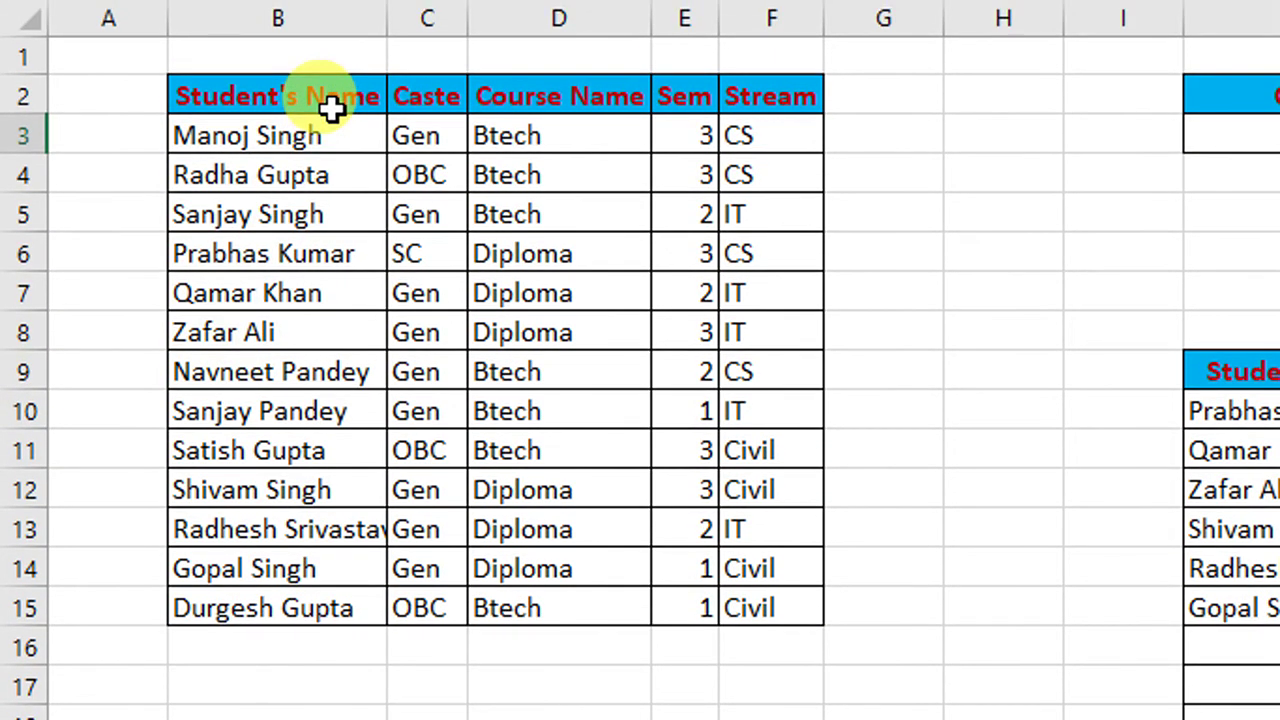
# - Select B2:F15 and name it Students in the Name Box
pyautogui.click(334, 105)
pyautogui.hotkey('shift', 'Right')
pyautogui.hotkey('shift', 'Right')
pyautogui.hotkey('shift', 'Right')
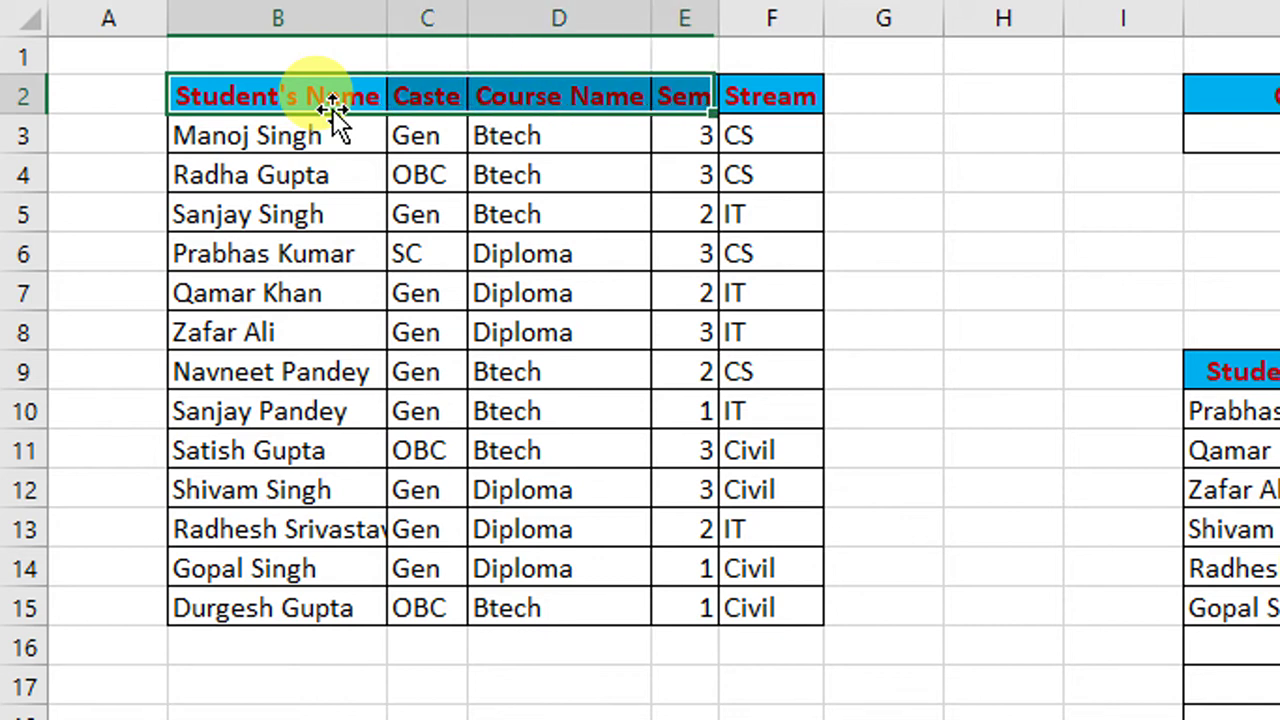
pyautogui.hotkey('shift', 'Right')
pyautogui.hotkey('shift', 'Down')
pyautogui.hotkey('shift', 'Down')
pyautogui.hotkey('shift', 'Down')
pyautogui.hotkey('shift', 'Down')
pyautogui.hotkey('shift', 'Down')
pyautogui.hotkey('shift', 'Down')
pyautogui.hotkey('shift', 'Down')
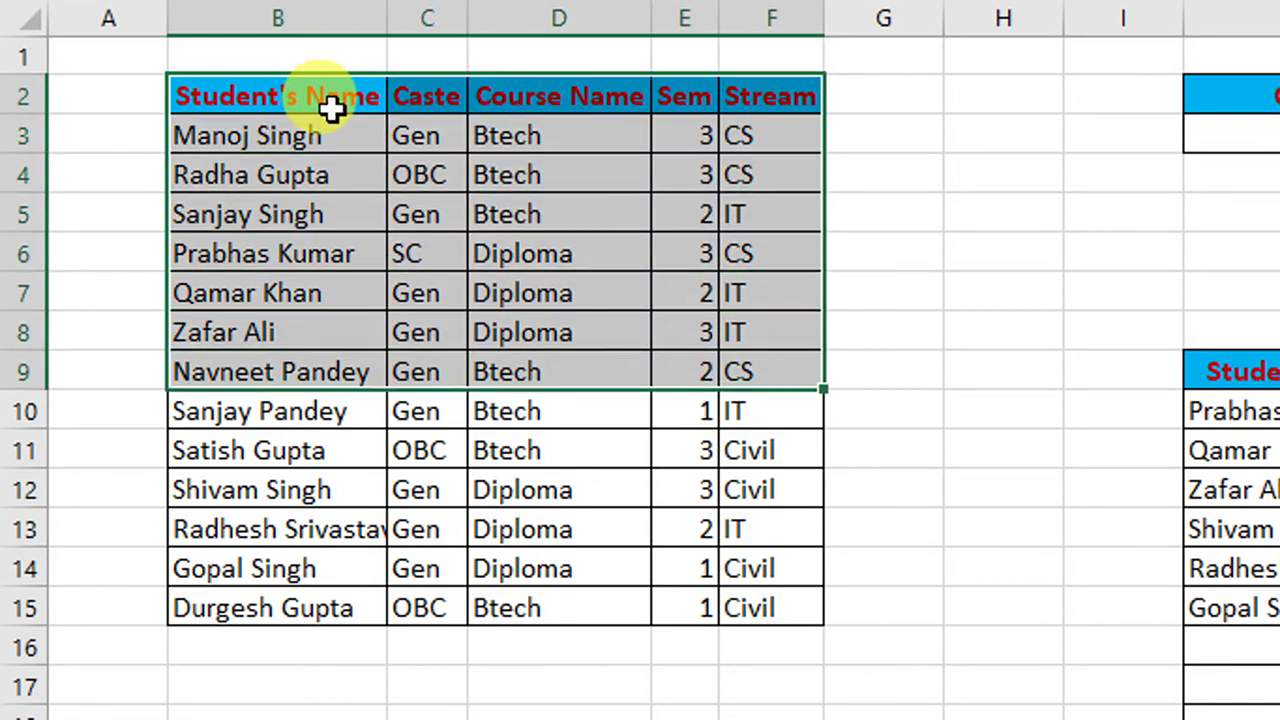
pyautogui.hotkey('shift', 'Down')
pyautogui.hotkey('shift', 'Down')
pyautogui.hotkey('shift', 'Down')
pyautogui.hotkey('shift', 'Down')
pyautogui.hotkey('shift', 'Down')
pyautogui.hotkey('shift', 'Down')
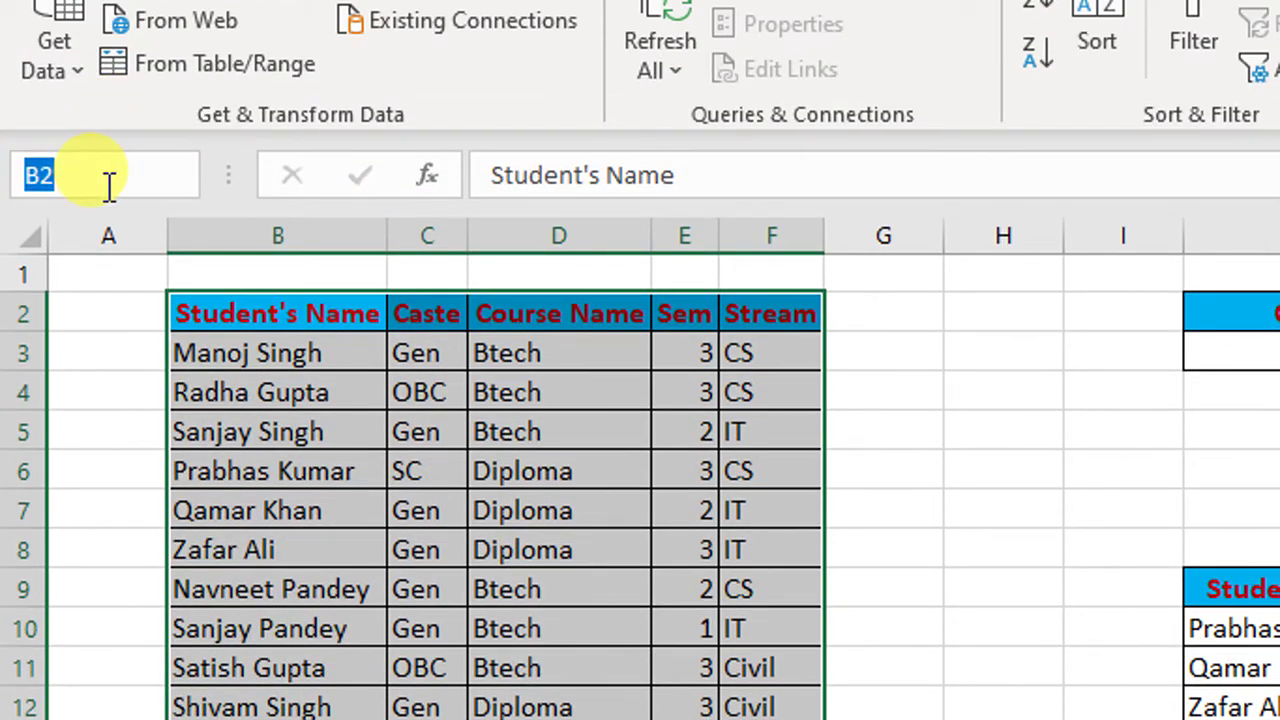
pyautogui.write('Students')
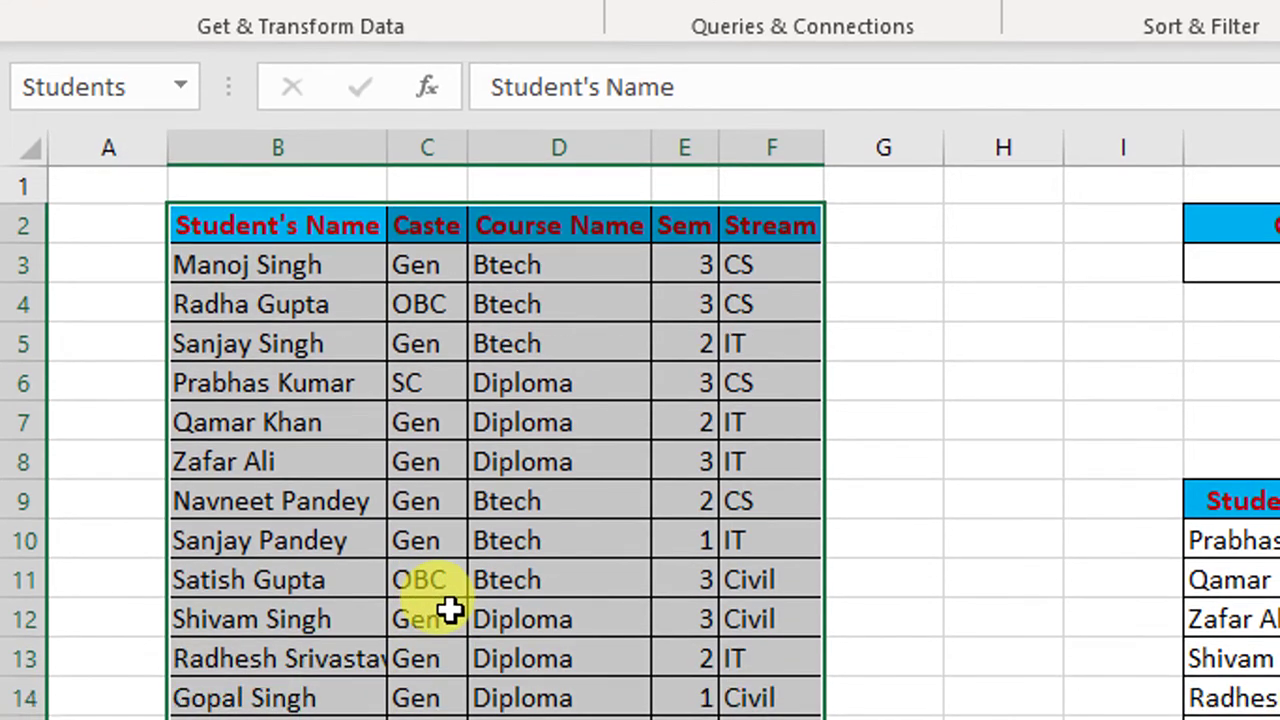
# - Reselect the whole student list B2:F15
pyautogui.click(449, 704)
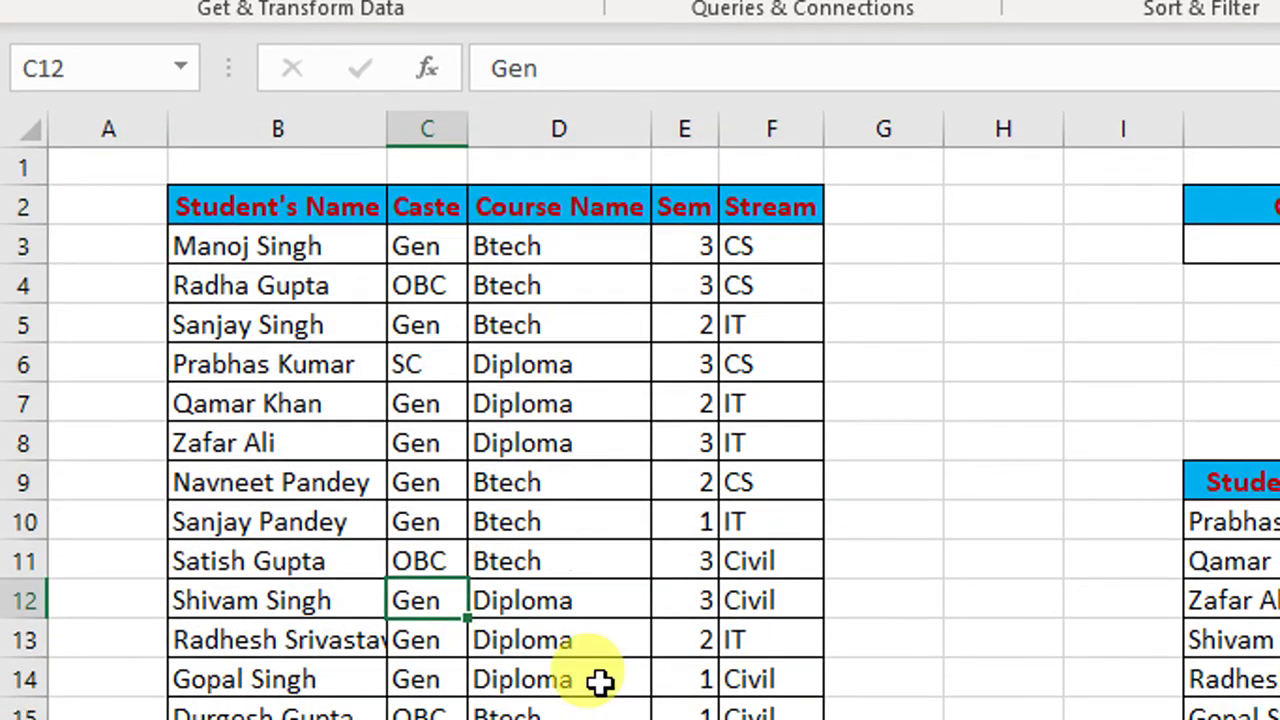
pyautogui.click(316, 121)
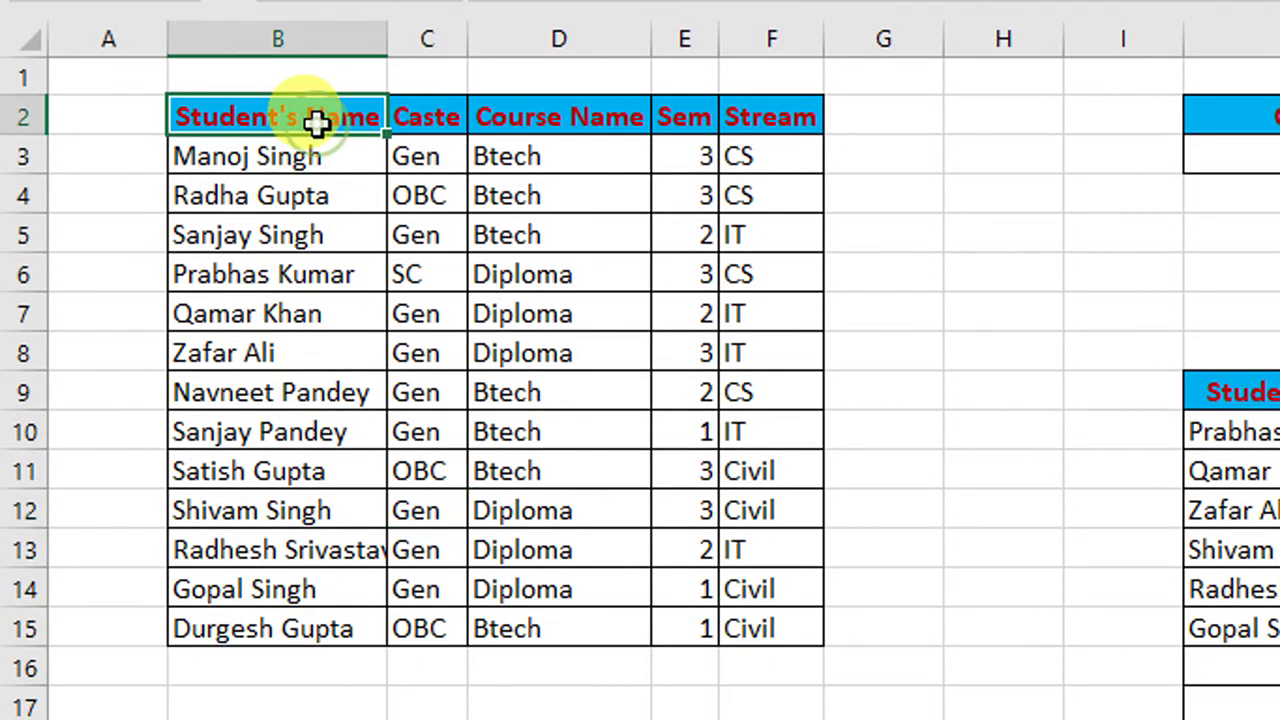
pyautogui.hotkey('shift', 'Right')
pyautogui.hotkey('shift', 'Right')
pyautogui.hotkey('shift', 'Right')
pyautogui.hotkey('shift', 'Right')
pyautogui.hotkey('shift', 'Down')
pyautogui.hotkey('shift', 'Down')
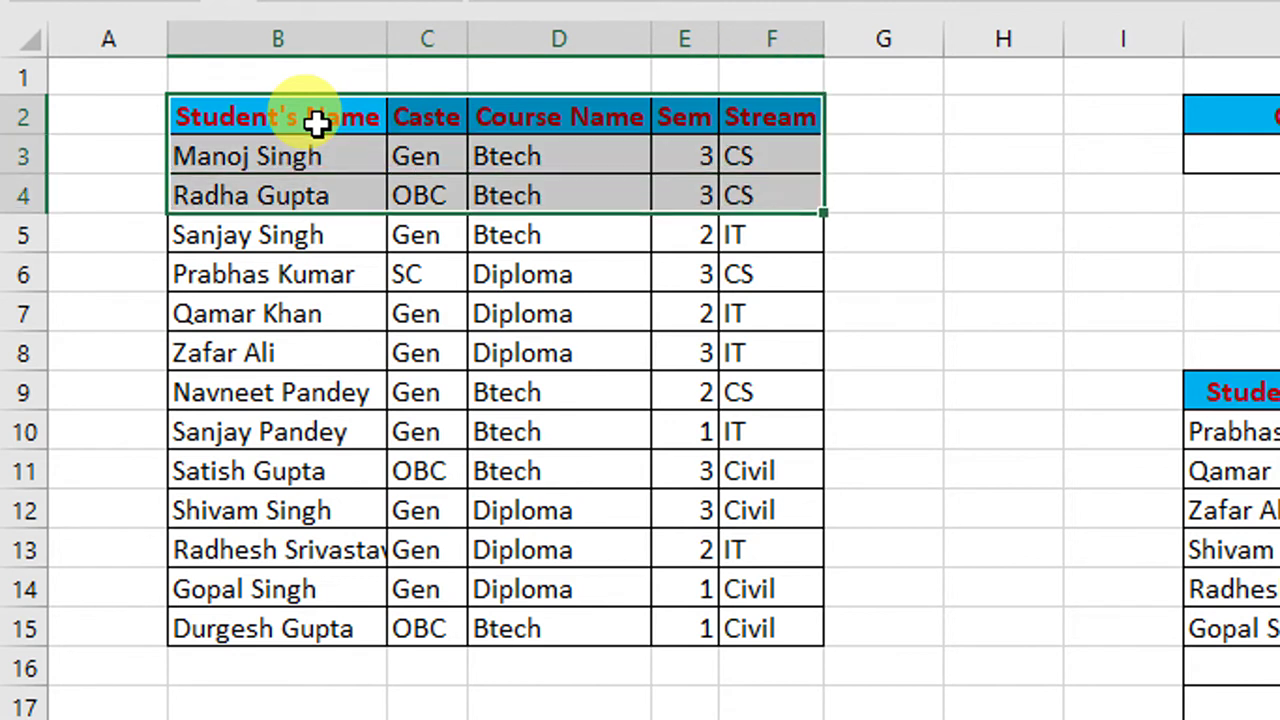
pyautogui.hotkey('shift', 'Down')
pyautogui.hotkey('shift', 'Down')
pyautogui.hotkey('shift', 'Down')
pyautogui.hotkey('shift', 'Down')
pyautogui.hotkey('shift', 'Down')
pyautogui.hotkey('shift', 'Down')
pyautogui.hotkey('shift', 'Down')
pyautogui.hotkey('shift', 'Down')
pyautogui.hotkey('shift', 'Down')
pyautogui.hotkey('shift', 'Down')
pyautogui.hotkey('shift', 'Down')
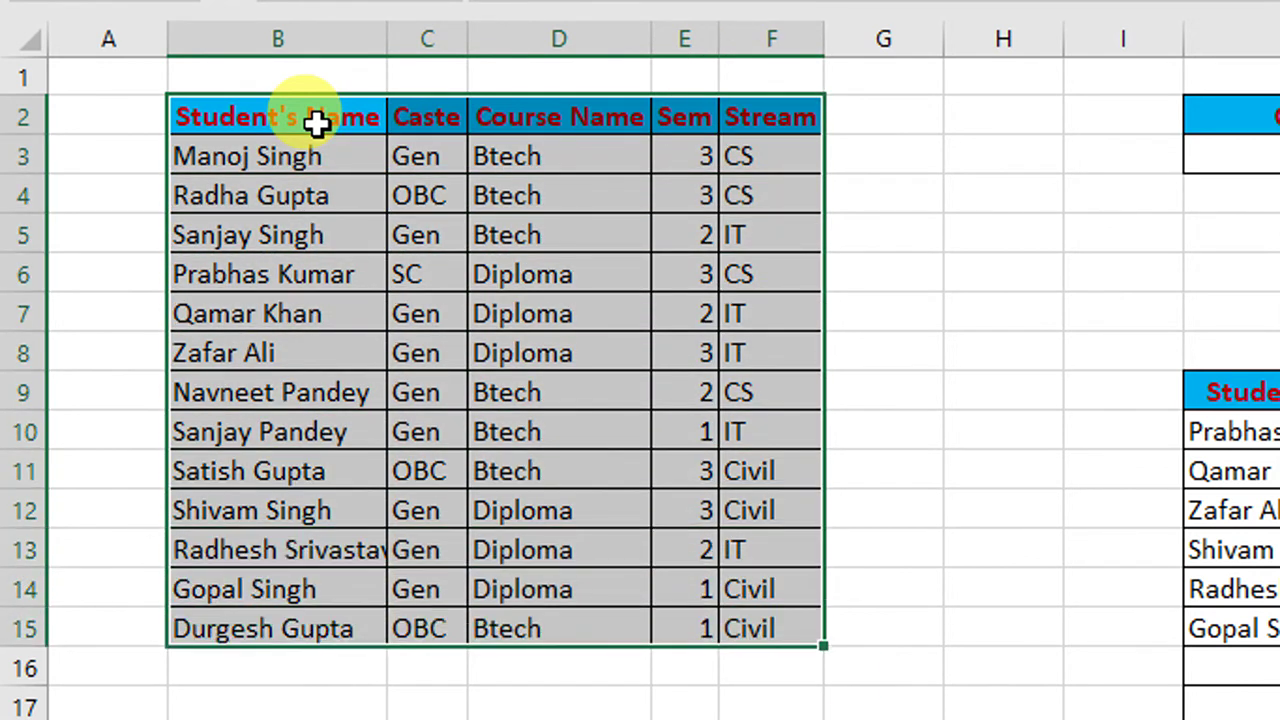
# - Convert B2:F15 into a table with headers using Ctrl+T
pyautogui.hotkey('ctrl', 't')
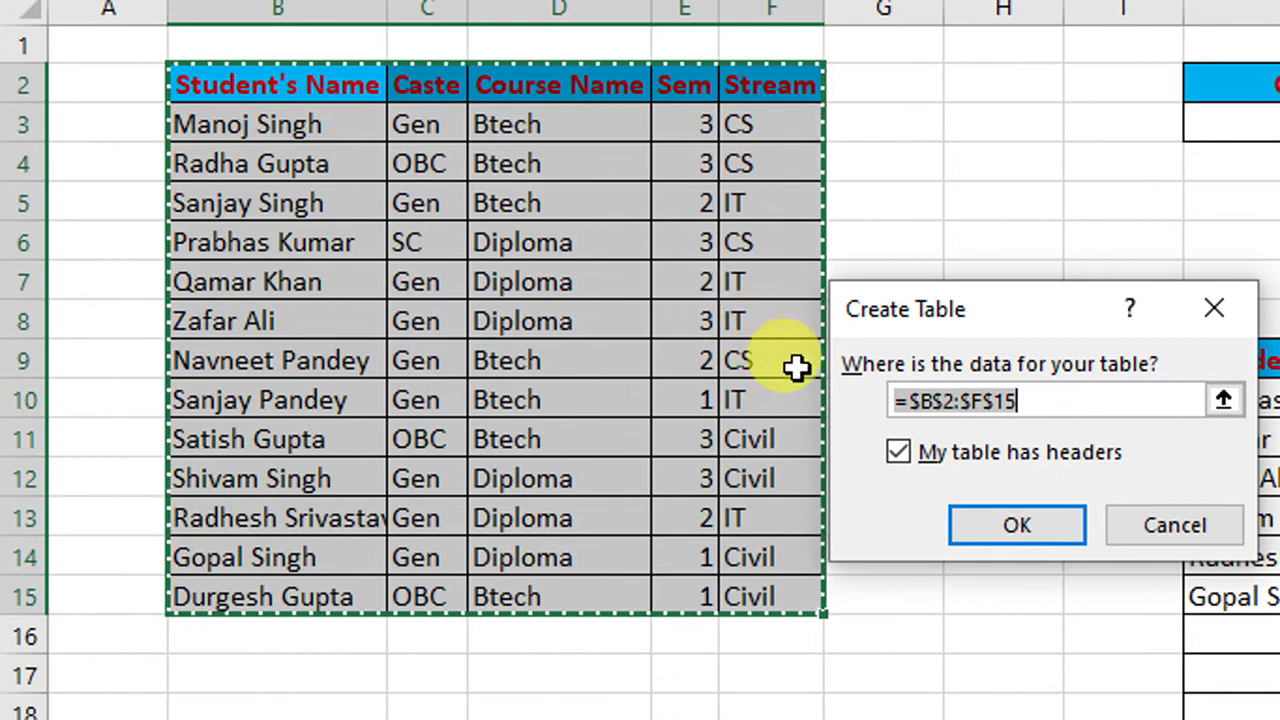
pyautogui.click(992, 538)
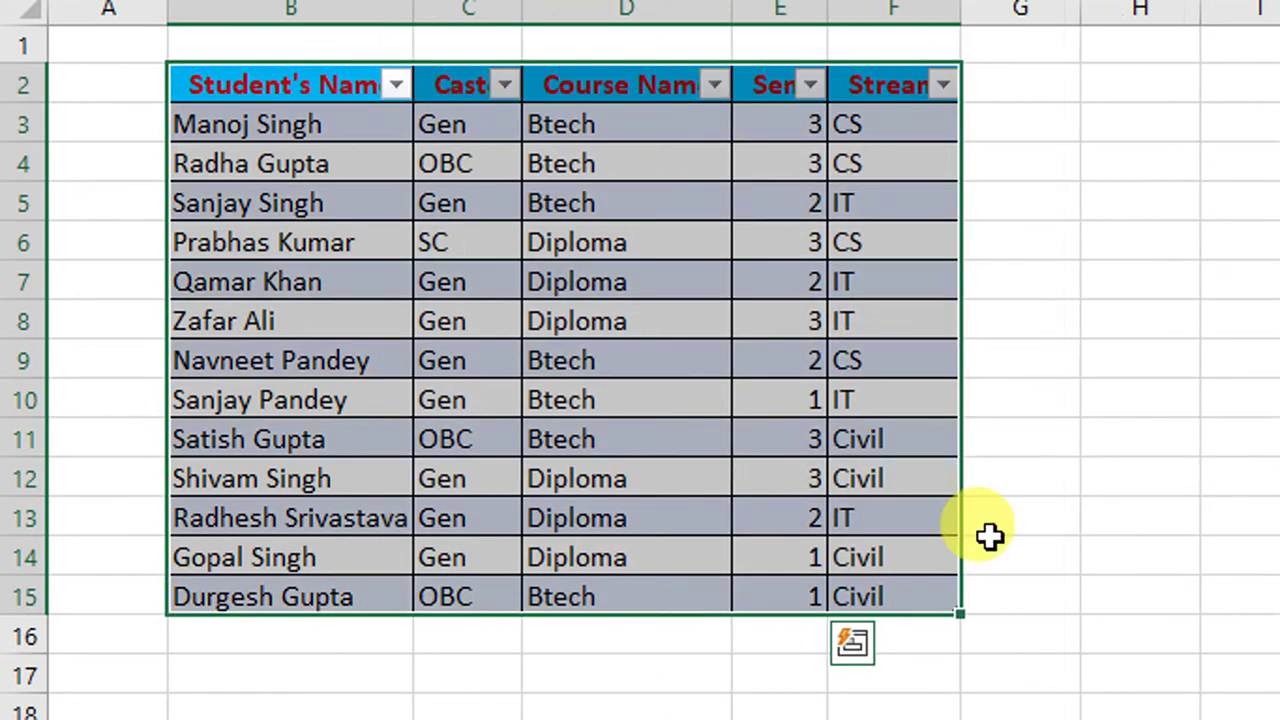
pyautogui.click(680, 296)
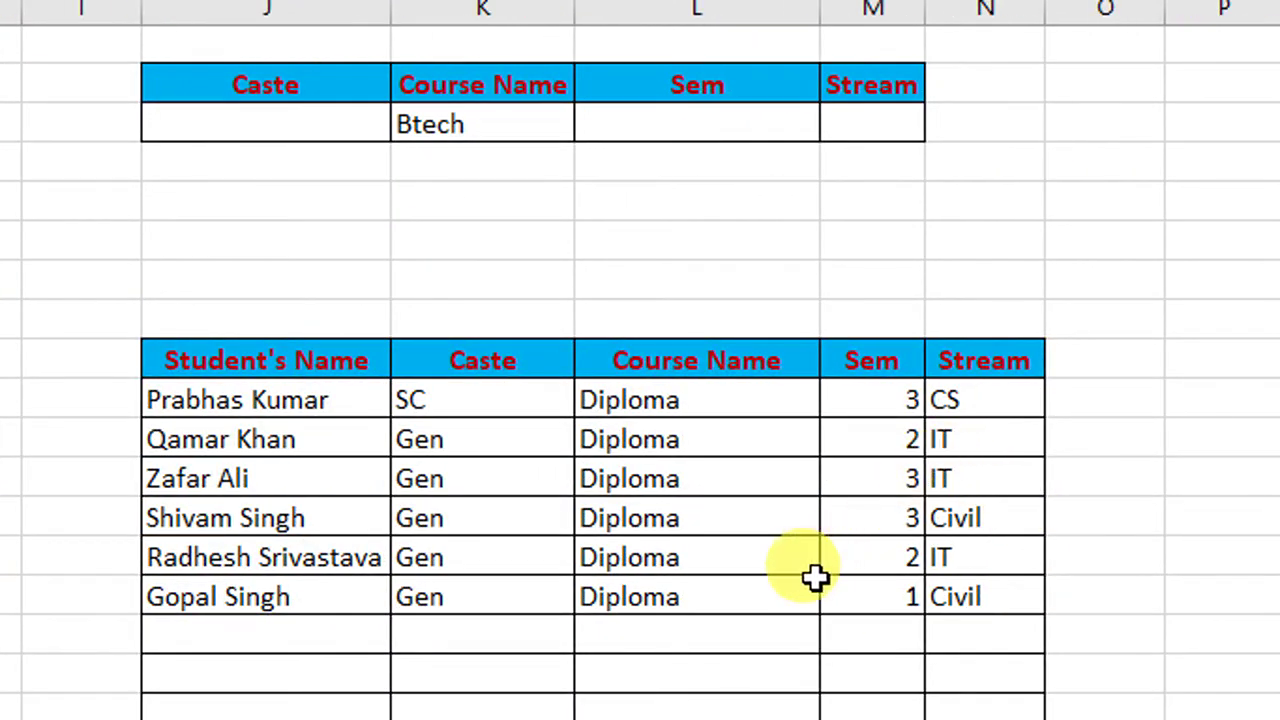
pyautogui.click(180, 213)
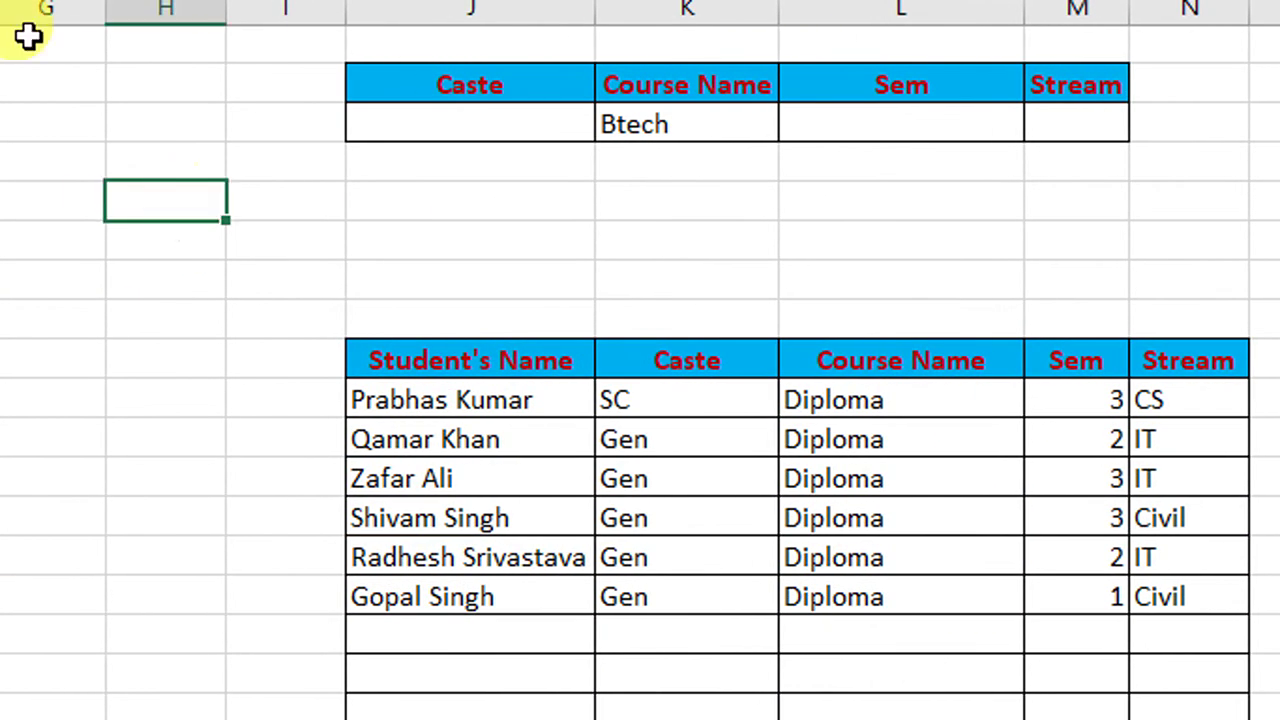
pyautogui.click(360, 100)
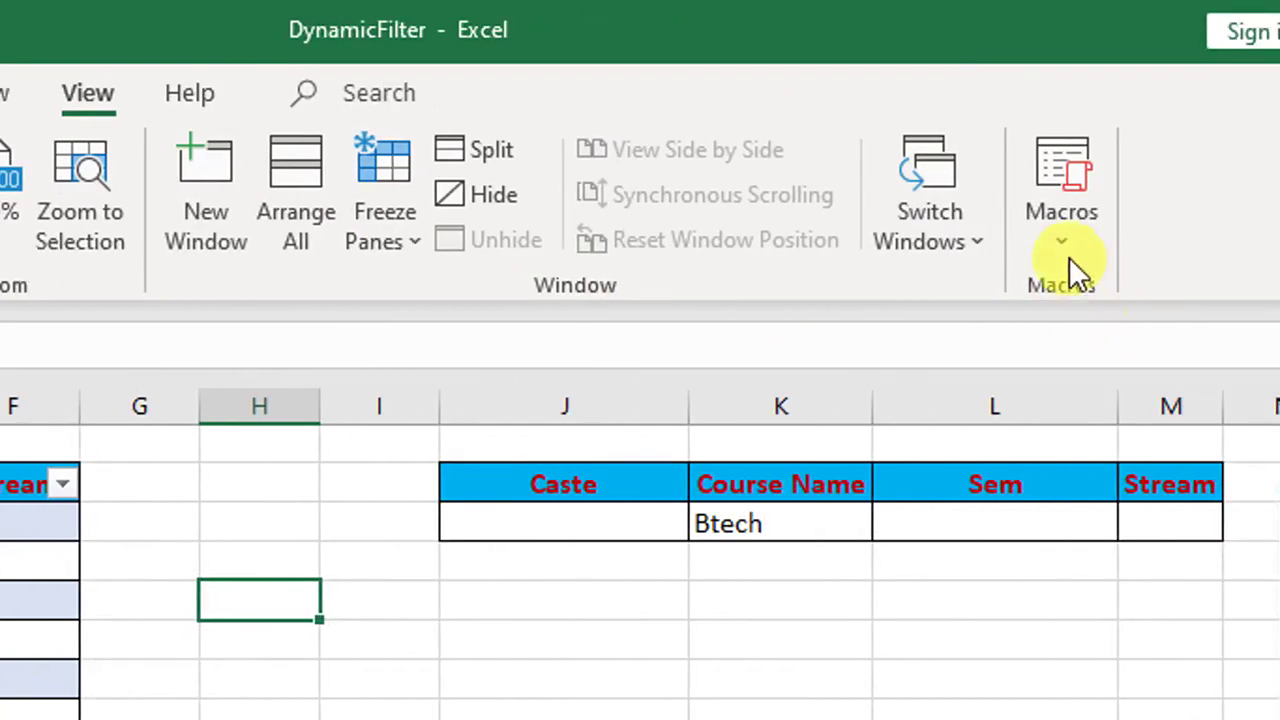
# - Begin recording macro One, stored in This Workbook, from View > Macros
pyautogui.click(1063, 245)
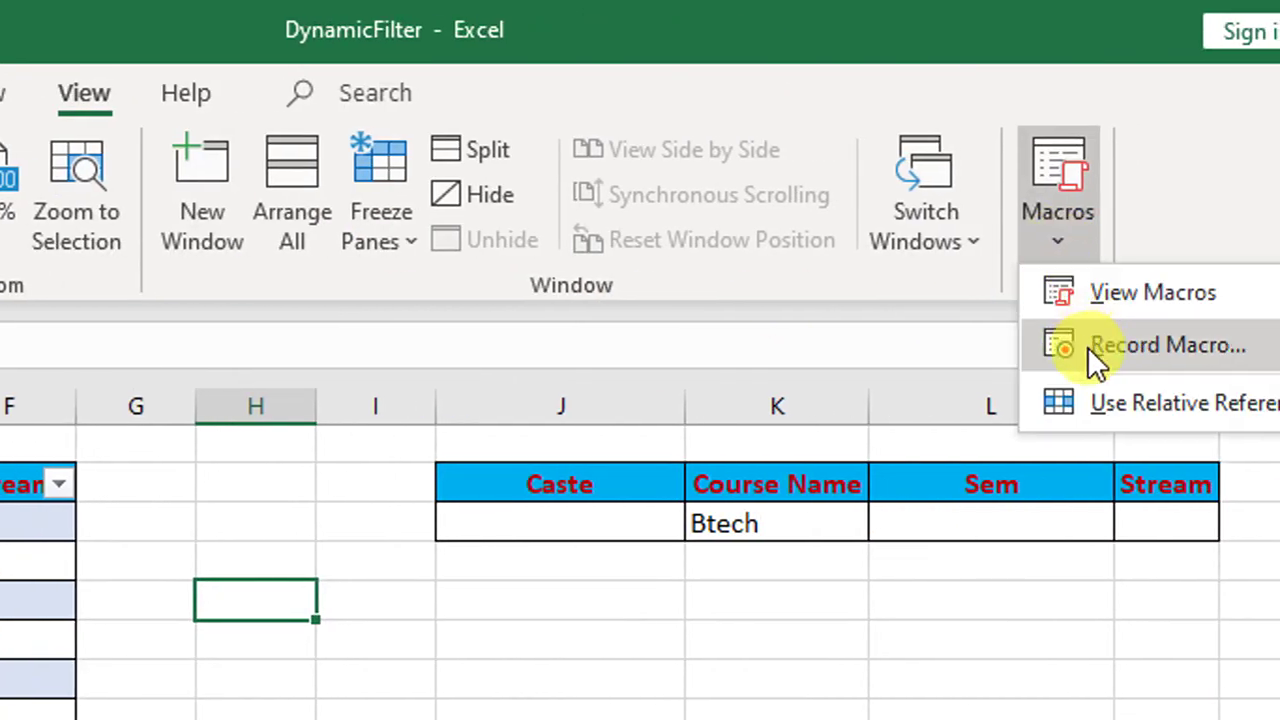
pyautogui.click(1087, 346)
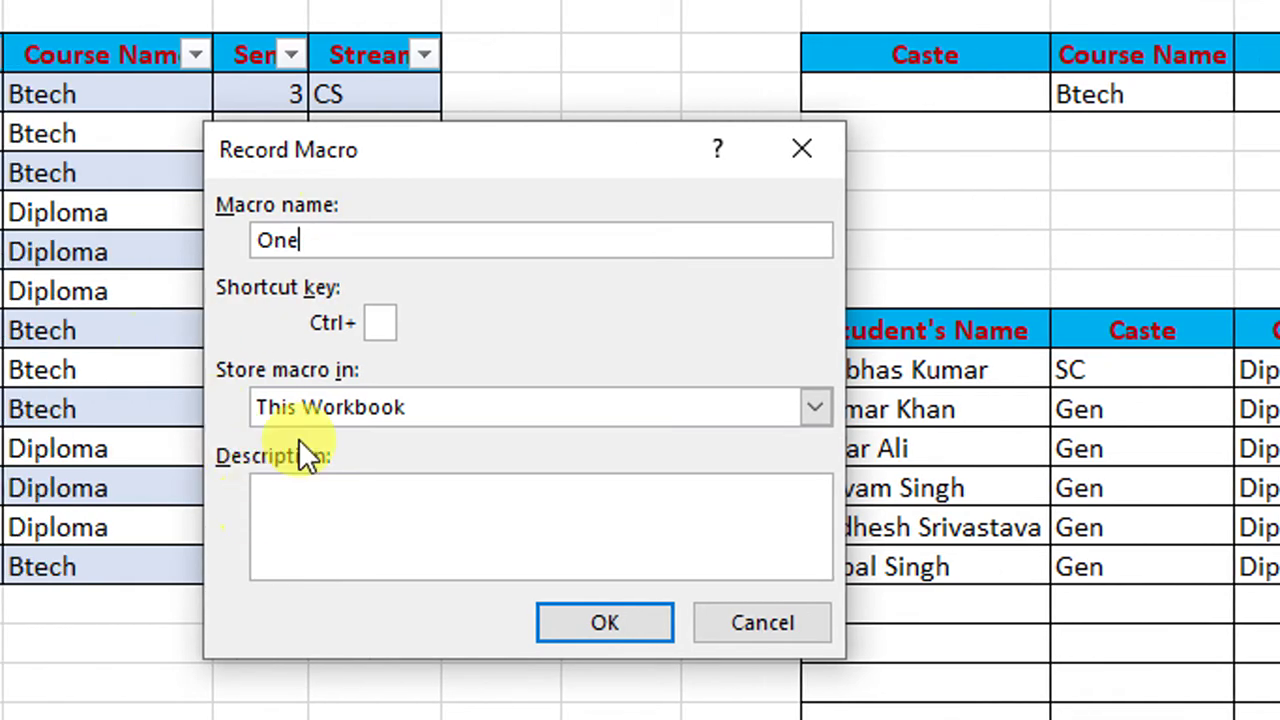
pyautogui.write('One')
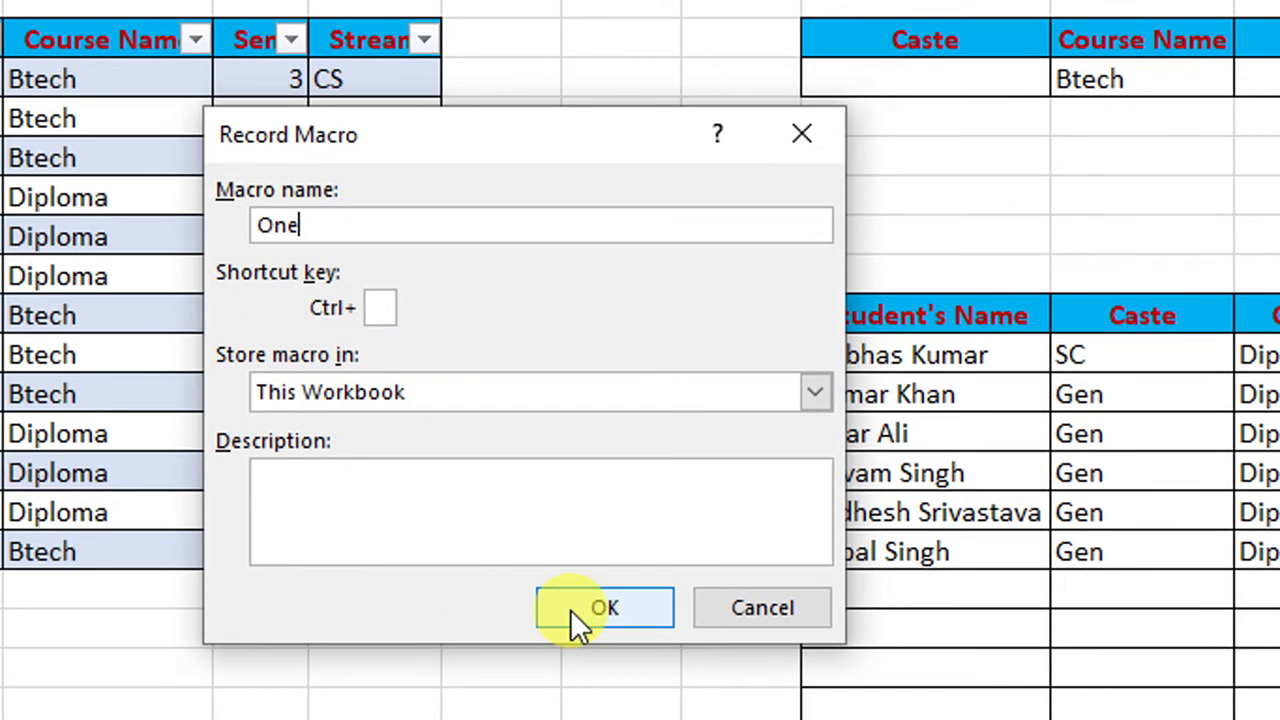
pyautogui.click(572, 608)
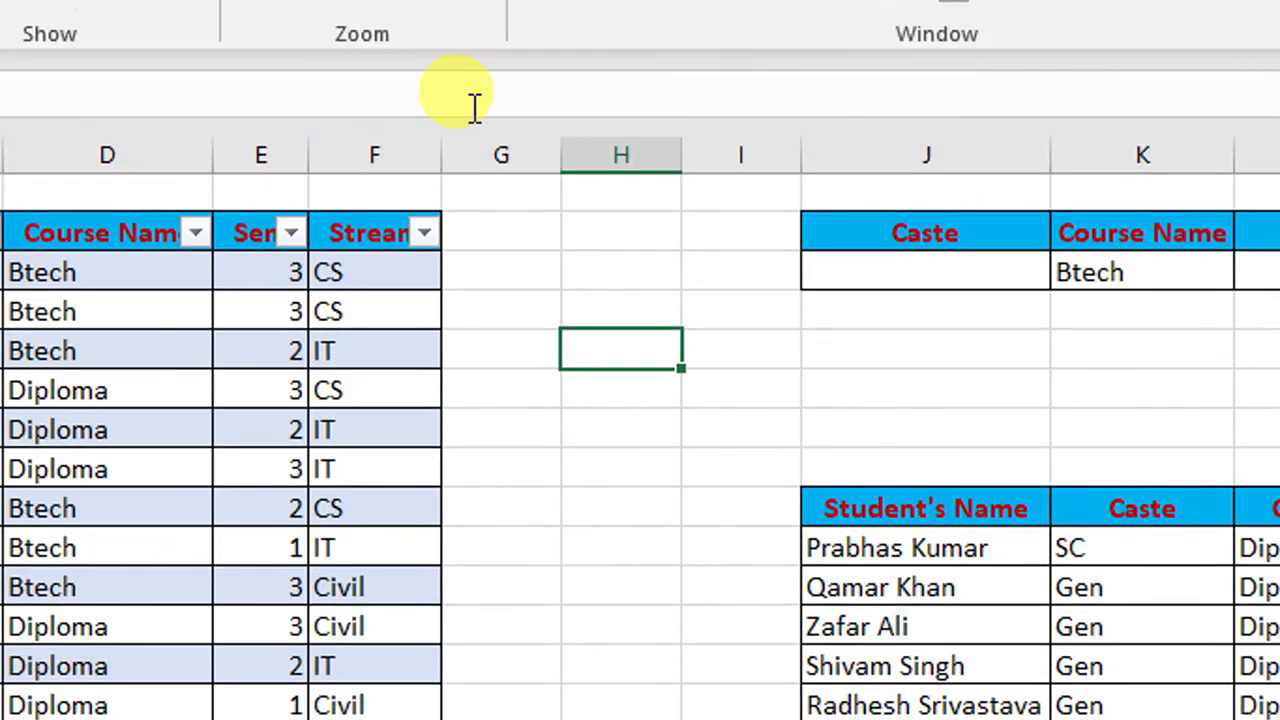
# - Open Advanced Filter with Copy to another location and list range Students
pyautogui.click(207, 99)
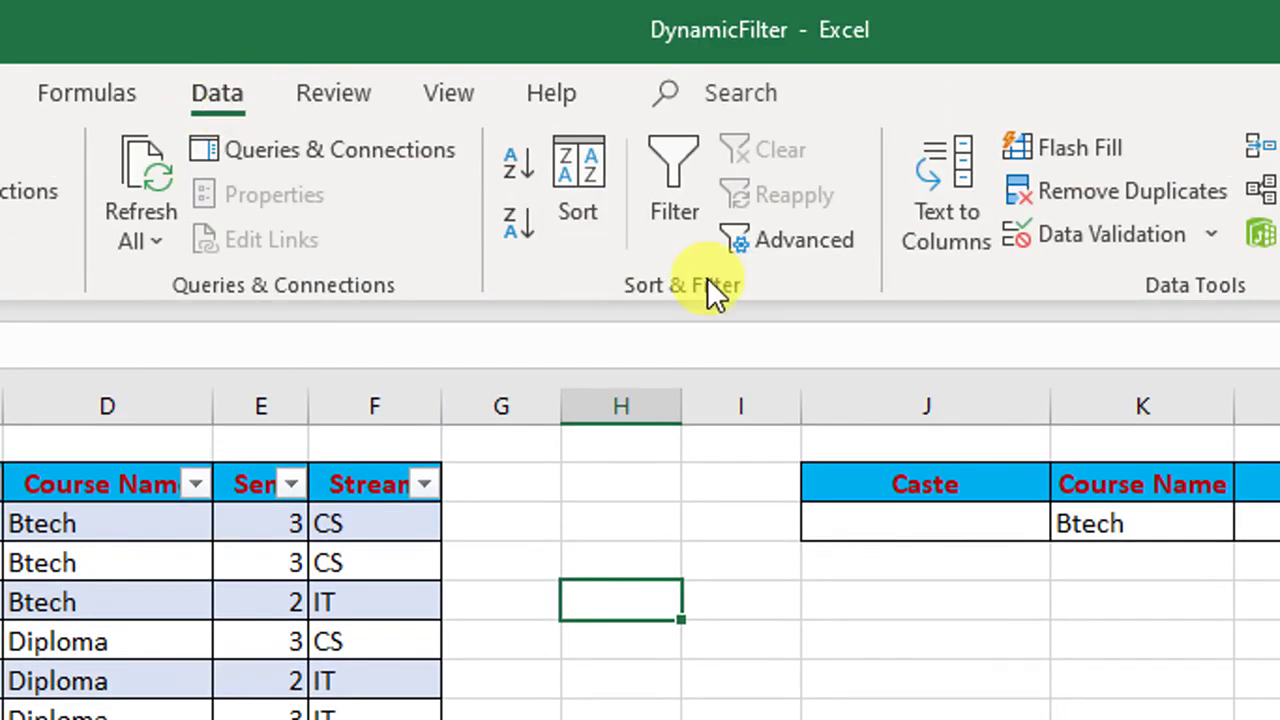
pyautogui.click(790, 245)
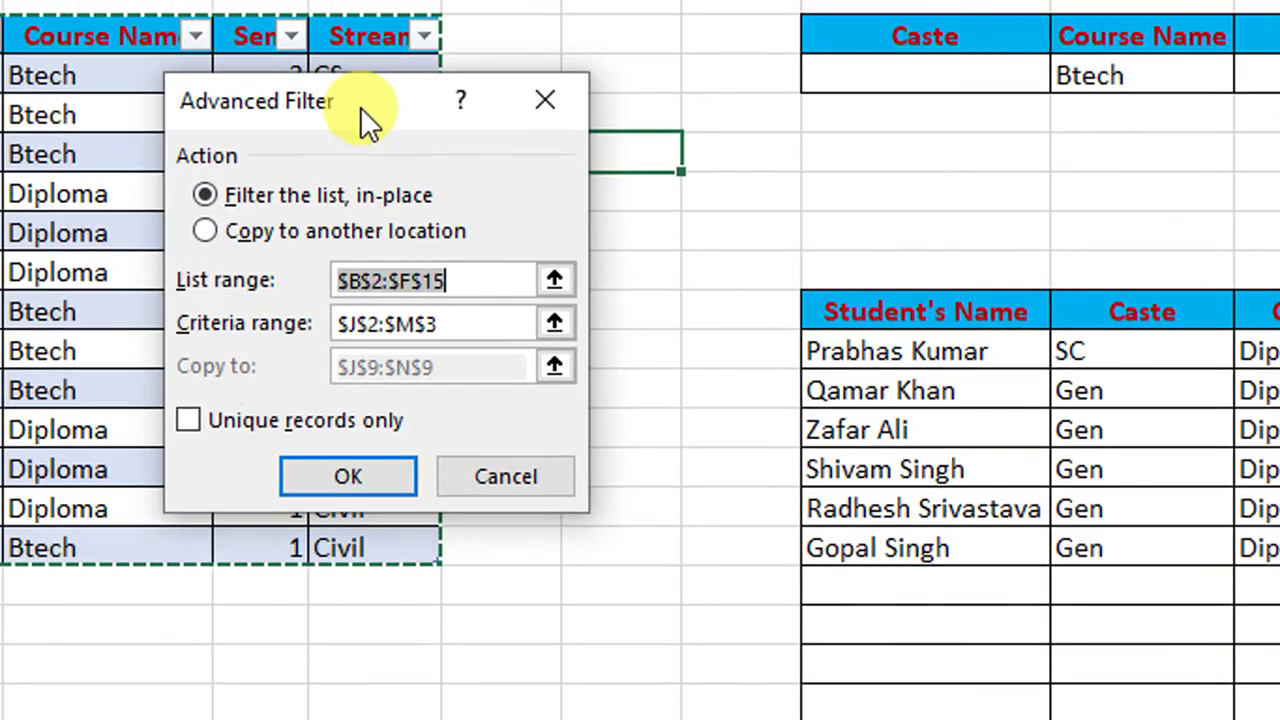
pyautogui.click(261, 232)
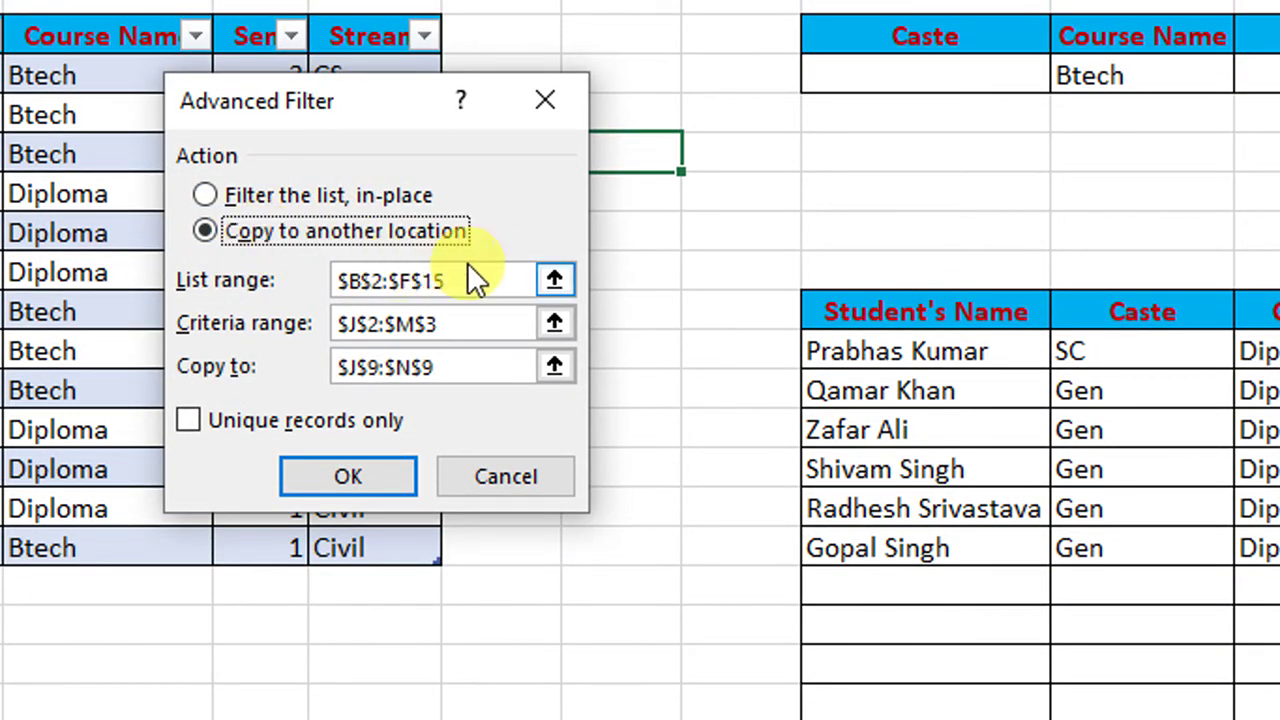
pyautogui.click(479, 287)
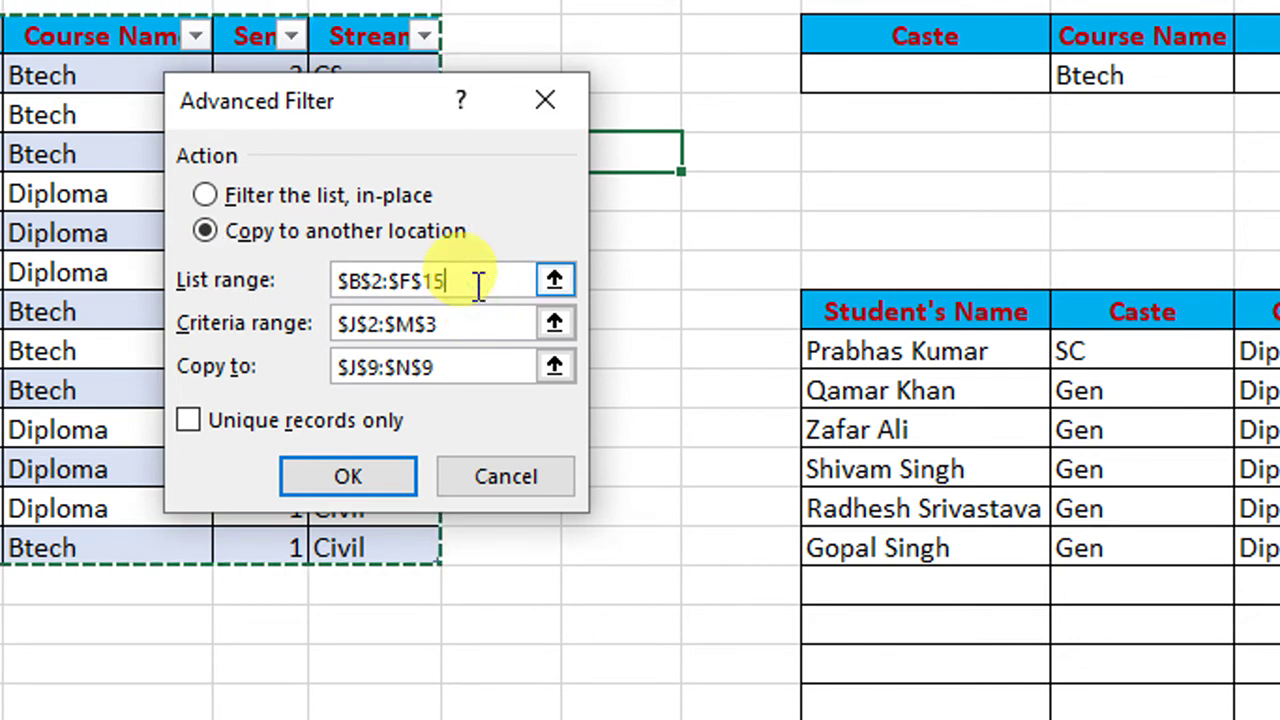
pyautogui.press('BackSpace')
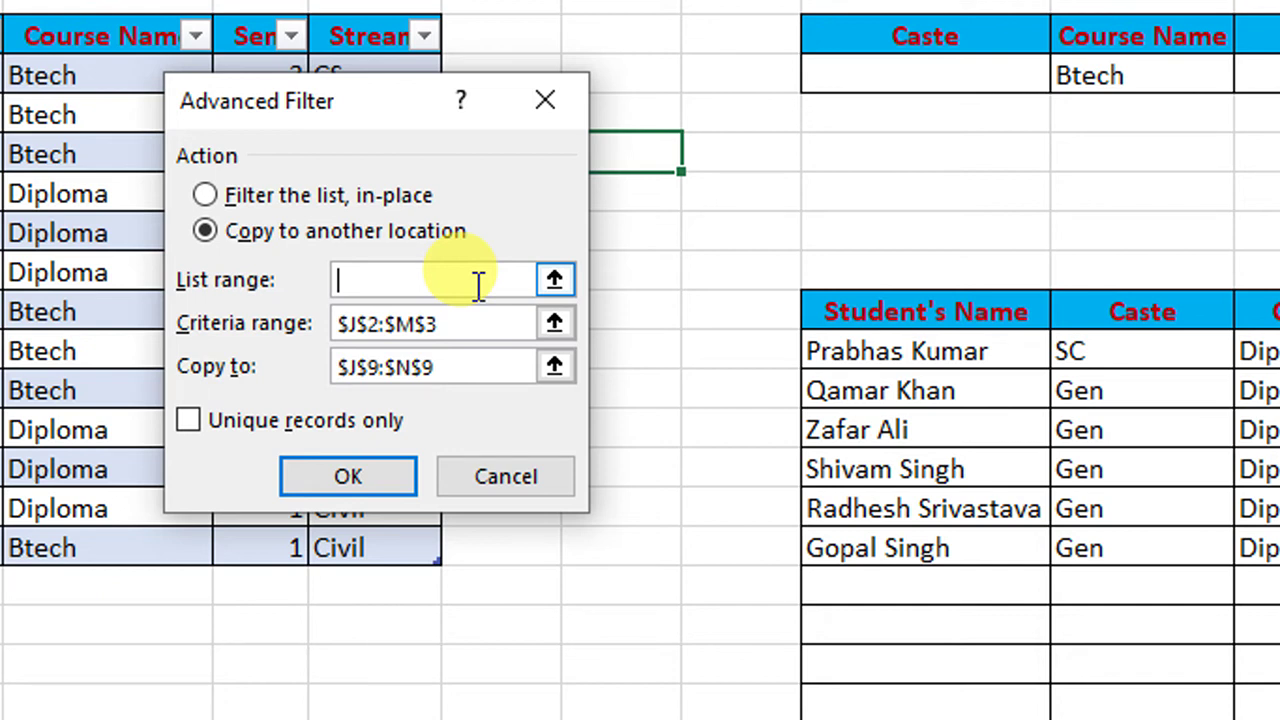
pyautogui.press('F3')
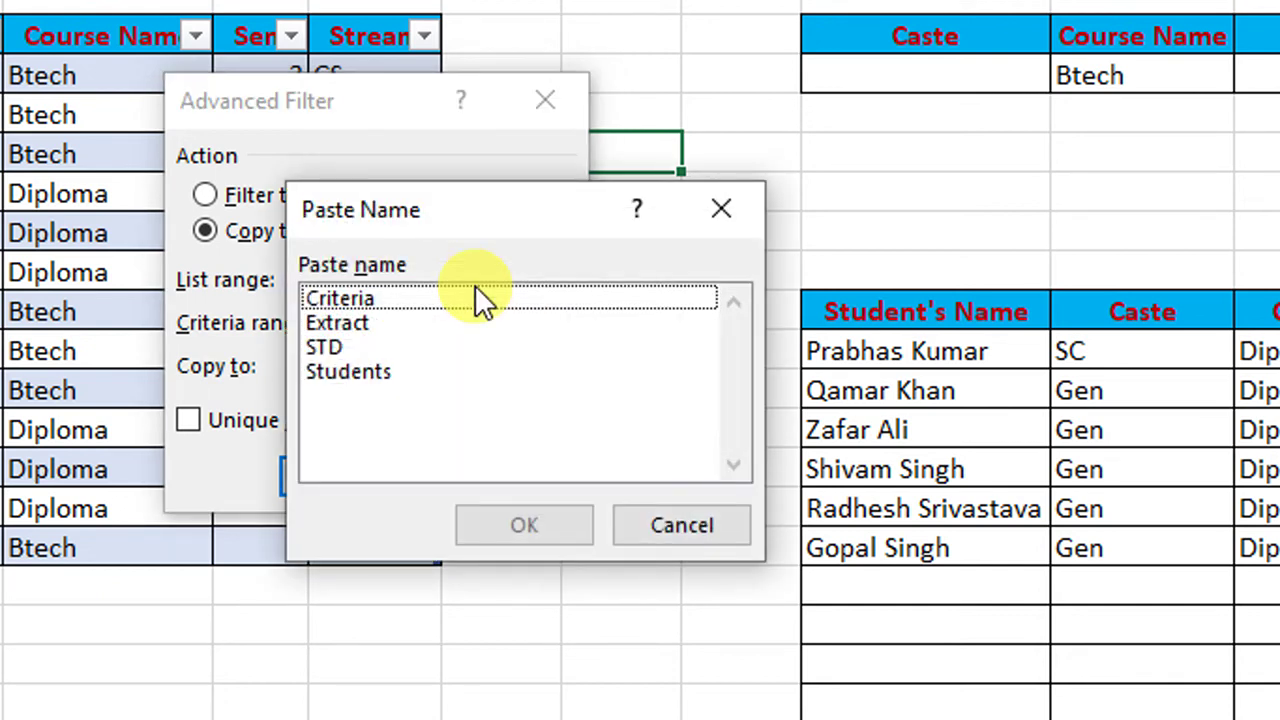
pyautogui.click(347, 375)
pyautogui.click(486, 525)
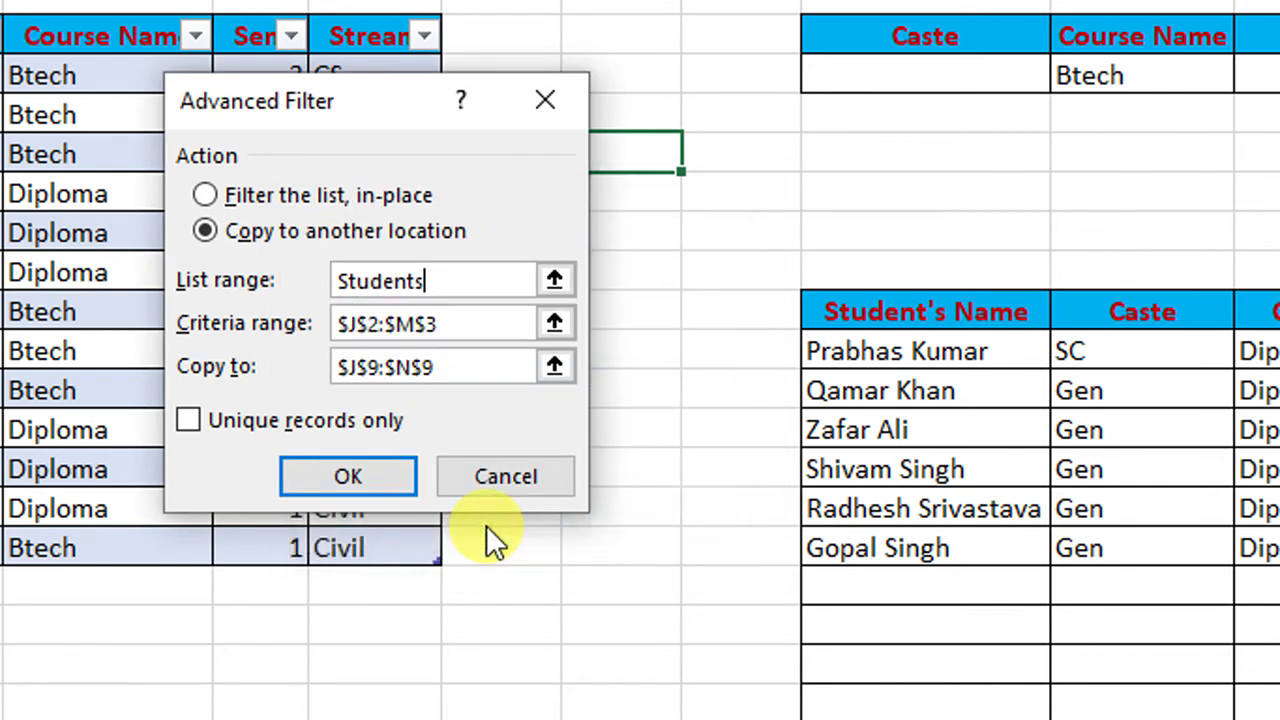
# - Set criteria J2:M3 and the output header row as destination, then run the filter
pyautogui.click(433, 323)
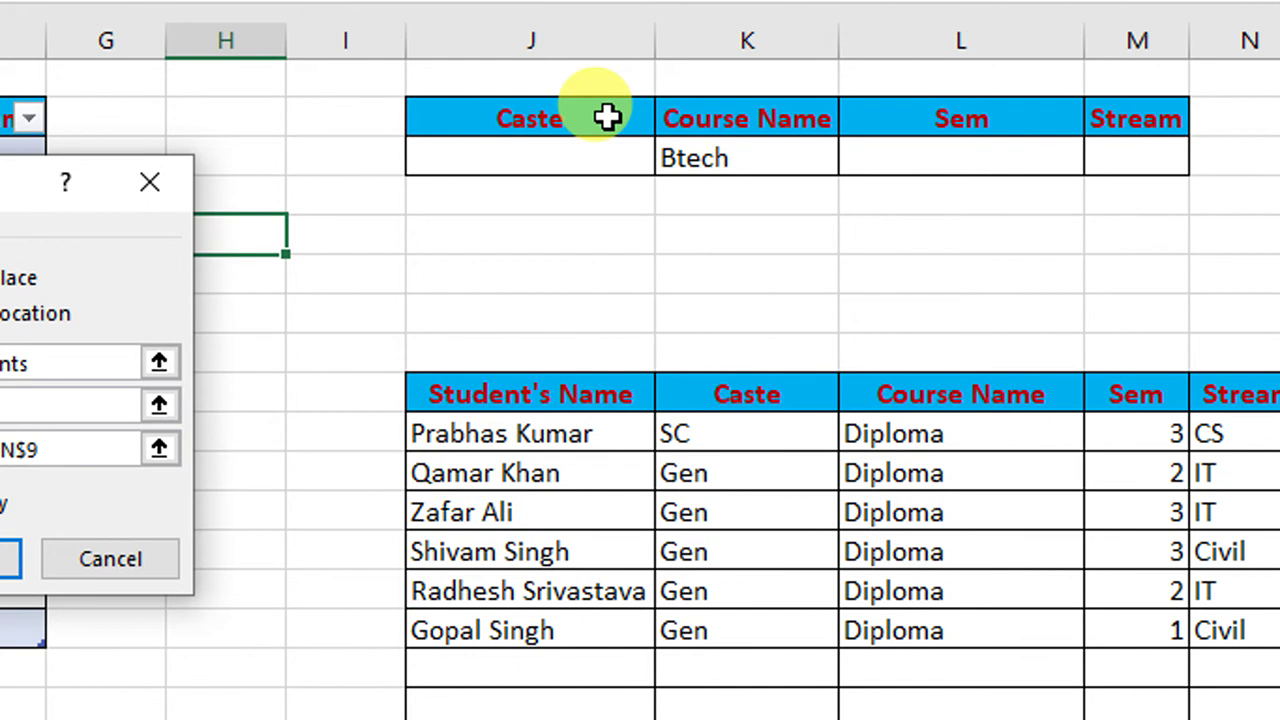
pyautogui.click(732, 100)
pyautogui.hotkey('shift', 'Right')
pyautogui.hotkey('shift', 'Right')
pyautogui.hotkey('shift', 'Right')
pyautogui.hotkey('shift', 'Down')
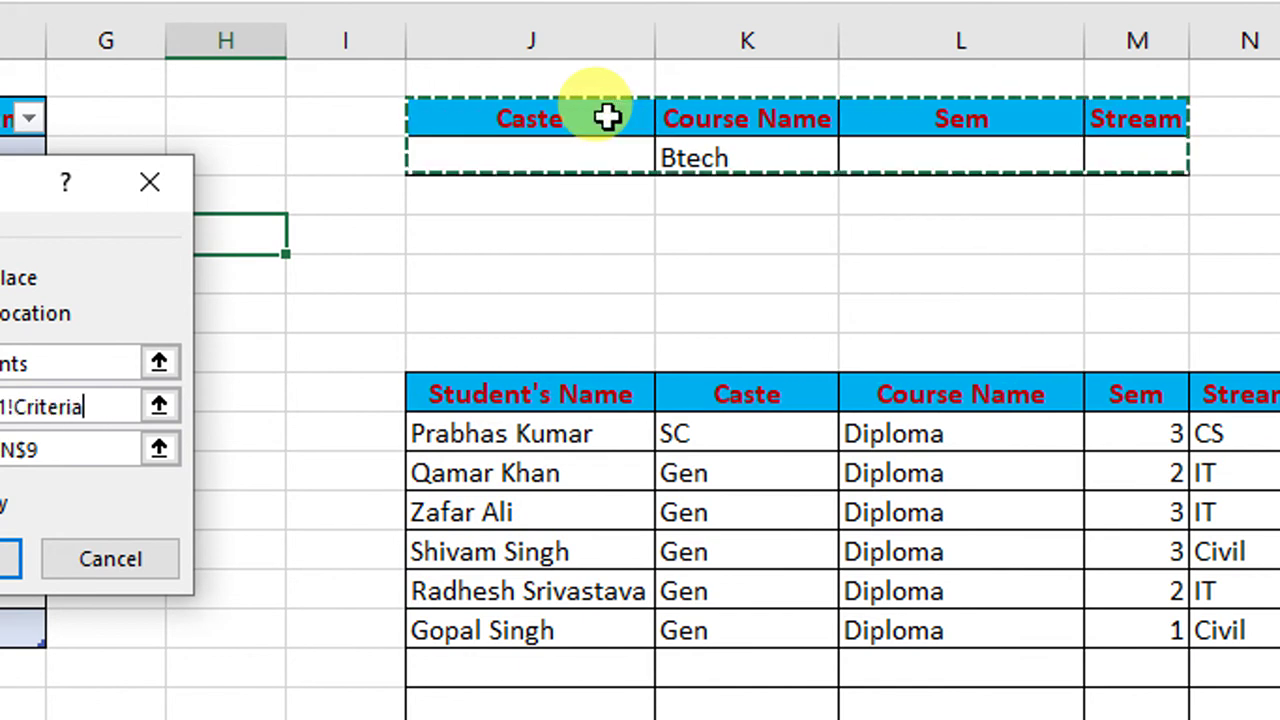
pyautogui.click(196, 458)
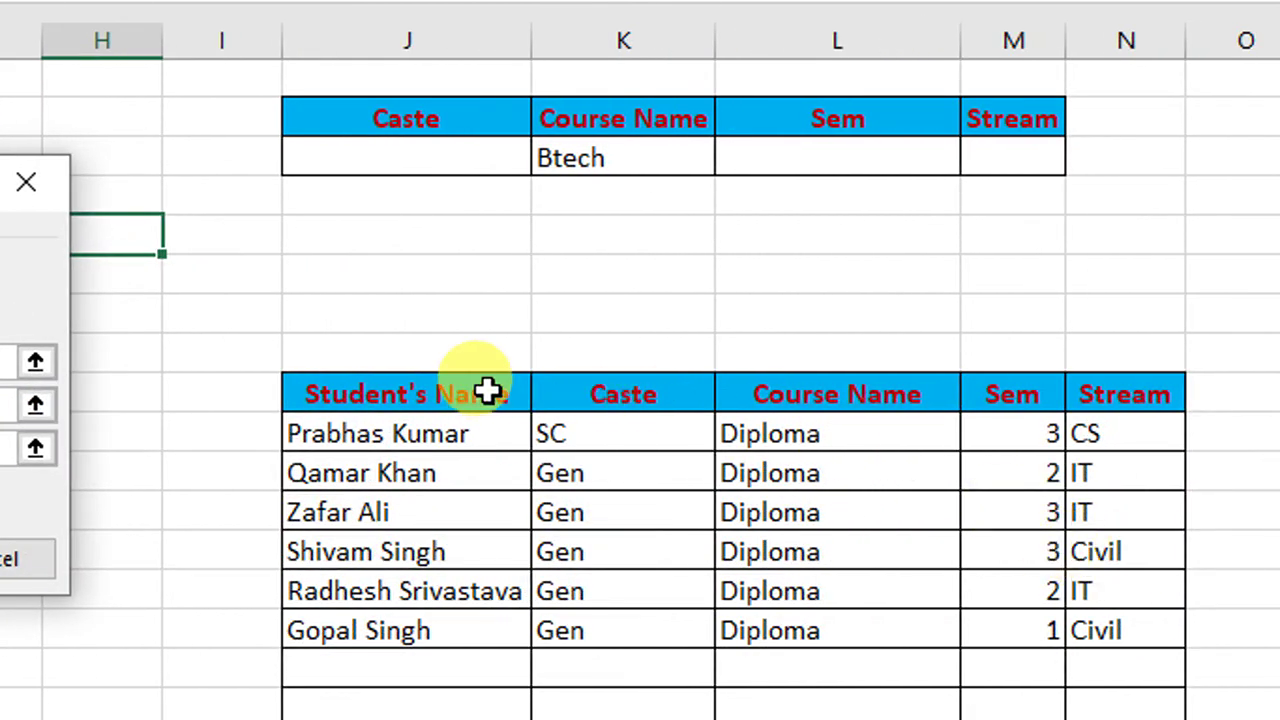
pyautogui.click(487, 392)
pyautogui.hotkey('shift', 'Right')
pyautogui.hotkey('shift', 'Right')
pyautogui.hotkey('shift', 'Right')
pyautogui.hotkey('shift', 'Right')
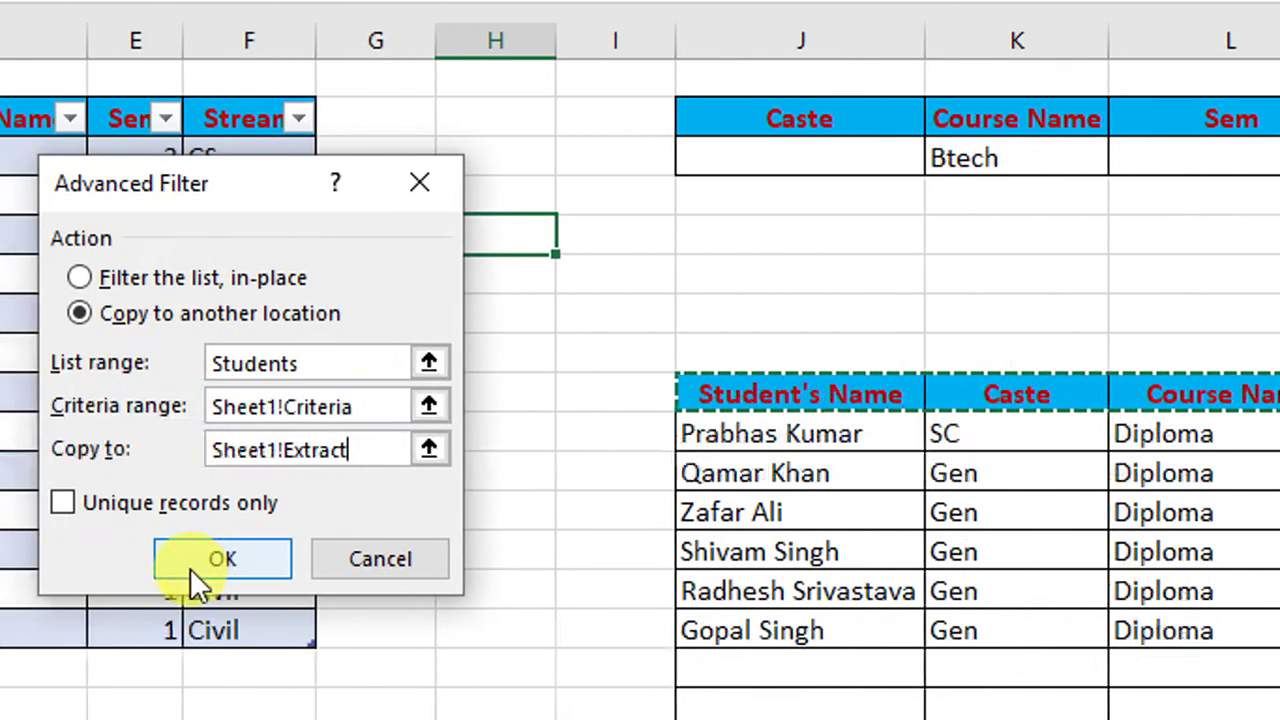
pyautogui.click(199, 555)
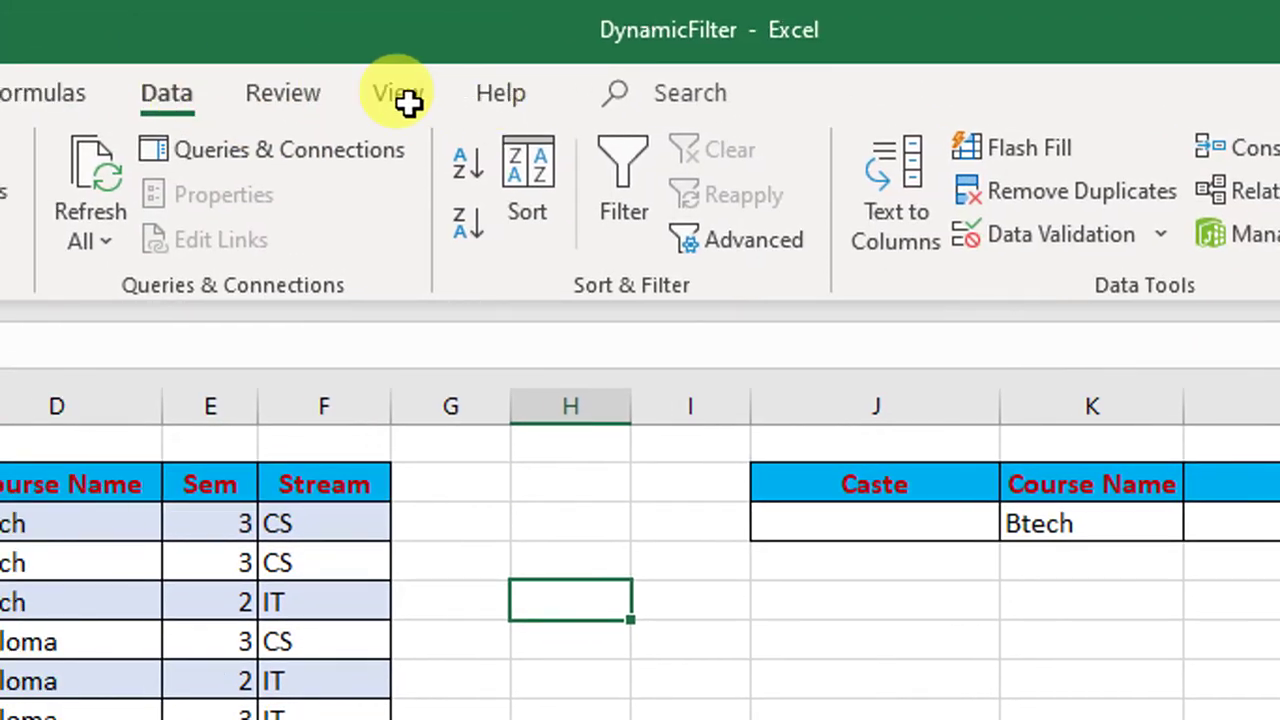
# - Choose Stop Recording under View > Macros to end macro One
pyautogui.click(409, 103)
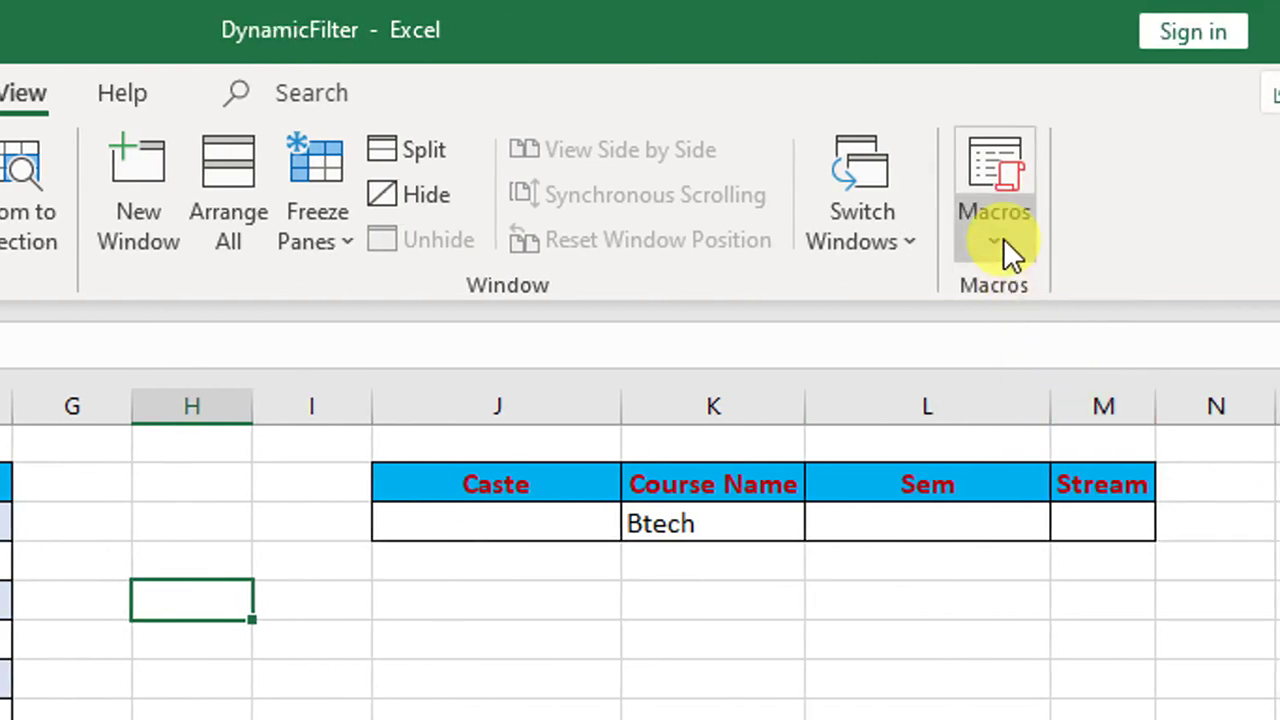
pyautogui.click(1003, 238)
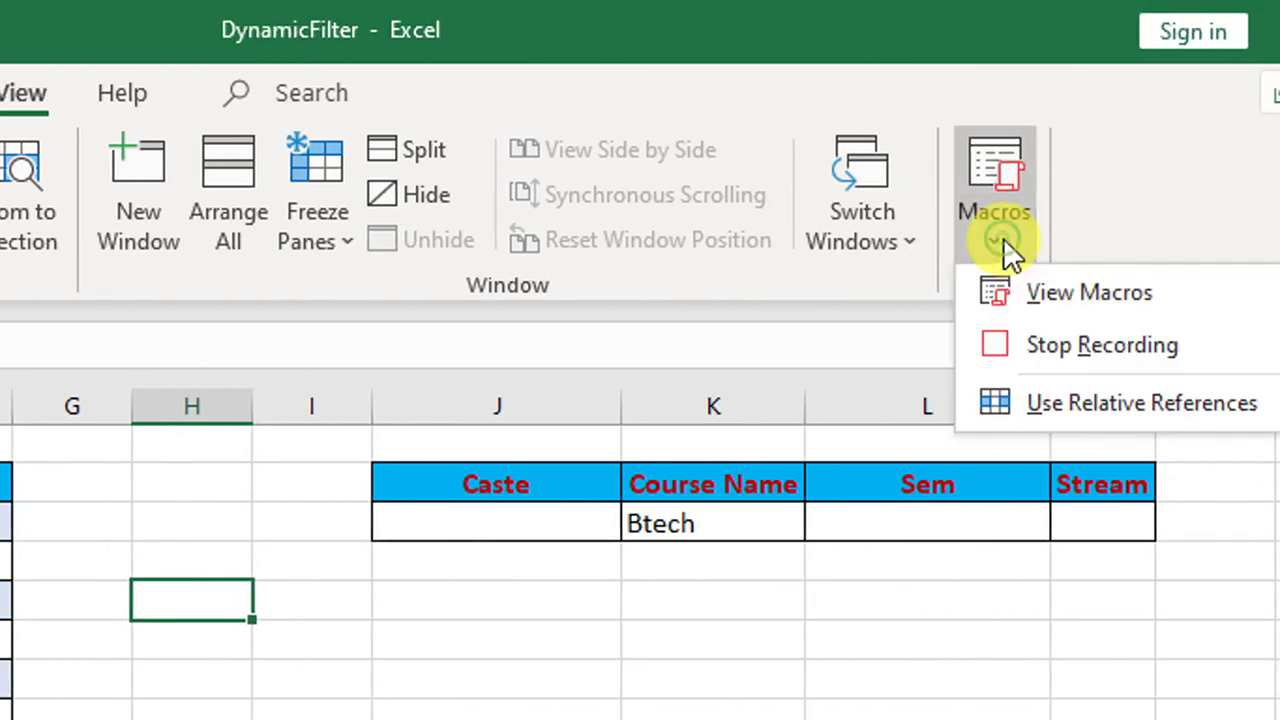
pyautogui.click(1003, 343)
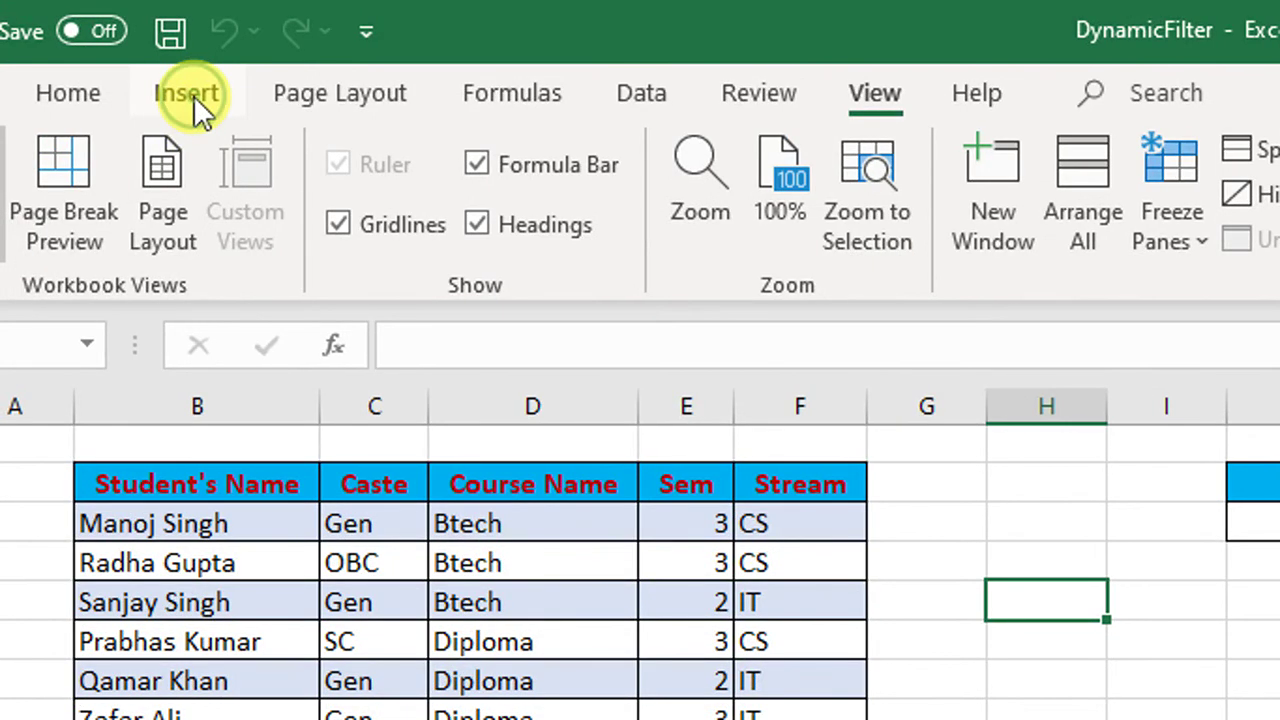
# - Draw a rectangle from Insert > Shapes to the right of the Students list
pyautogui.click(186, 93)
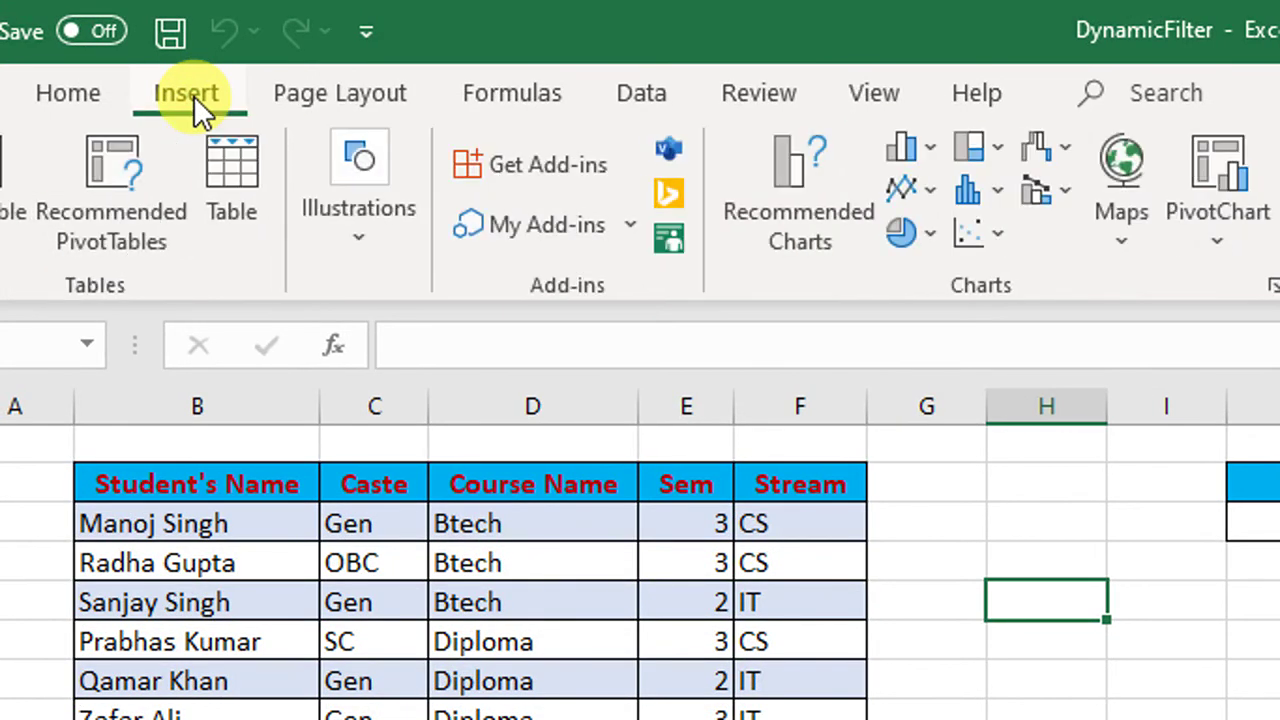
pyautogui.click(345, 228)
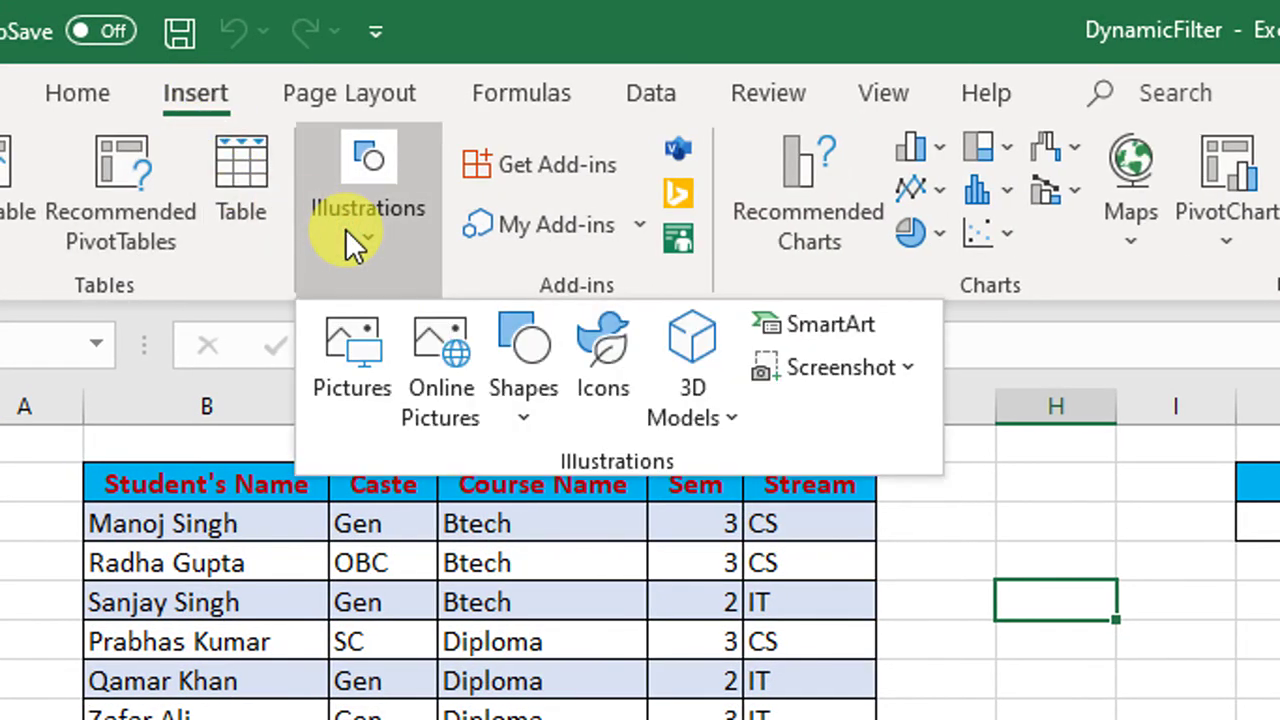
pyautogui.click(527, 362)
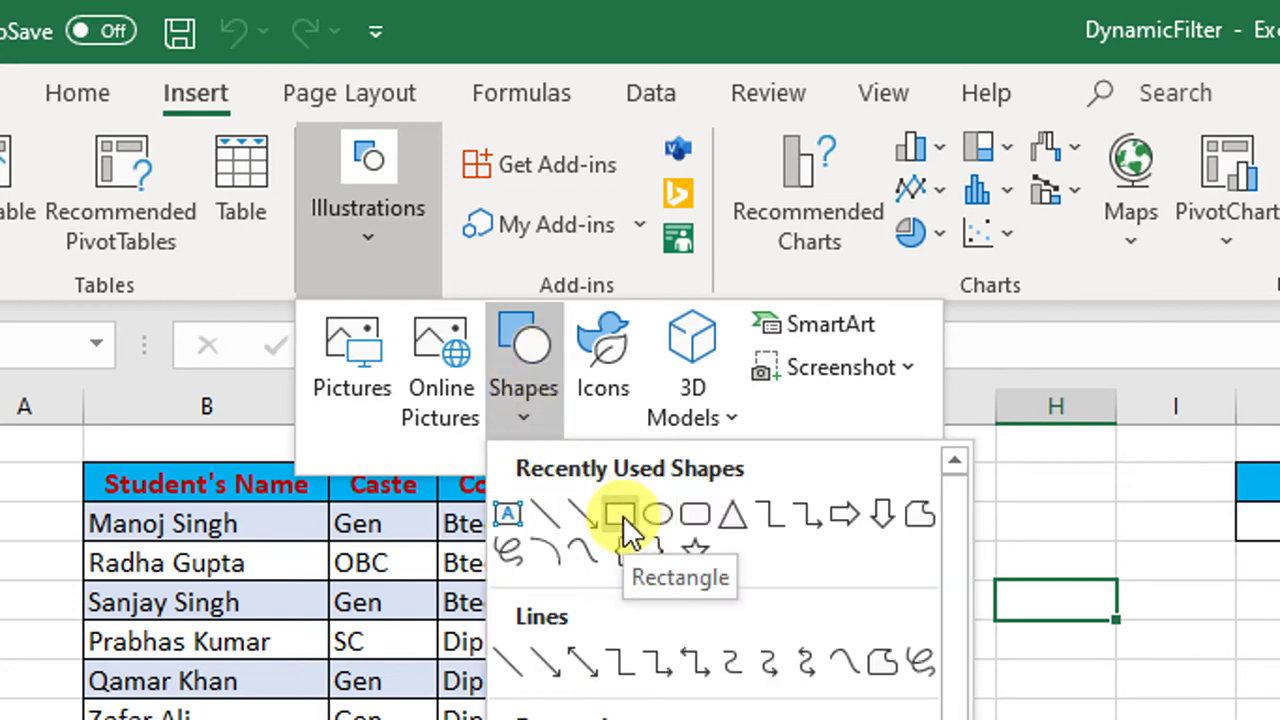
pyautogui.click(623, 516)
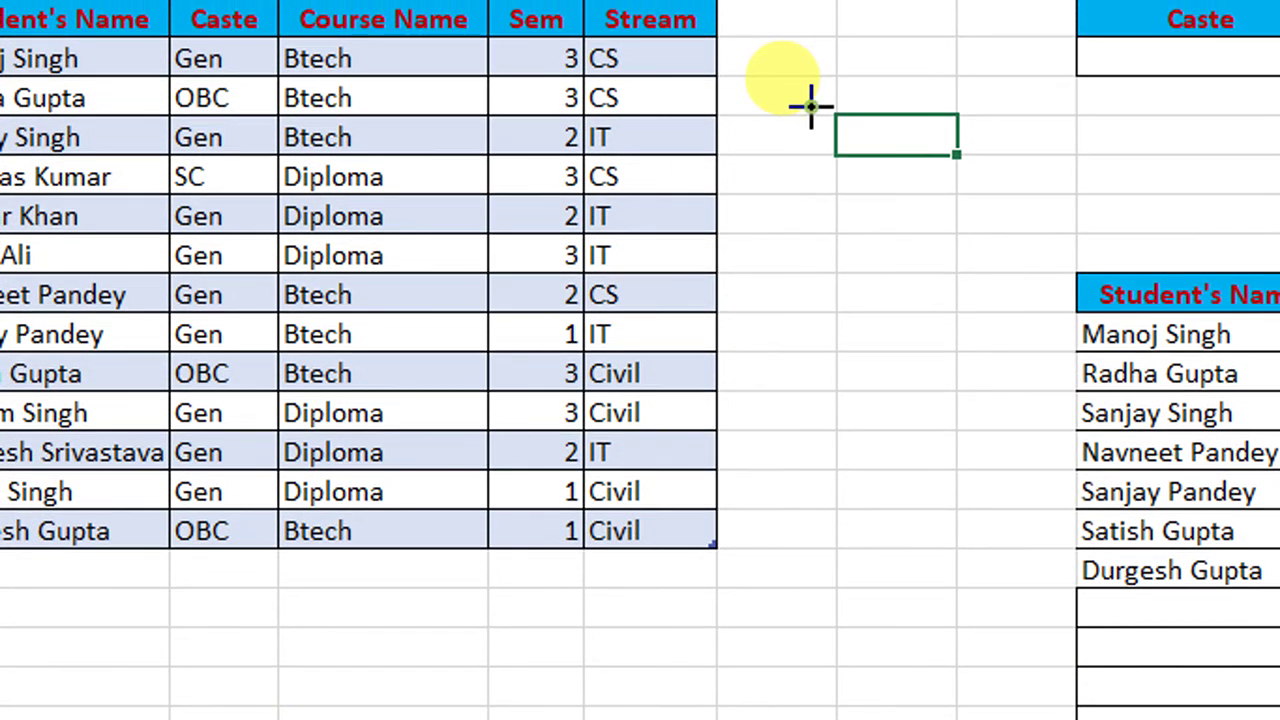
pyautogui.moveTo(813, 107); pyautogui.dragTo(1011, 208)
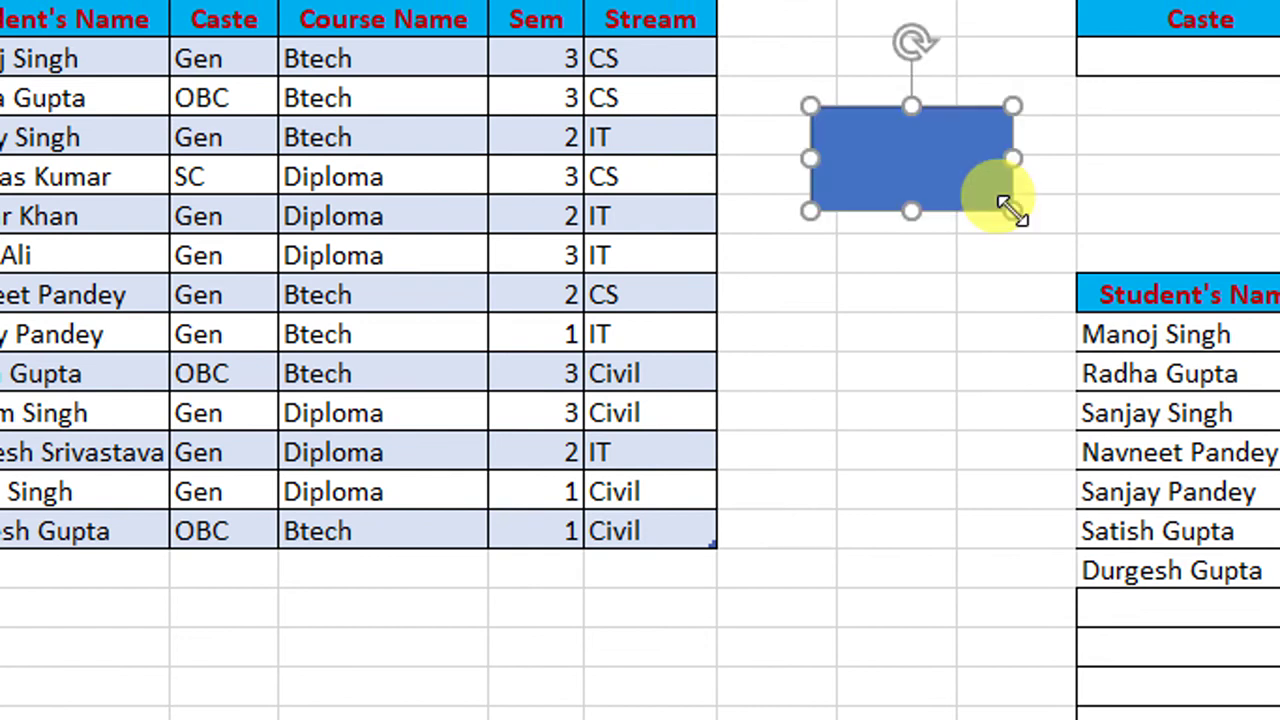
pyautogui.rightClick(917, 158)
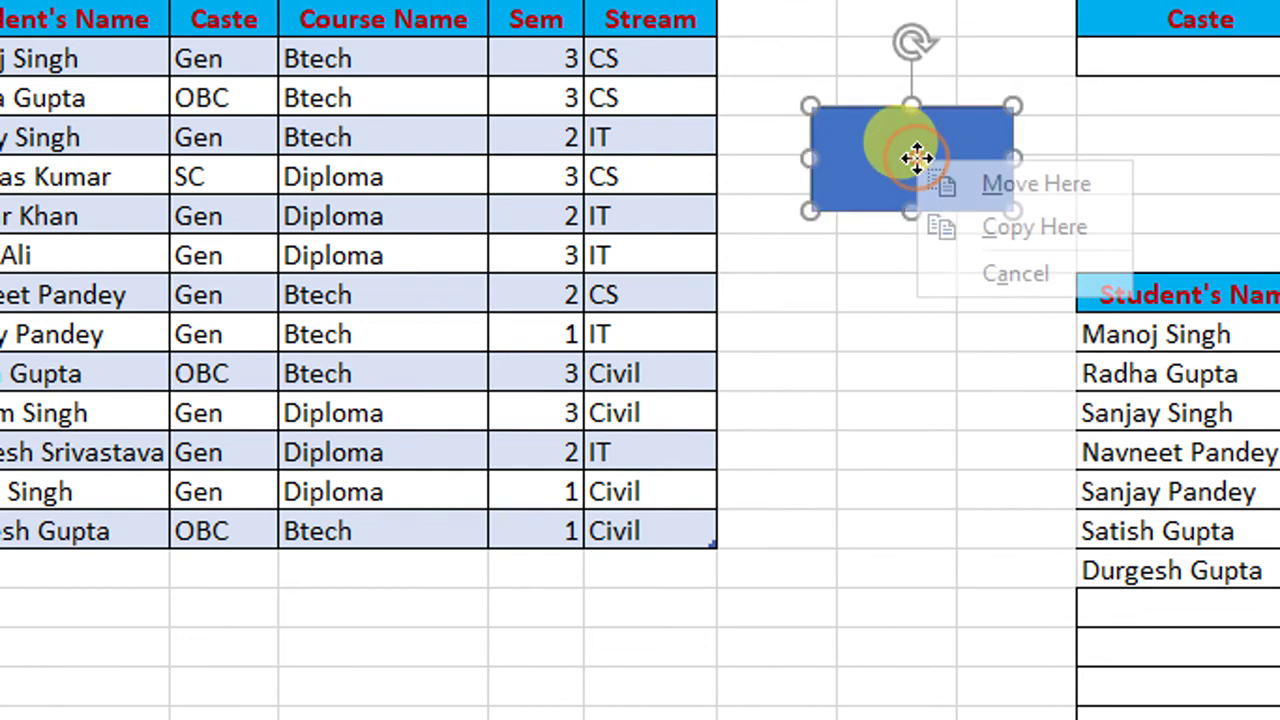
pyautogui.click(700, 375)
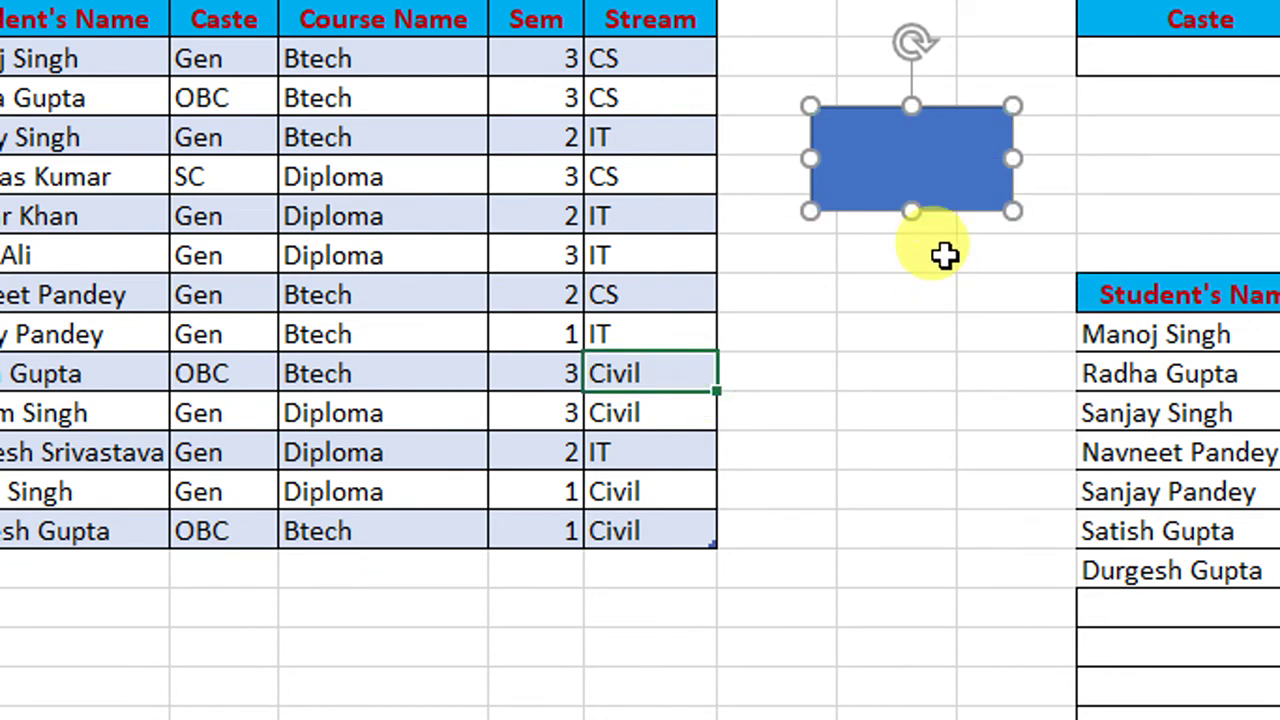
pyautogui.rightClick(908, 173)
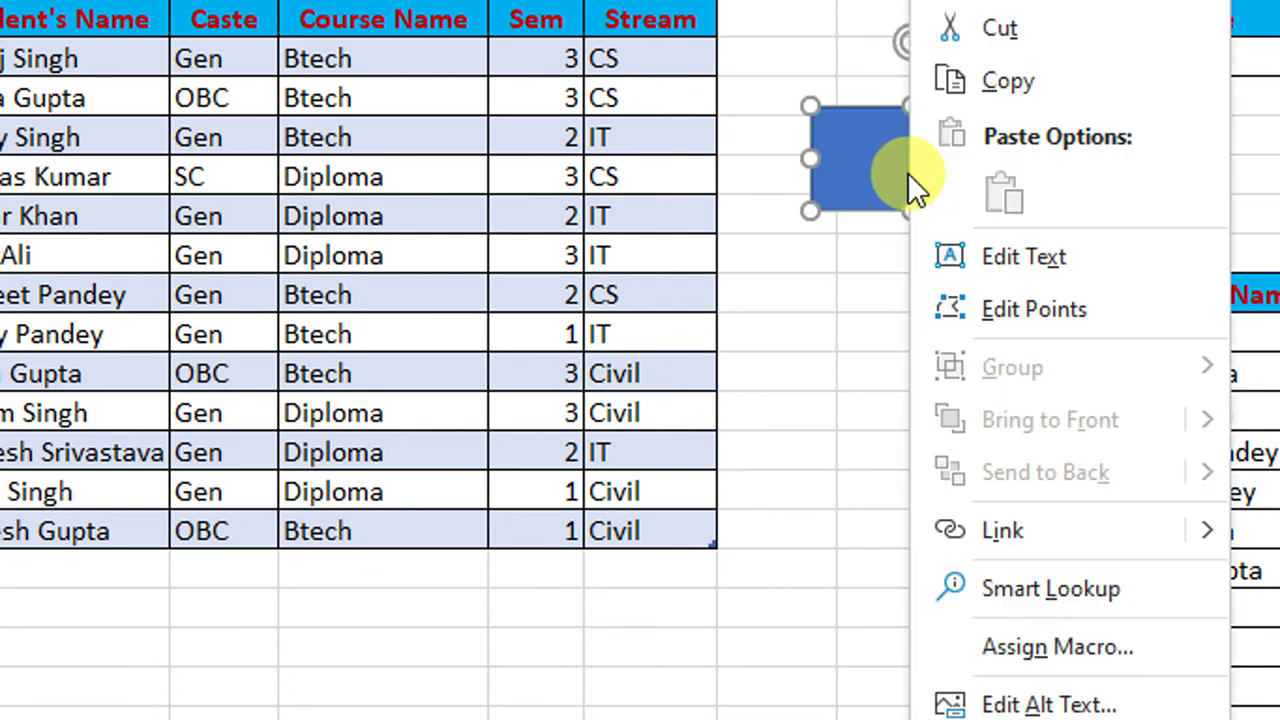
# - Type REFRESH into the rectangle and enlarge its font size
pyautogui.click(1022, 257)
pyautogui.click(814, 175)
pyautogui.write('REFRESH')
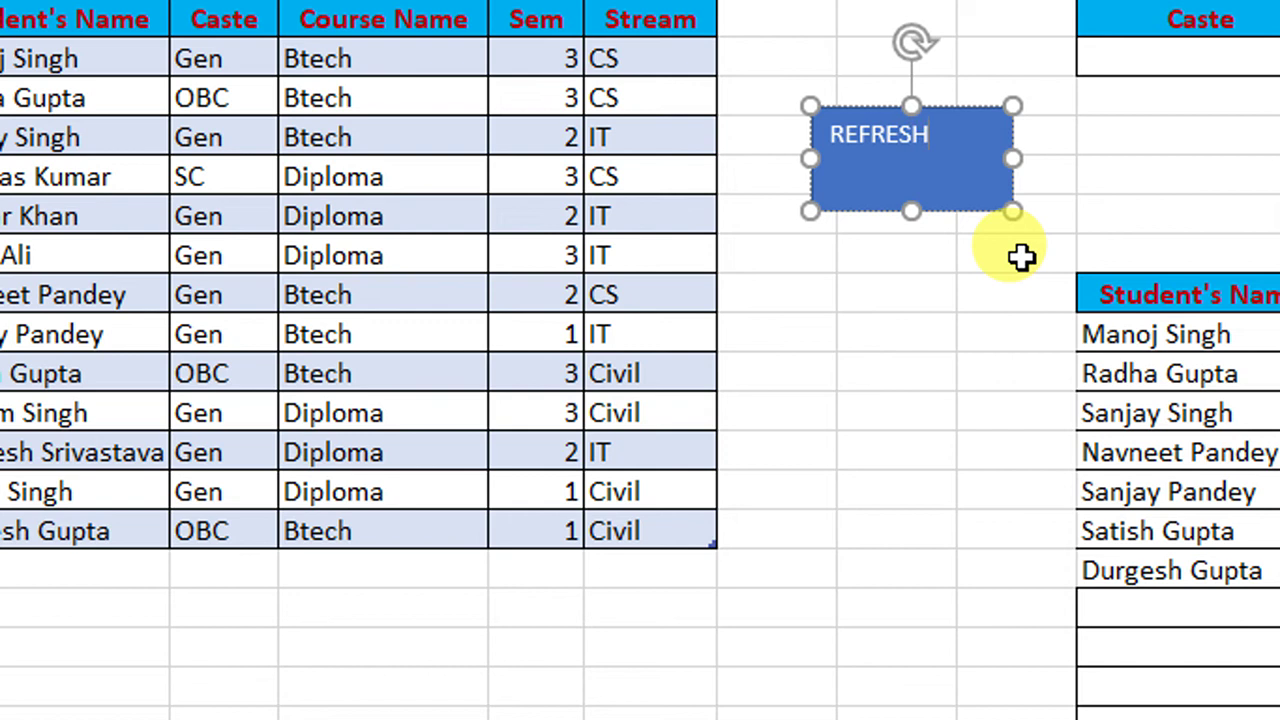
pyautogui.hotkey('ctrl', 'a')
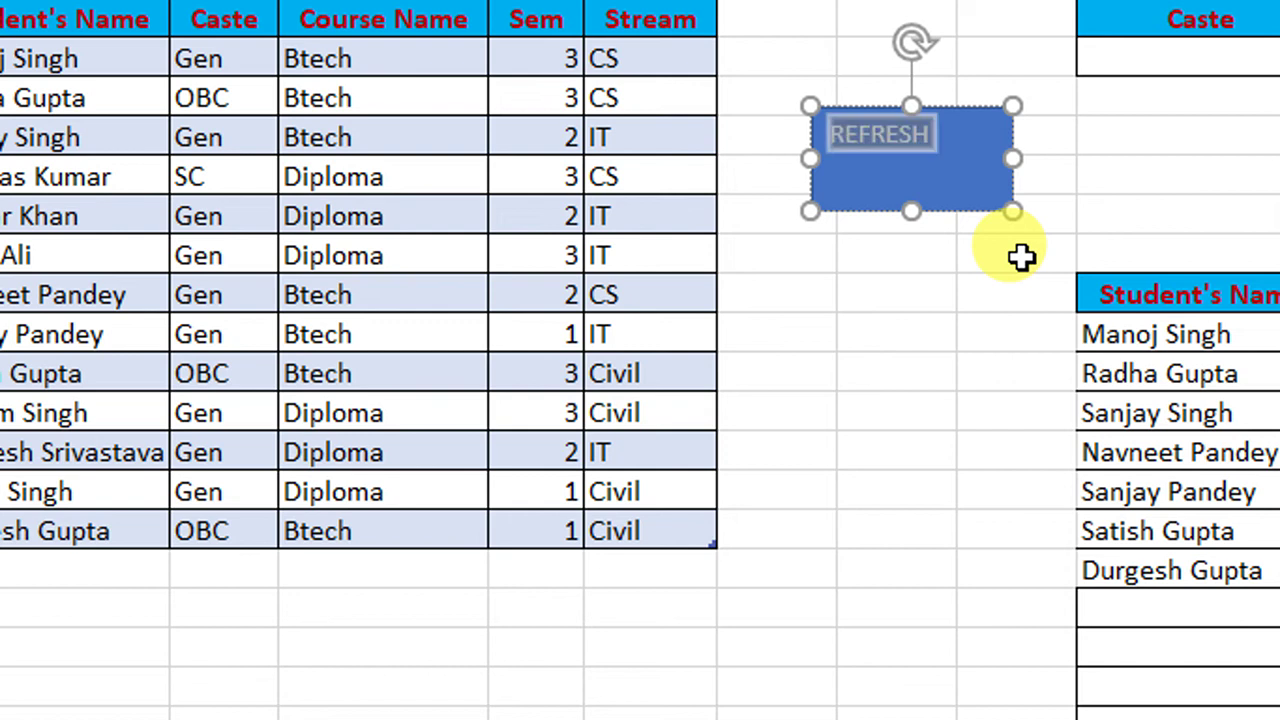
pyautogui.press('Right')
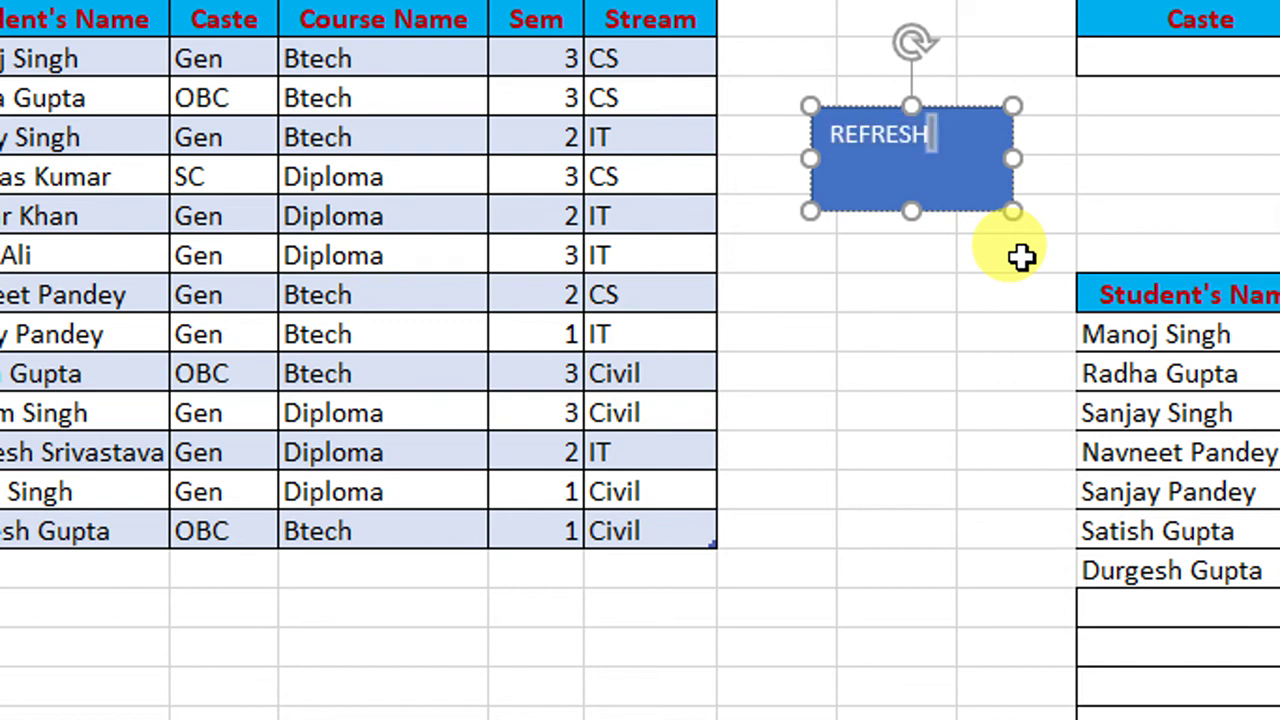
pyautogui.hotkey('ctrl', 'a')
pyautogui.hotkey('ctrl', 'shift', '.')
pyautogui.hotkey('ctrl', 'shift', '.')
pyautogui.hotkey('ctrl', 'shift', '.')
pyautogui.hotkey('ctrl', 'shift', '.')
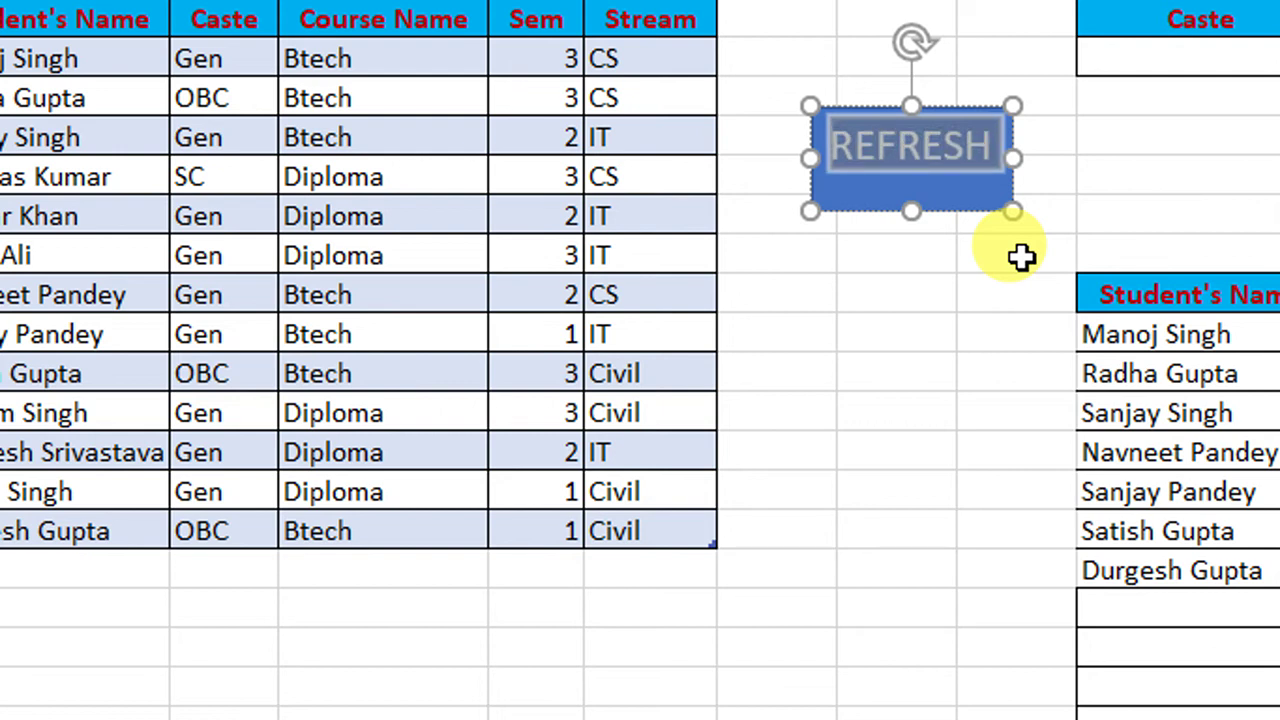
pyautogui.click(950, 335)
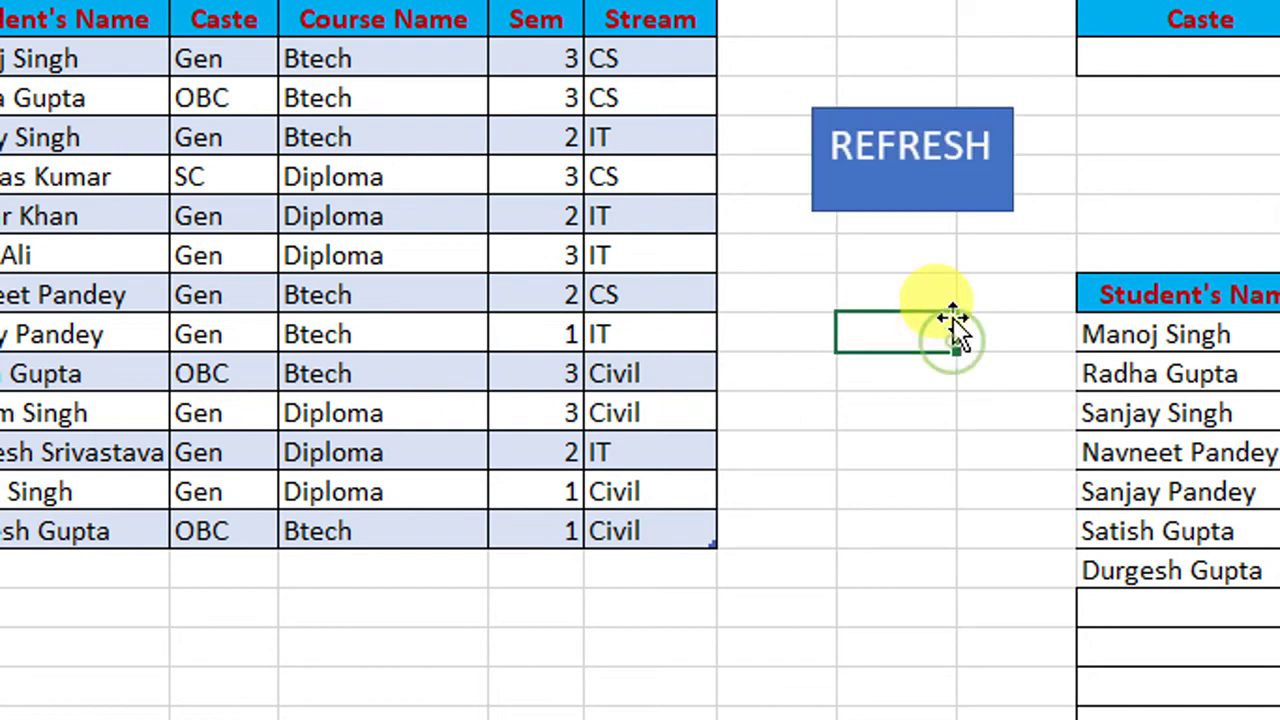
pyautogui.click(919, 193)
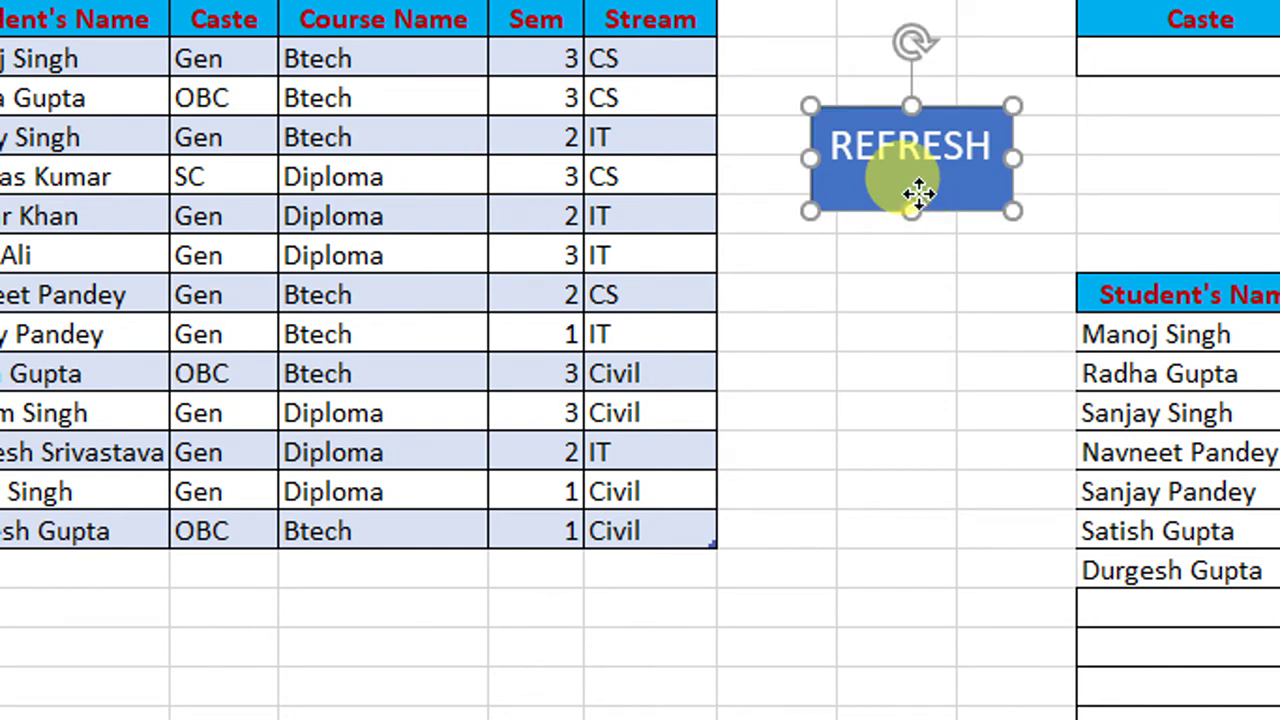
# - Assign macro One to the REFRESH rectangle via Assign Macro
pyautogui.rightClick(919, 193)
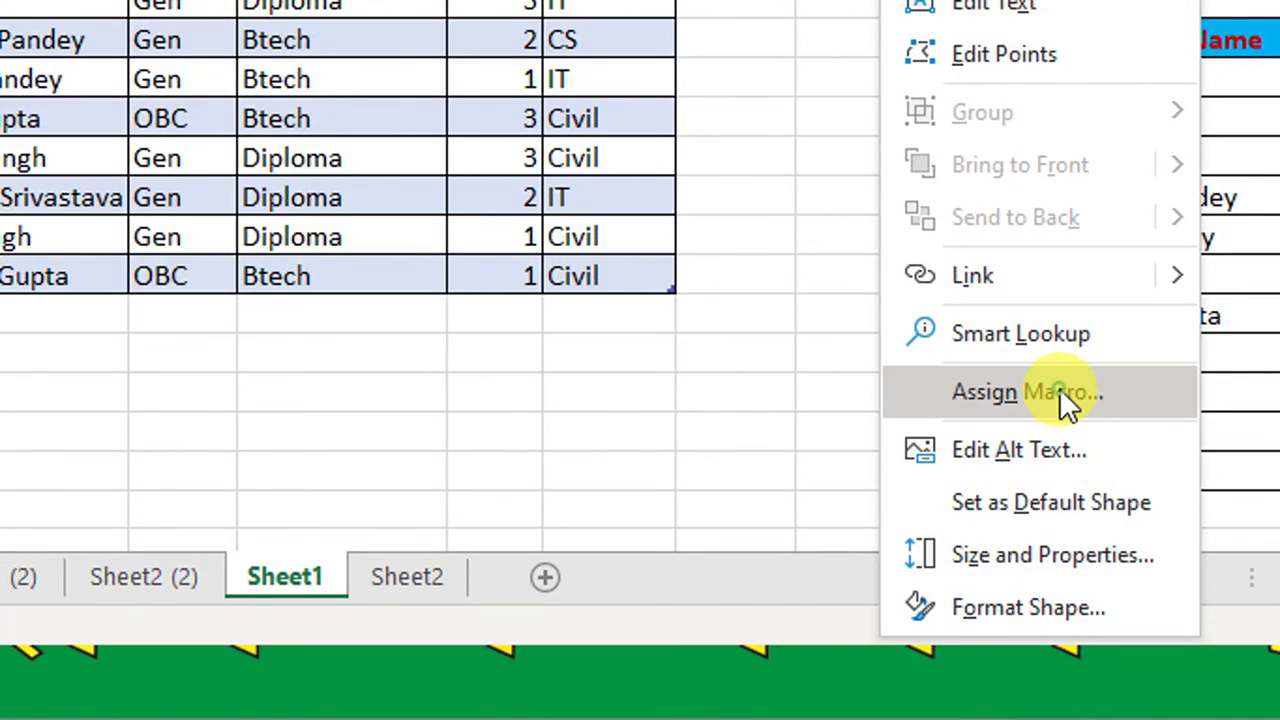
pyautogui.click(1065, 402)
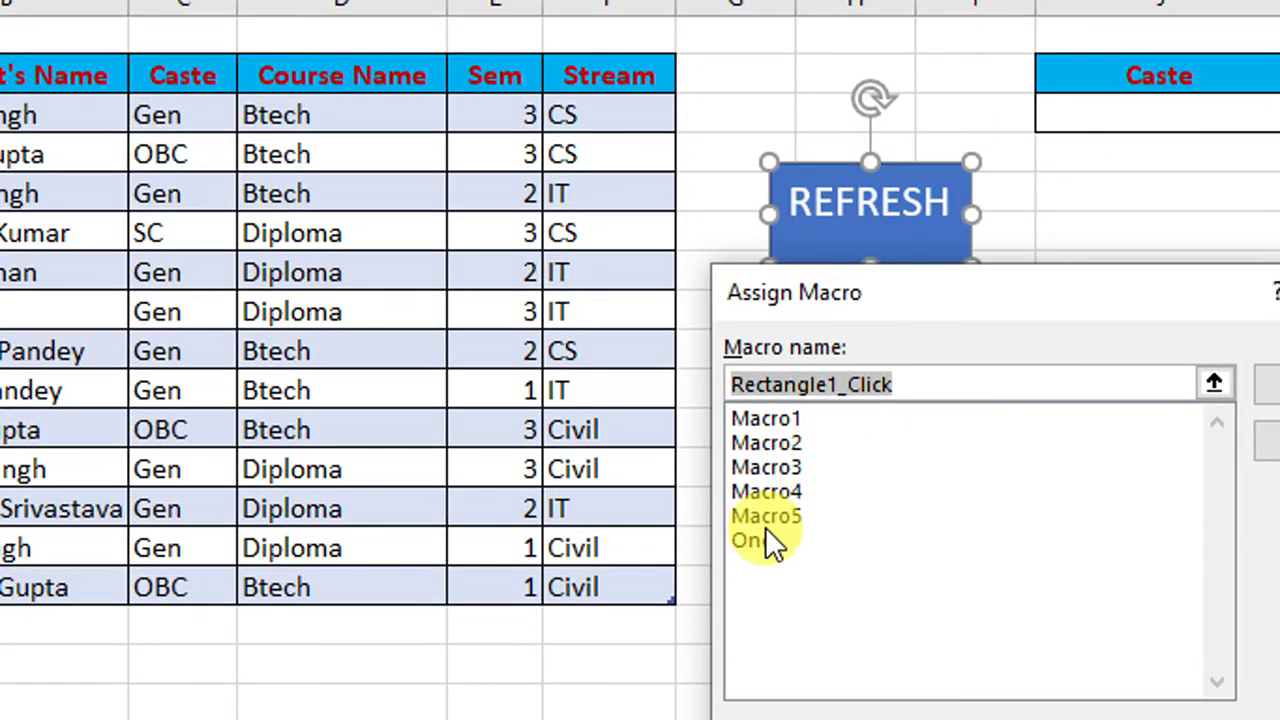
pyautogui.click(766, 538)
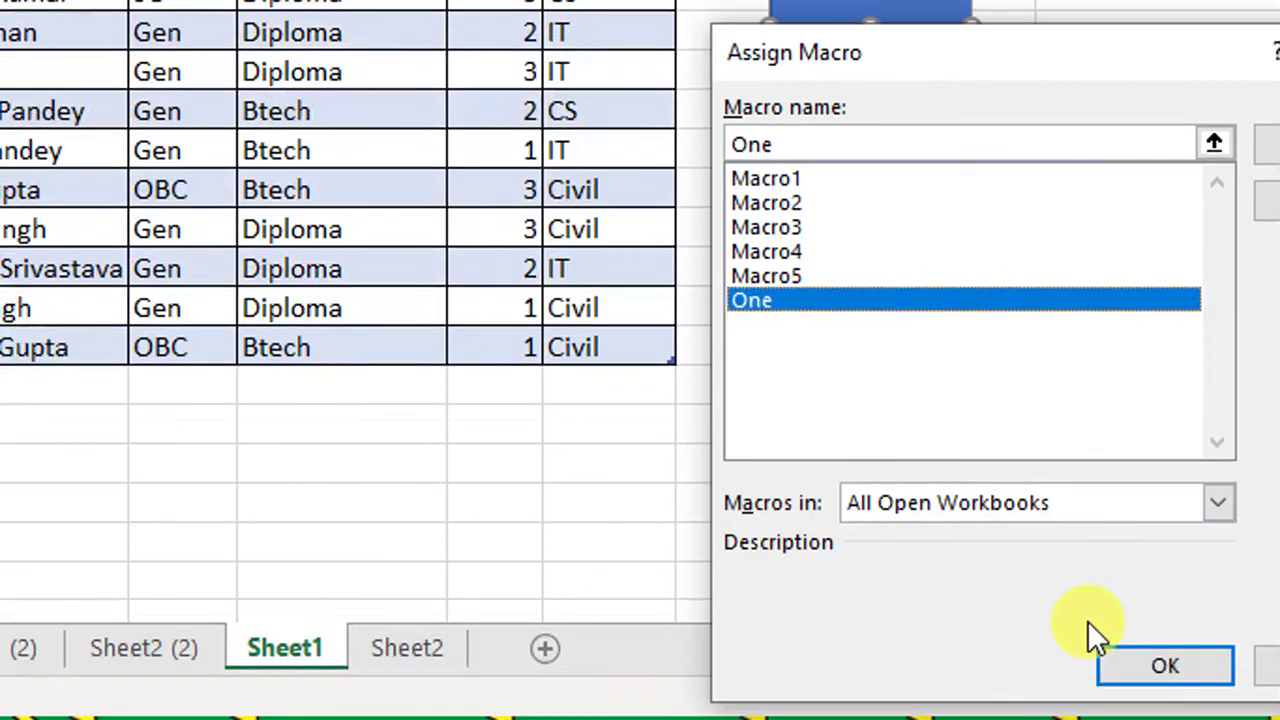
pyautogui.click(1115, 660)
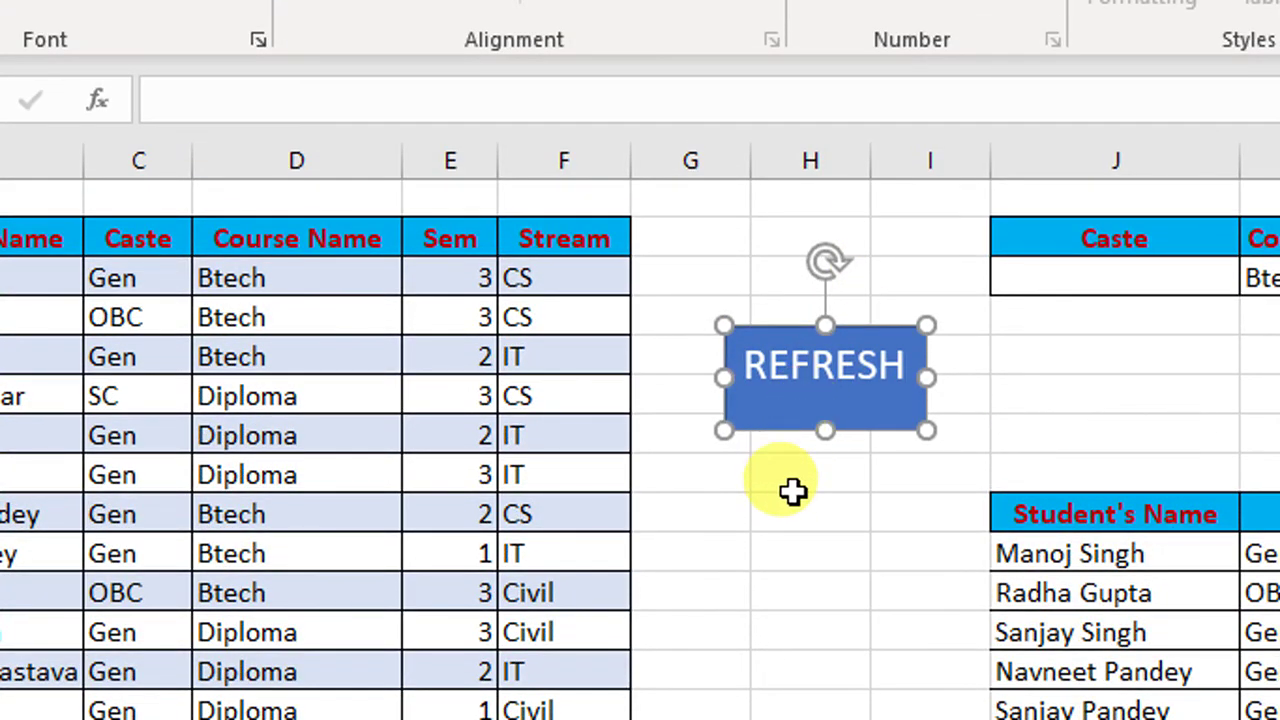
# - Set the Course Name criterion in K3 to Diploma and rerun the filter with REFRESH
pyautogui.click(793, 507)
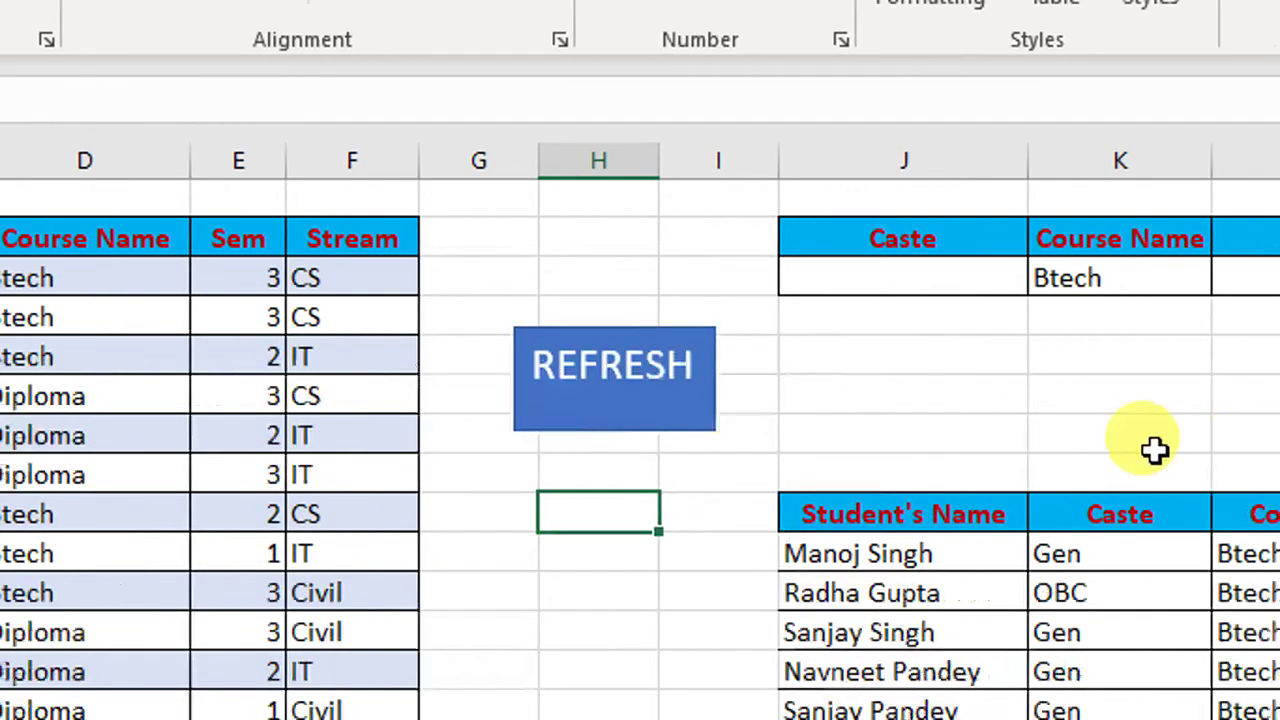
pyautogui.click(734, 278)
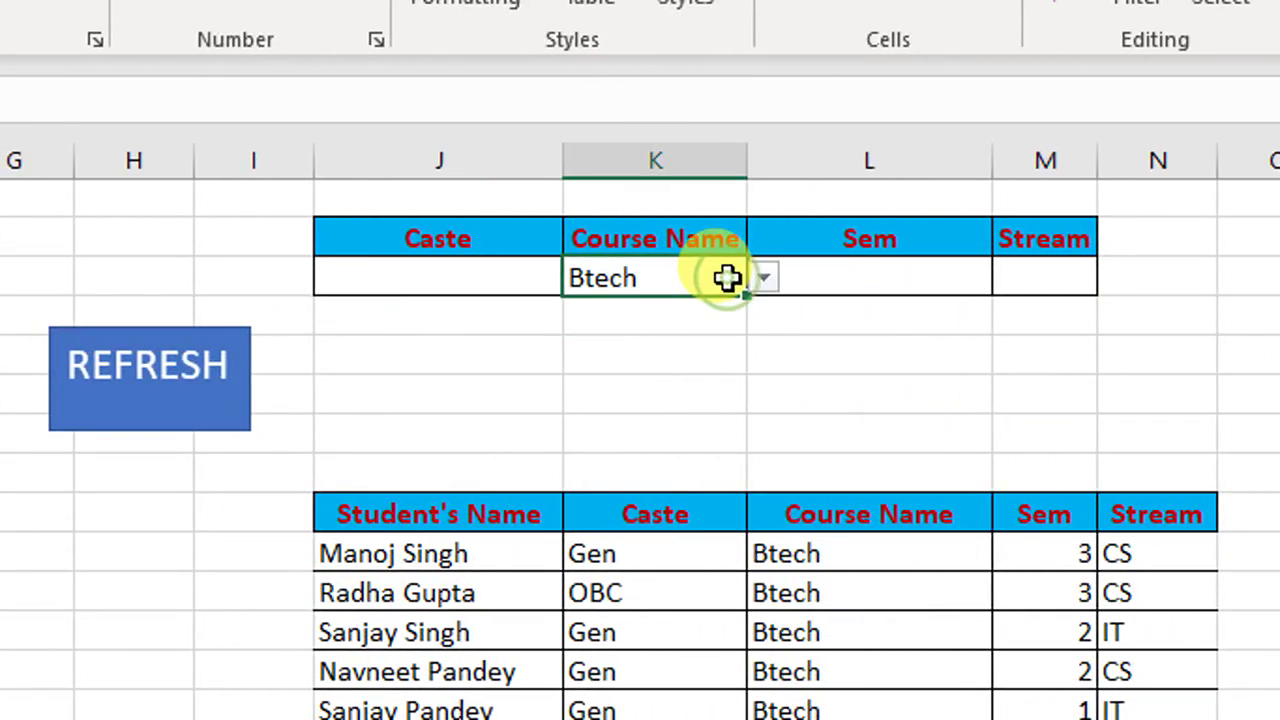
pyautogui.click(763, 284)
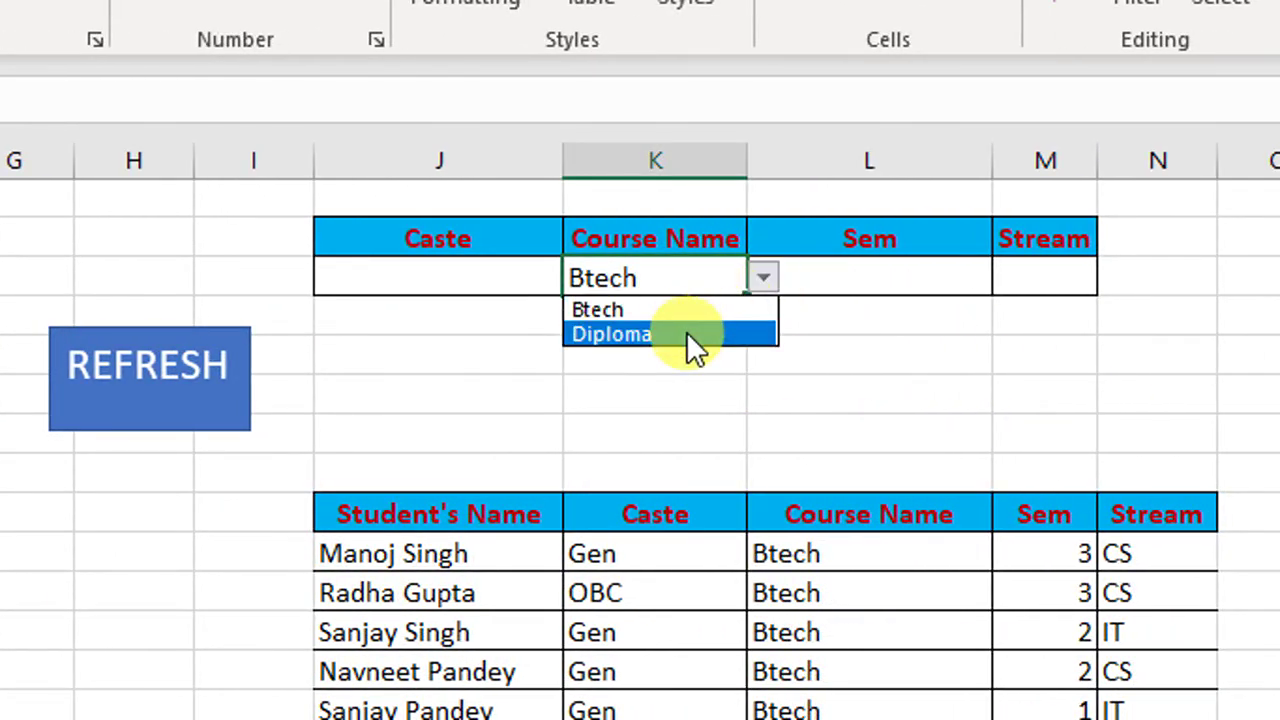
pyautogui.click(686, 332)
pyautogui.click(181, 398)
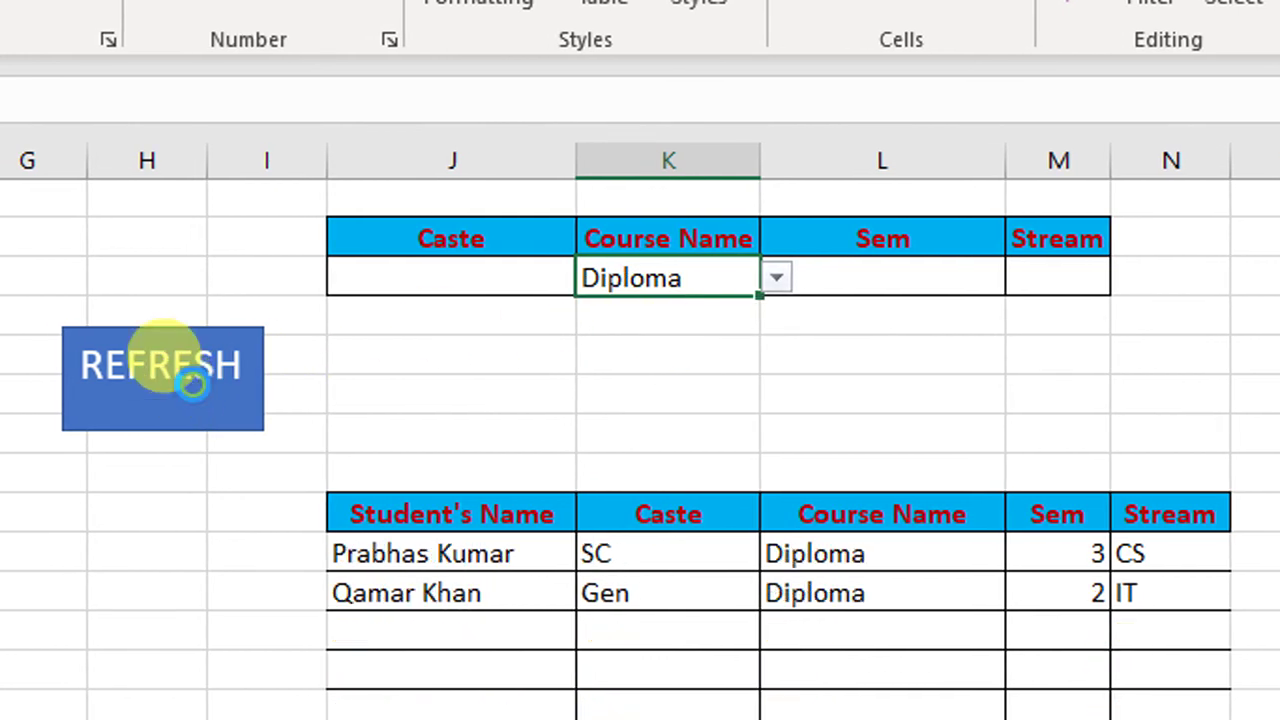
# - Add CS as the Stream criterion and refresh the results
pyautogui.scroll(-2, 303, 485)
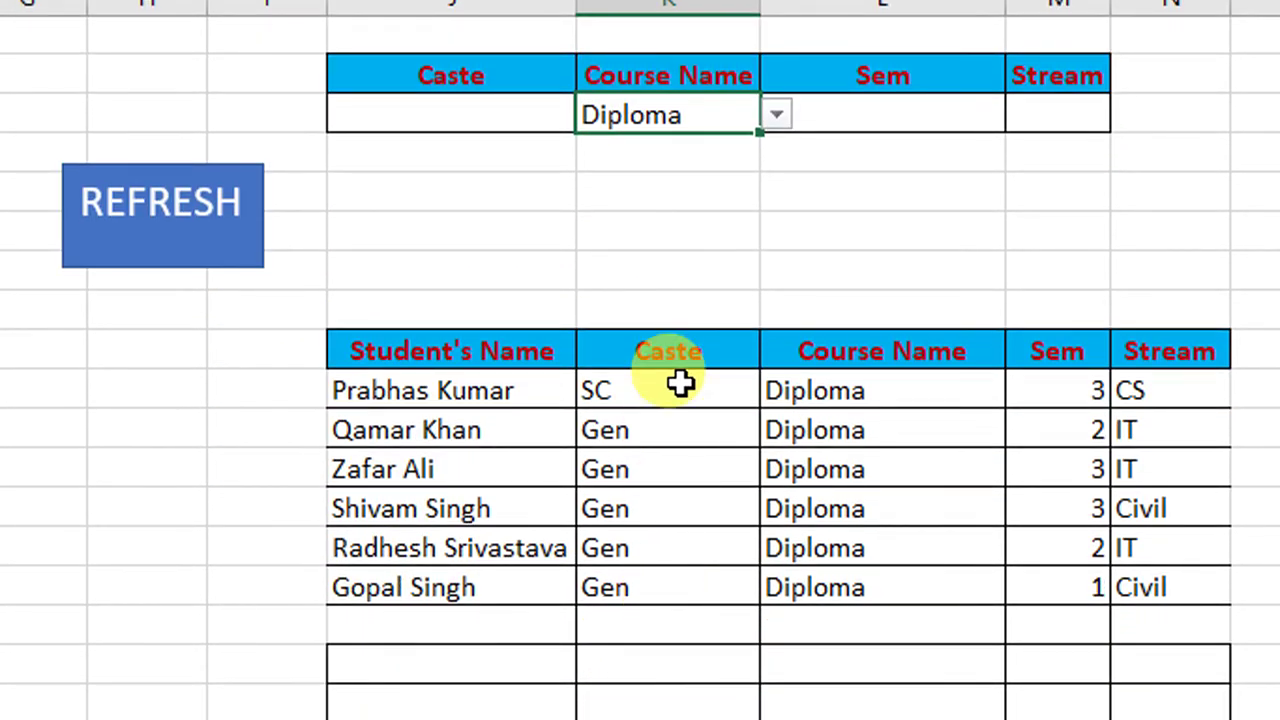
pyautogui.click(1075, 117)
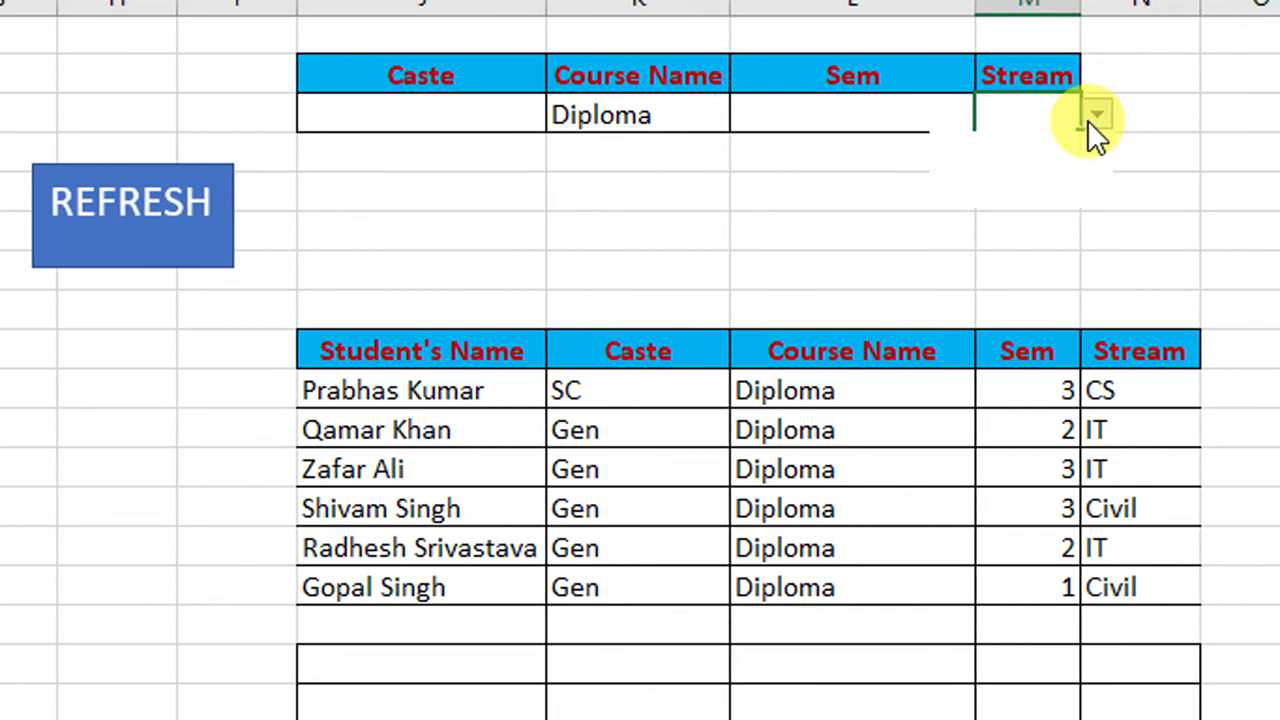
pyautogui.click(1092, 116)
pyautogui.click(1032, 152)
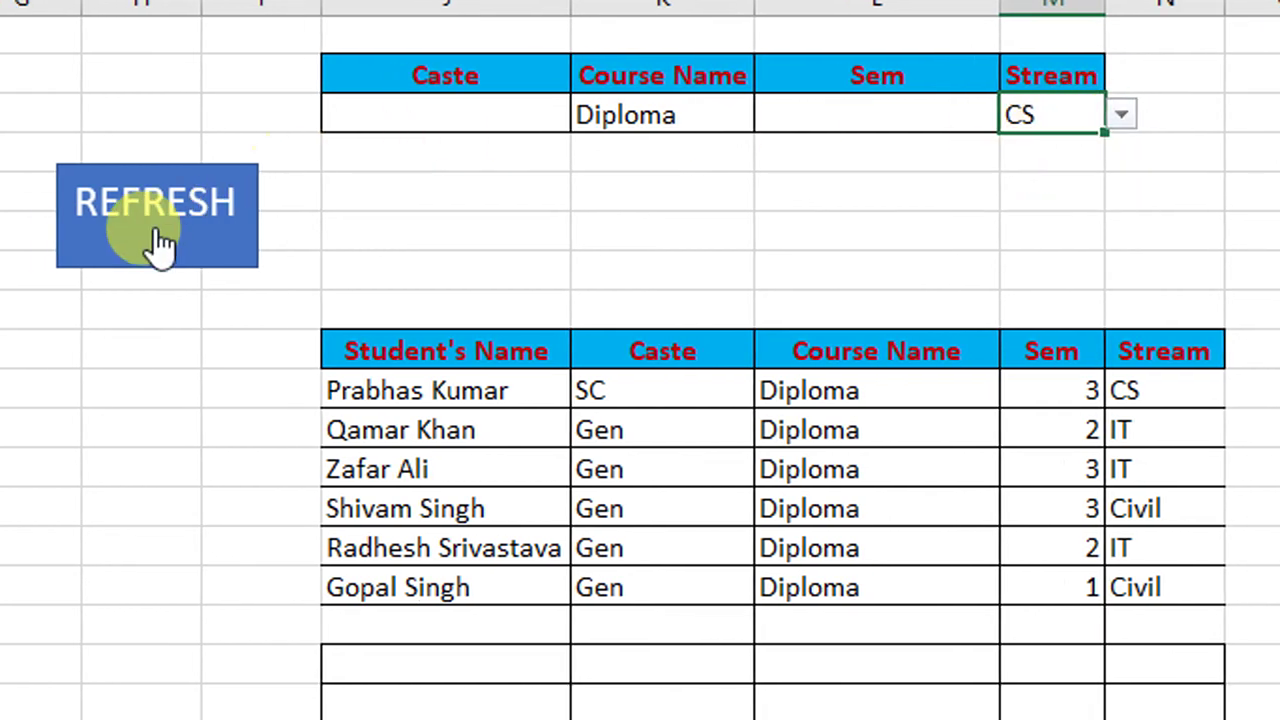
pyautogui.click(200, 245)
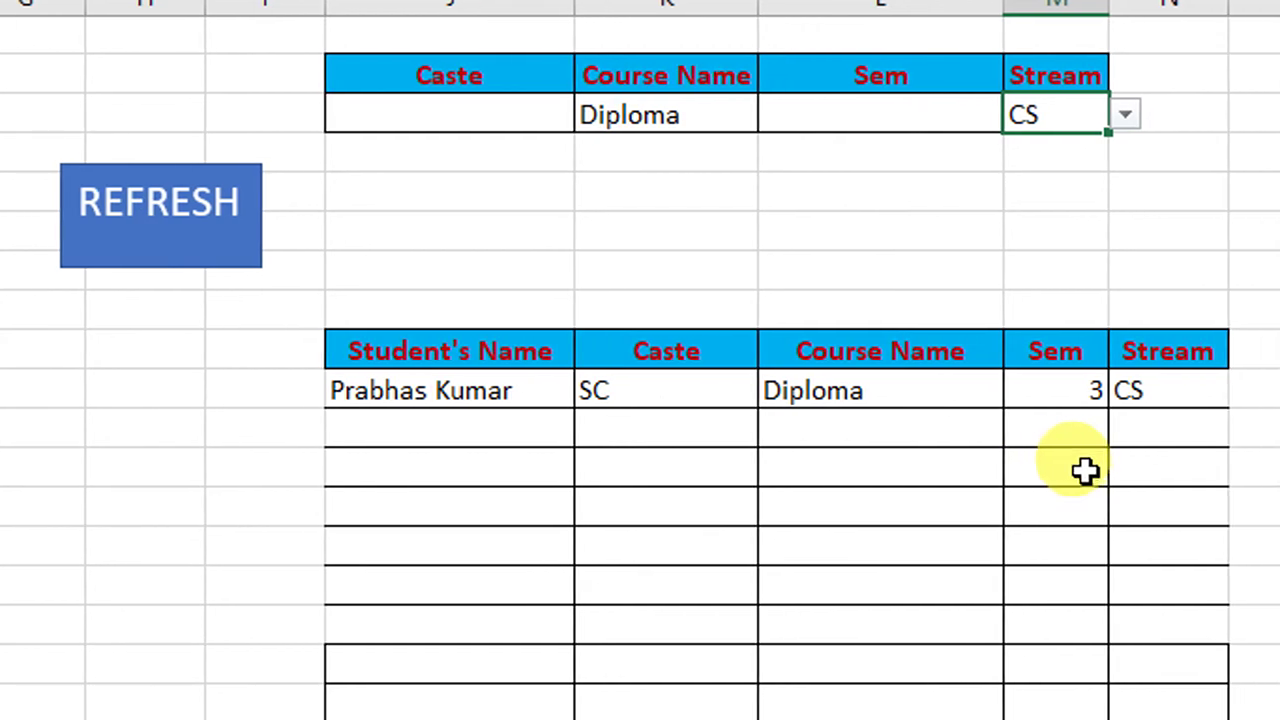
# - Set Caste to Gen and Course Name to Btech, then refresh to show two students
pyautogui.click(541, 117)
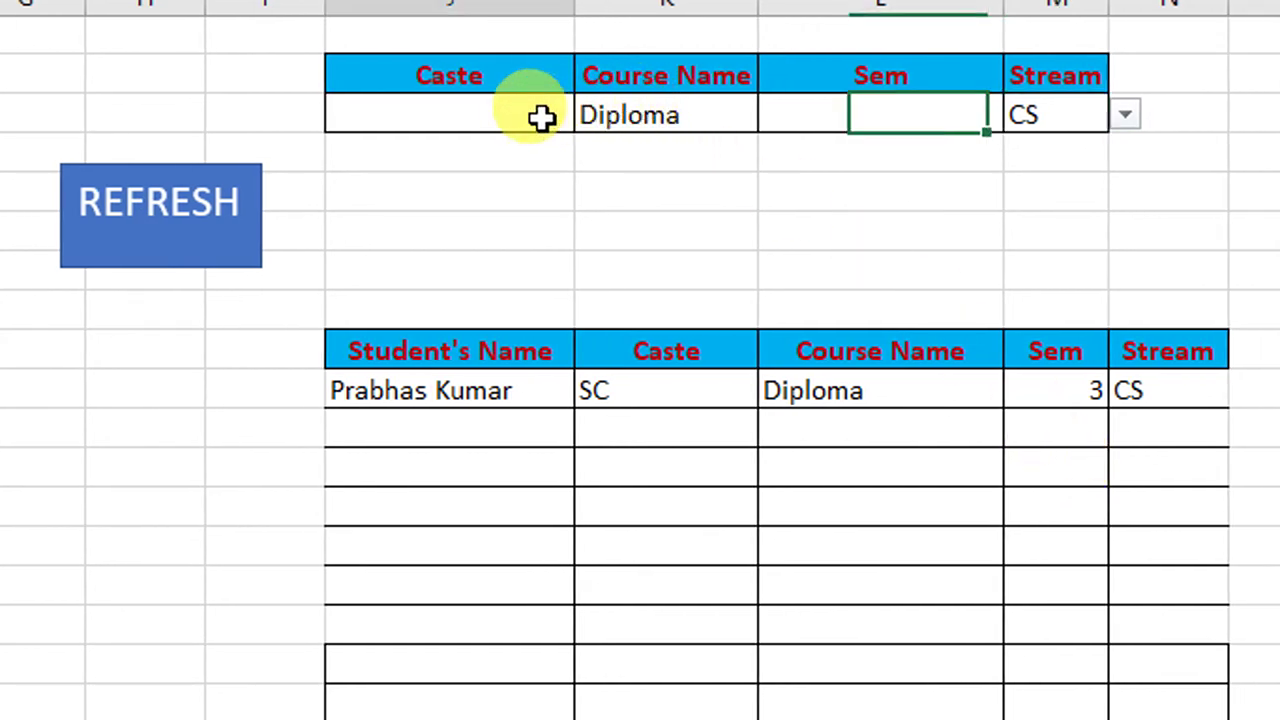
pyautogui.click(584, 117)
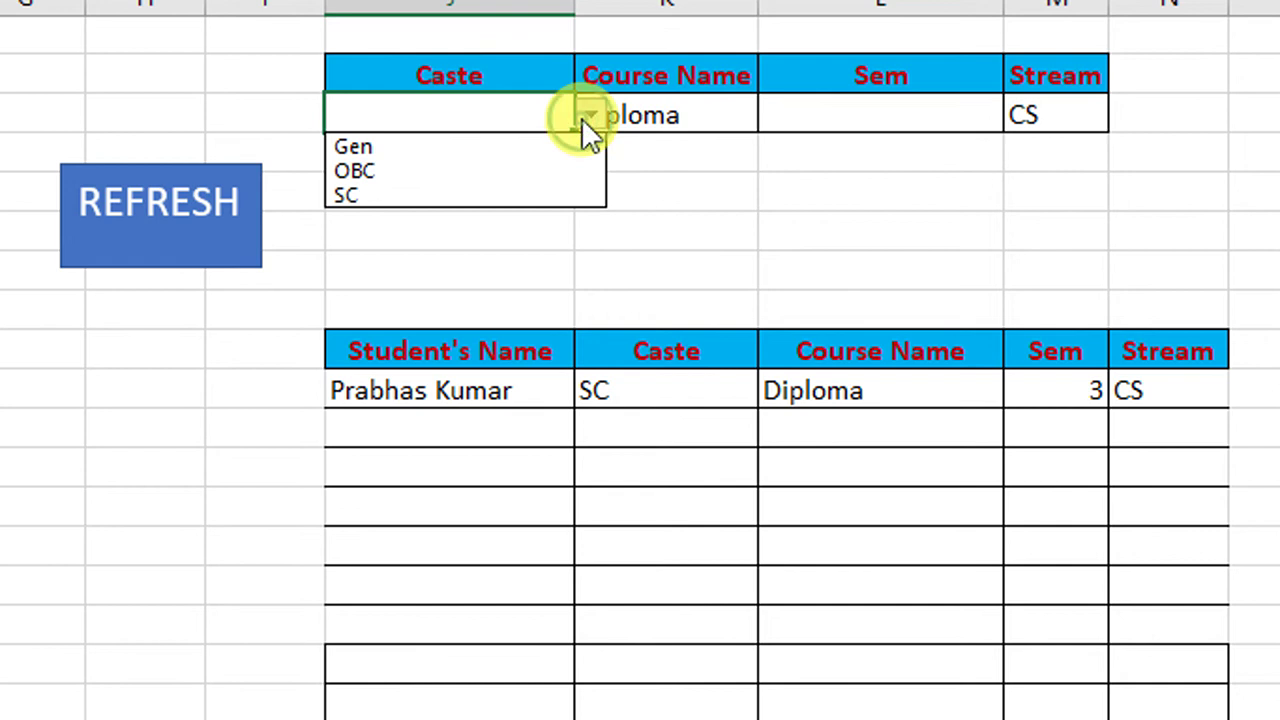
pyautogui.click(520, 150)
pyautogui.click(715, 118)
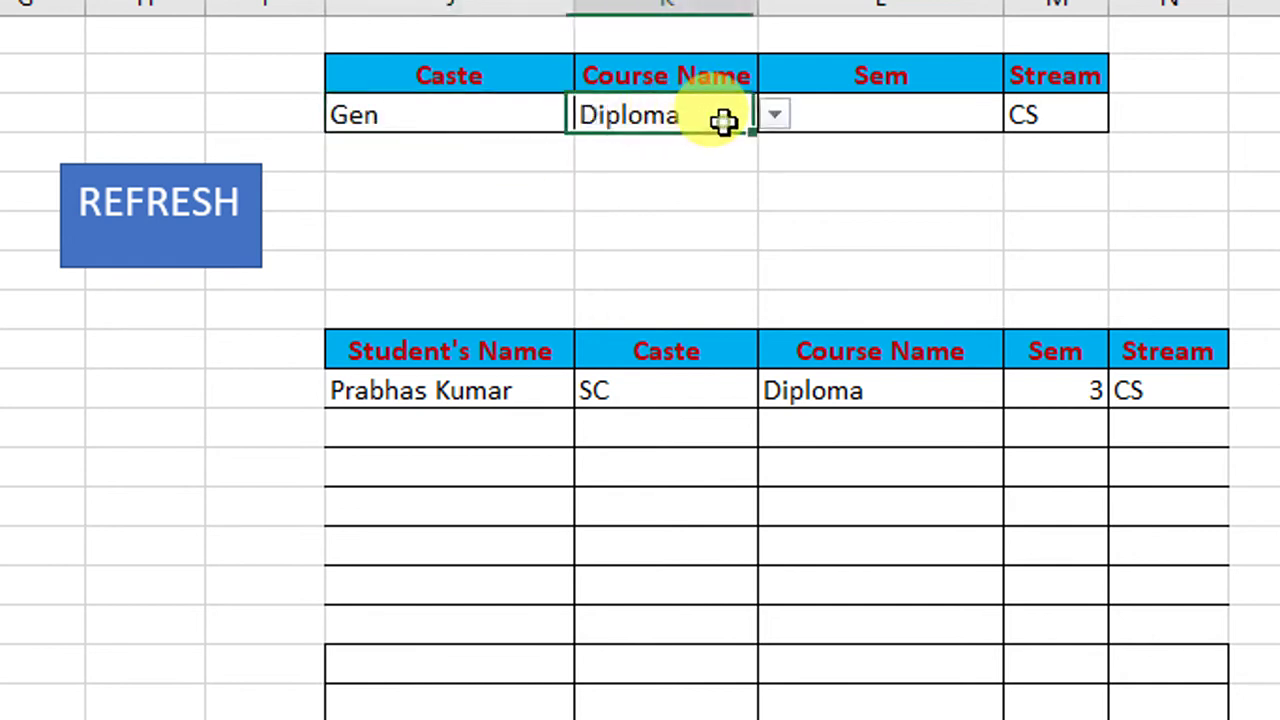
pyautogui.click(774, 114)
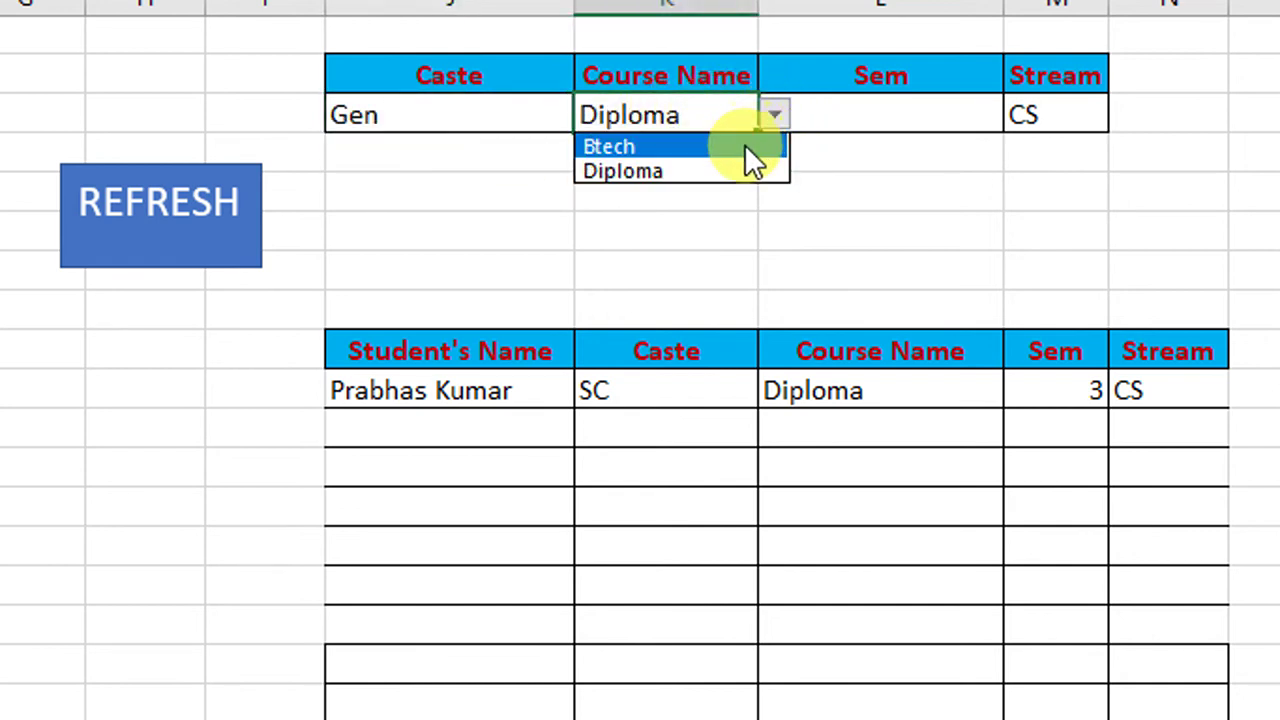
pyautogui.click(745, 144)
pyautogui.click(194, 217)
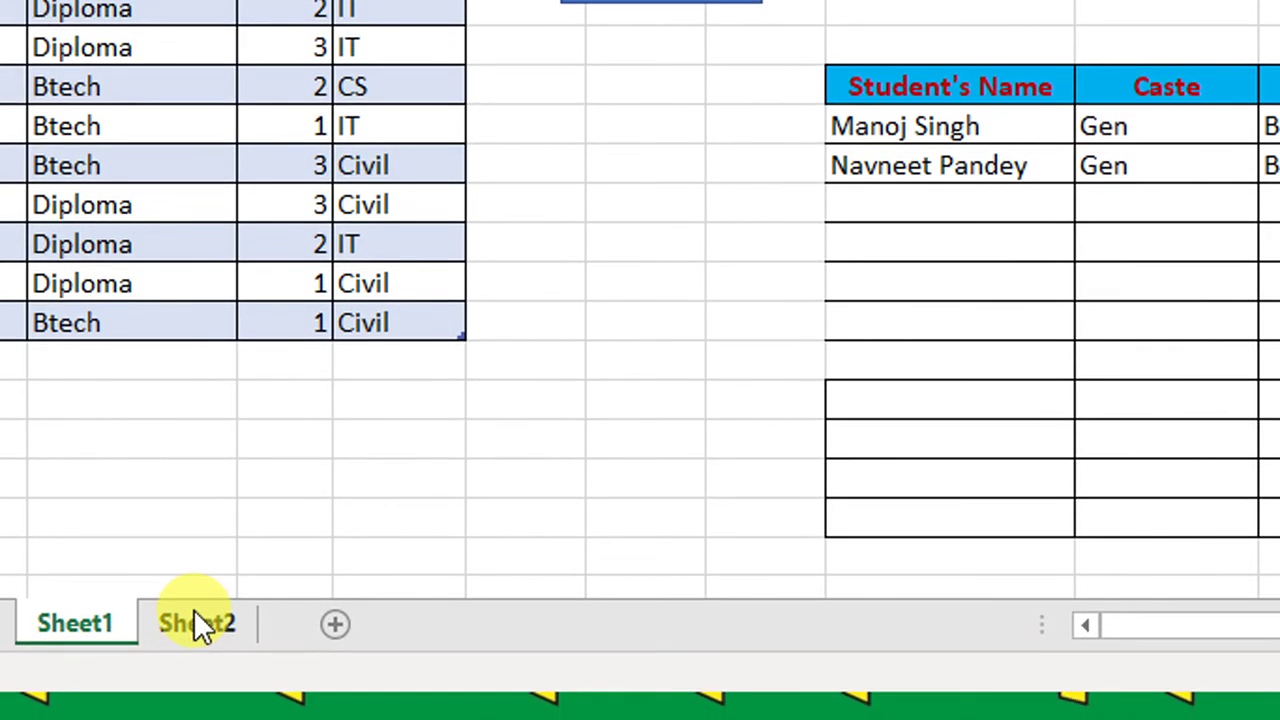
# - On Sheet2, give cell B4 List validation with source Gen, OBC, SC
pyautogui.click(197, 624)
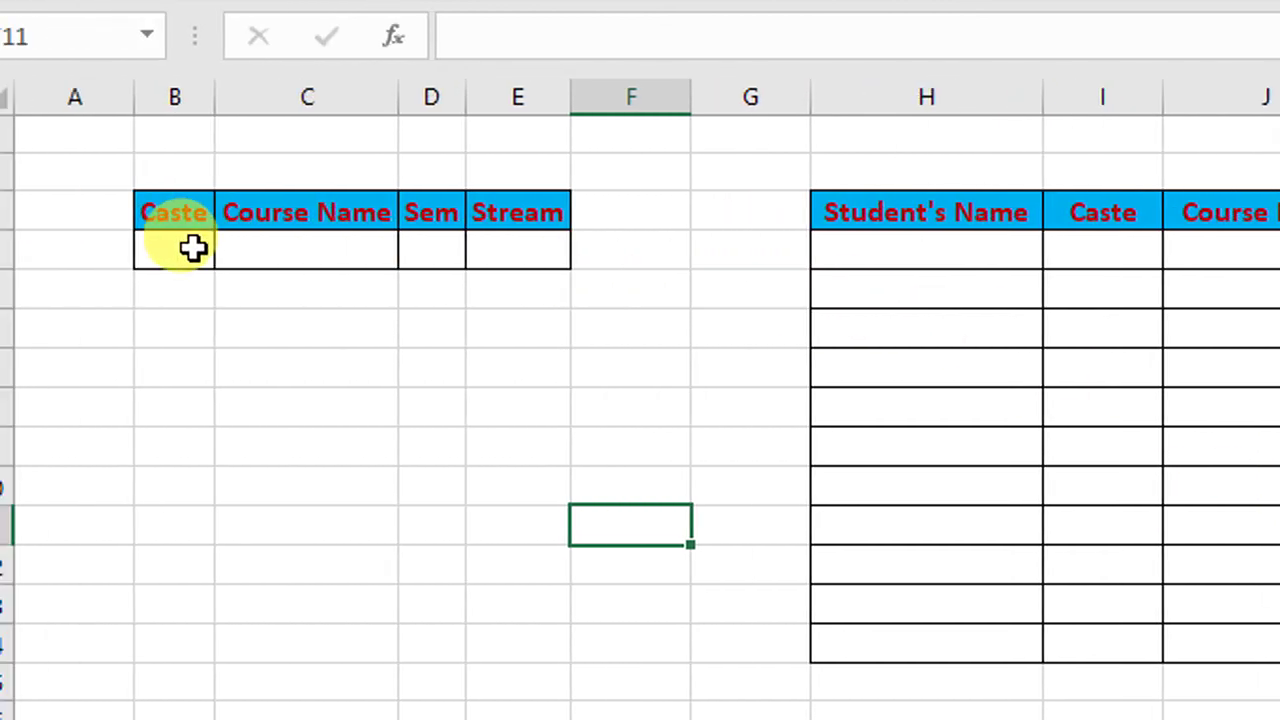
pyautogui.click(192, 248)
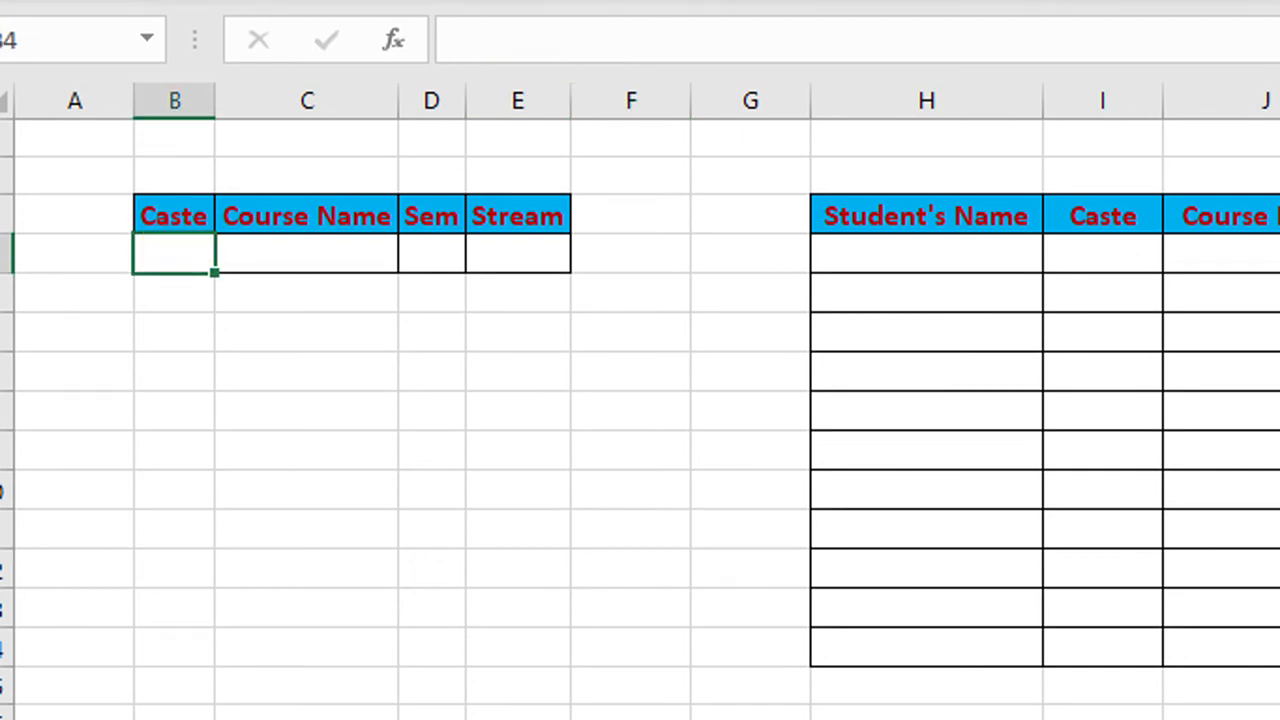
pyautogui.click(722, 84)
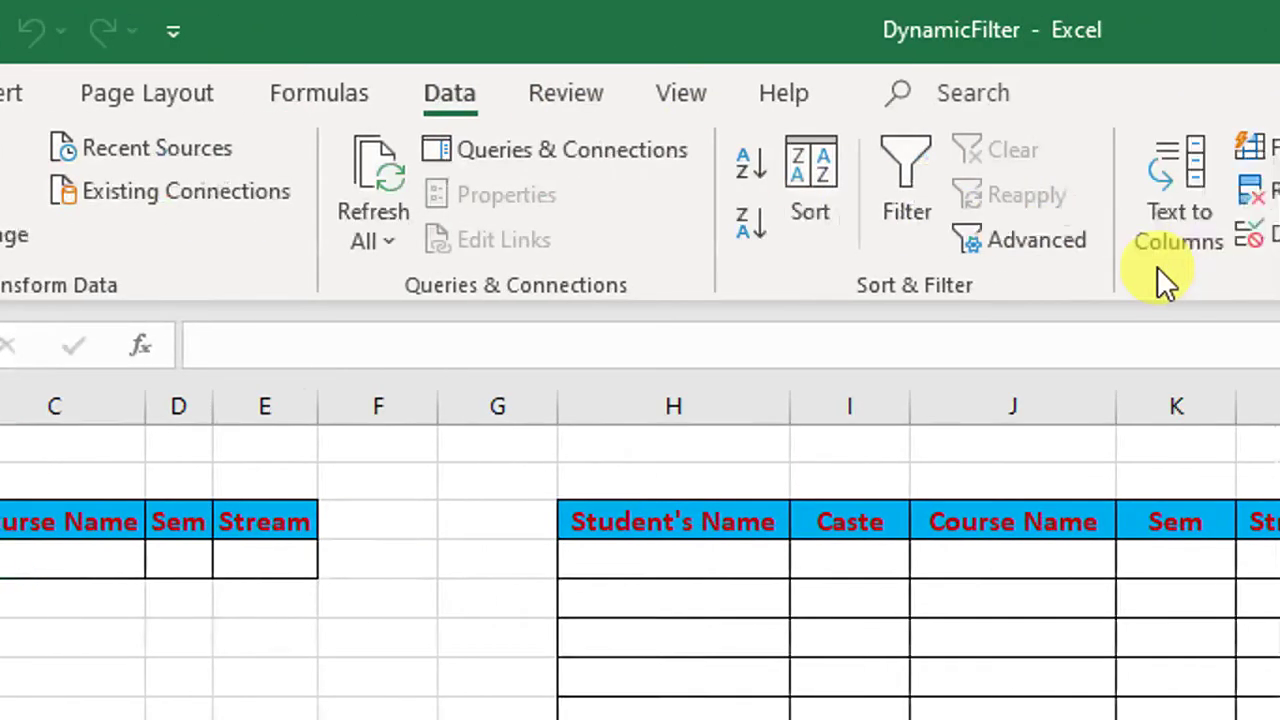
pyautogui.click(1090, 240)
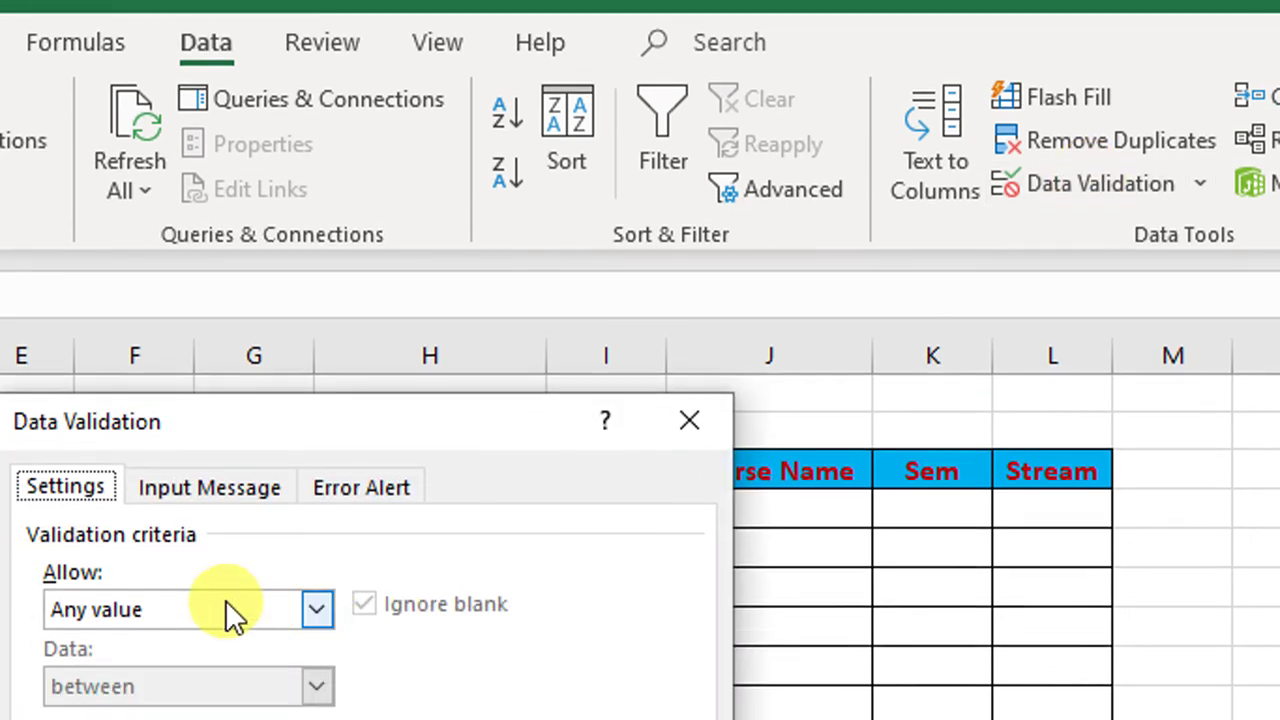
pyautogui.click(232, 612)
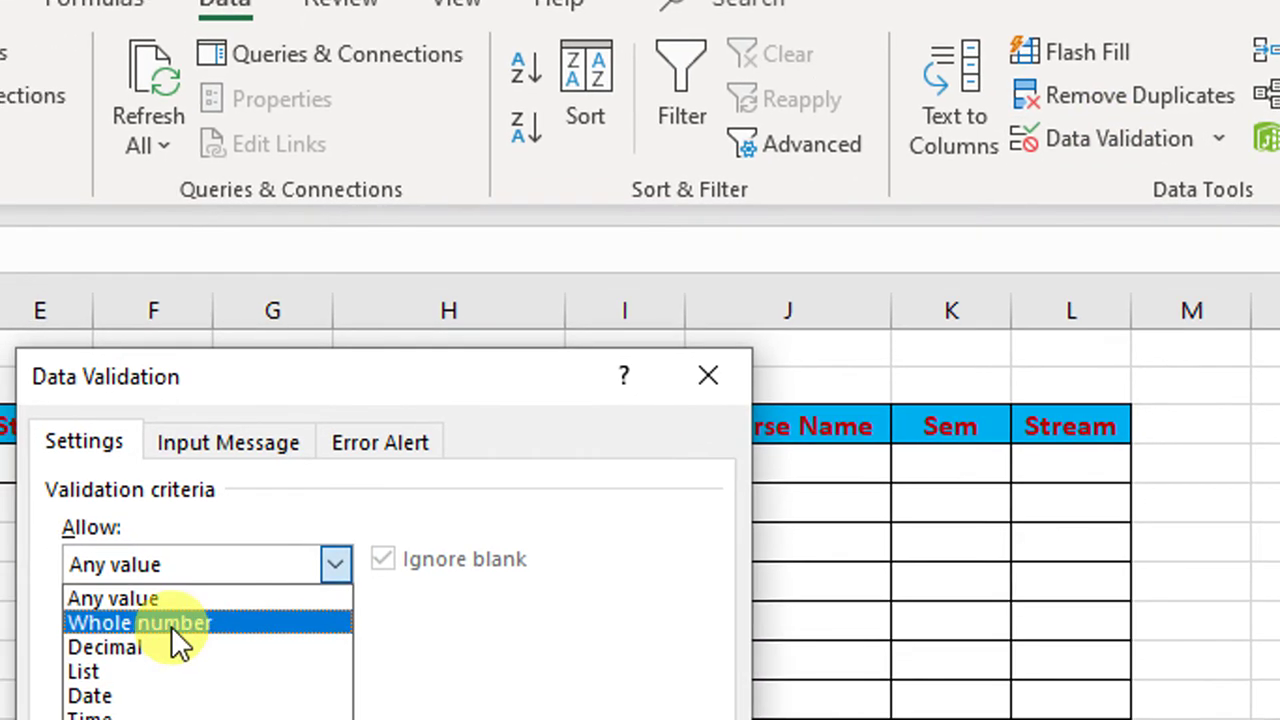
pyautogui.click(120, 714)
pyautogui.click(196, 656)
pyautogui.write('Gen, OBC, SC')
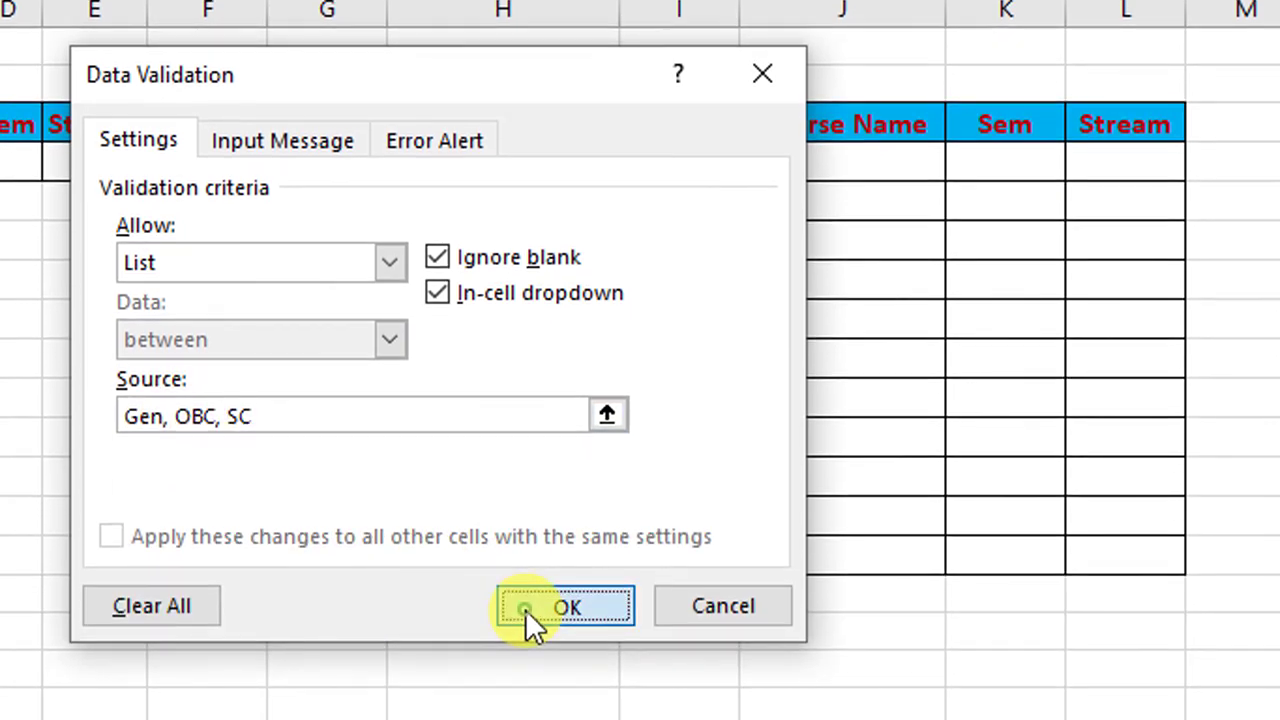
pyautogui.click(527, 612)
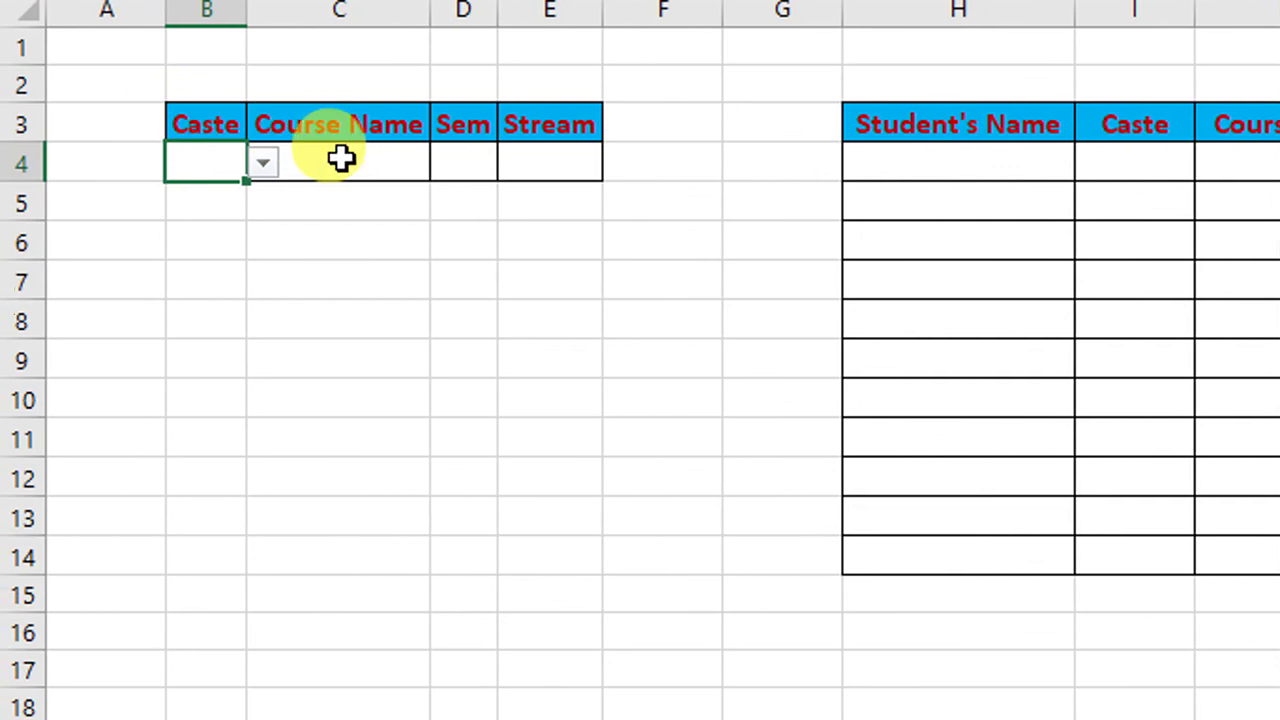
# - Give the Course Name cell C4 a Btech/Diploma list dropdown
pyautogui.click(227, 164)
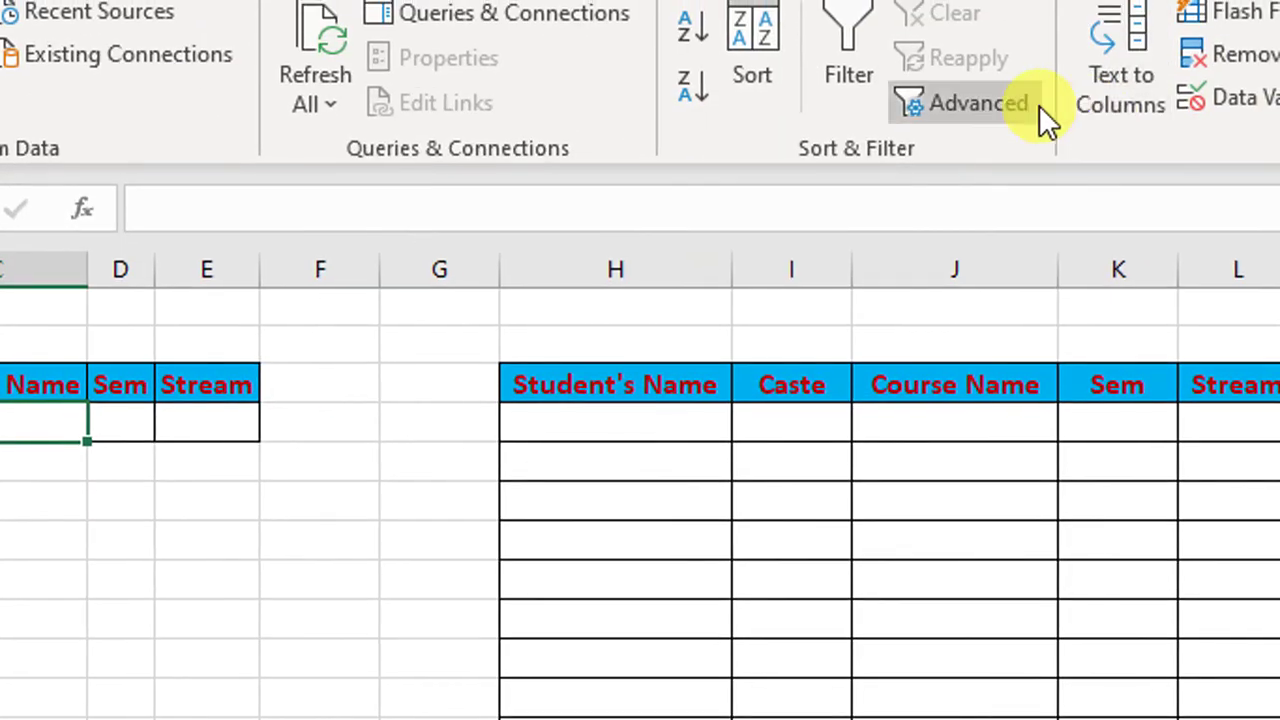
pyautogui.click(1075, 115)
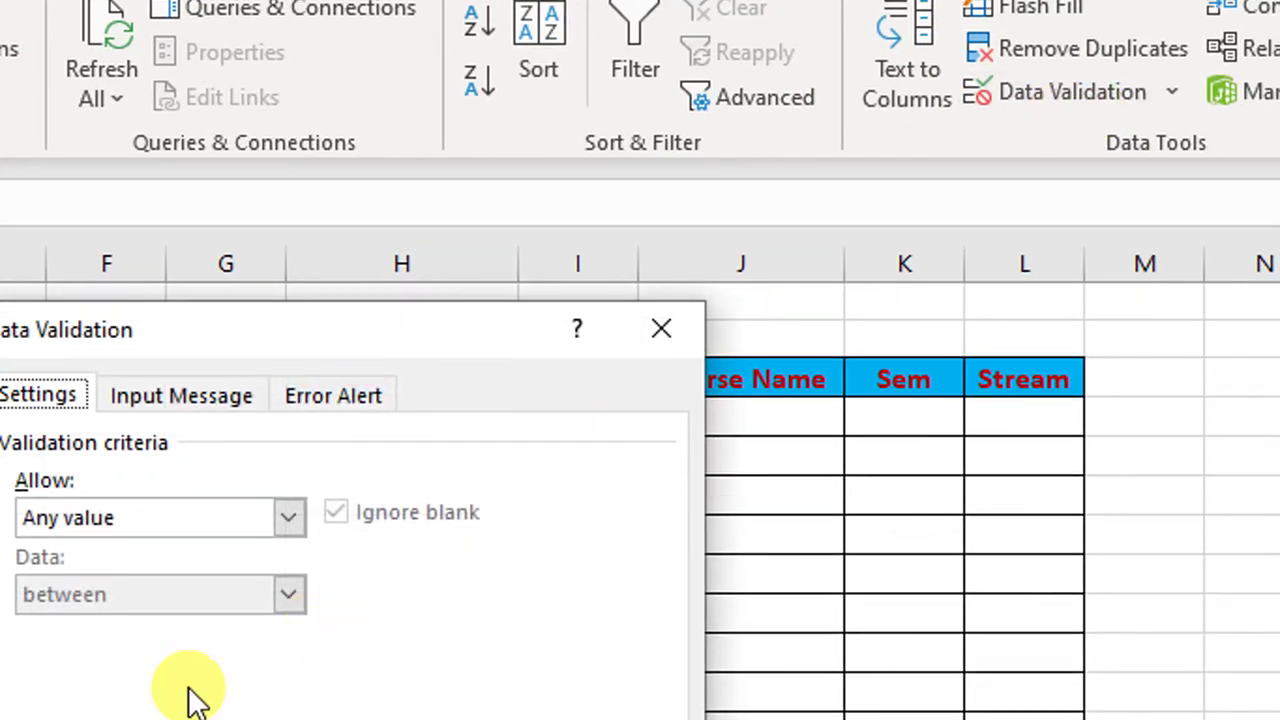
pyautogui.click(193, 444)
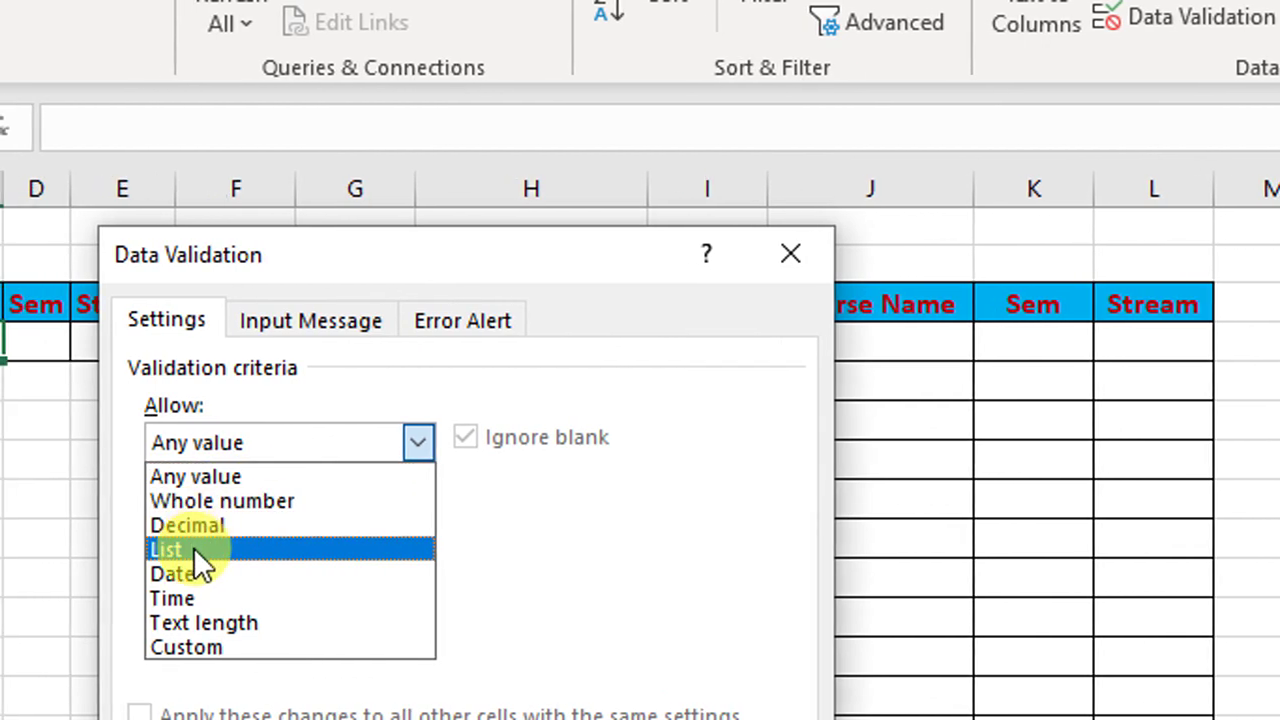
pyautogui.click(172, 549)
pyautogui.click(226, 600)
pyautogui.write('Btech, Diploma')
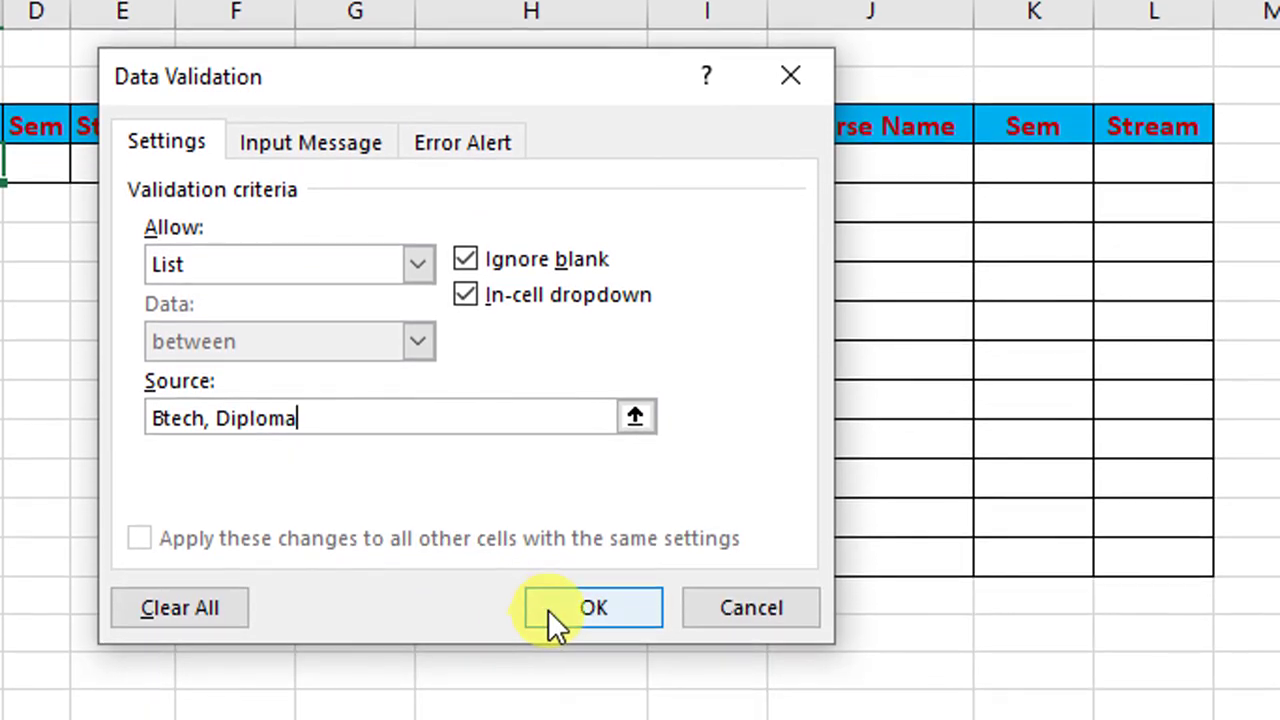
pyautogui.click(548, 607)
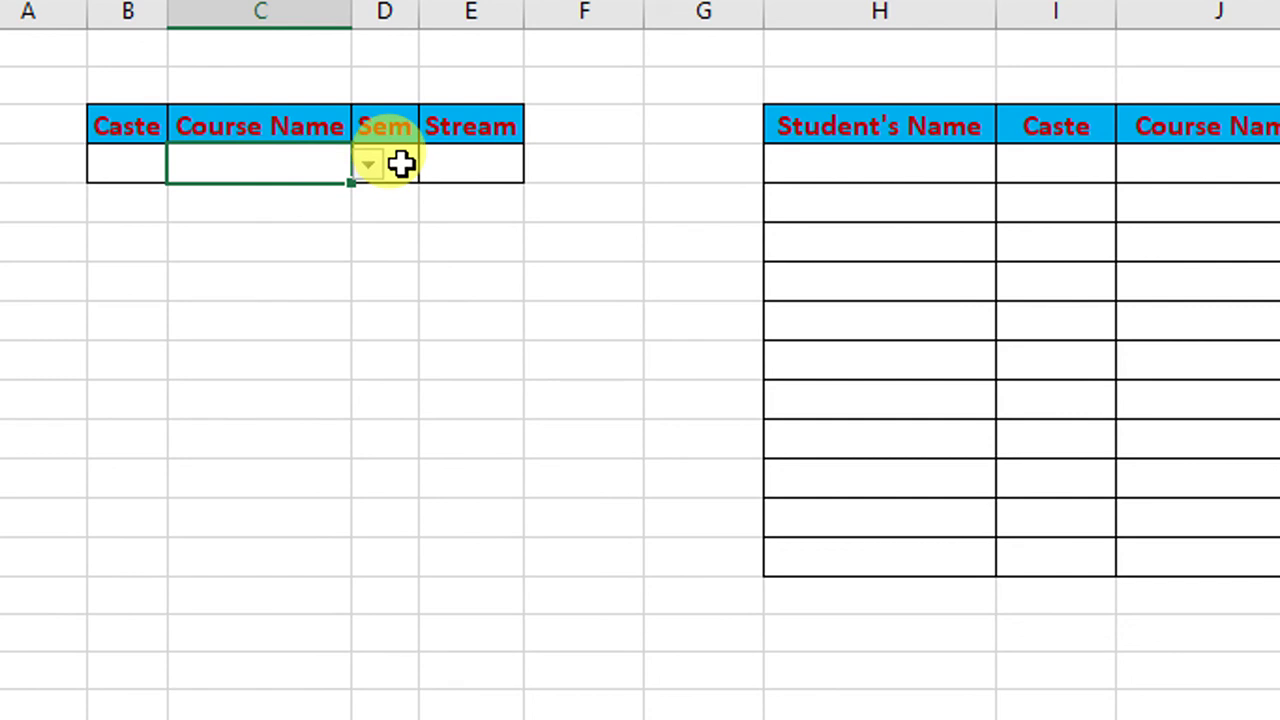
# - Give the Sem criteria cell a list dropdown with source 1, 2, 3
pyautogui.click(400, 165)
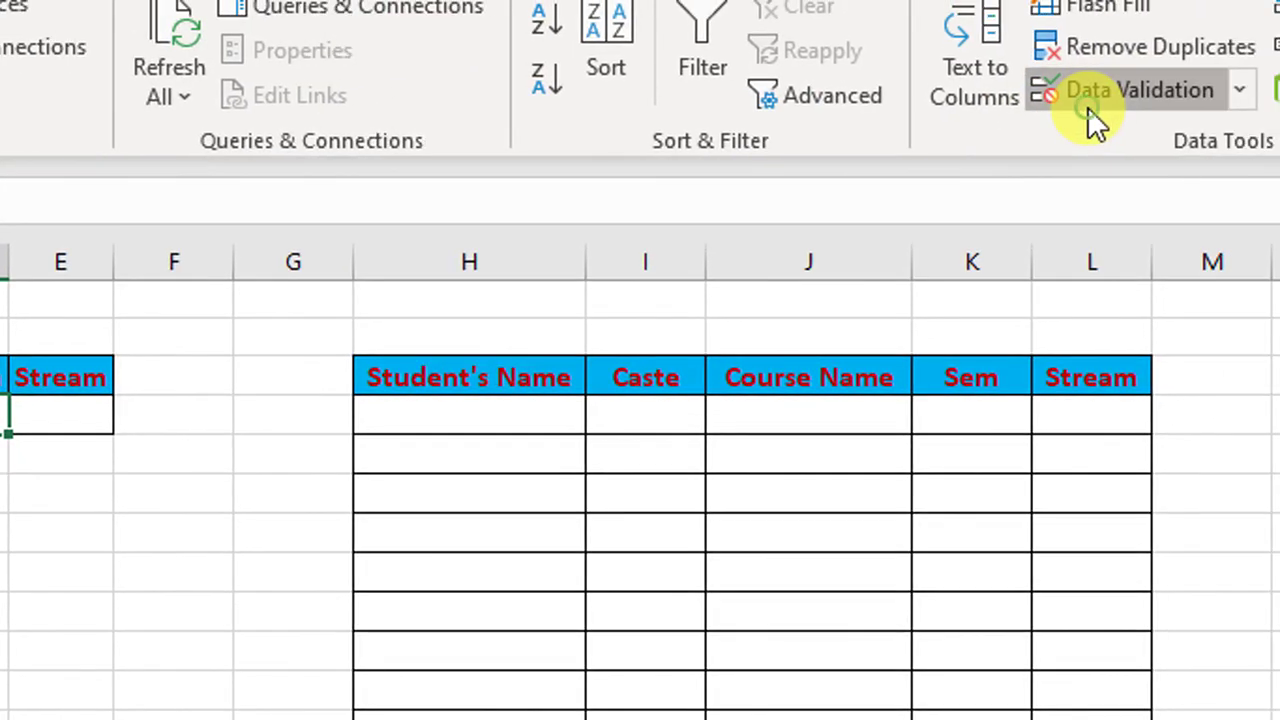
pyautogui.click(1092, 110)
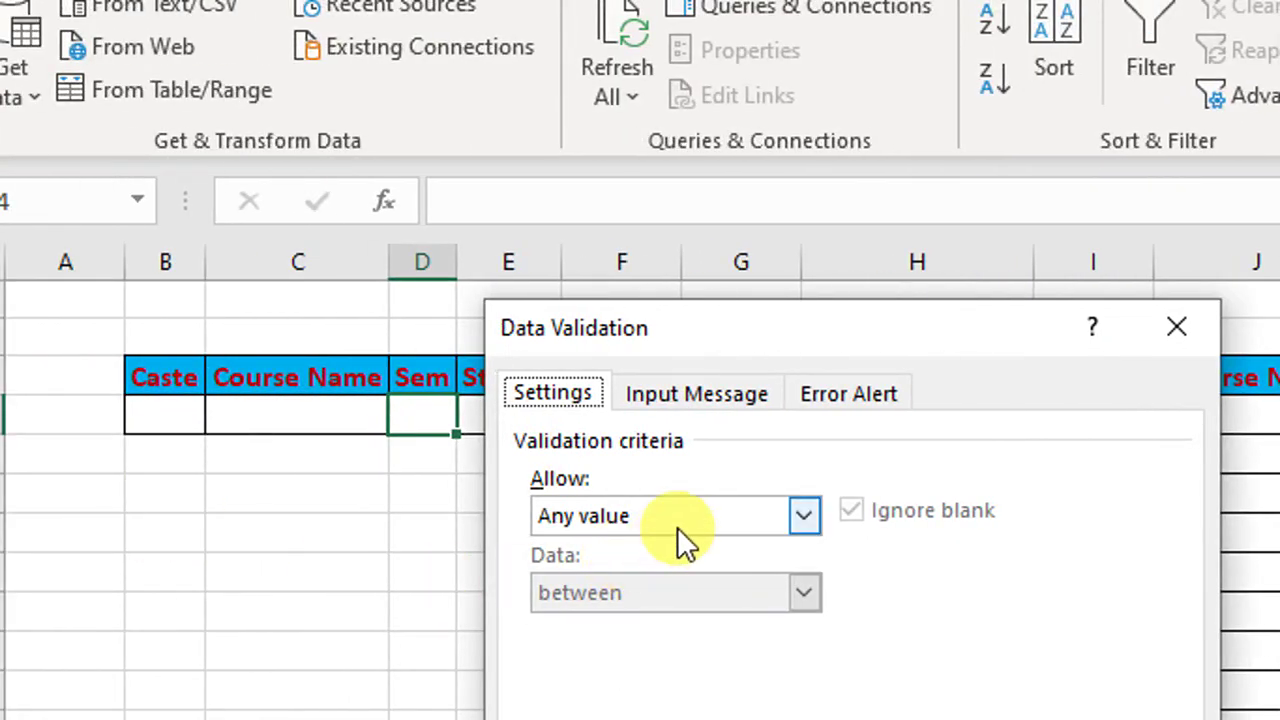
pyautogui.click(677, 527)
pyautogui.click(610, 609)
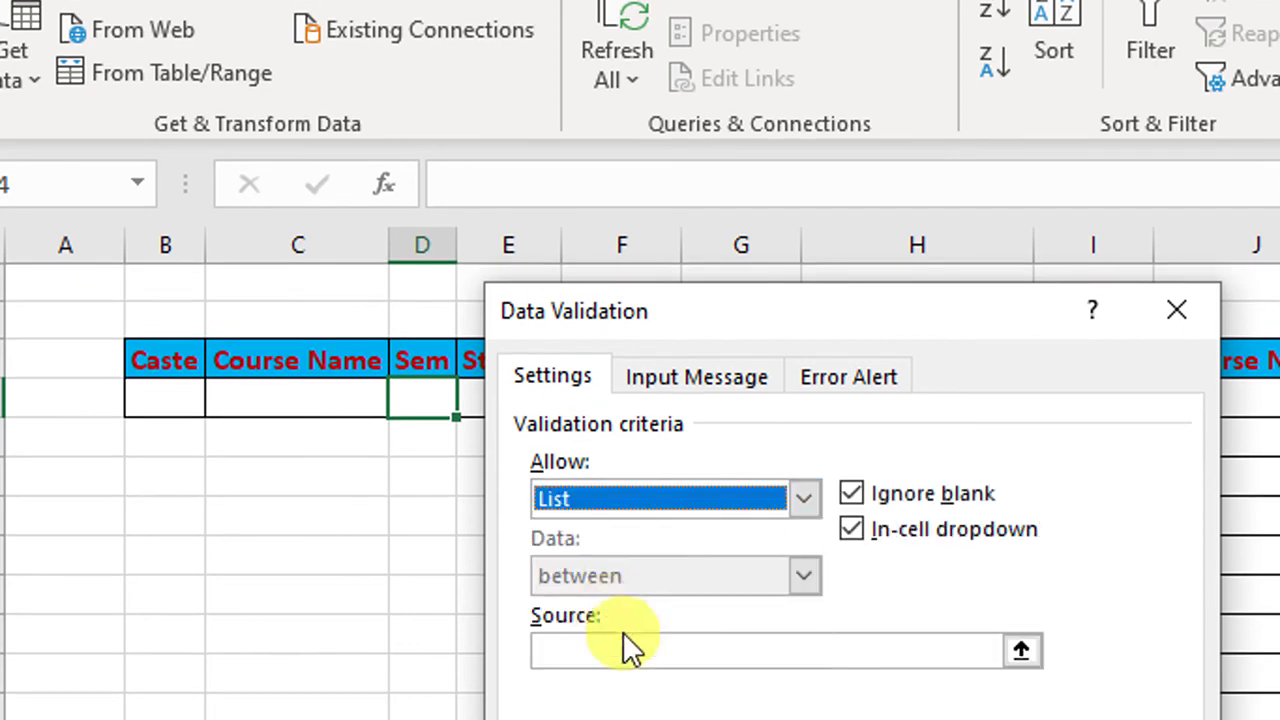
pyautogui.click(668, 567)
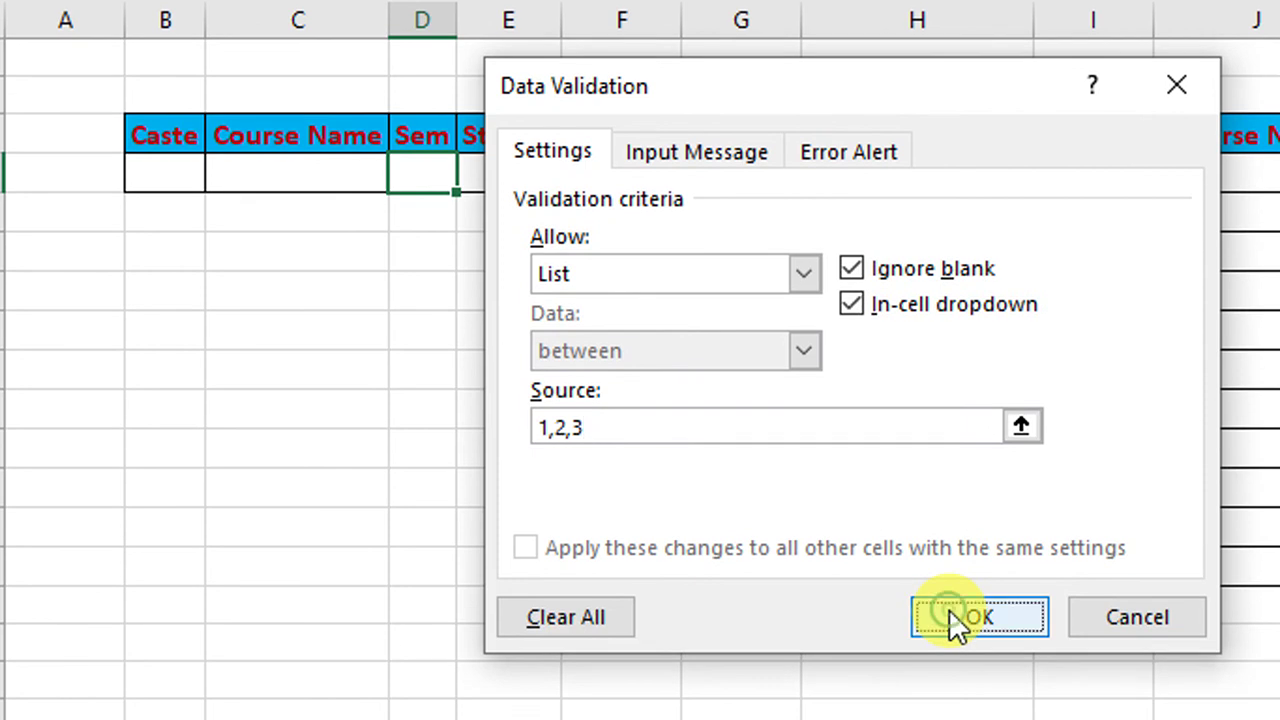
pyautogui.click(957, 617)
# - Give the Stream criteria cell a list dropdown with source CS, IT, Civil
pyautogui.click(531, 174)
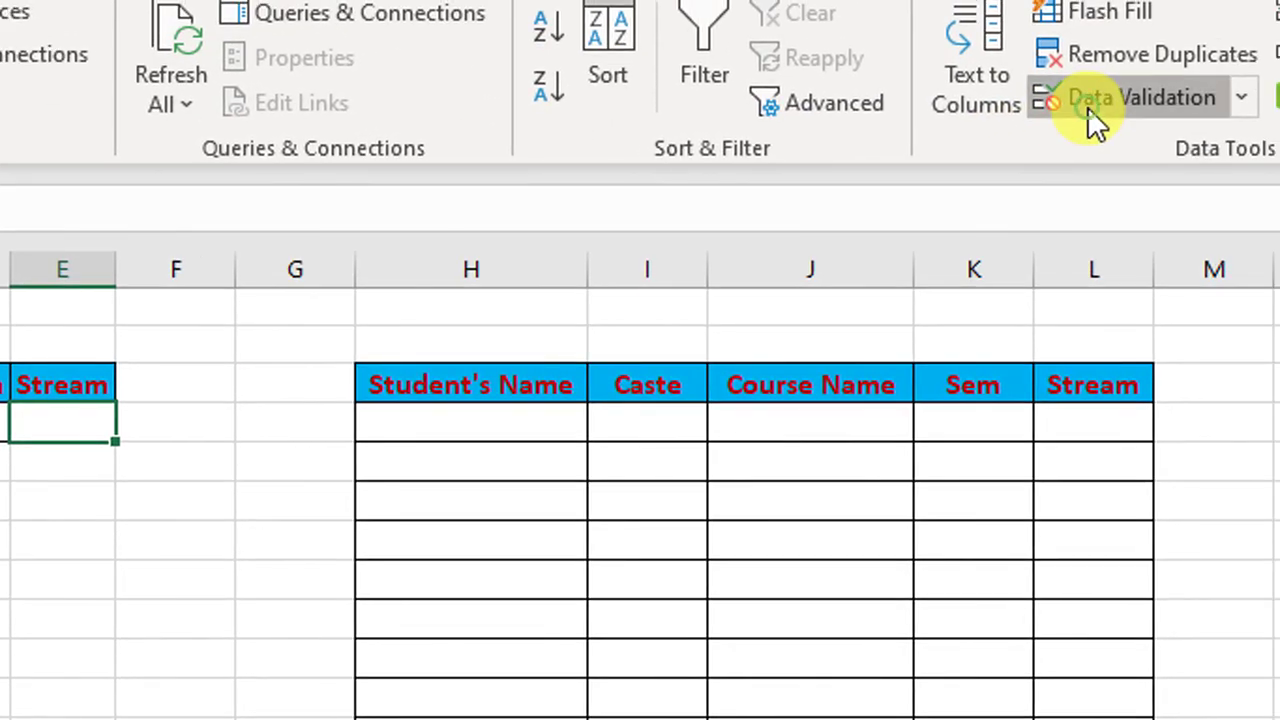
pyautogui.click(1087, 106)
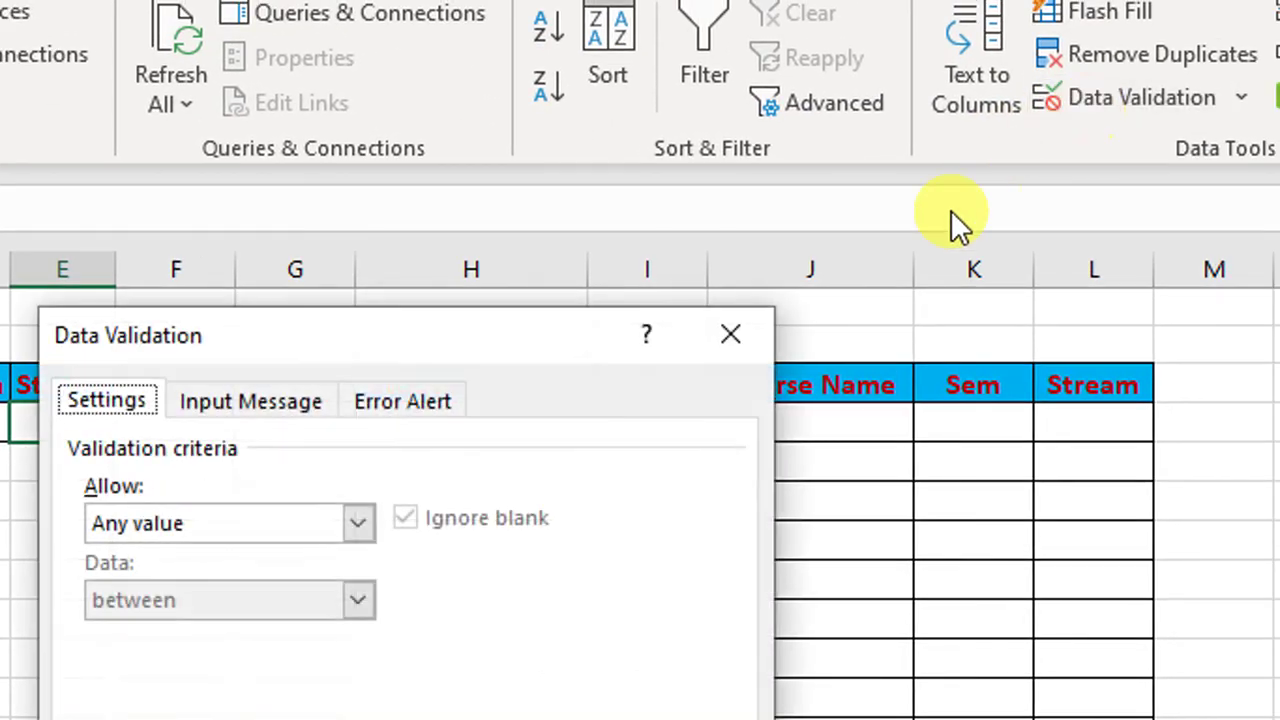
pyautogui.click(200, 530)
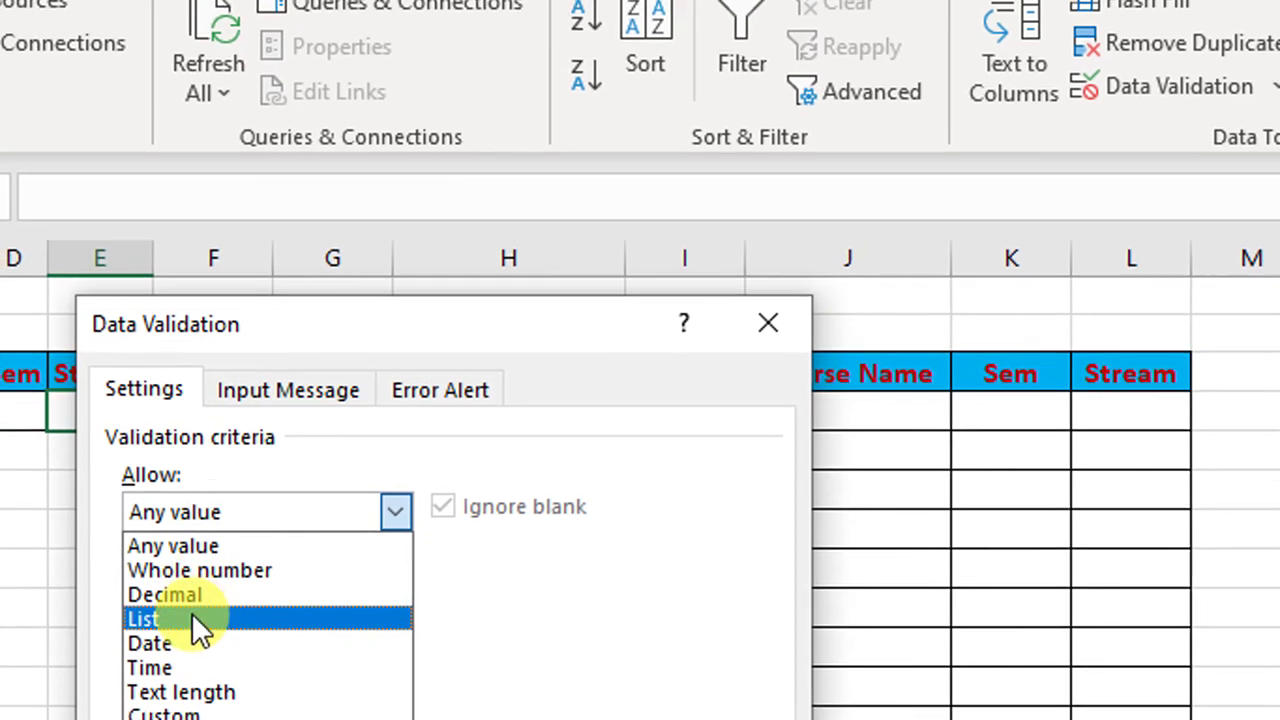
pyautogui.click(197, 619)
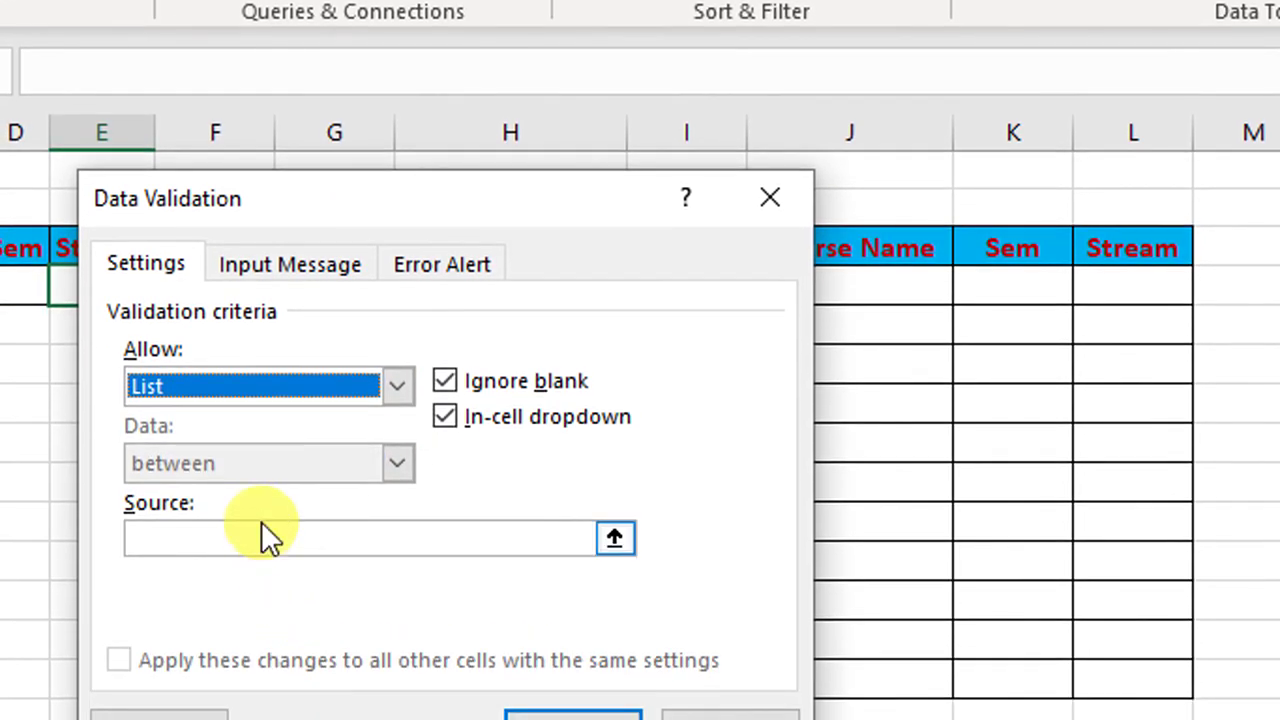
pyautogui.click(264, 538)
pyautogui.write('CS, IT, Civil')
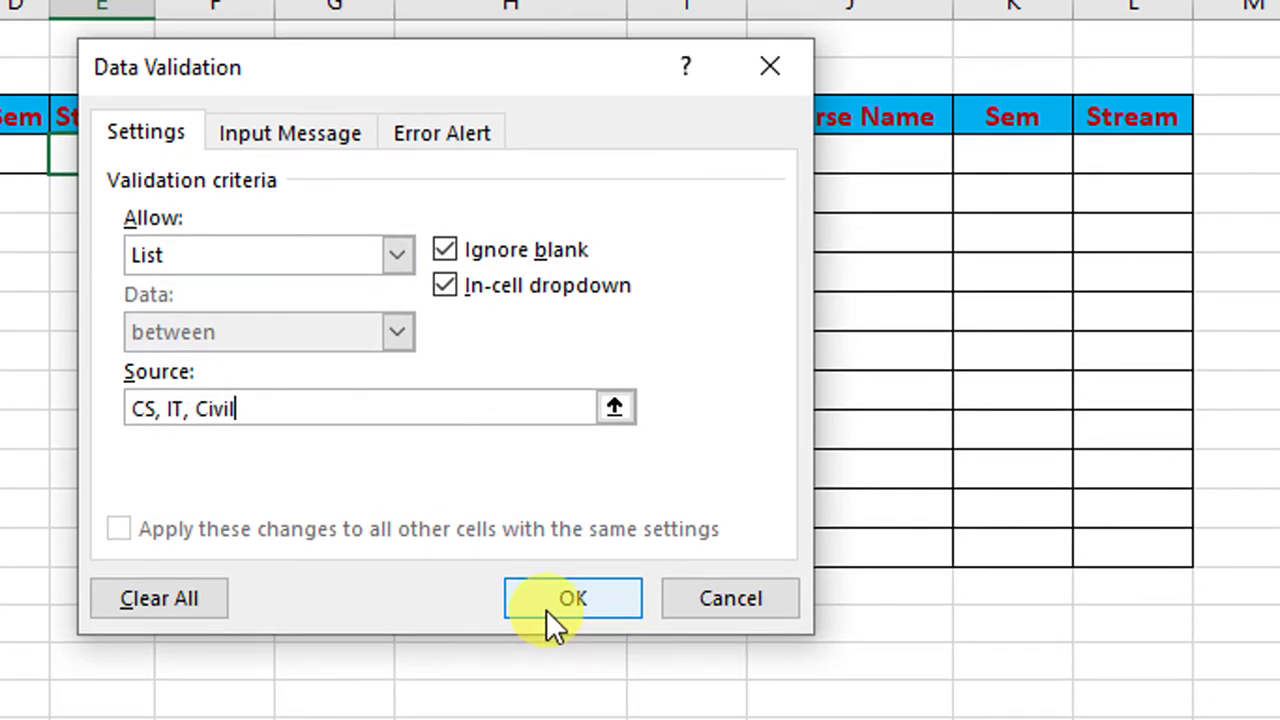
pyautogui.click(546, 609)
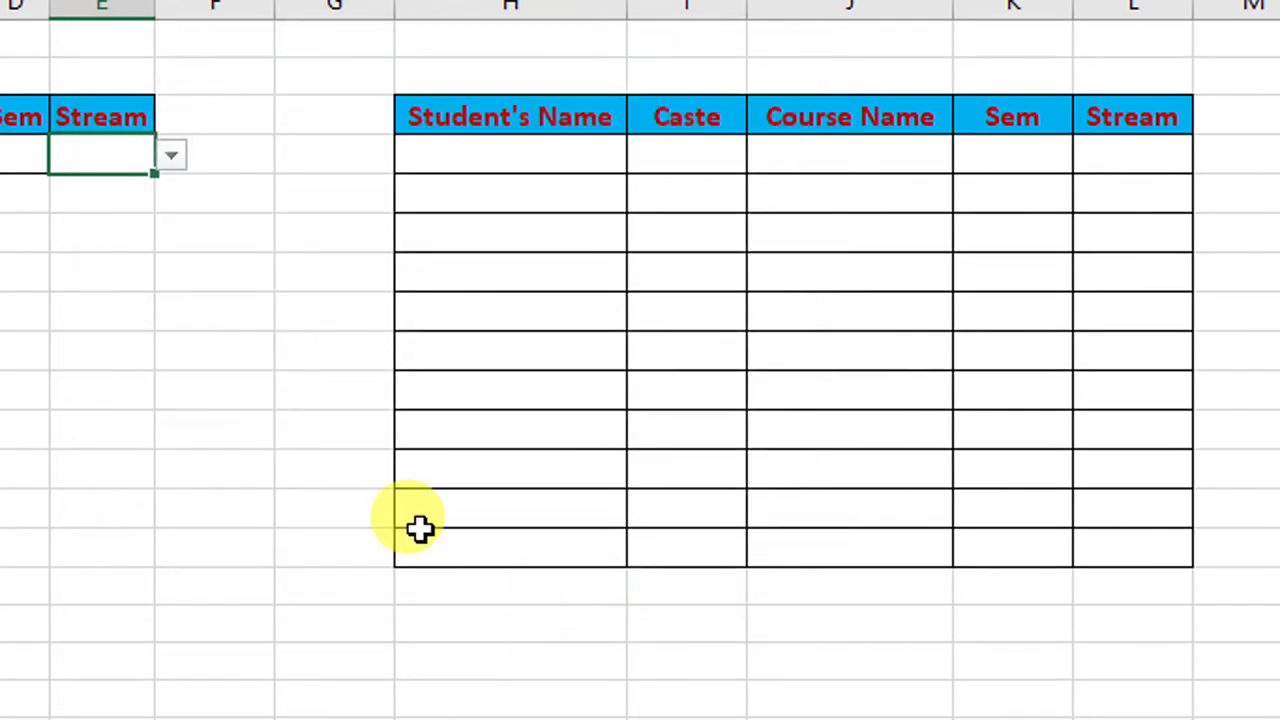
# - Test the Course Name dropdown choices without selecting a value
pyautogui.moveTo(191, 150); pyautogui.dragTo(305, 151)
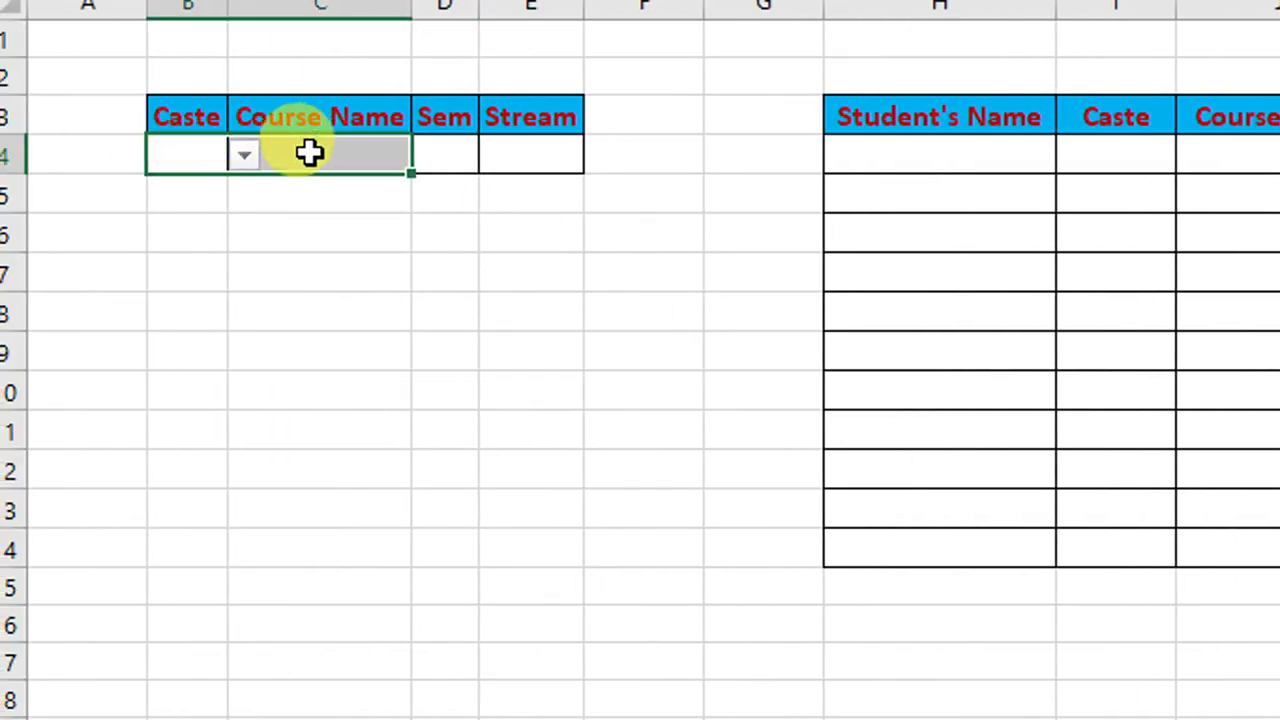
pyautogui.click(309, 151)
pyautogui.click(427, 155)
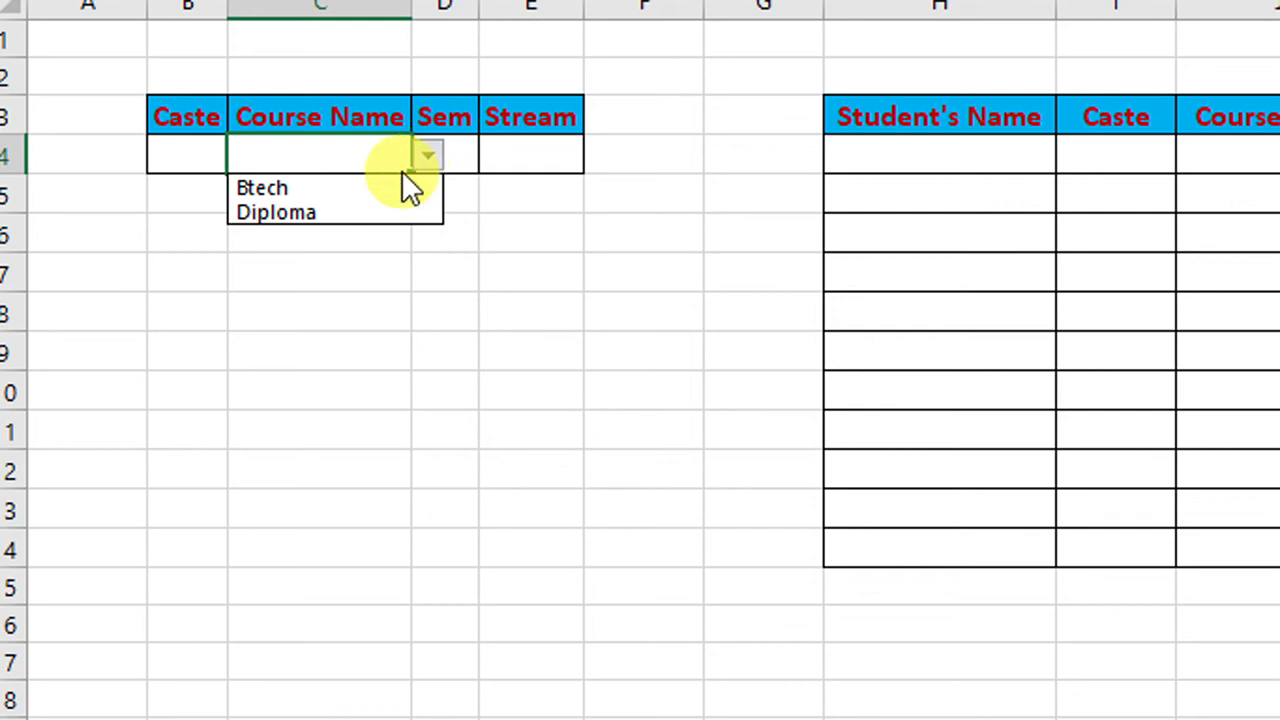
pyautogui.click(312, 160)
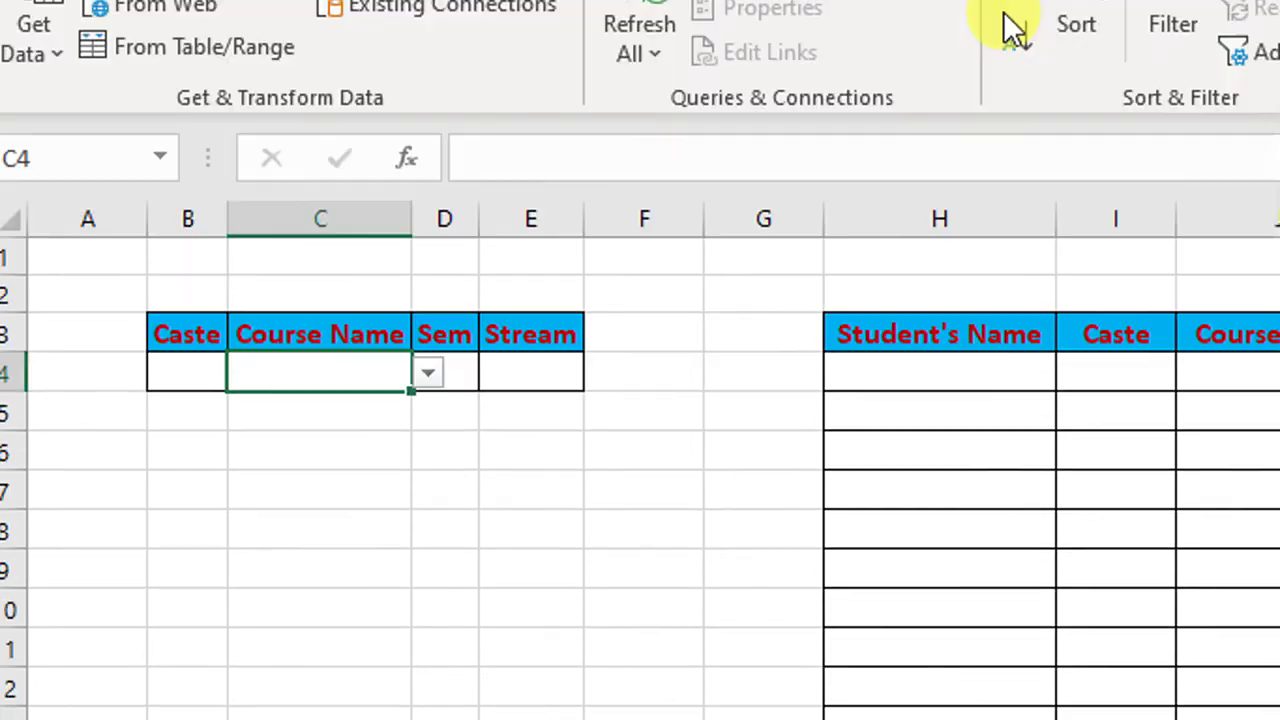
pyautogui.click(958, 95)
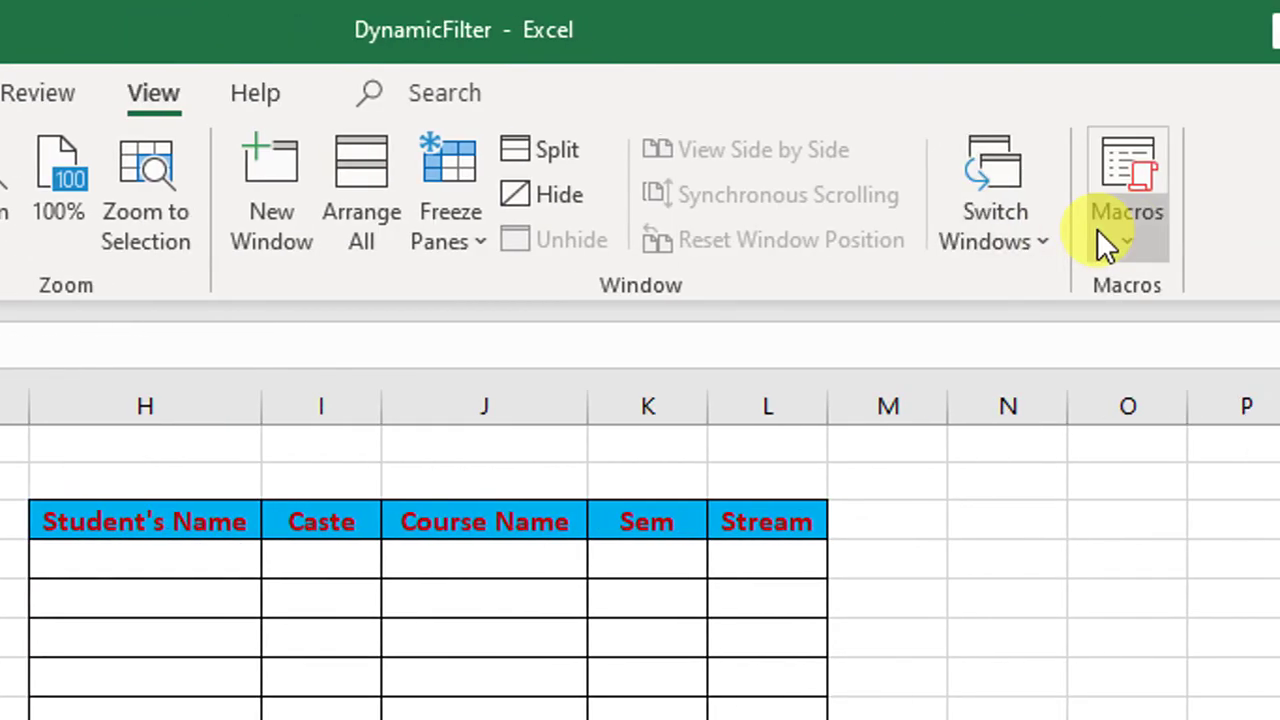
# - Start recording a new macro named Two
pyautogui.click(1087, 235)
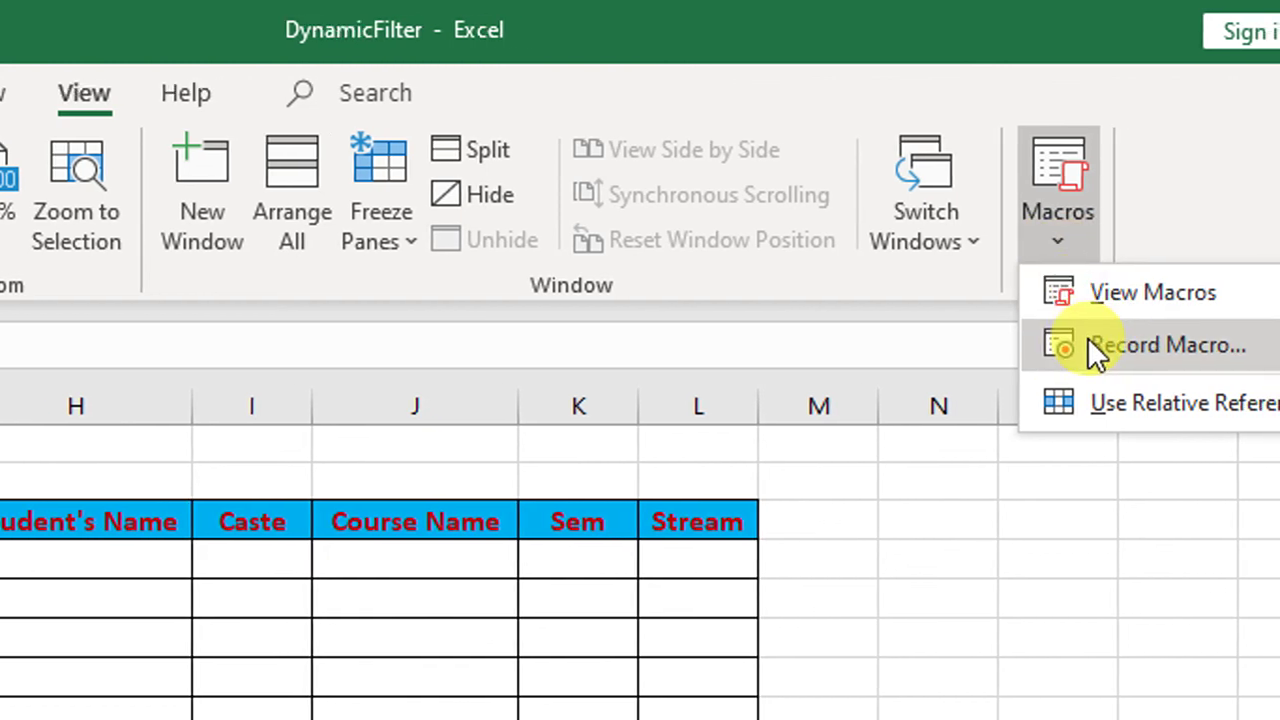
pyautogui.click(1087, 345)
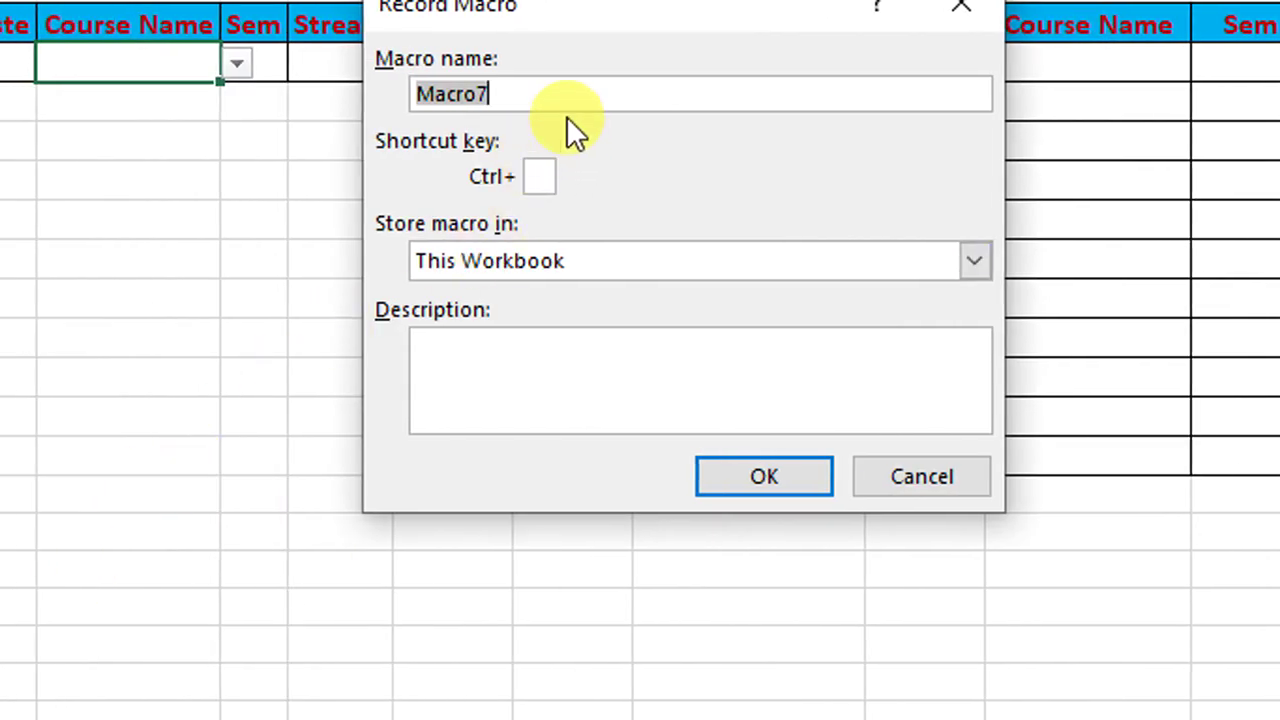
pyautogui.write('Two')
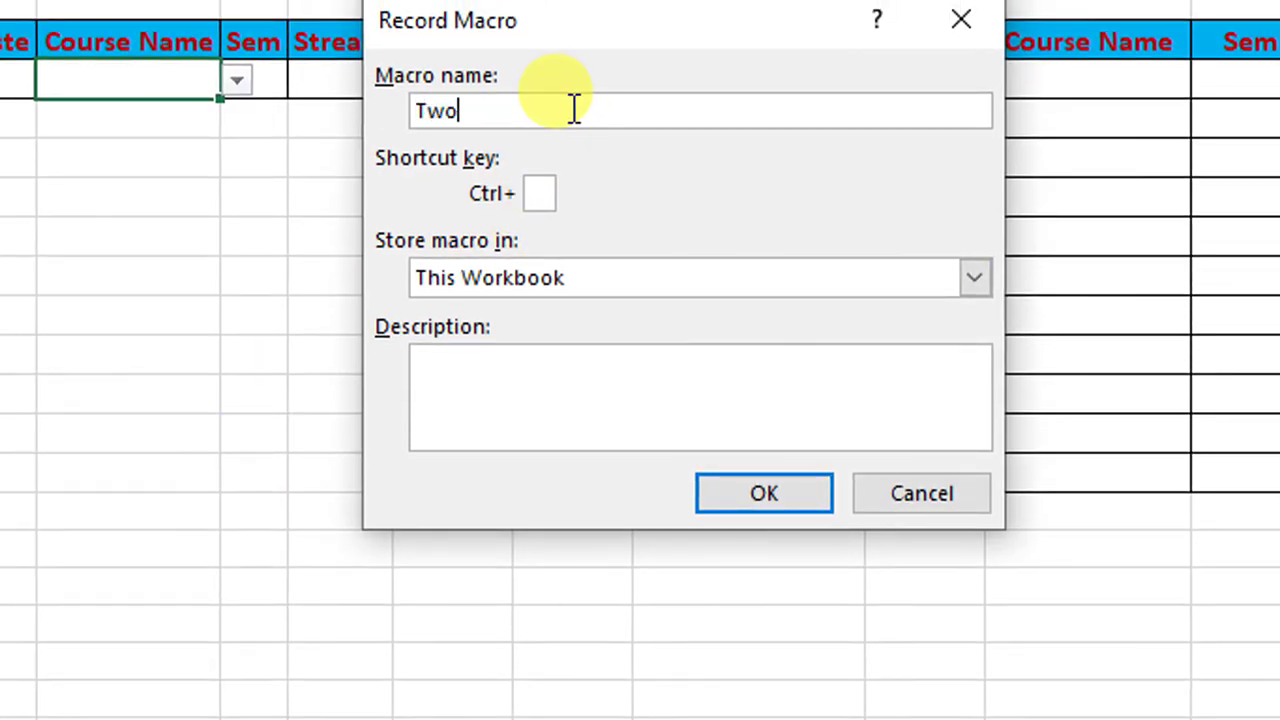
pyautogui.click(763, 497)
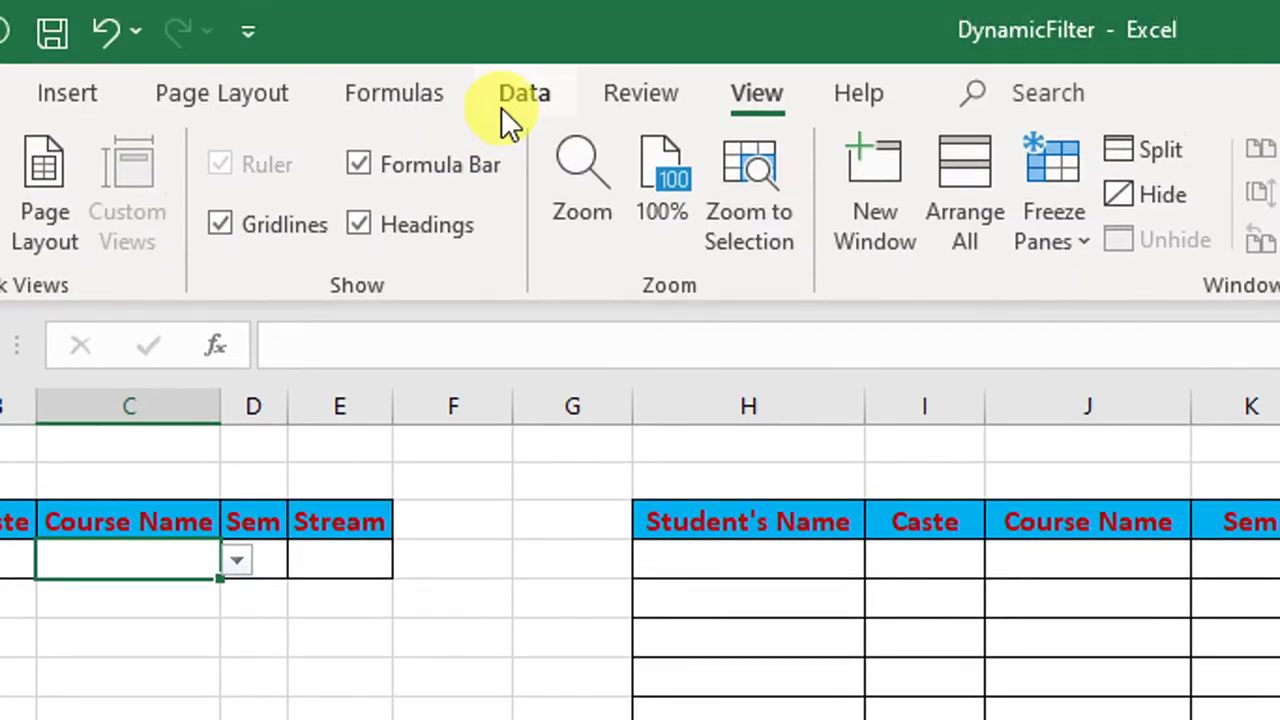
# - Begin an Advanced Filter copying to another location, with list range Students
pyautogui.click(501, 107)
pyautogui.click(1088, 248)
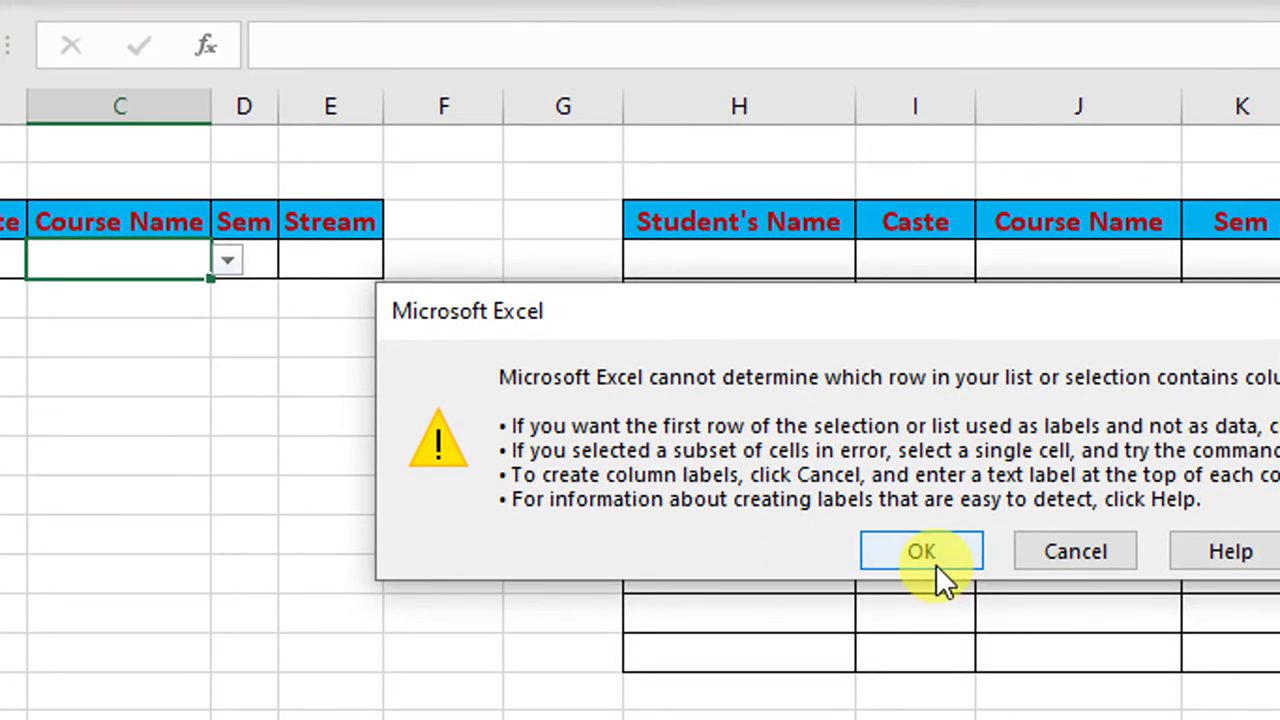
pyautogui.click(936, 553)
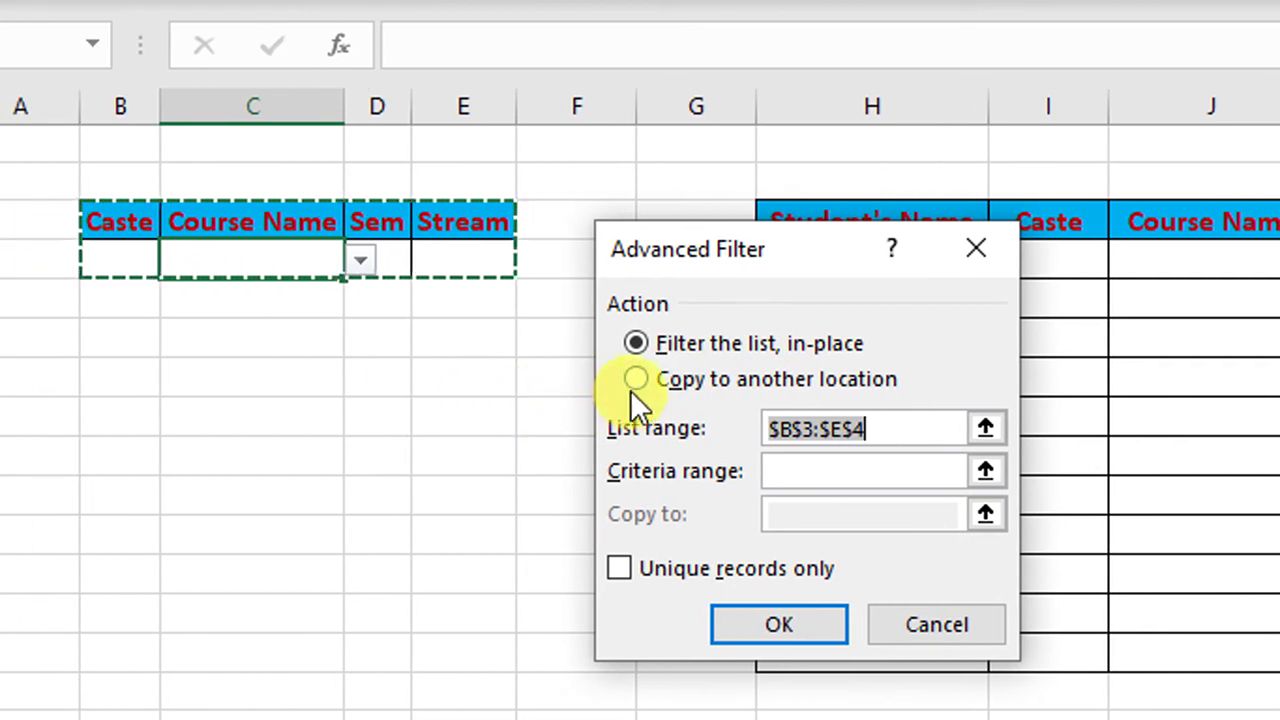
pyautogui.click(637, 382)
pyautogui.click(910, 430)
pyautogui.press('BackSpace')
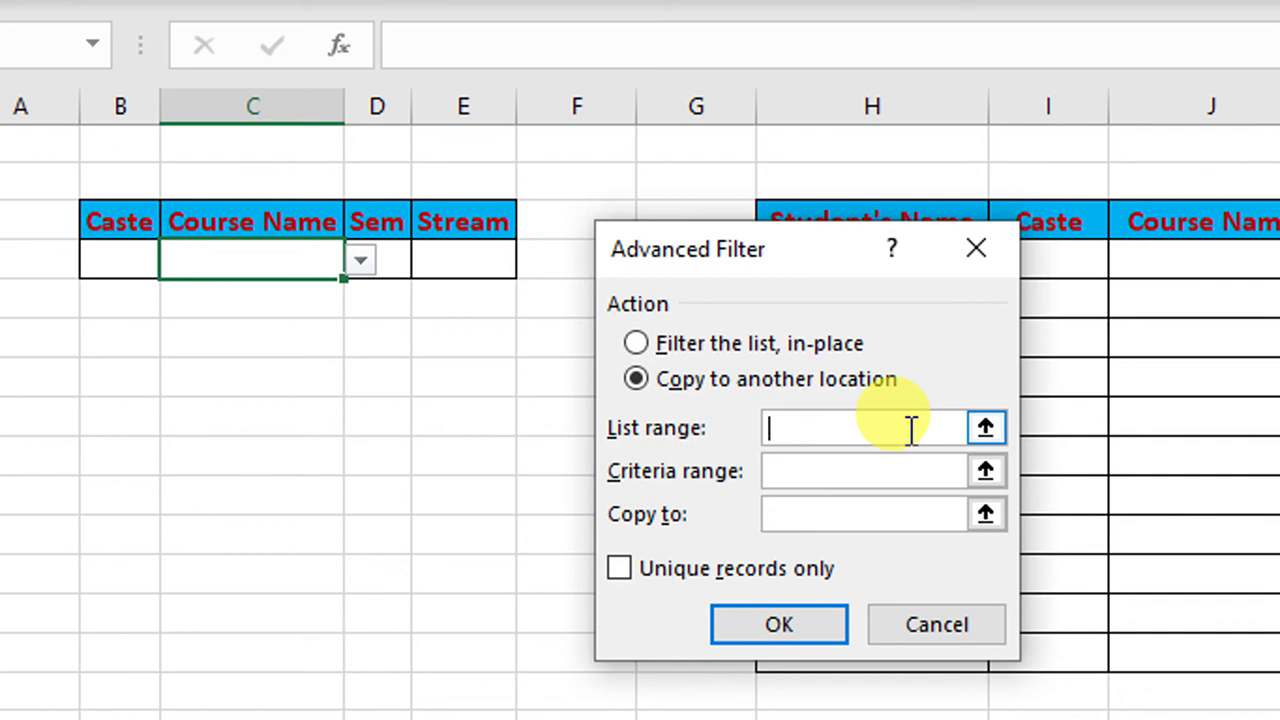
pyautogui.press('F3')
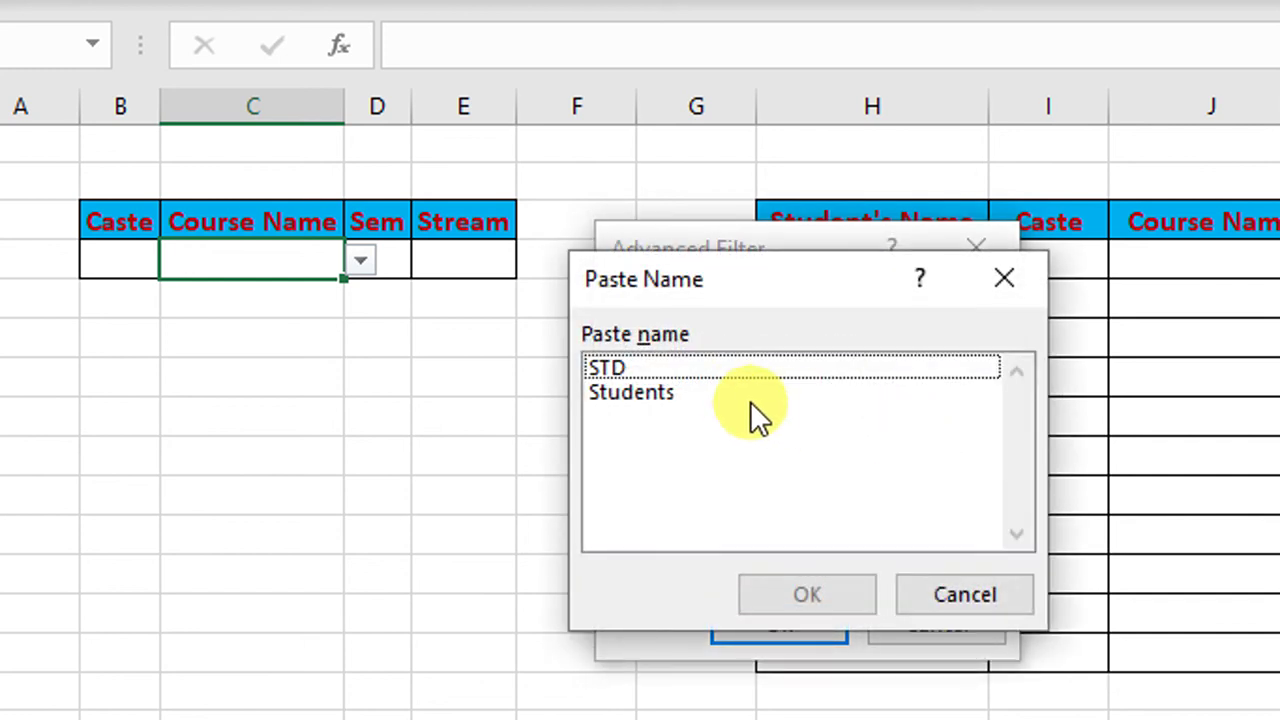
pyautogui.click(740, 393)
pyautogui.click(819, 598)
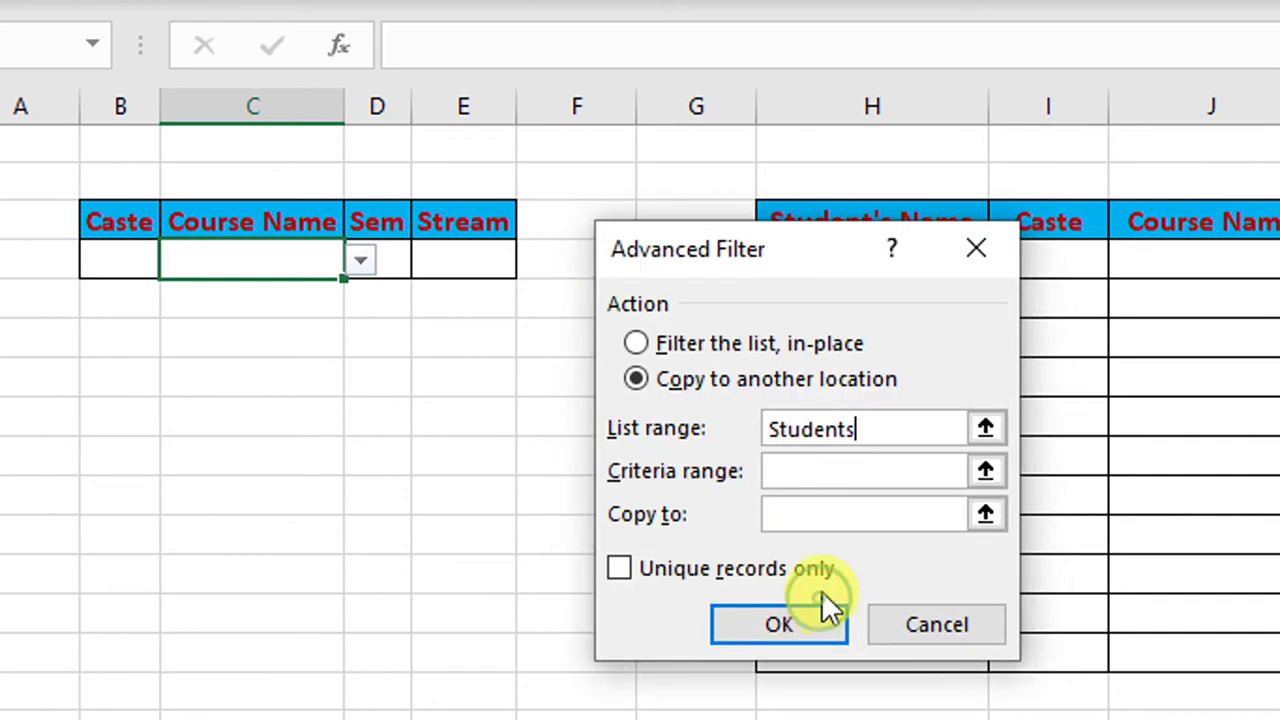
# - Set criteria range B3:E4 and copy-to range H3:L3, then run the filter
pyautogui.click(838, 468)
pyautogui.moveTo(185, 222); pyautogui.dragTo(322, 262)
pyautogui.click(863, 516)
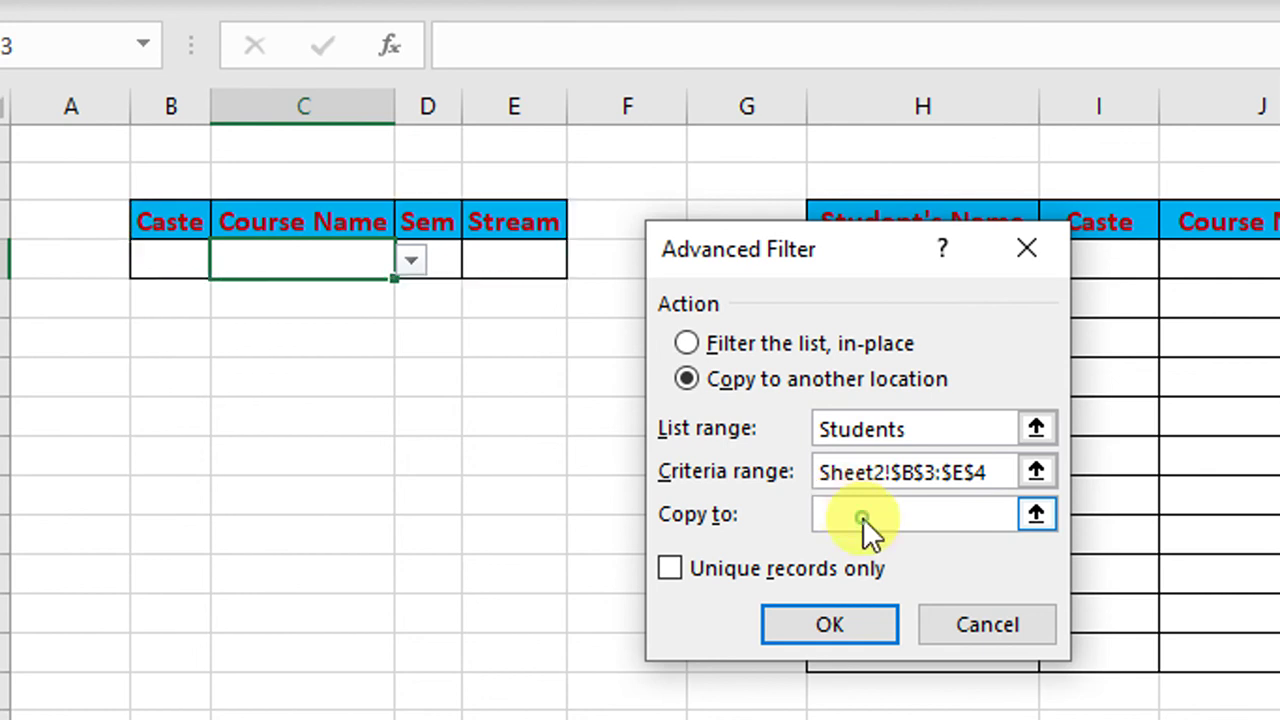
pyautogui.moveTo(872, 256); pyautogui.dragTo(655, 323)
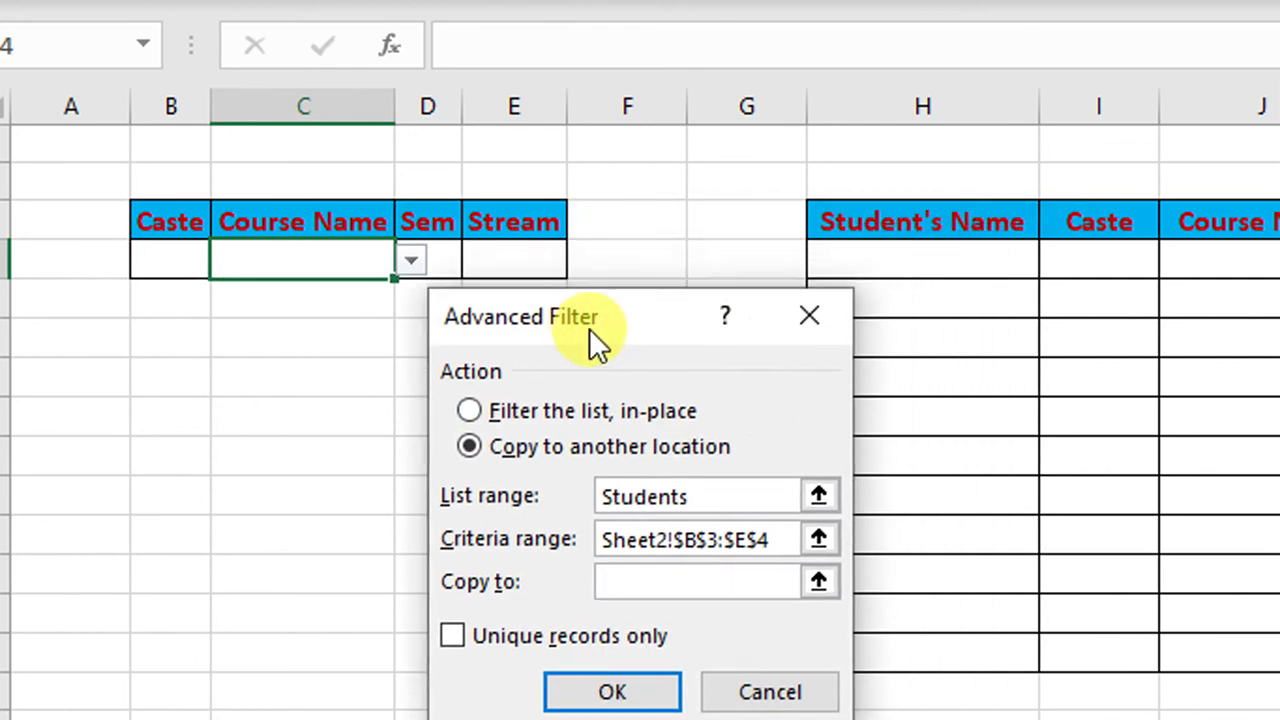
pyautogui.click(928, 220)
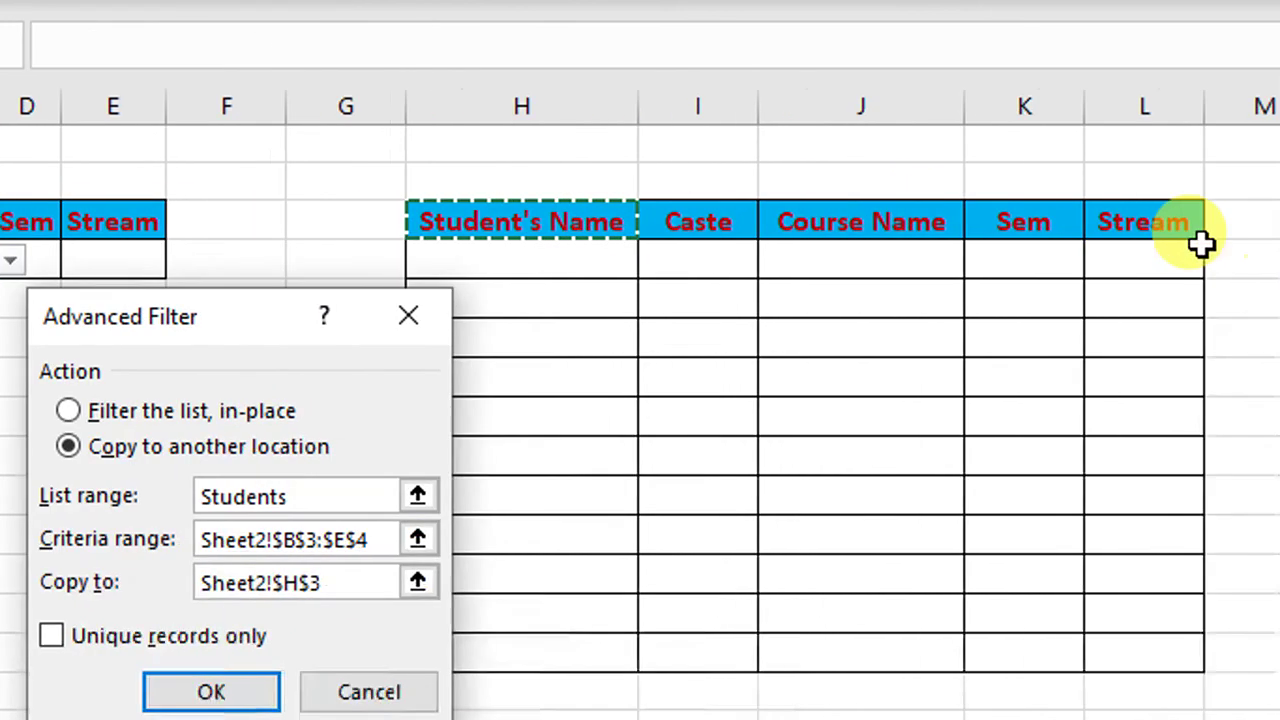
pyautogui.moveTo(831, 208); pyautogui.dragTo(1007, 221)
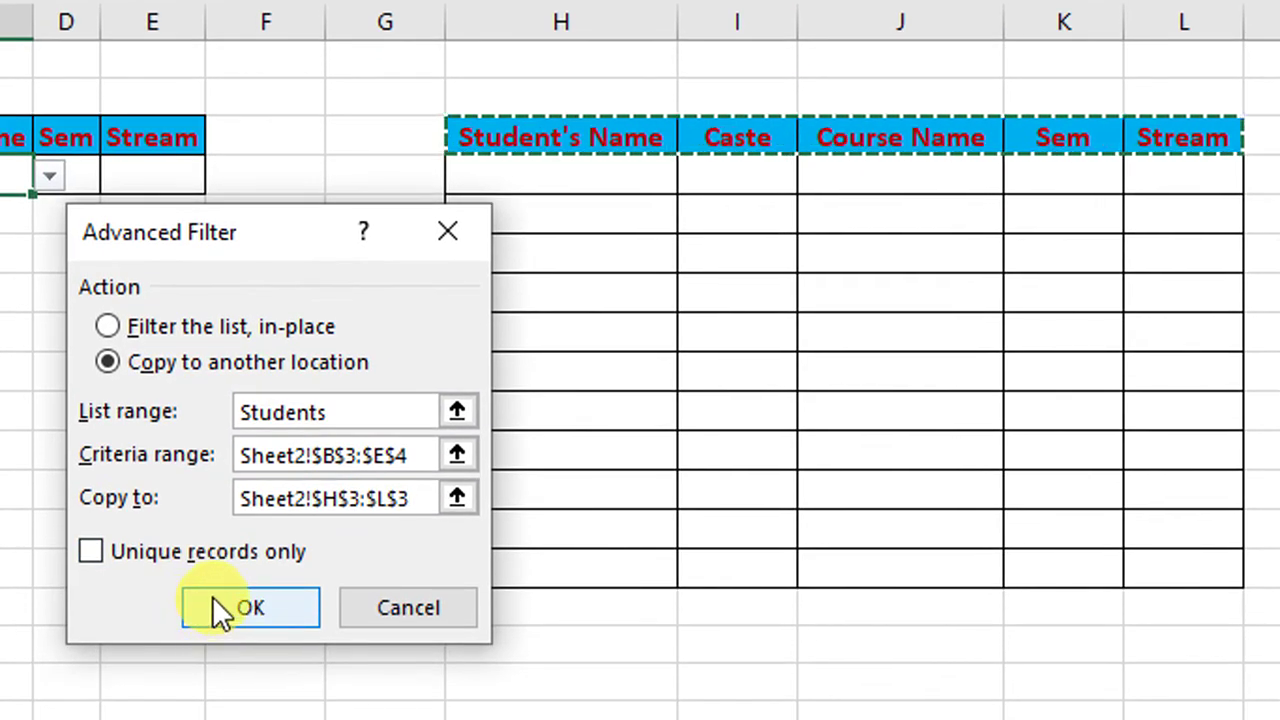
pyautogui.click(210, 665)
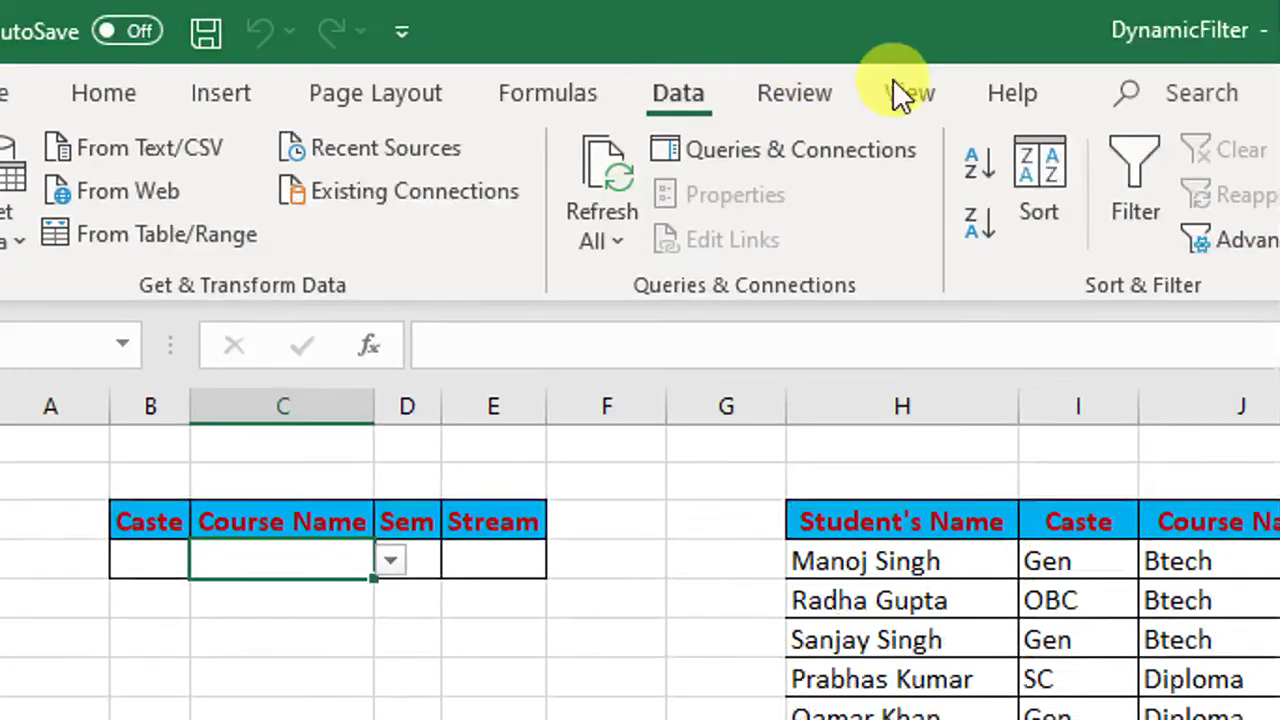
# - Stop recording the Two macro
pyautogui.click(905, 93)
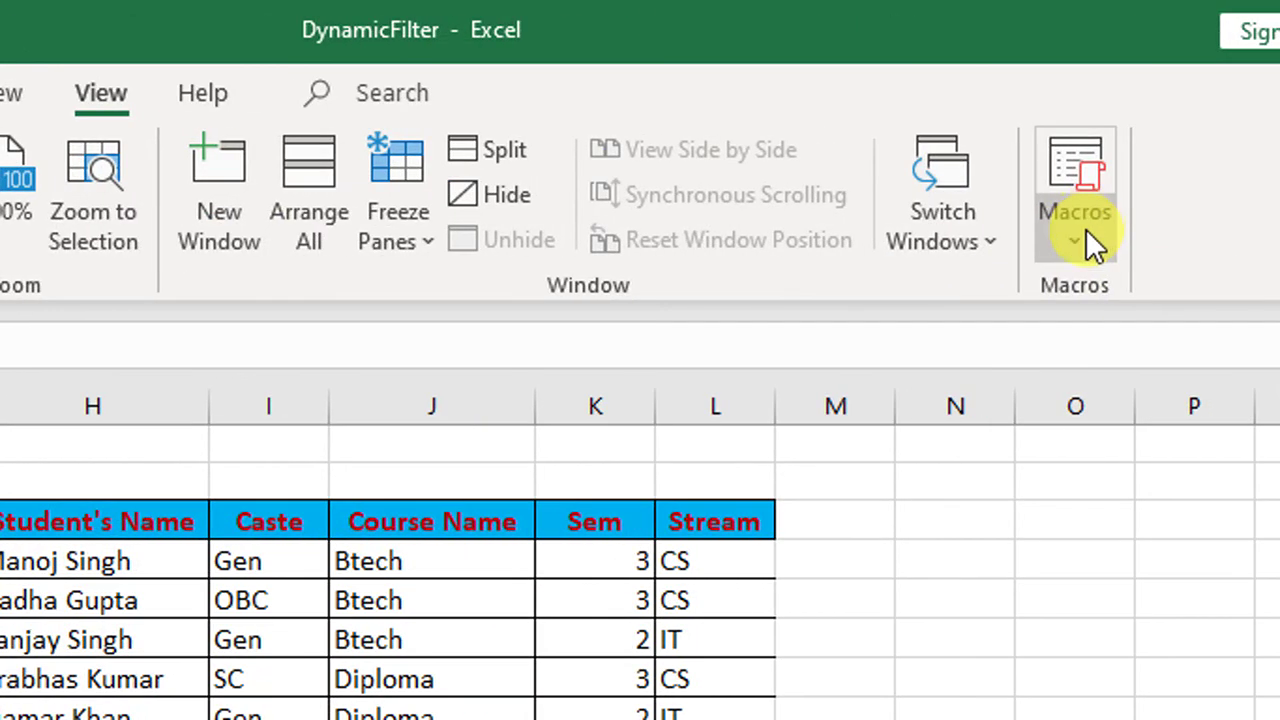
pyautogui.click(1085, 232)
pyautogui.click(1089, 344)
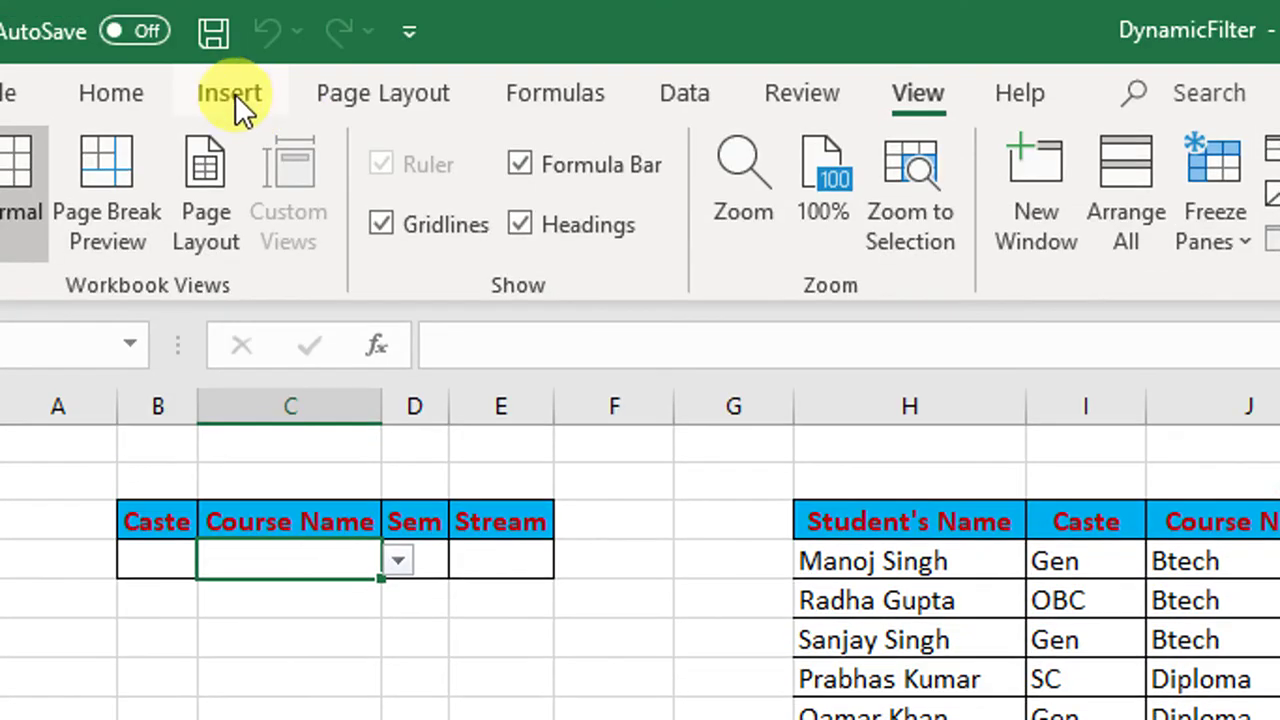
# - Choose the Rounded Rectangle from Insert > Illustrations > Shapes
pyautogui.click(229, 93)
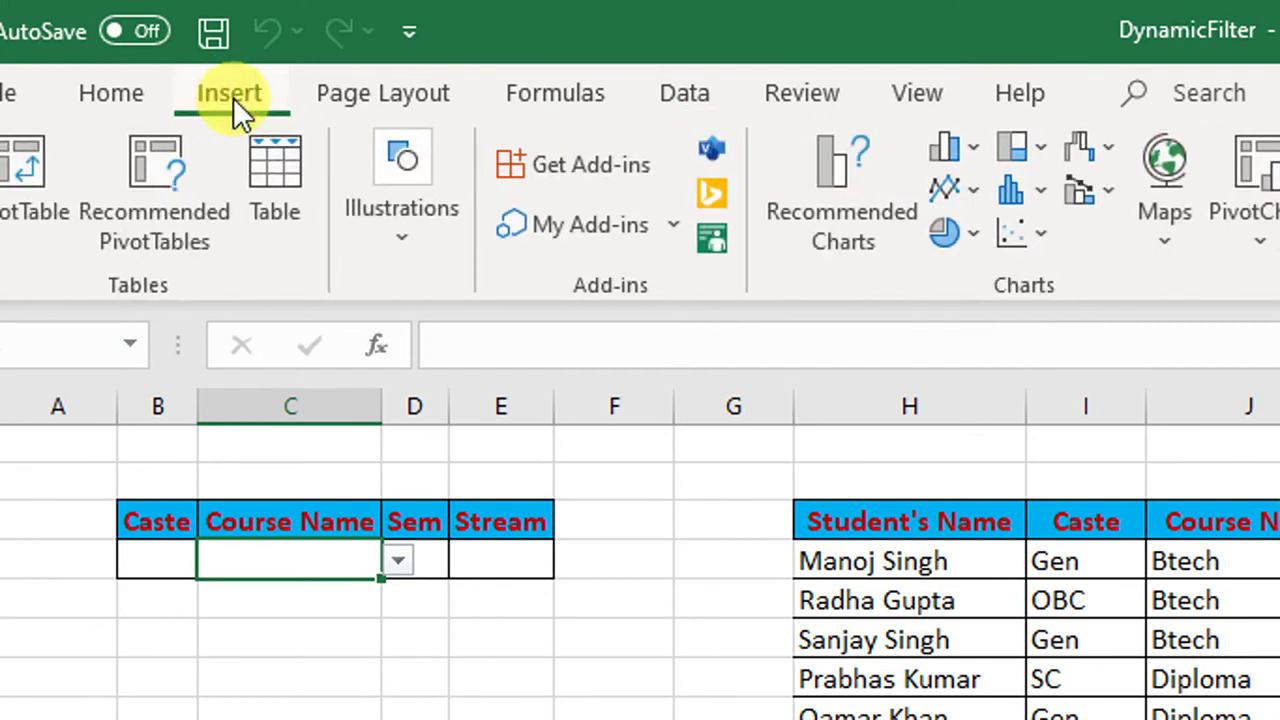
pyautogui.click(411, 236)
pyautogui.click(568, 406)
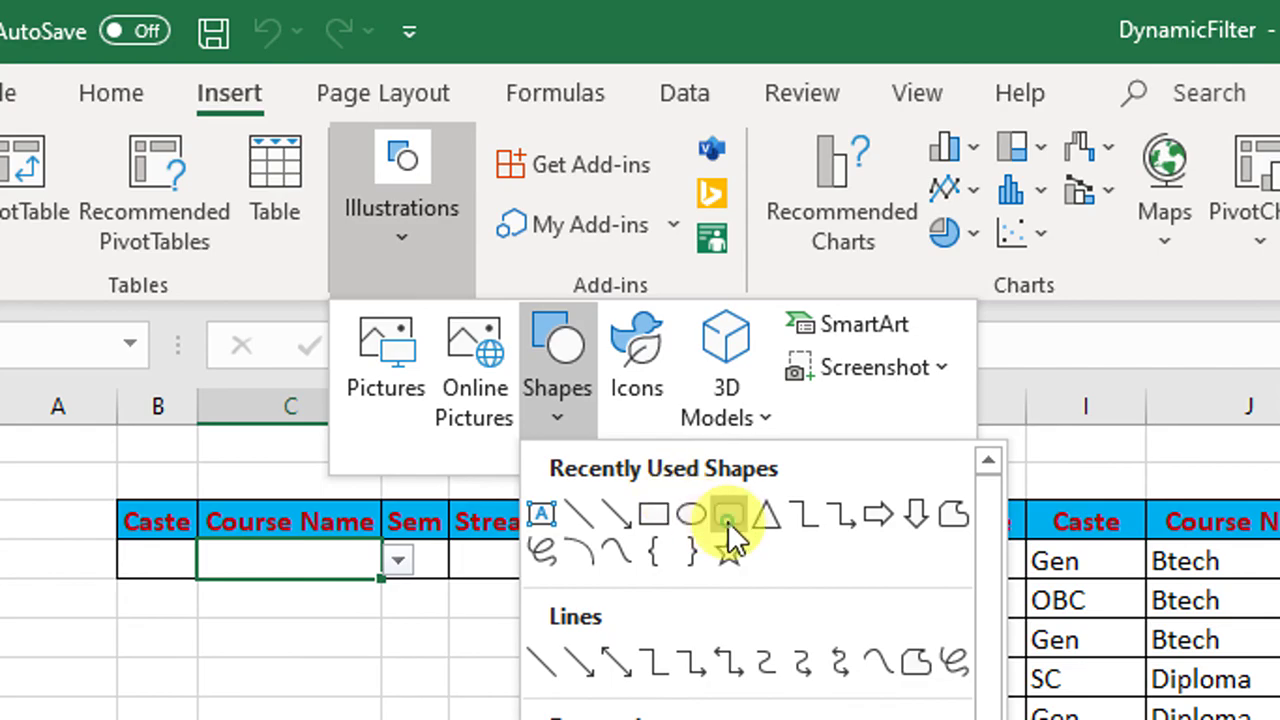
pyautogui.click(728, 521)
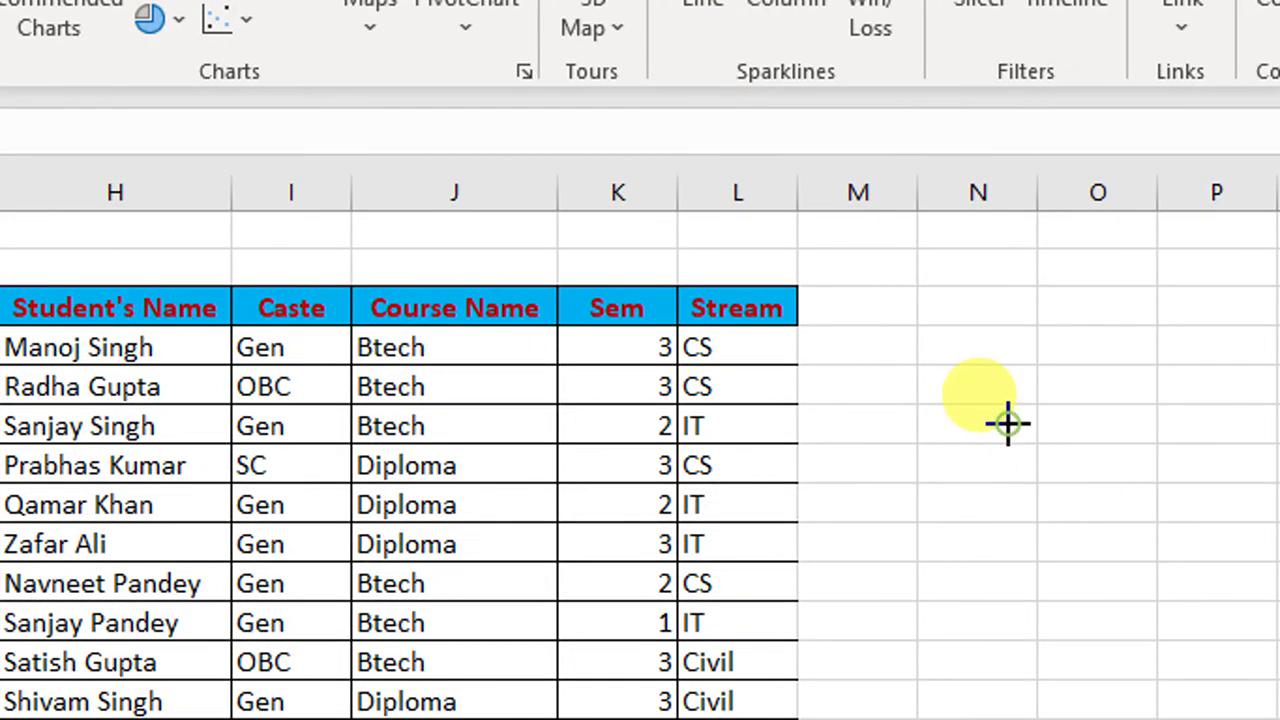
# - Draw a rounded rectangle beside the student table labelled REFRESH in enlarged text
pyautogui.moveTo(1008, 424); pyautogui.dragTo(1088, 555)
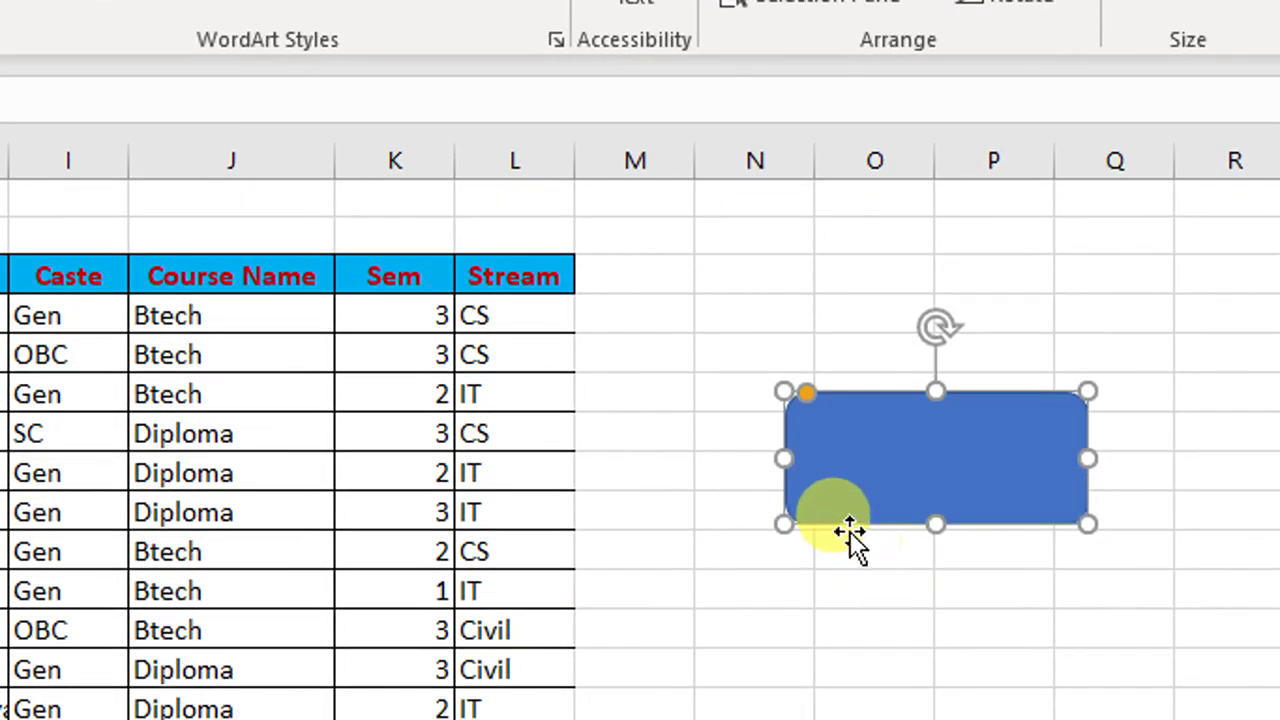
pyautogui.rightClick(924, 466)
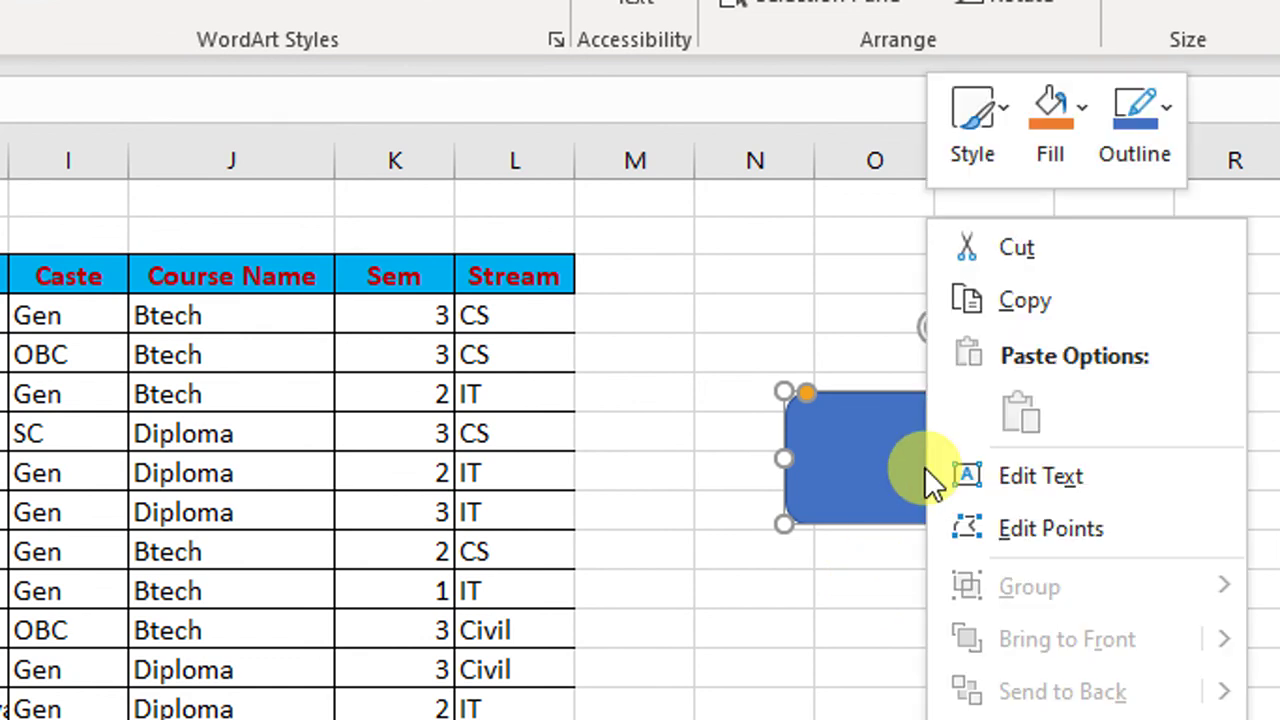
pyautogui.click(997, 478)
pyautogui.write('REFRESH')
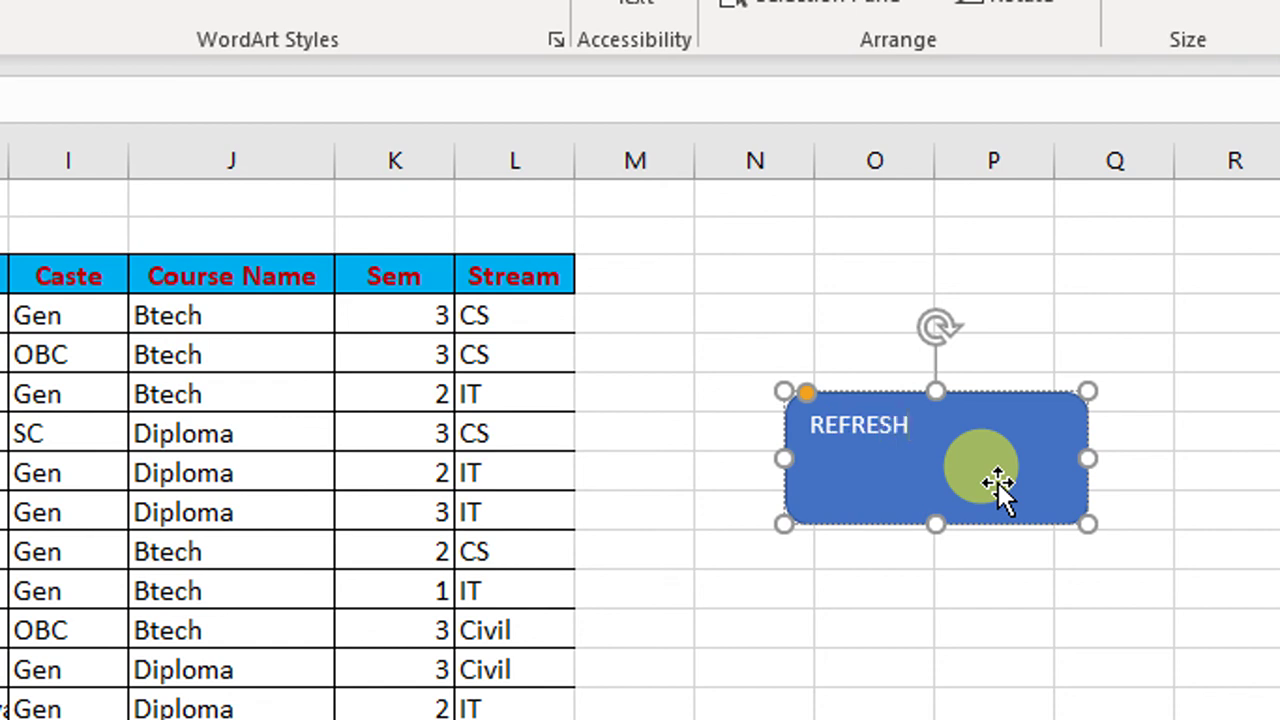
pyautogui.hotkey('ctrl', 'a')
pyautogui.hotkey('ctrl', 'shift', '.')
pyautogui.hotkey('ctrl', 'shift', '.')
pyautogui.hotkey('ctrl', 'shift', '.')
pyautogui.hotkey('ctrl', 'shift', '.')
pyautogui.hotkey('ctrl', 'shift', '.')
pyautogui.click(737, 617)
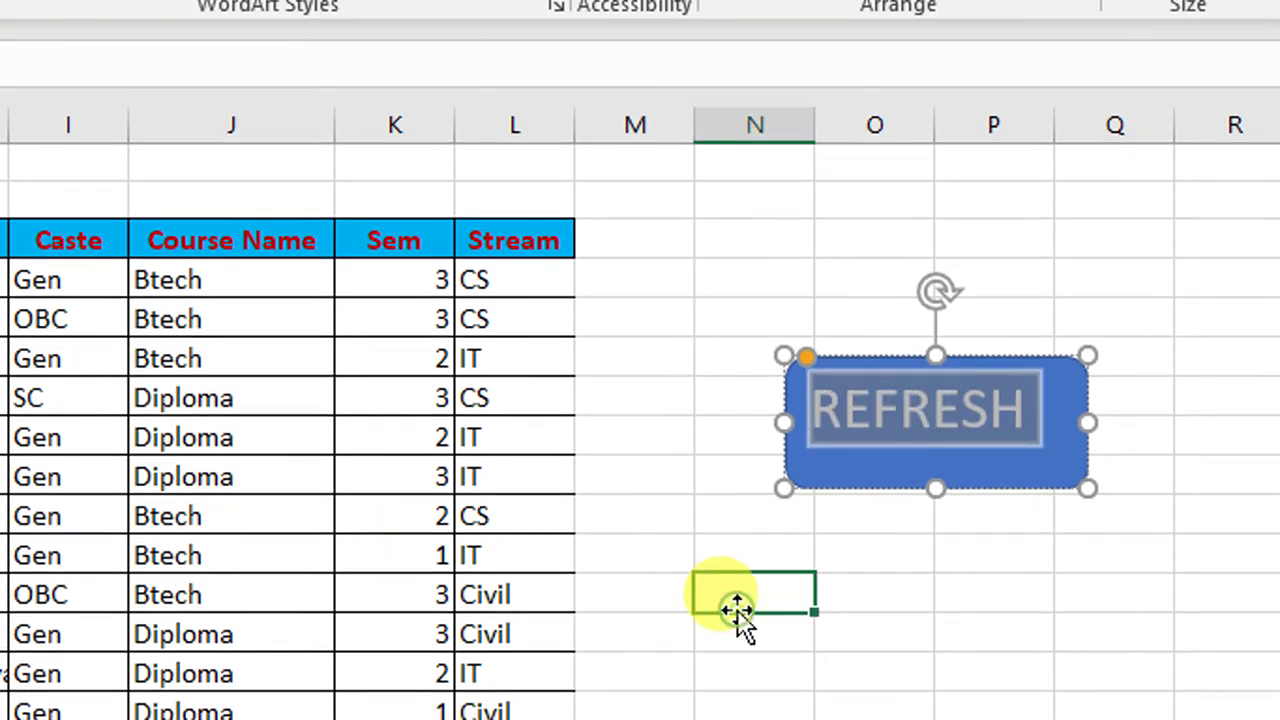
# - Assign macro Two to the REFRESH button
pyautogui.rightClick(940, 426)
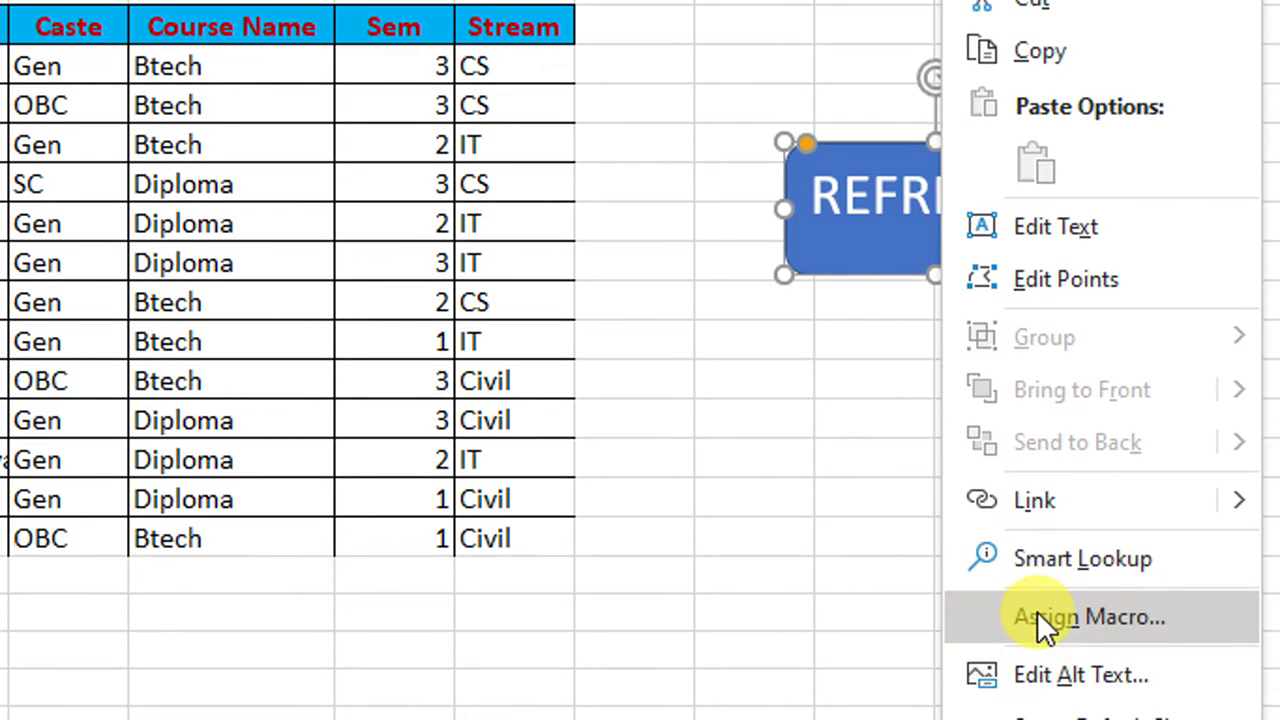
pyautogui.click(1037, 620)
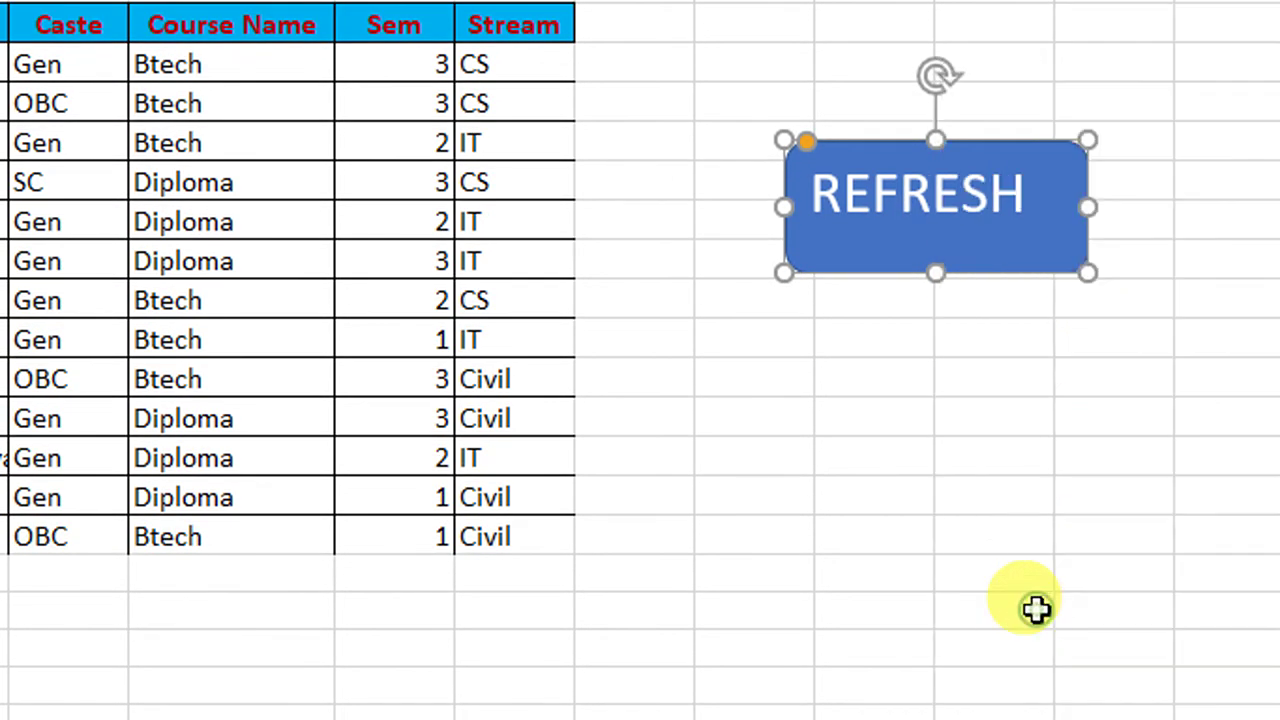
pyautogui.click(796, 480)
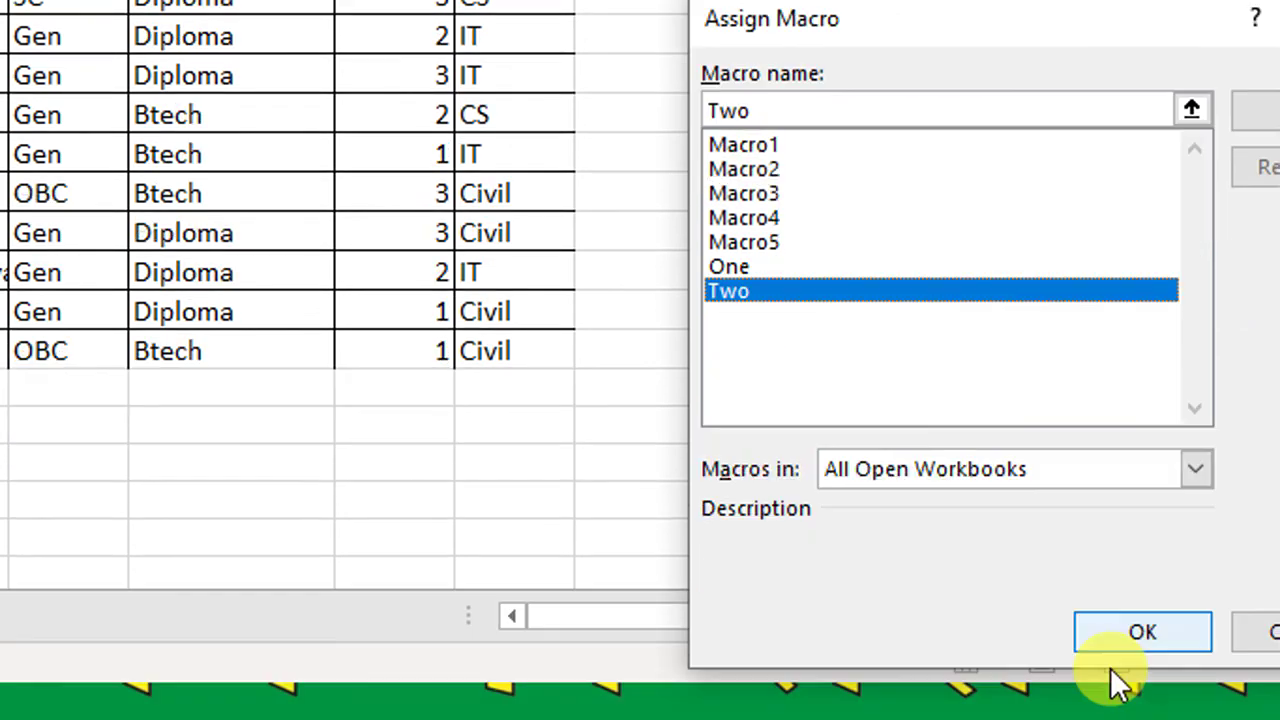
pyautogui.click(1086, 590)
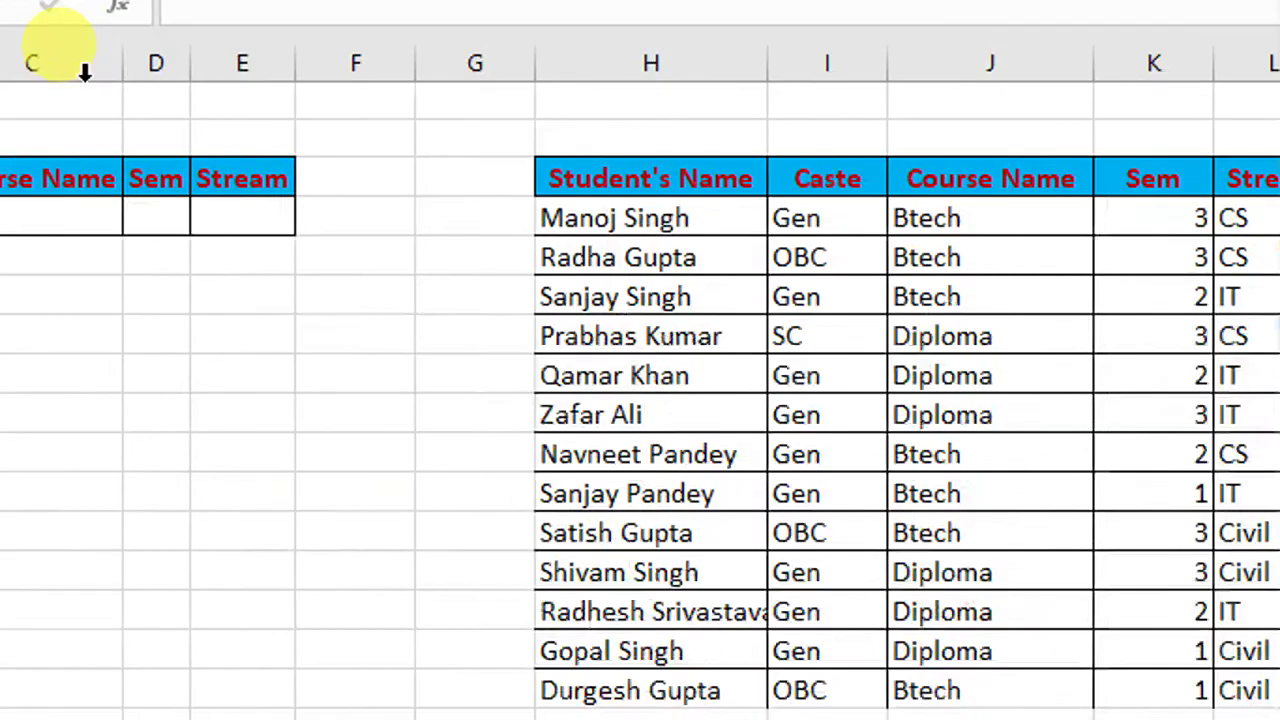
# - Set Course Name to Btech and click REFRESH to list Btech students
pyautogui.click(323, 240)
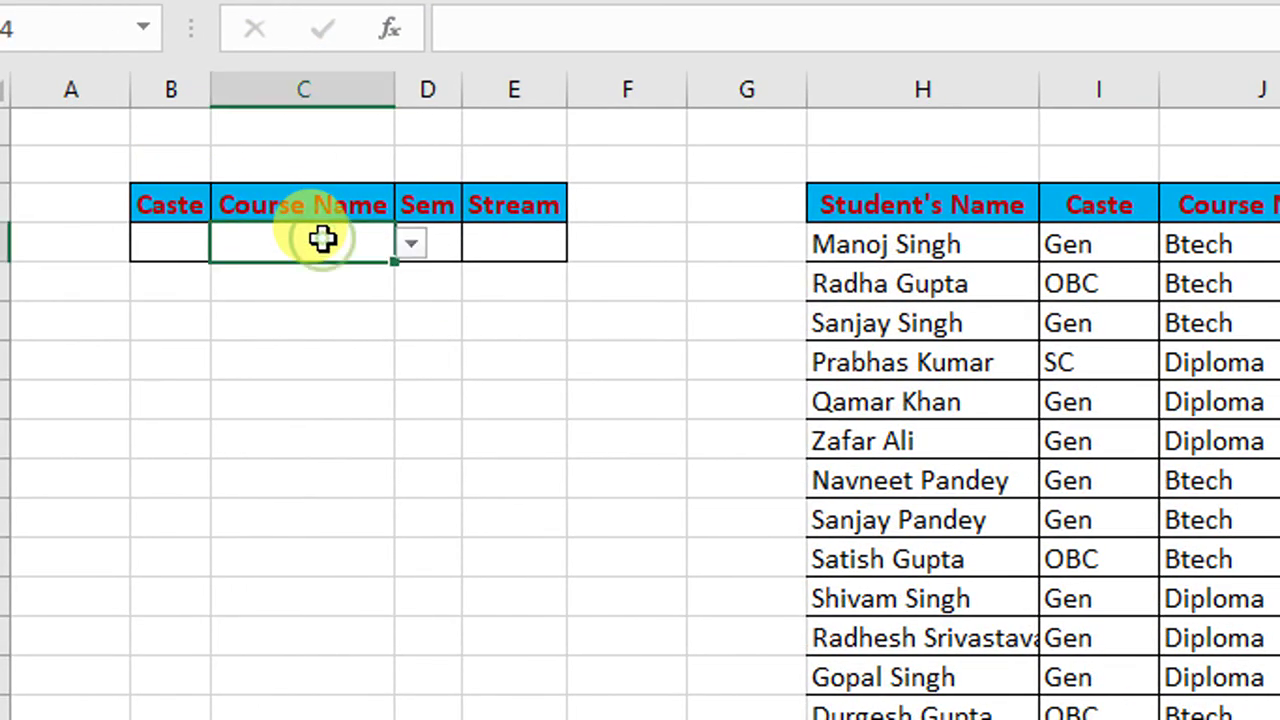
pyautogui.click(403, 247)
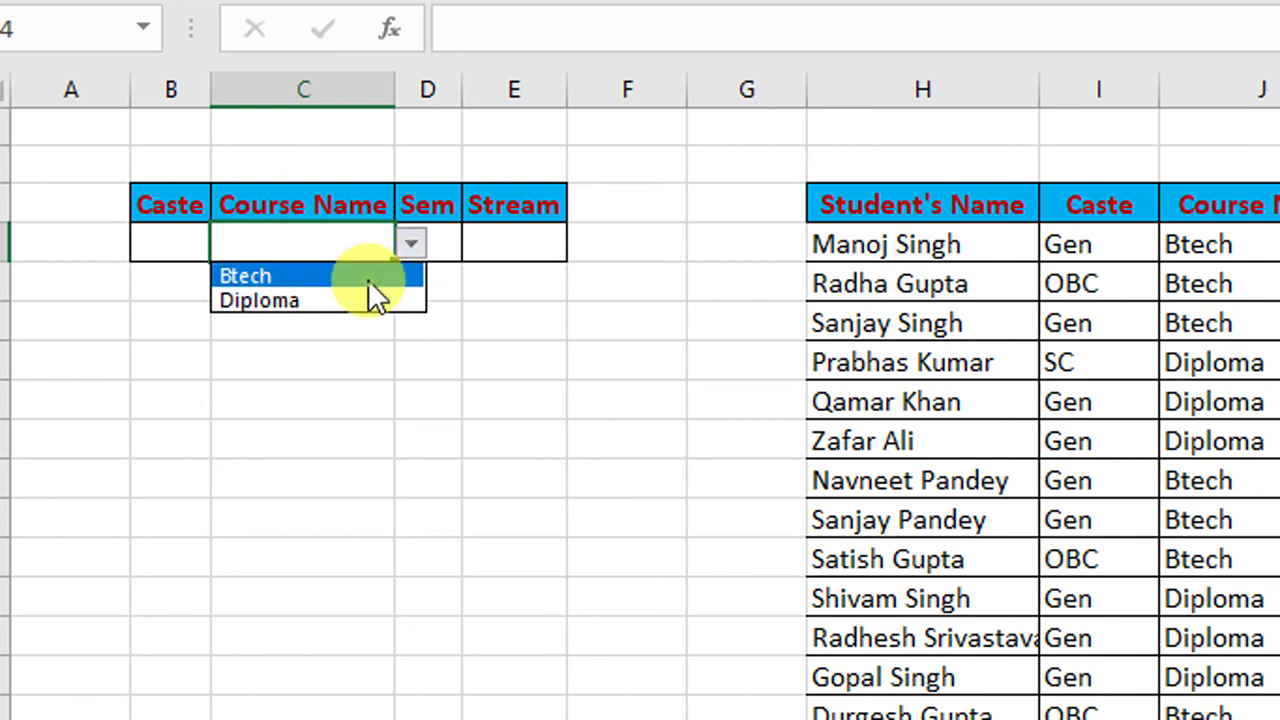
pyautogui.click(368, 279)
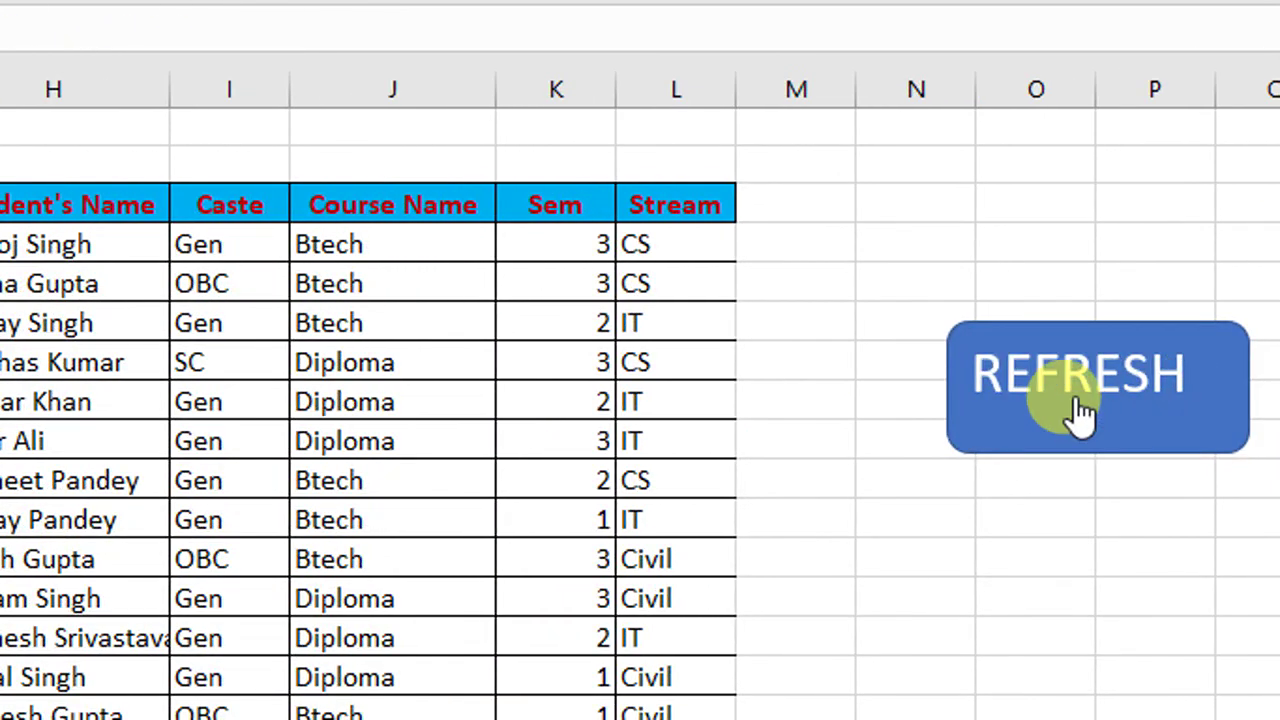
pyautogui.click(1080, 414)
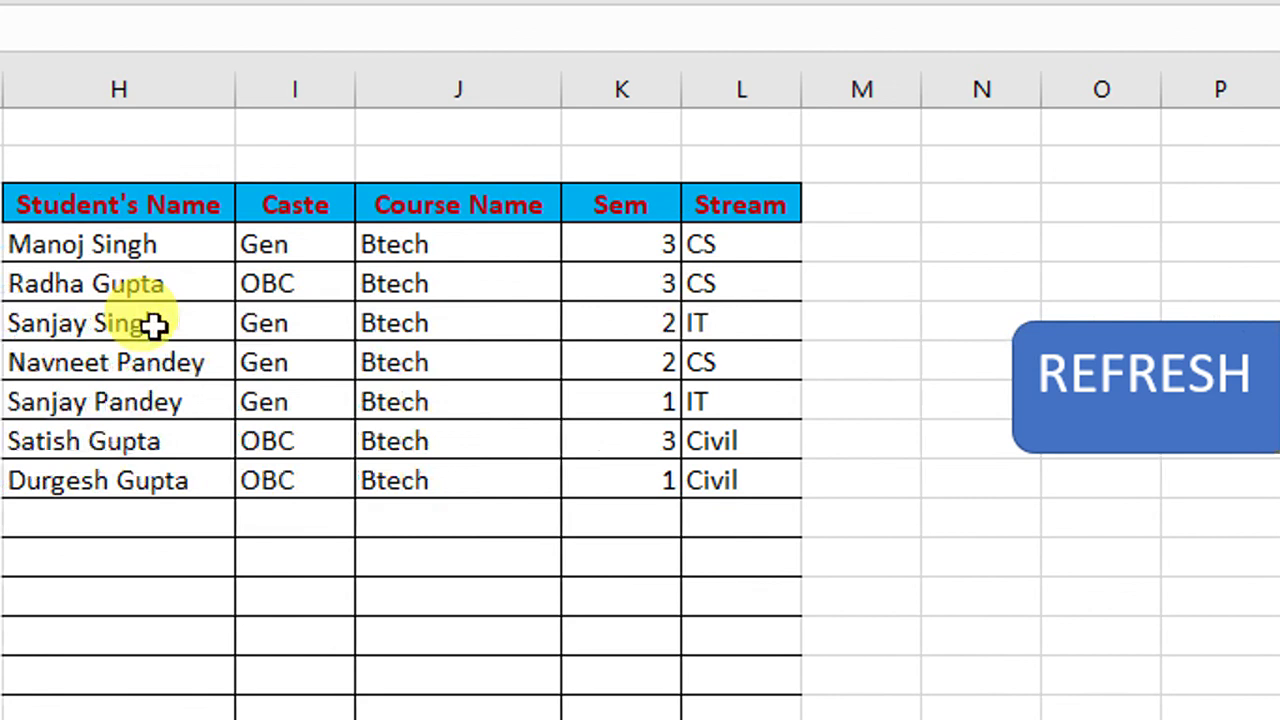
# - Change the course to Diploma, refresh, then set Stream to CS and refresh
pyautogui.click(107, 245)
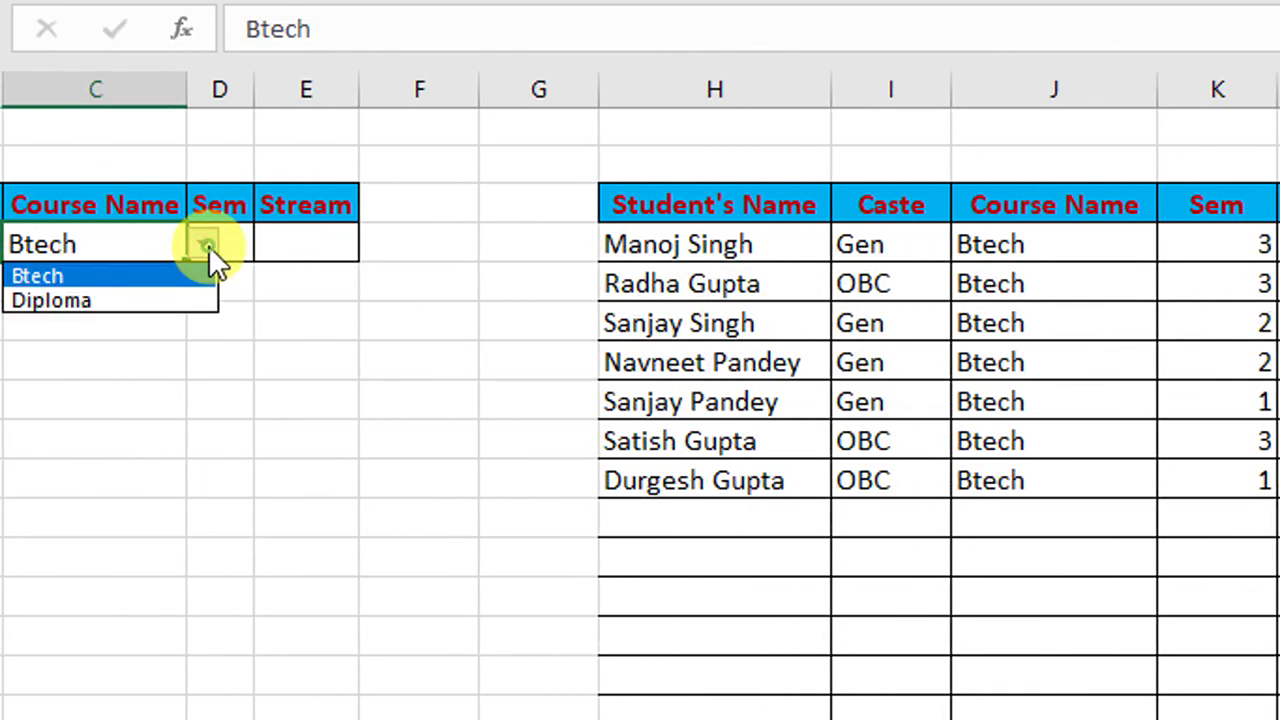
pyautogui.click(193, 300)
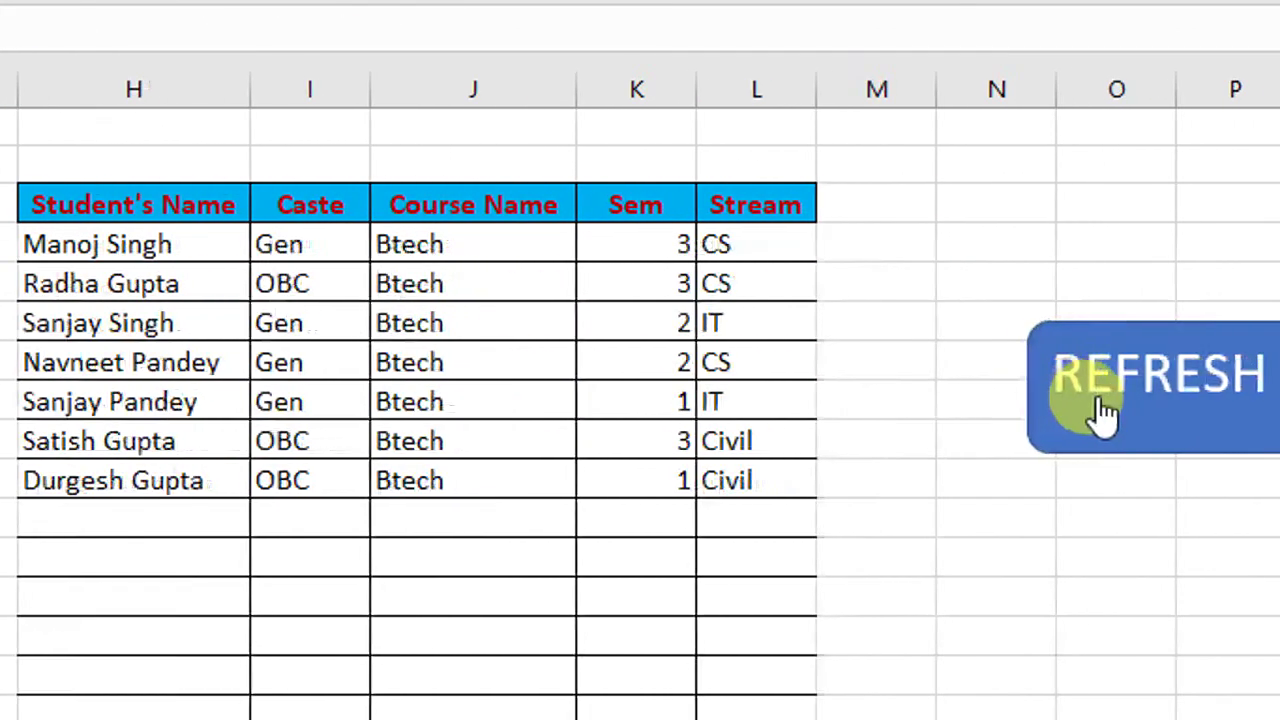
pyautogui.click(1097, 410)
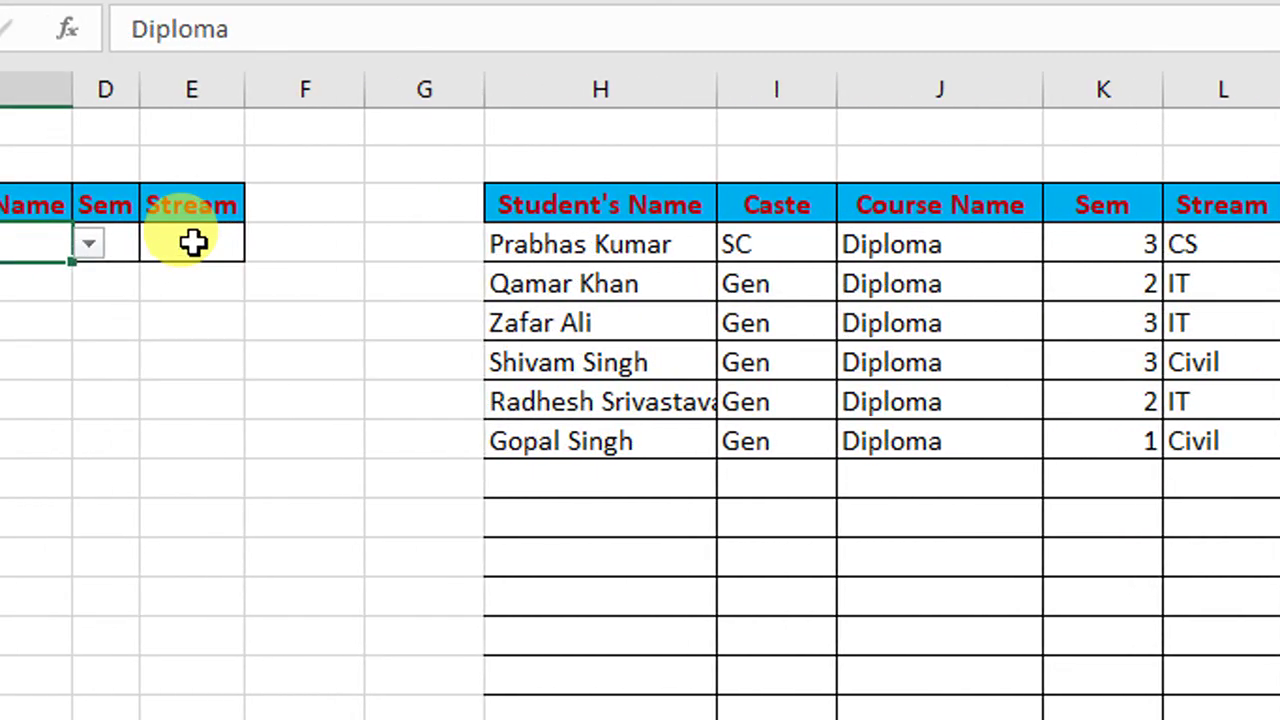
pyautogui.moveTo(191, 243); pyautogui.dragTo(263, 243)
pyautogui.click(191, 248)
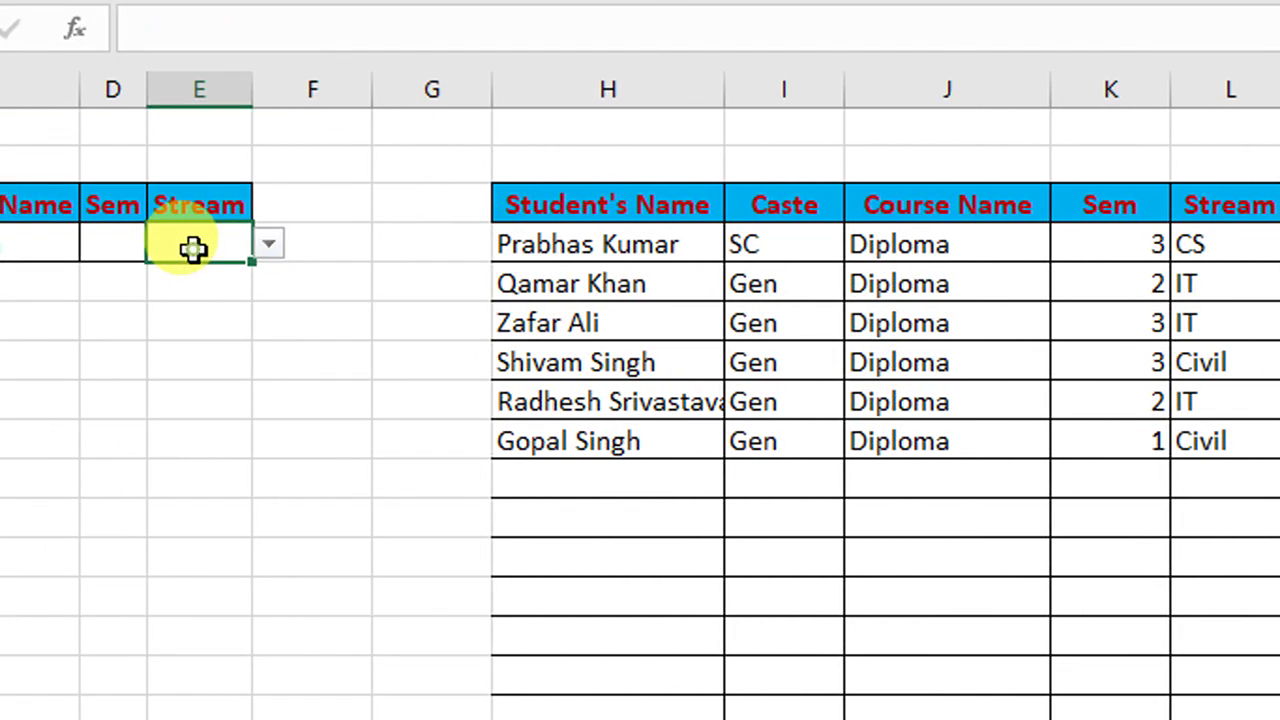
pyautogui.click(259, 249)
pyautogui.click(238, 277)
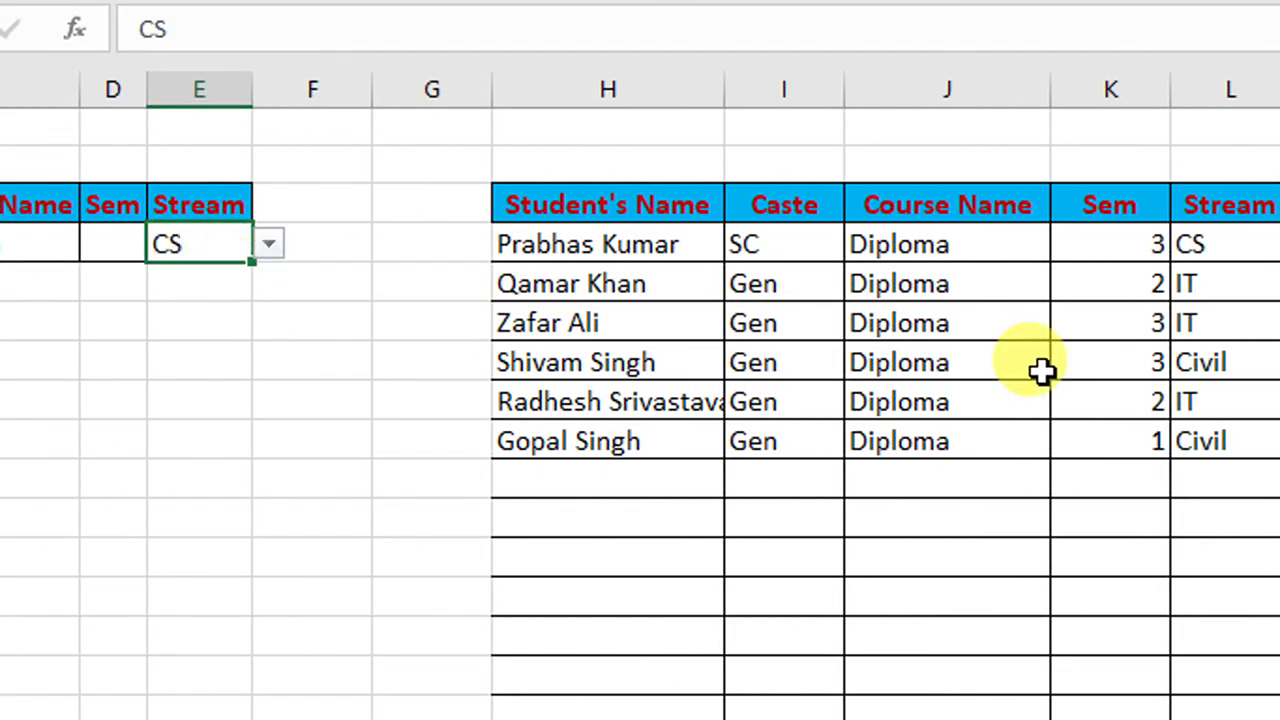
pyautogui.click(1095, 395)
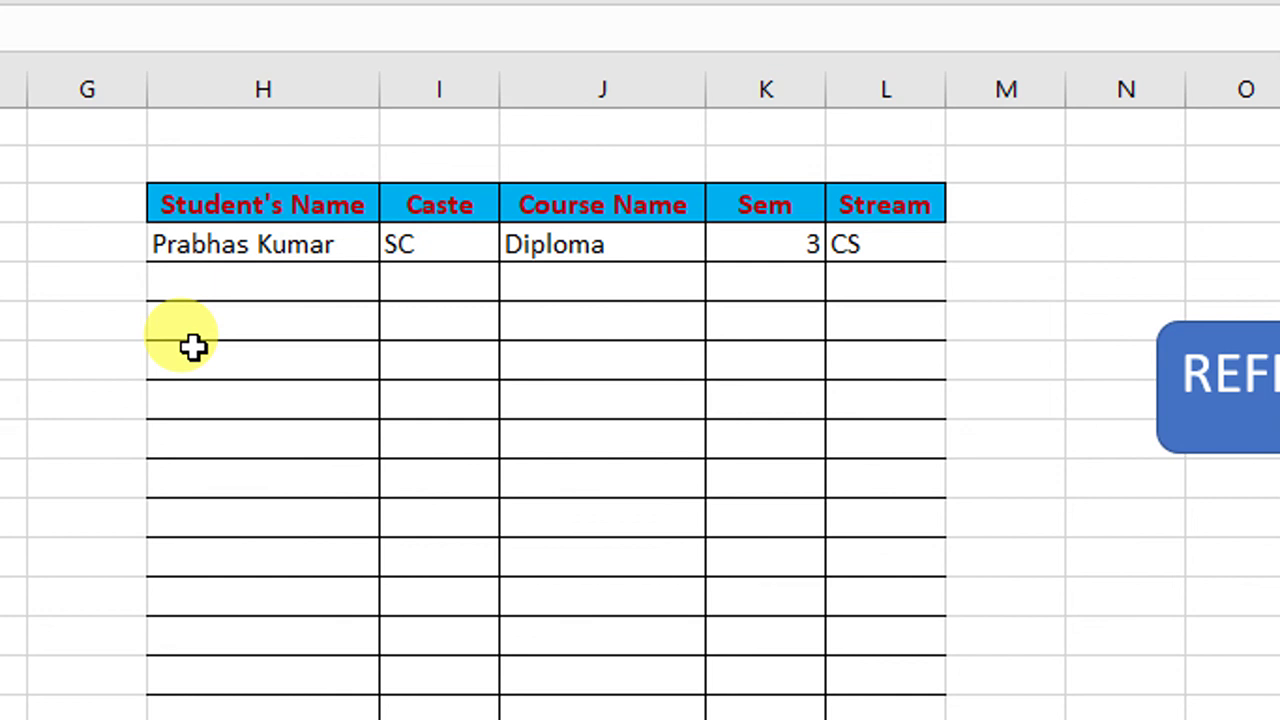
# - Switch to another open window and back again
pyautogui.hotkey('alt', 'Tab')
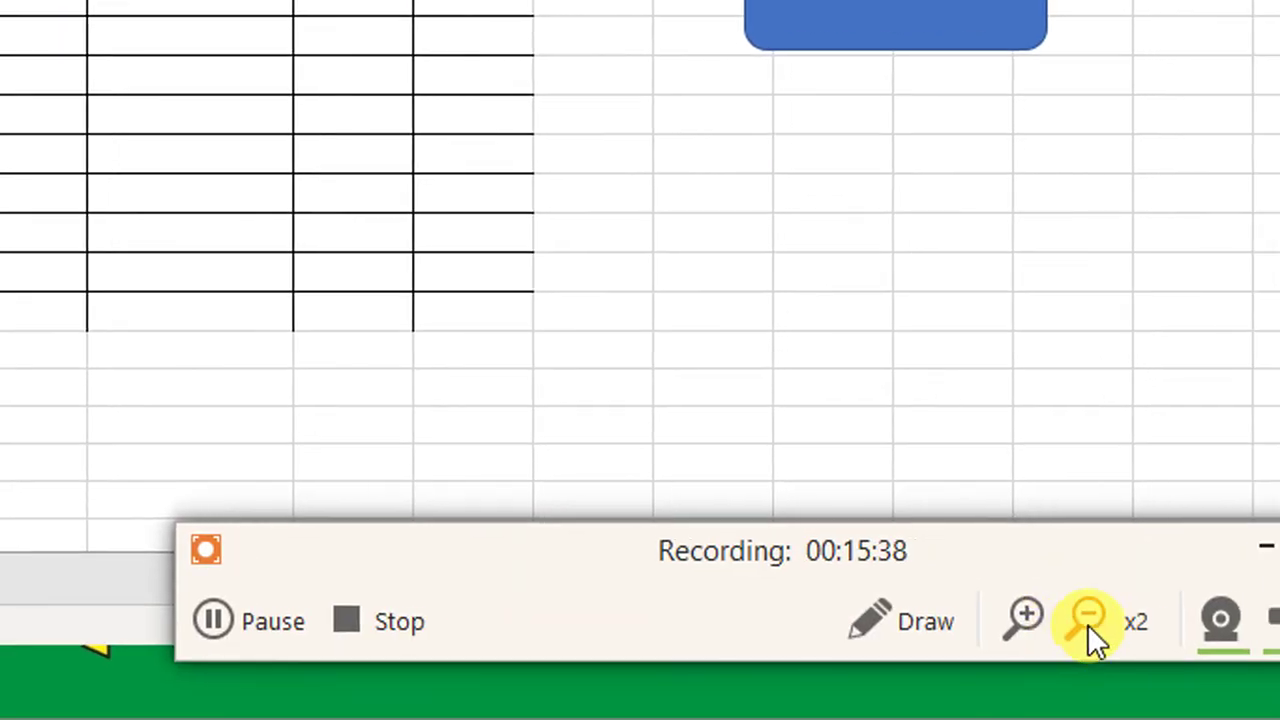
pyautogui.click(1088, 626)
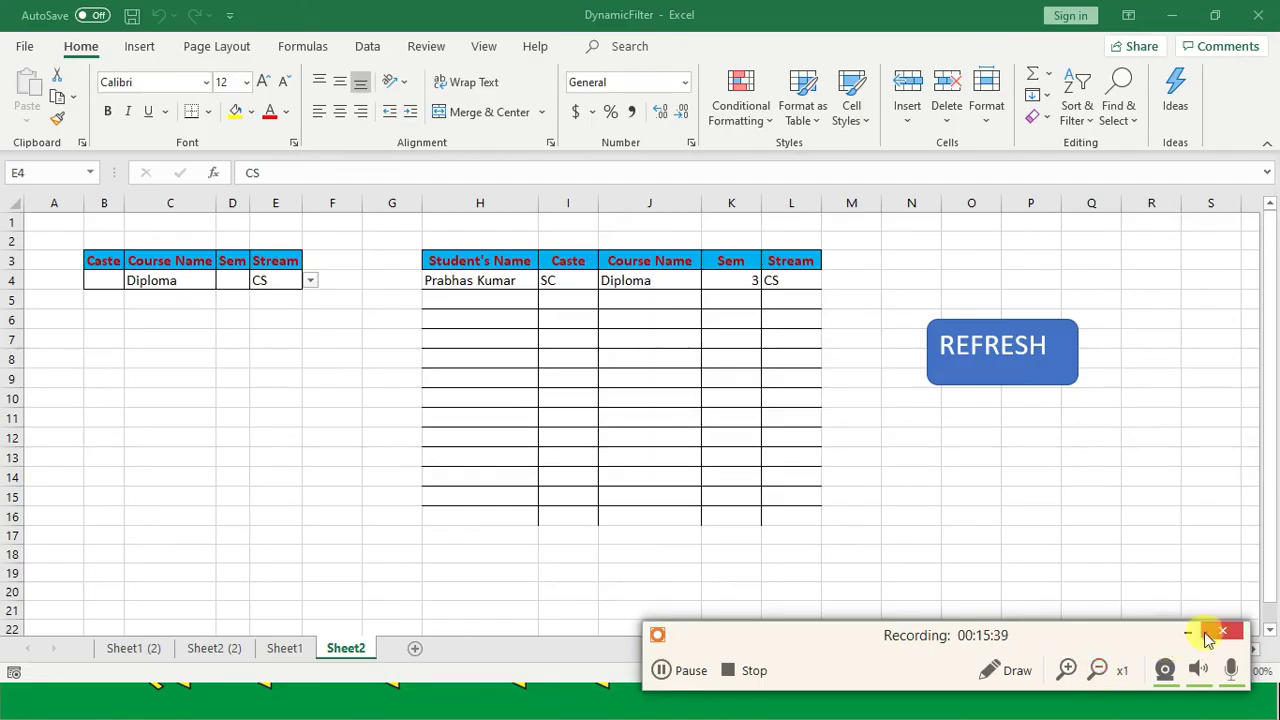
pyautogui.click(1194, 636)
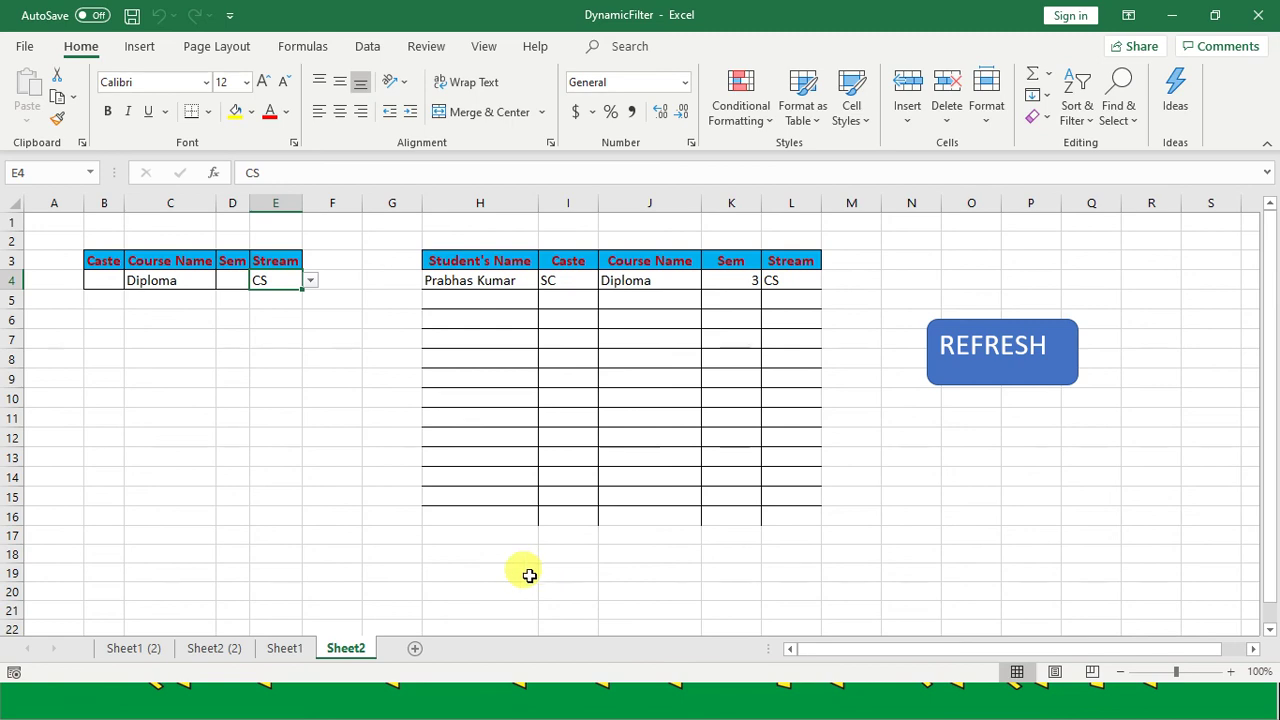
pyautogui.hotkey('alt', 'Tab')
pyautogui.hotkey('alt', 'Tab')
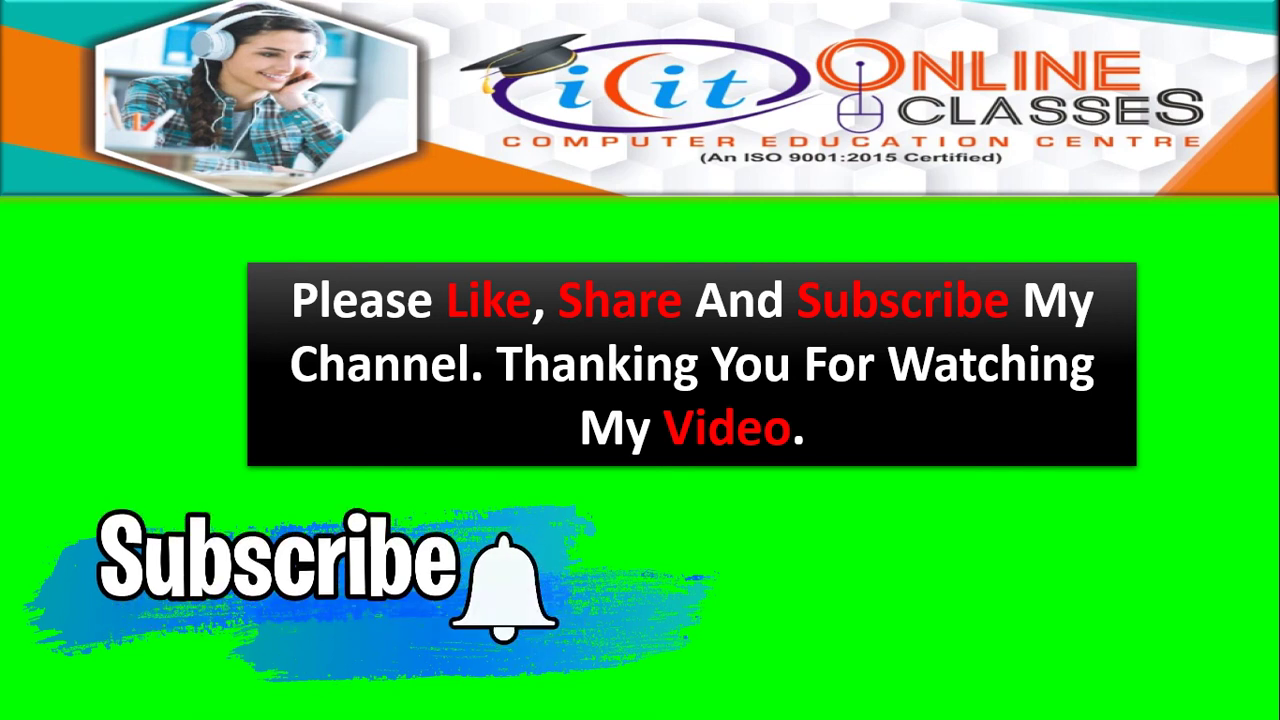
# - Alt+Tab to the slide showing 'Please Like, Share And Subscribe My Channel'
pyautogui.hotkey('alt', 'Tab')
pyautogui.hotkey('alt', 'Tab')
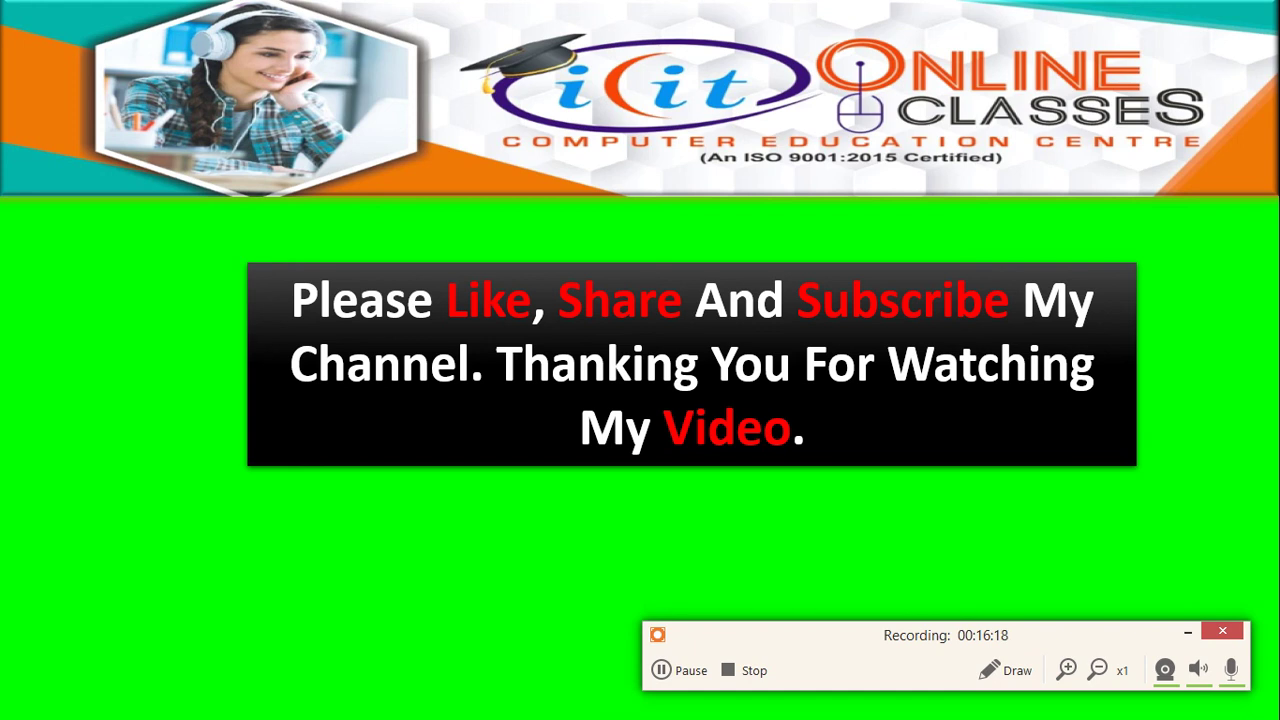